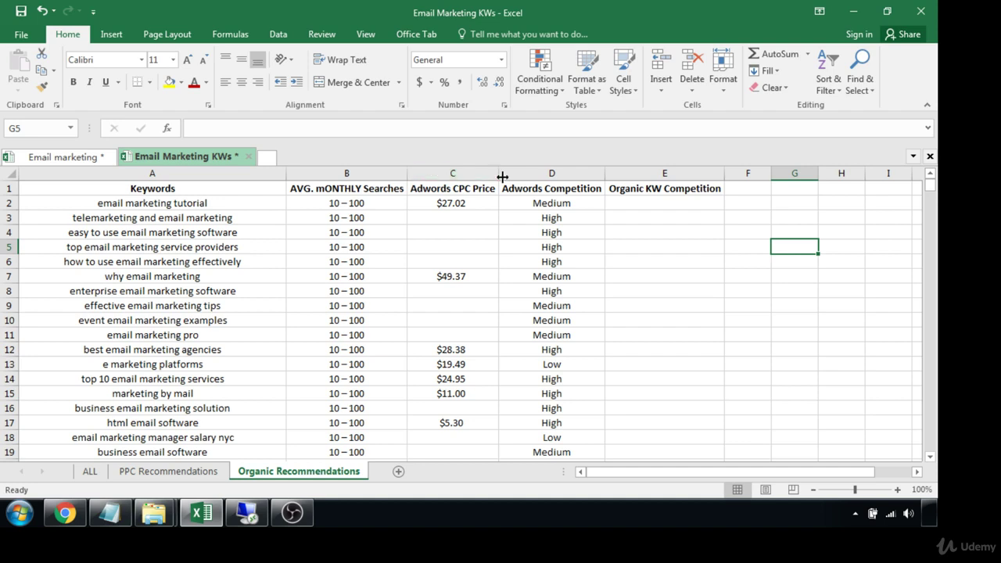
Move the Organic KW Competition column so it sits directly before the Adwords CPC Price column
click(627, 171)
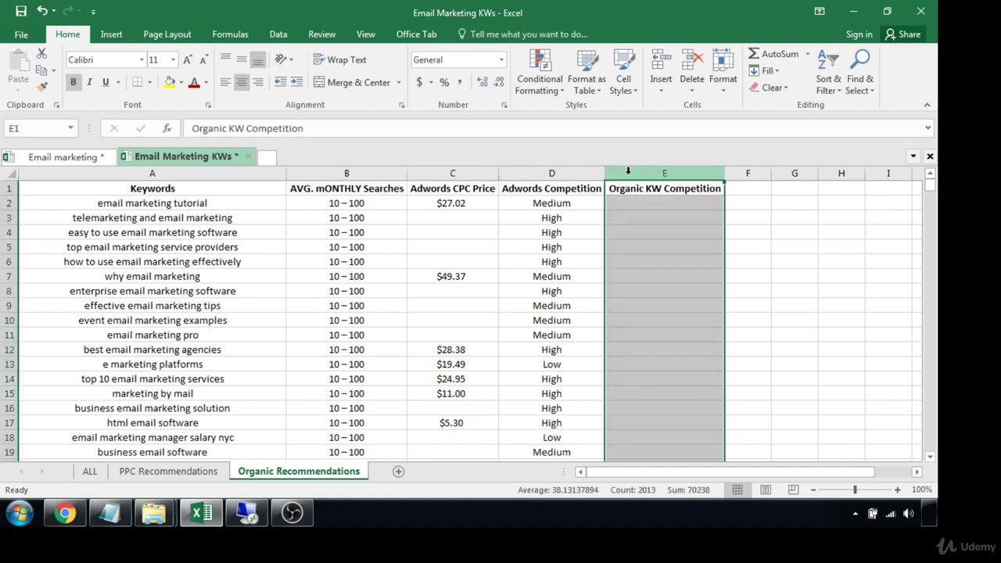
right_click(627, 171)
click(650, 186)
click(470, 173)
right_click(418, 173)
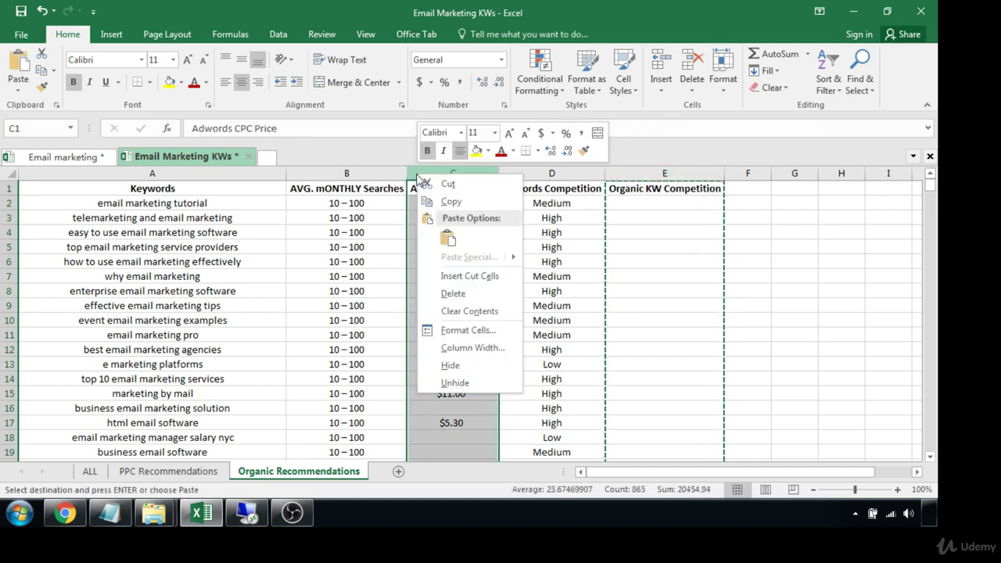
click(469, 277)
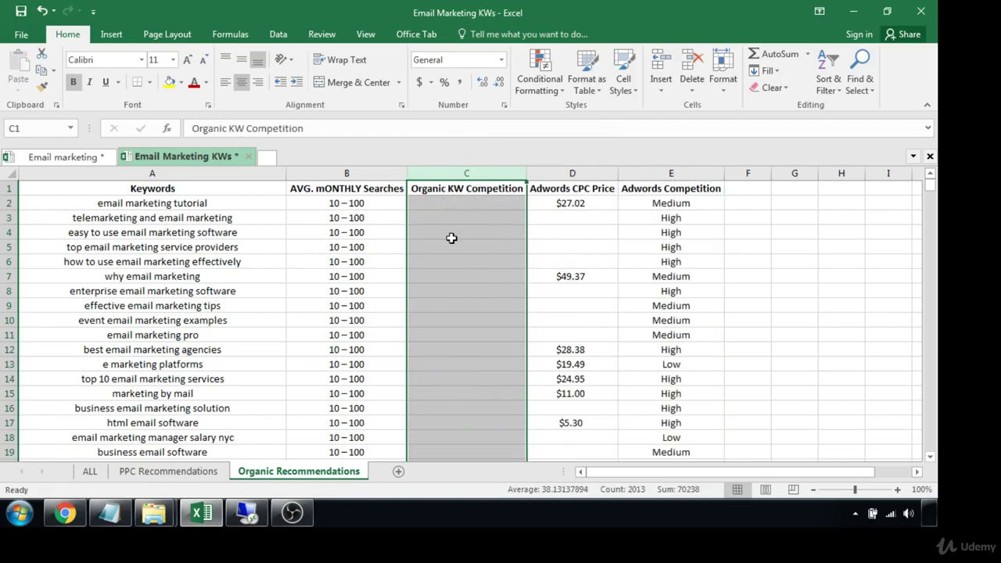
Examine the keyword rows that have blank Organic KW Competition cells, C2 through C67
scroll(447, 283, down, 5)
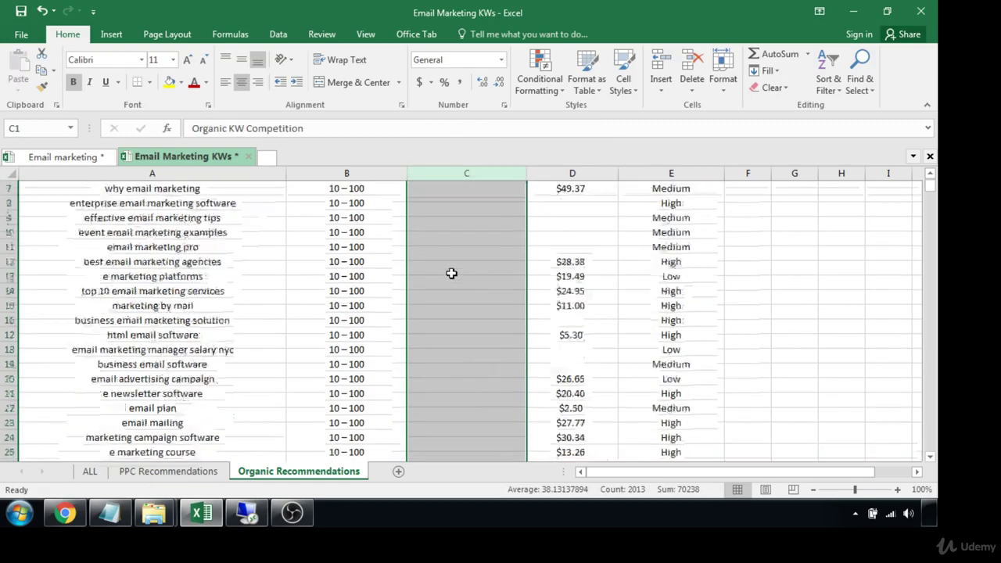
scroll(451, 273, down, 3)
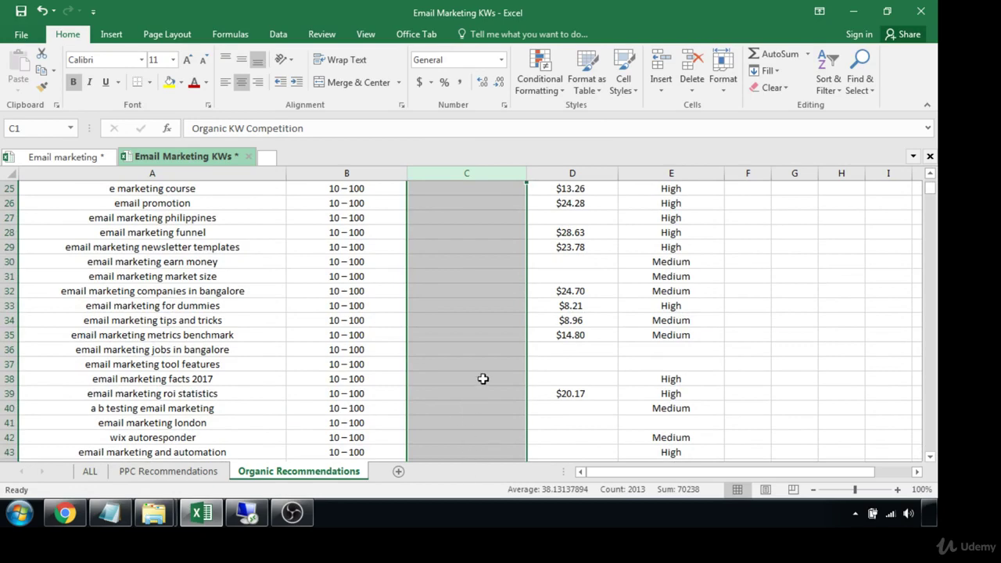
scroll(478, 336, up, 8)
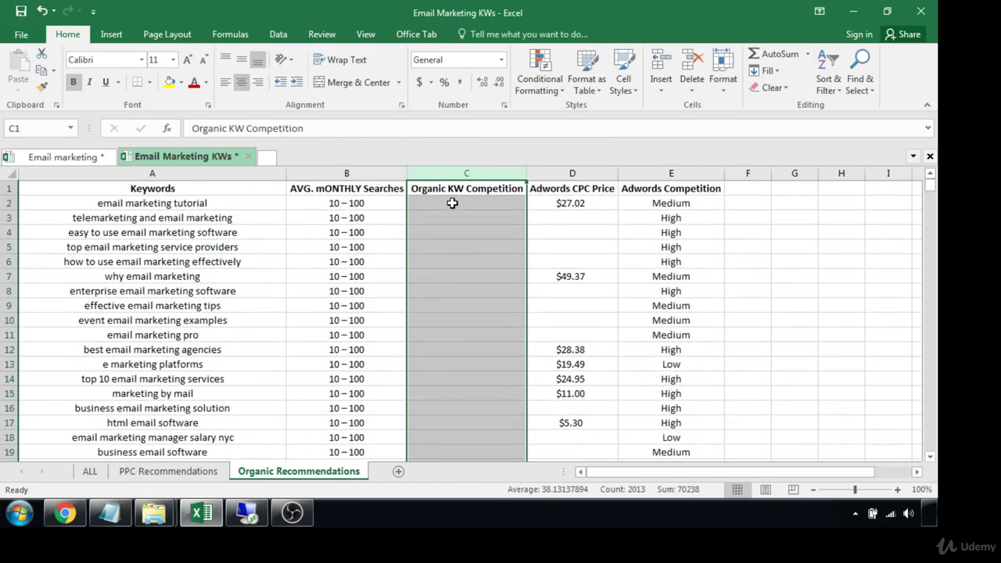
drag(452, 203, 479, 273)
scroll(441, 249, up, 1)
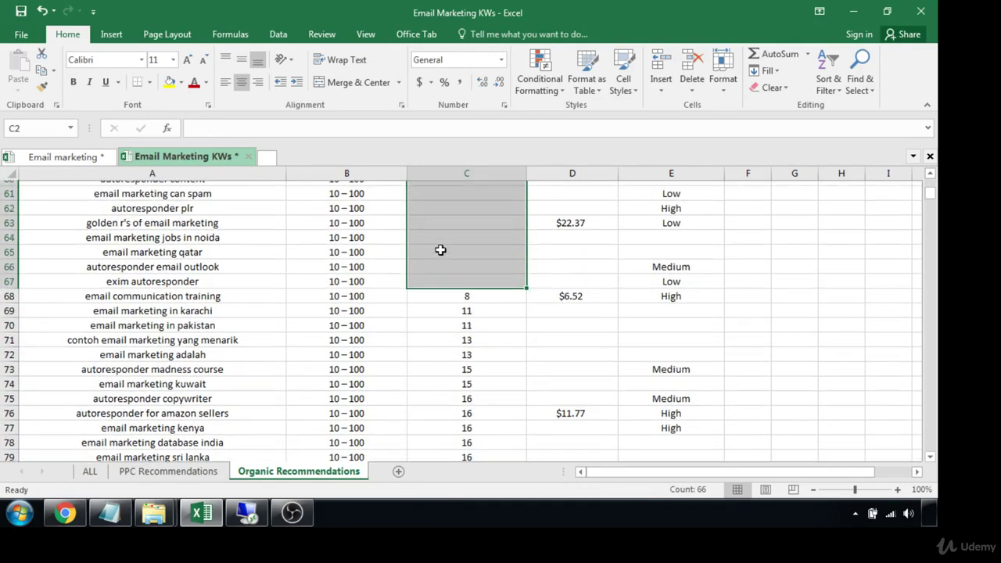
scroll(440, 250, up, 20)
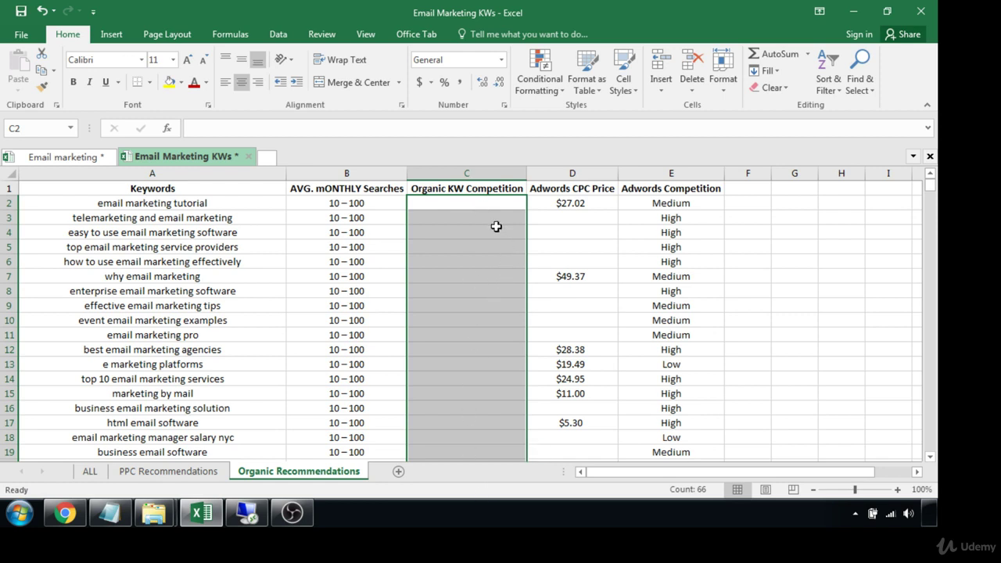
click(388, 264)
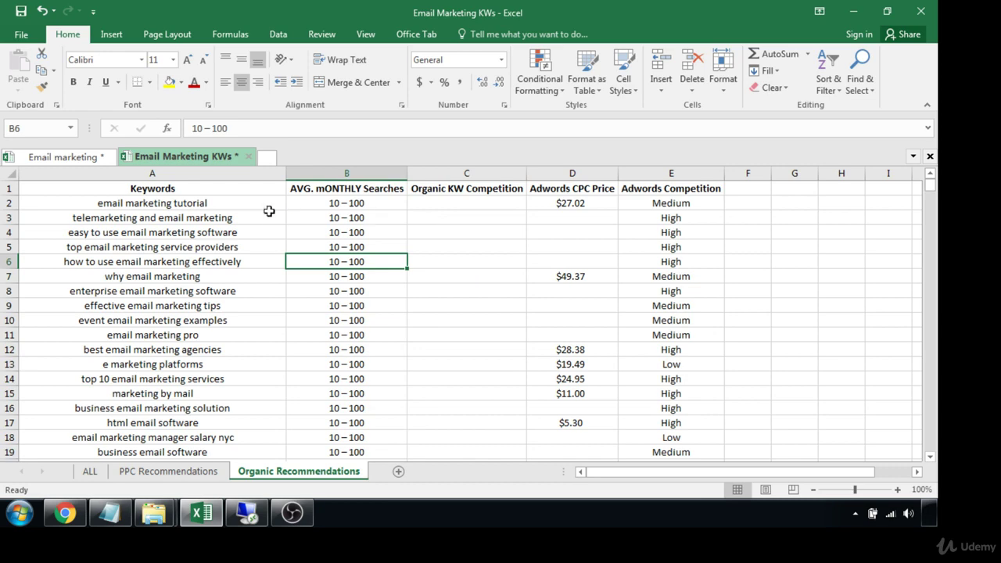
Delete cells A2:C67, the keywords without an organic competition value, shifting the remaining cells up
drag(206, 203, 465, 275)
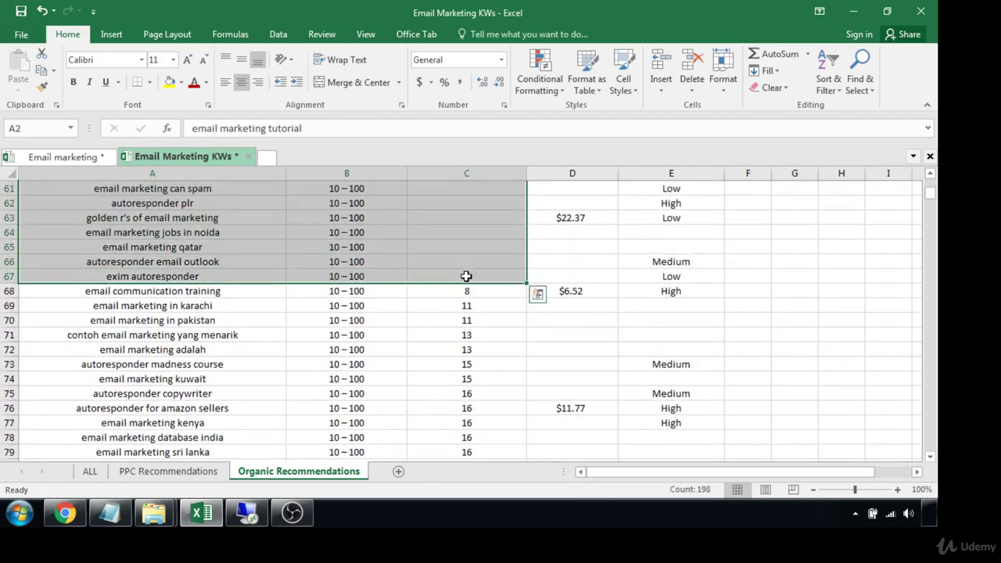
right_click(466, 275)
click(518, 323)
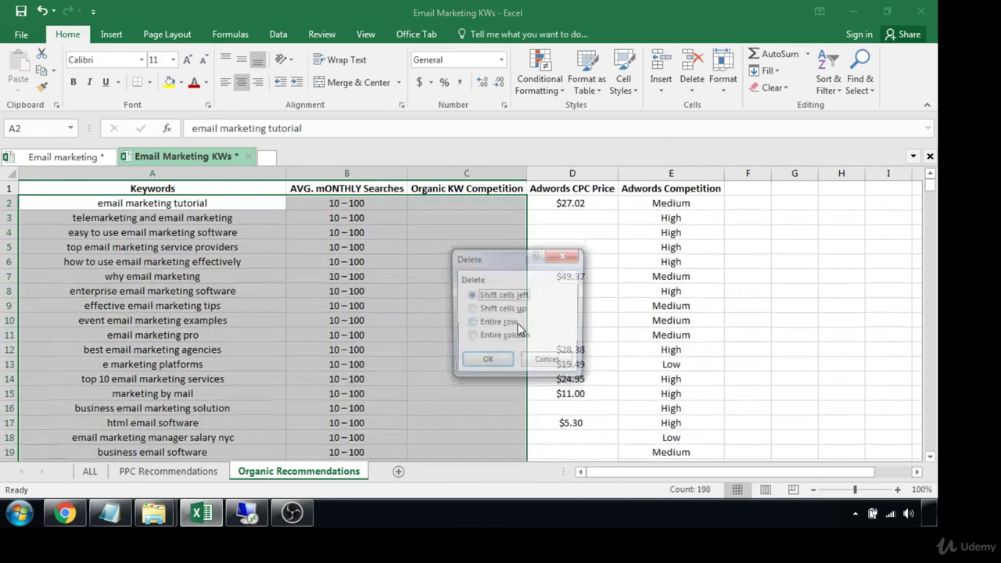
click(499, 309)
click(499, 370)
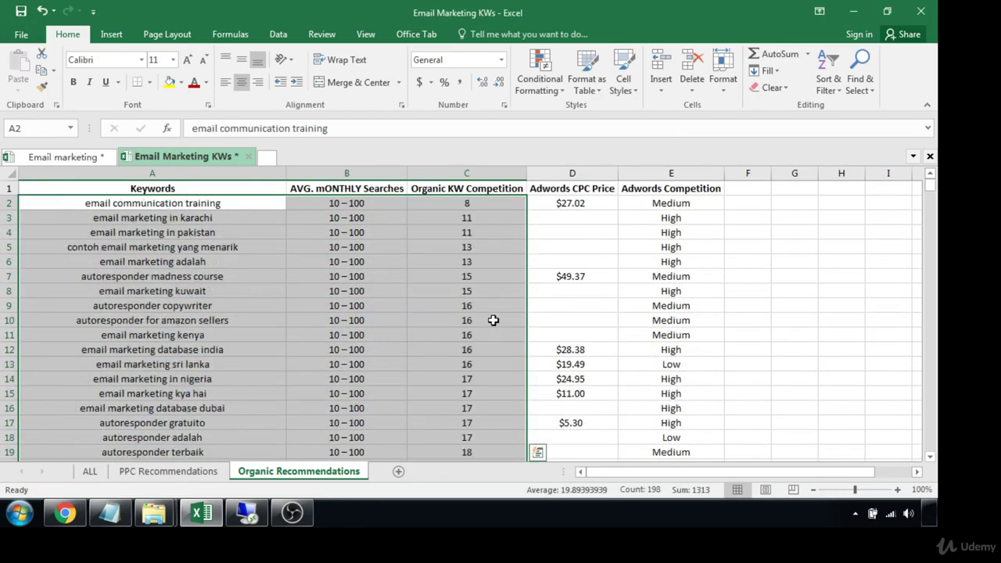
click(506, 227)
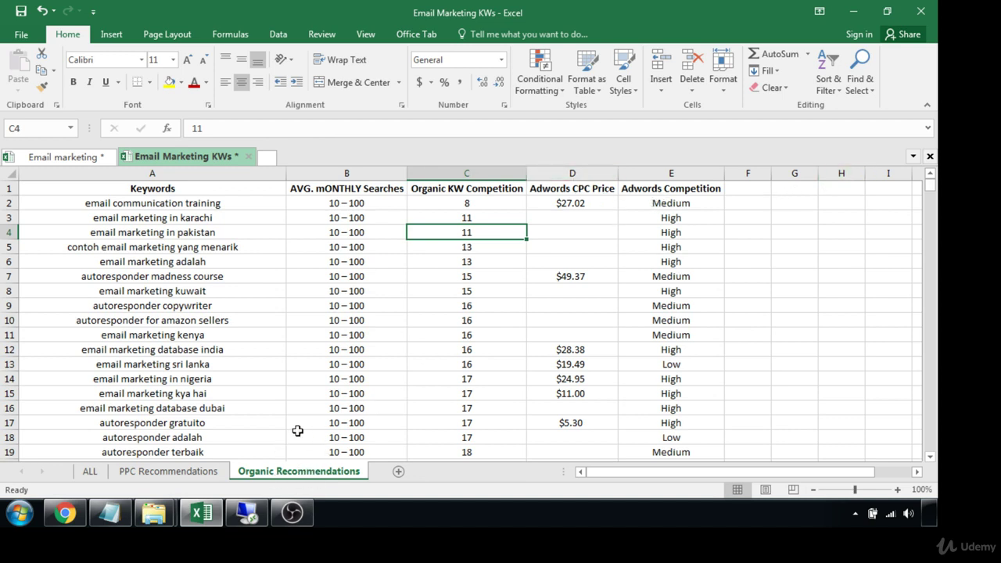
Delete the Adwords CPC Price and Adwords Competition columns from the Organic Recommendations sheet
drag(574, 170, 671, 166)
right_click(671, 166)
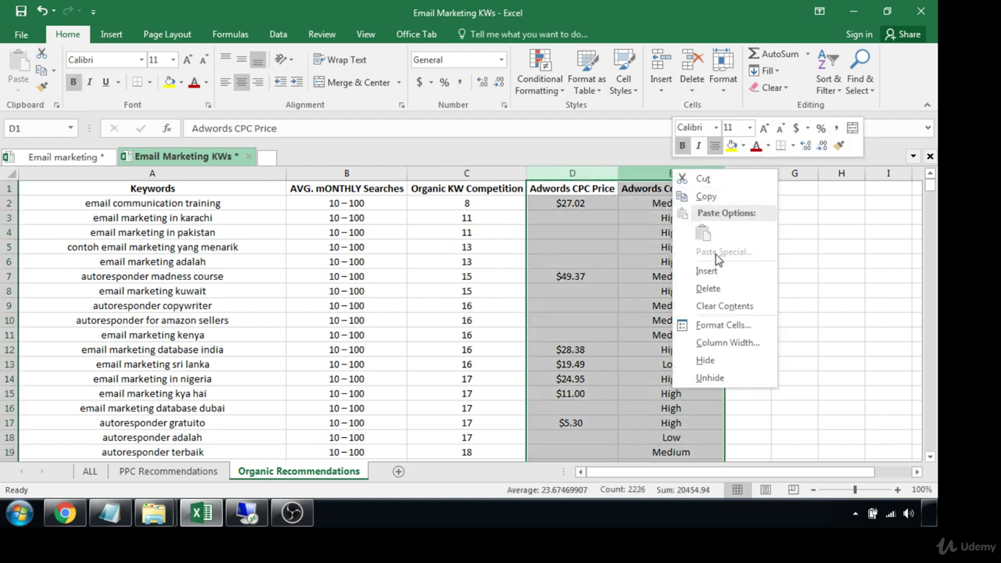
click(720, 286)
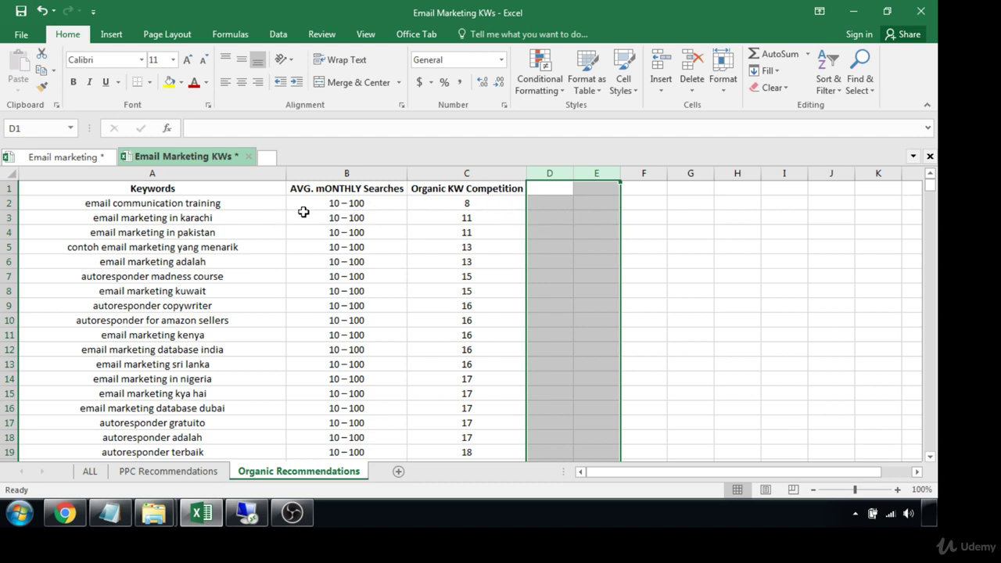
click(552, 202)
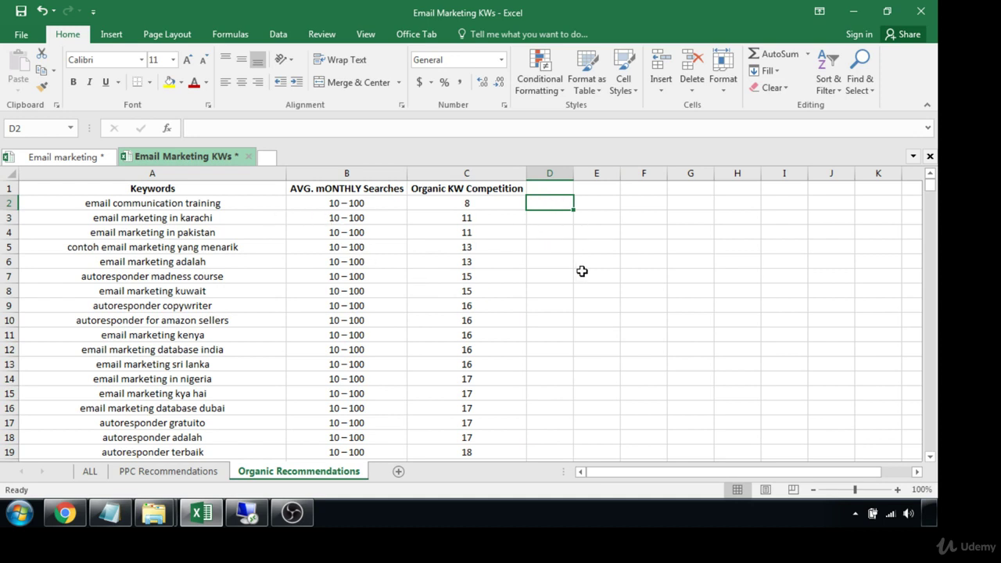
Review the keywords with an Organic KW Competition value of 20 or less, down to row 28
click(439, 203)
scroll(448, 216, down, 1)
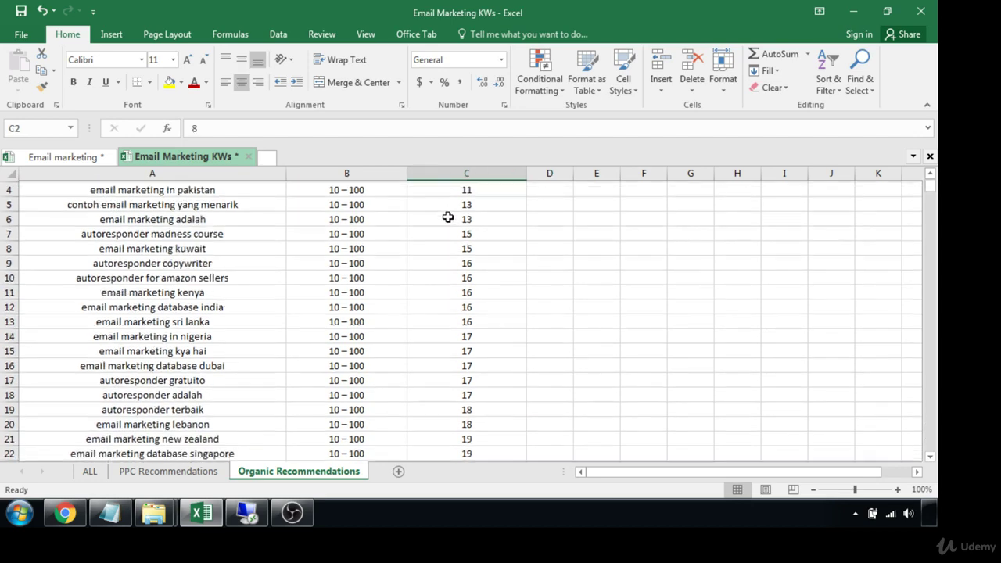
scroll(485, 301, down, 1)
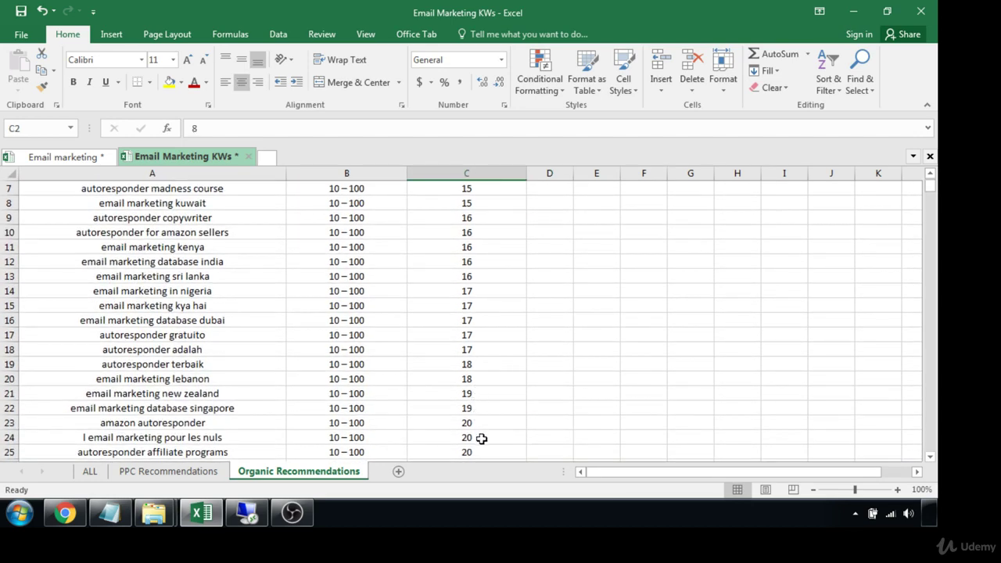
scroll(481, 441, down, 2)
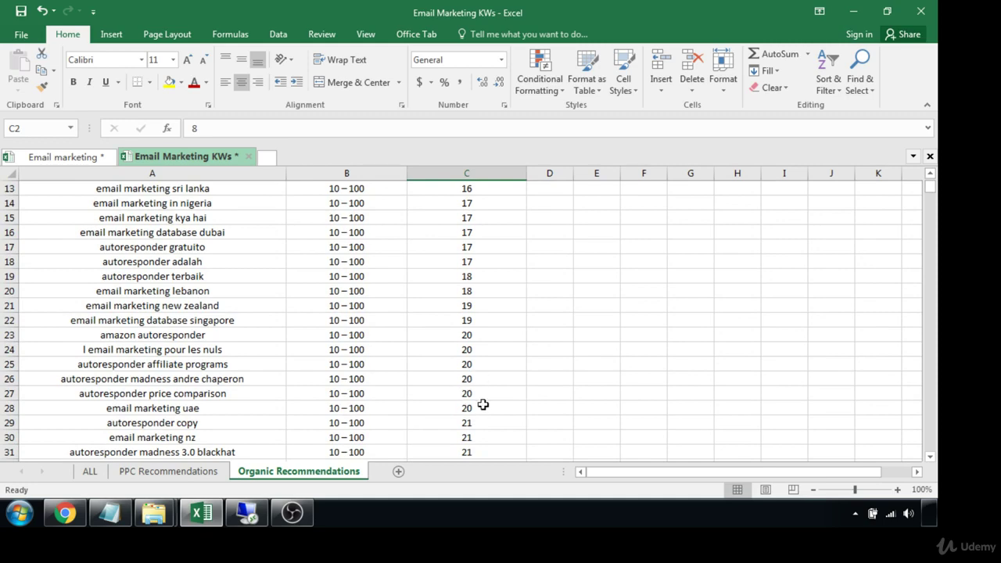
drag(484, 405, 467, 145)
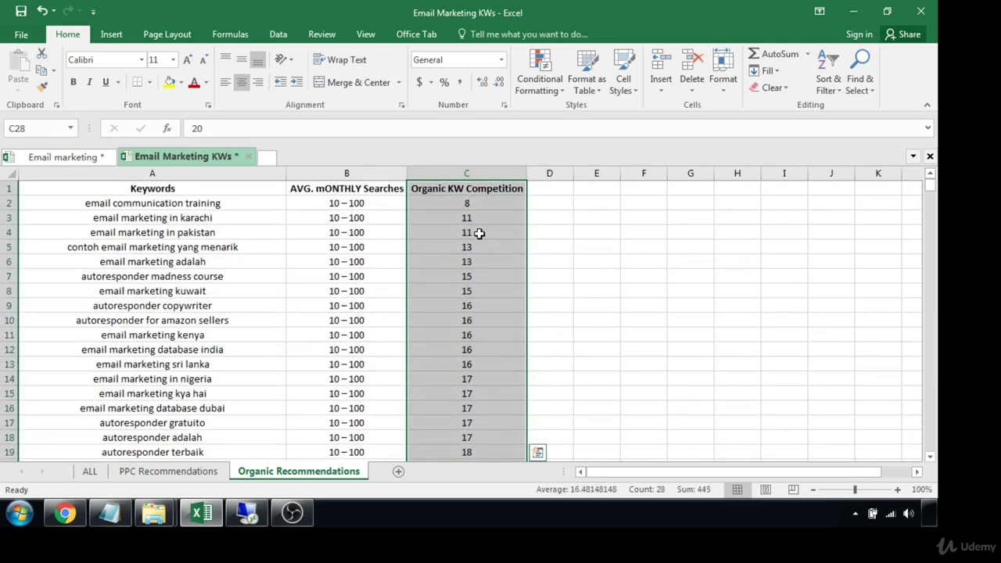
click(485, 218)
Mark email communication training with an x in D2 and copy the mark to D10 and D9 for the matching autoresponder keywords
click(544, 204)
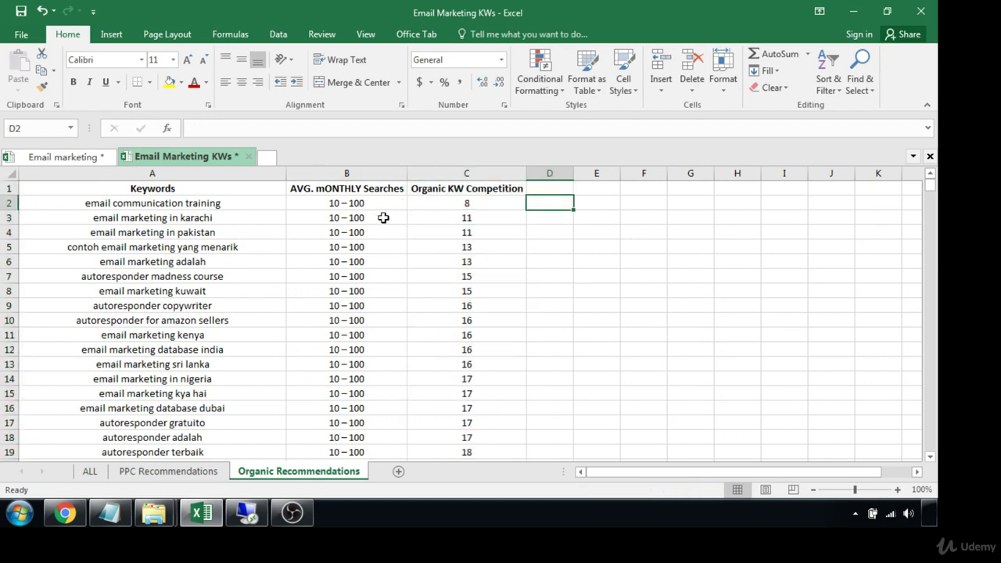
text(x)
click(566, 248)
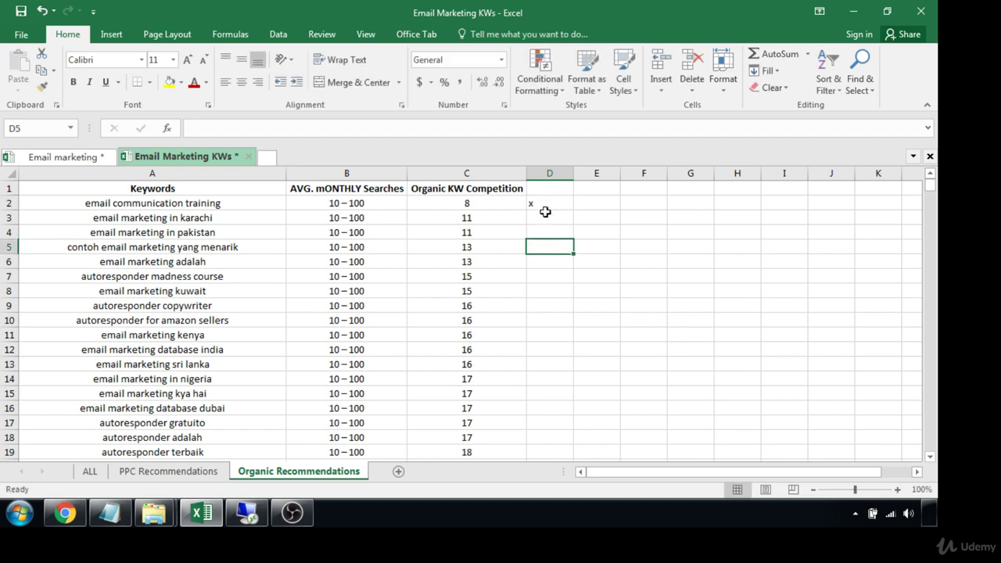
click(540, 201)
key(ctrl+c)
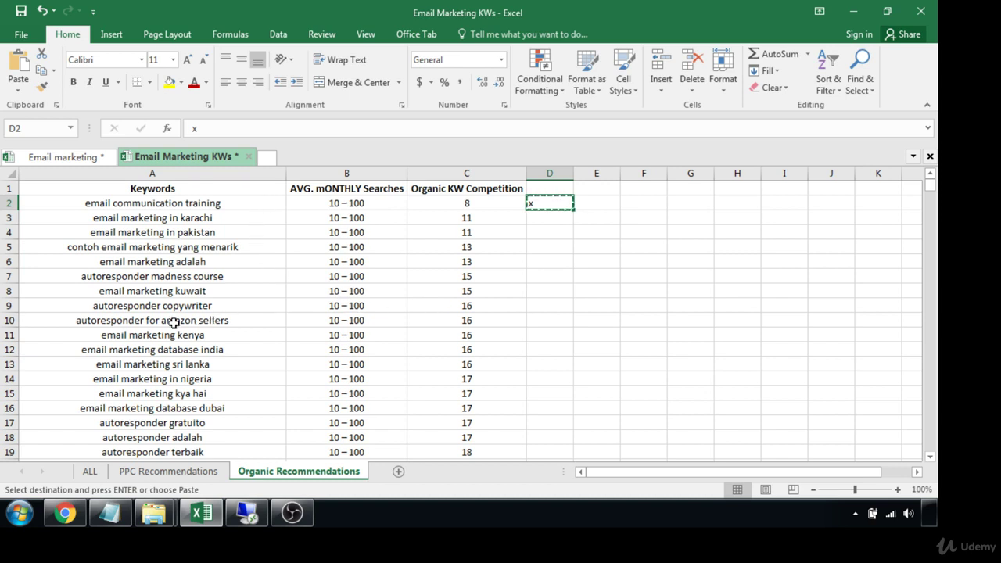
click(552, 317)
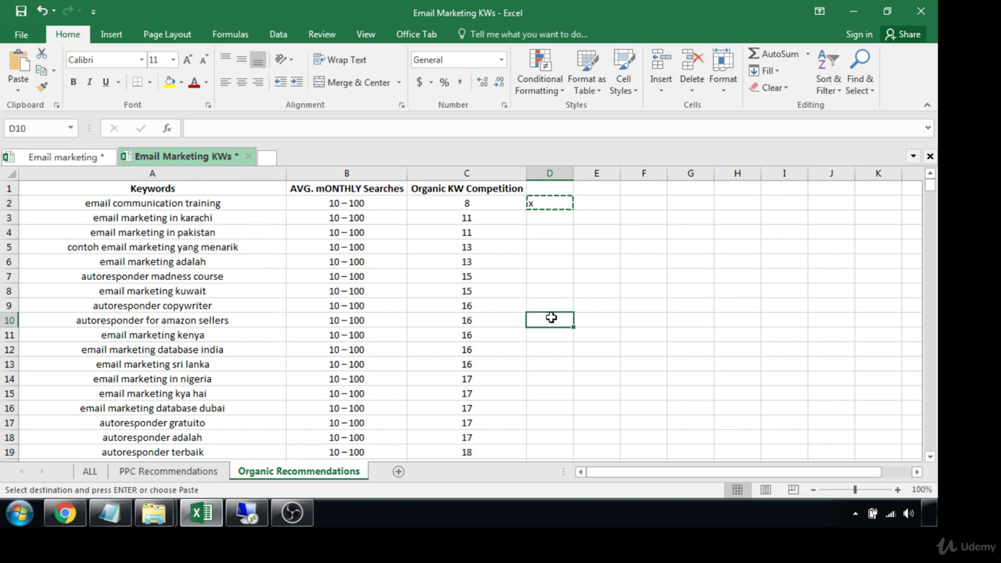
key(ctrl+v)
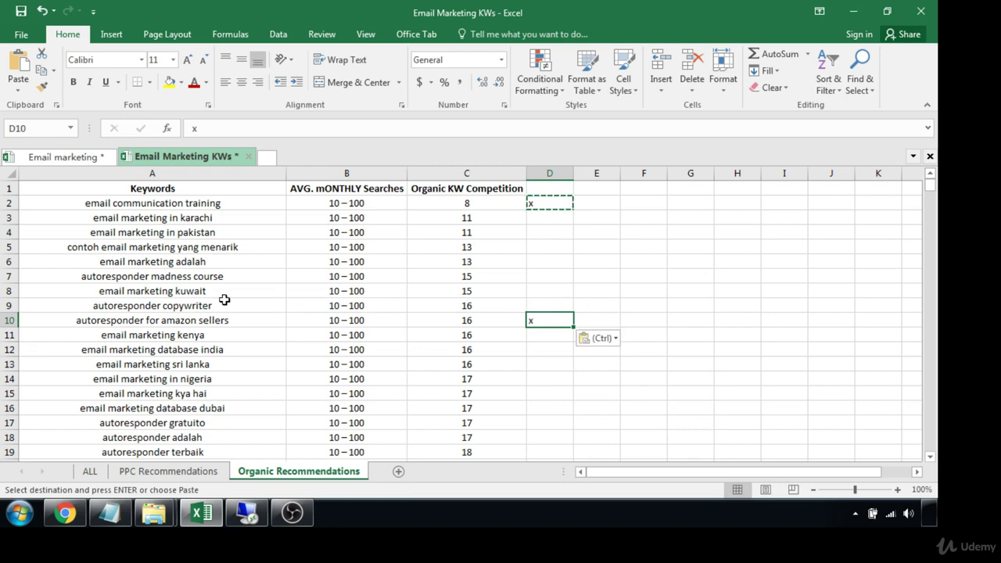
click(550, 302)
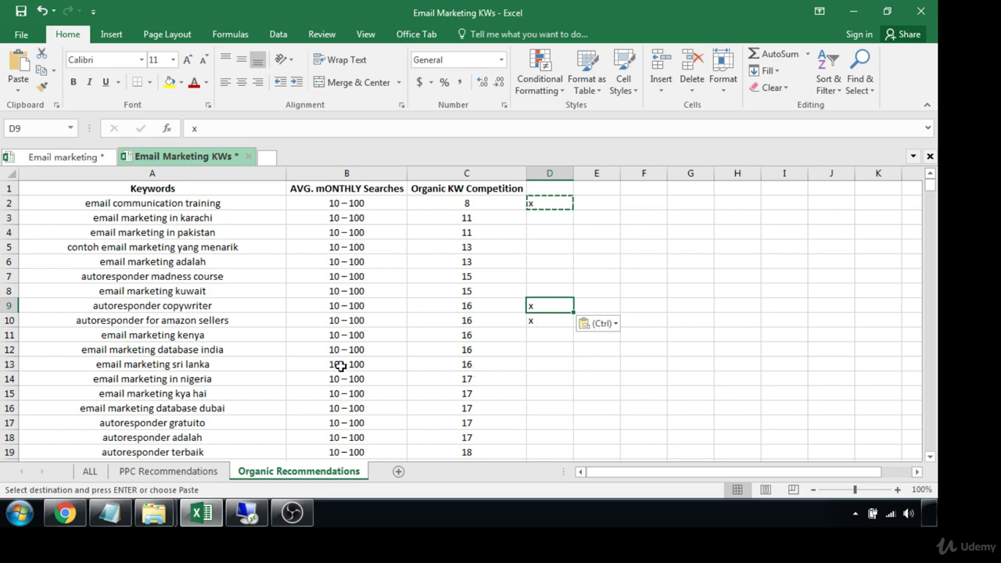
Copy the x mark to D23, D25 and D27 for amazon autoresponder, autoresponder affiliate programs and autoresponder price comparison
scroll(203, 356, down, 1)
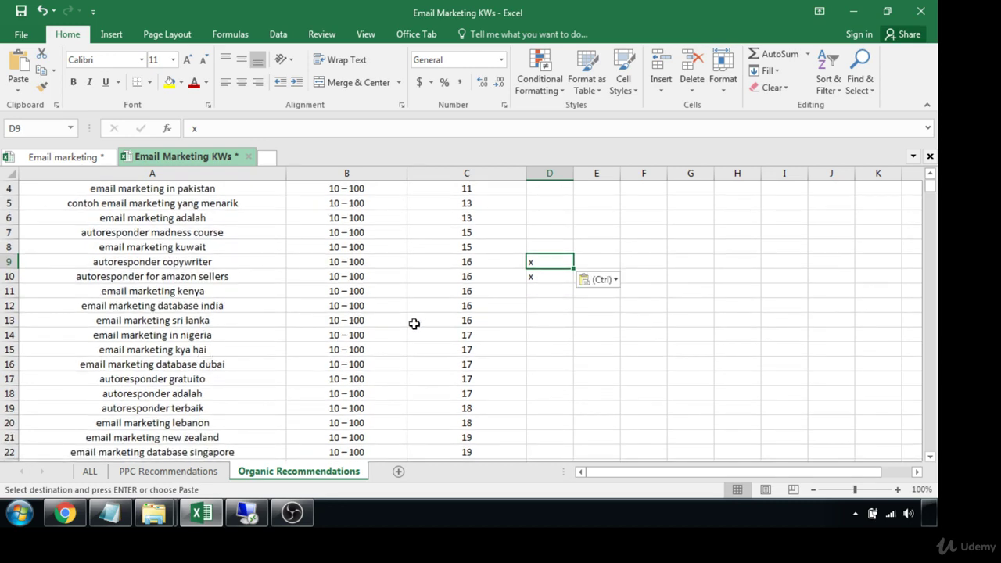
scroll(563, 316, down, 2)
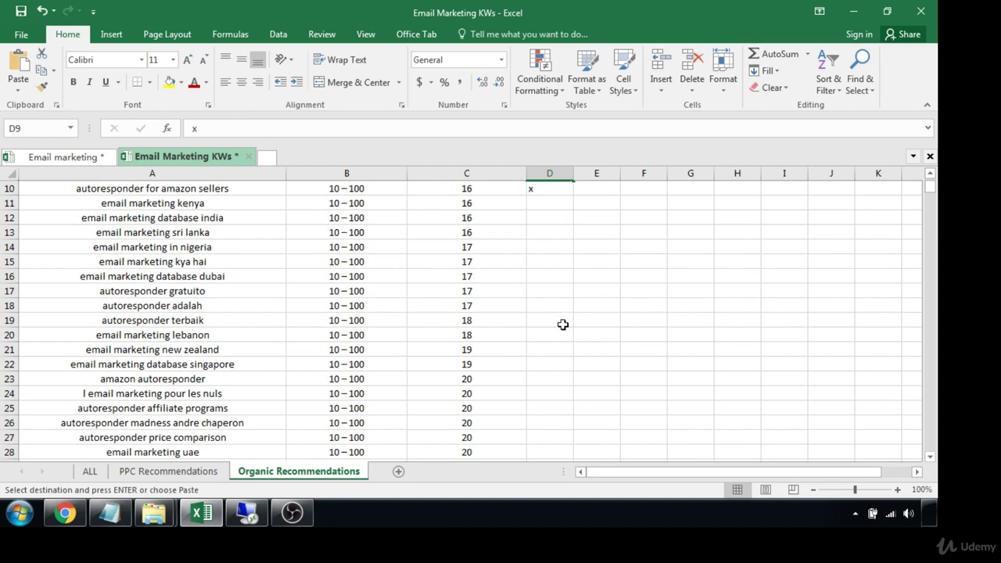
click(543, 377)
key(ctrl+v)
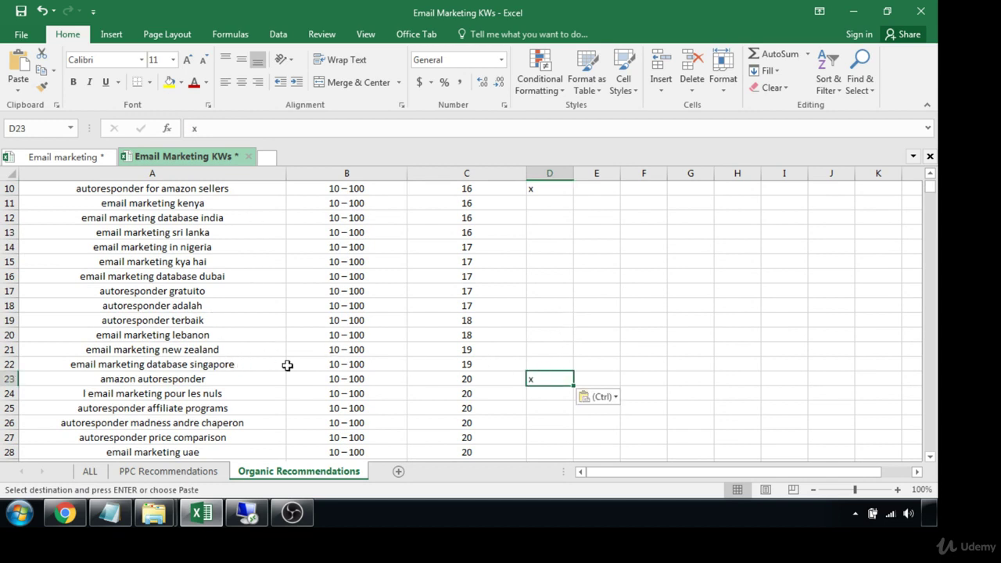
scroll(233, 238, up, 1)
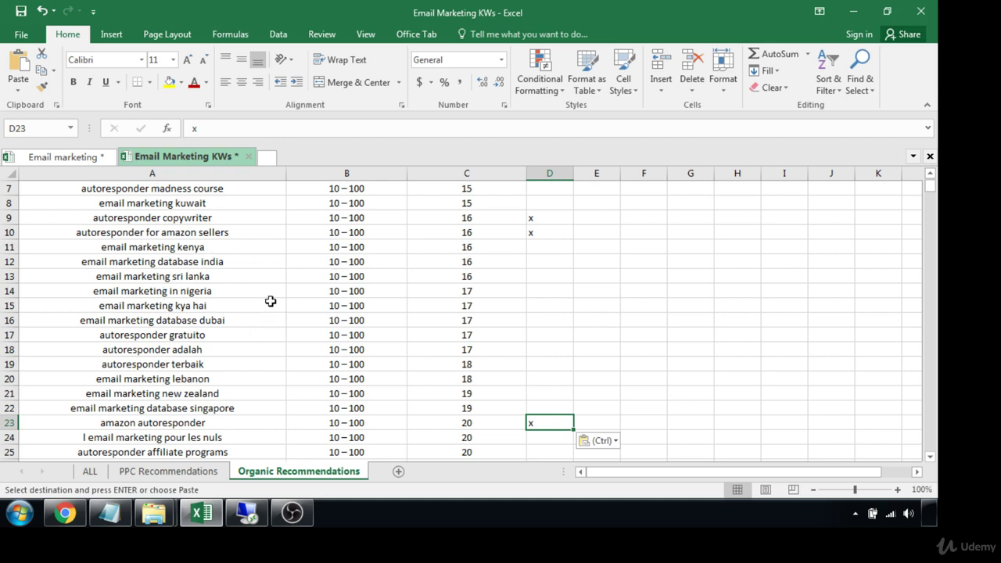
scroll(407, 282, down, 2)
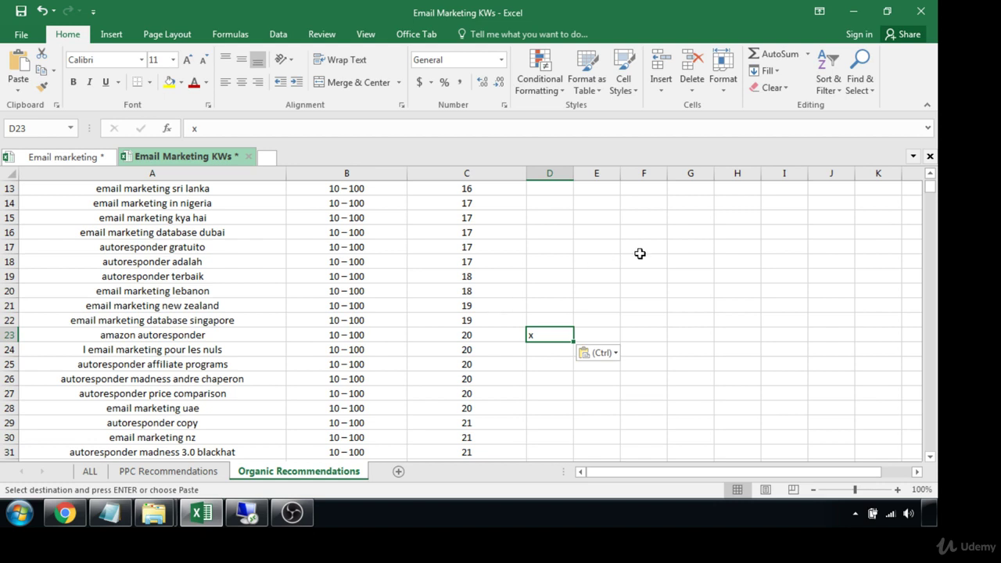
scroll(566, 288, down, 1)
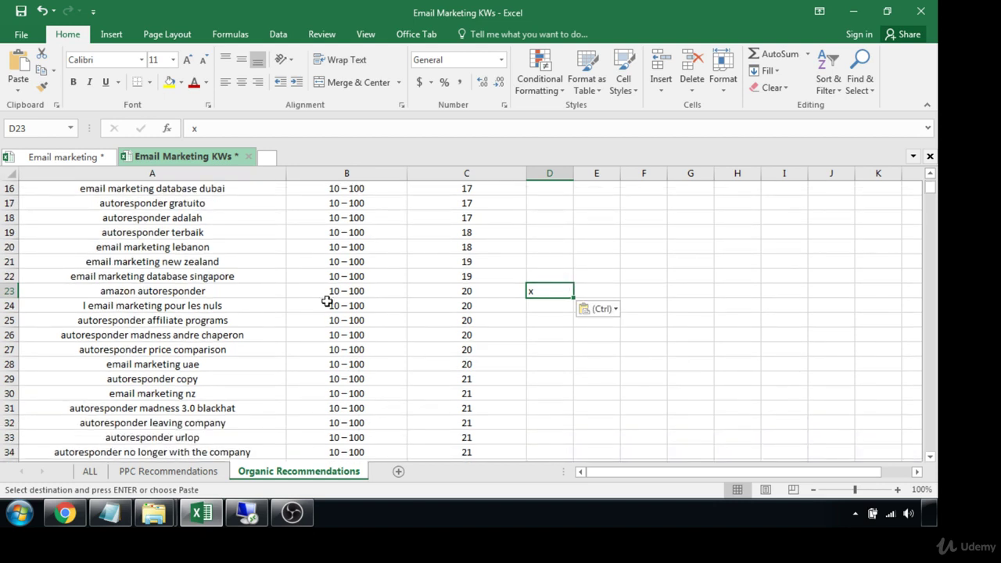
click(538, 316)
key(ctrl+v)
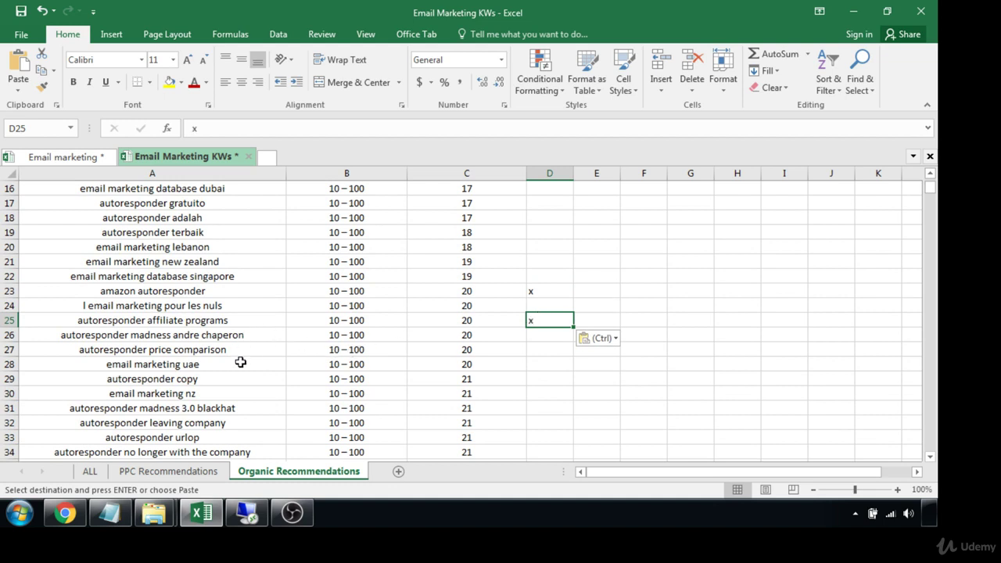
click(547, 350)
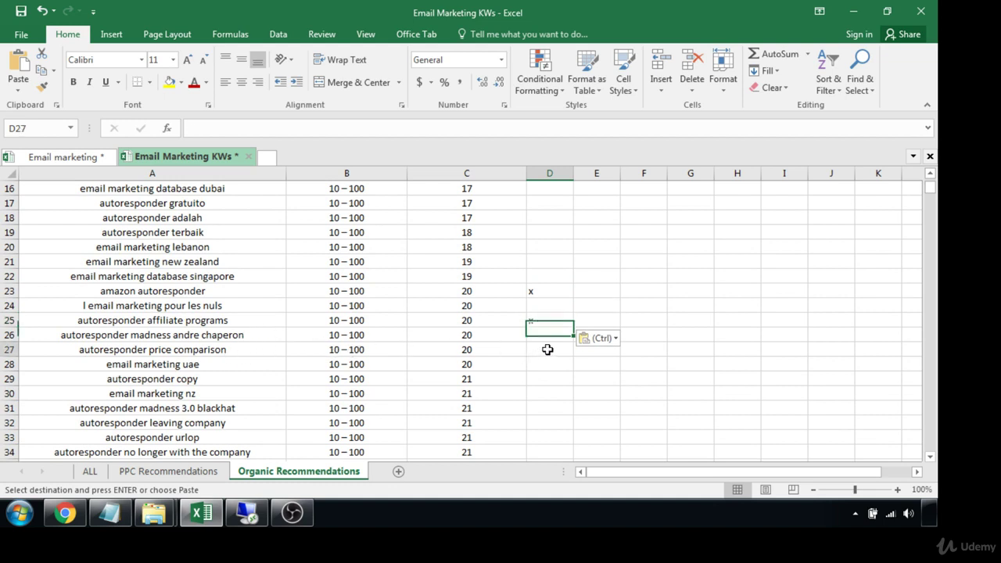
key(ctrl+v)
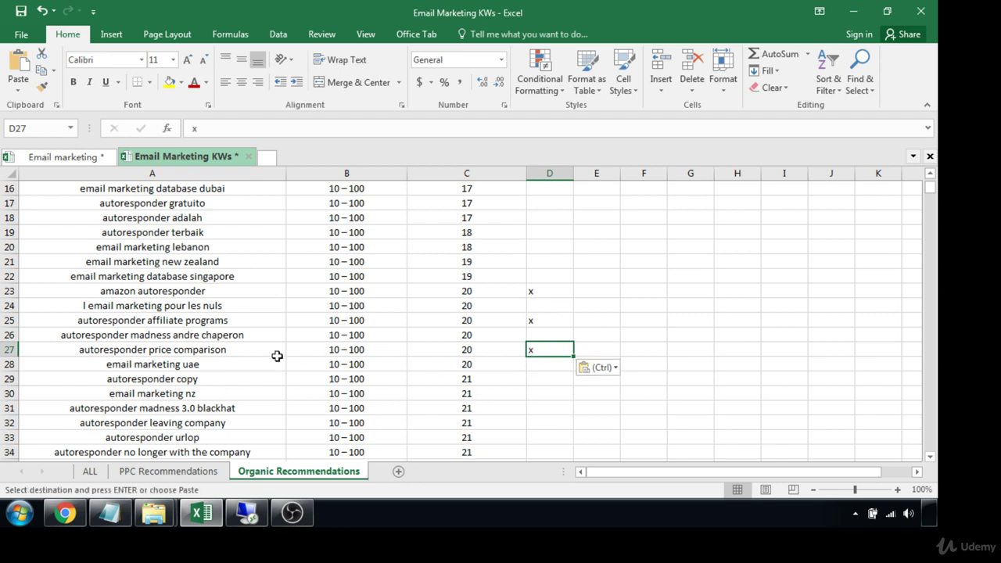
Copy the x mark to D29 for autoresponder copy and to D38 for email marketing virtual assistant
click(539, 381)
key(ctrl+v)
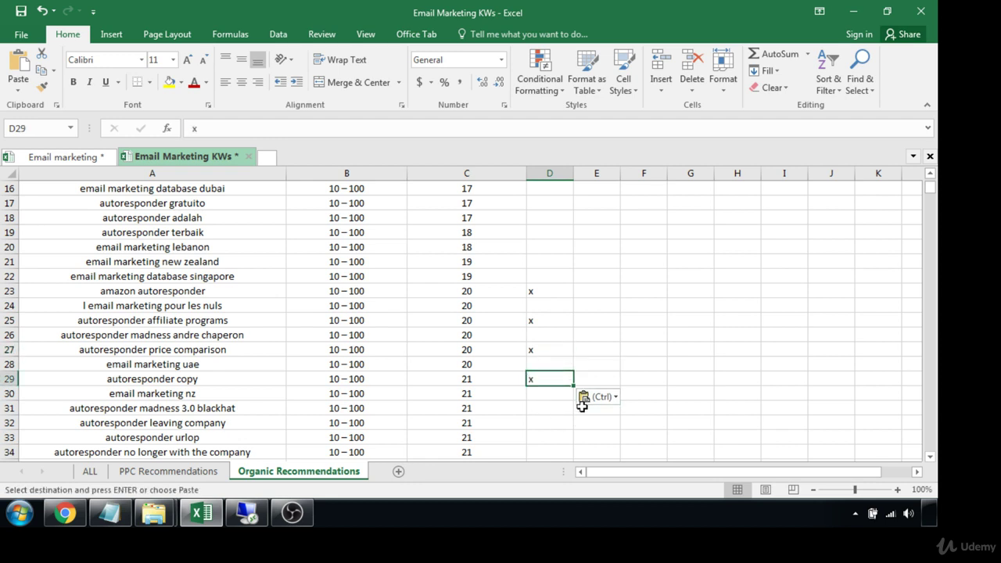
scroll(582, 408, down, 1)
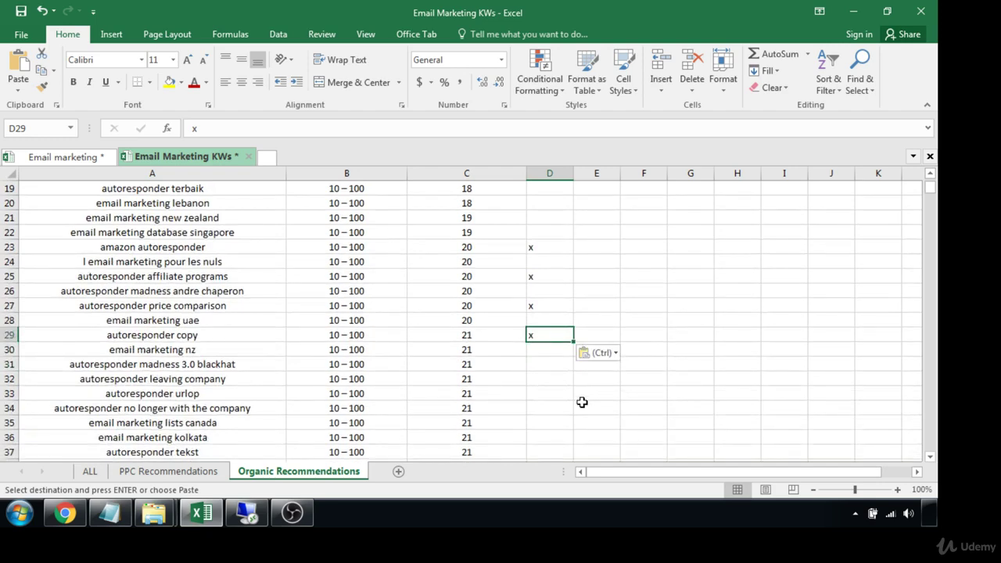
scroll(582, 402, down, 1)
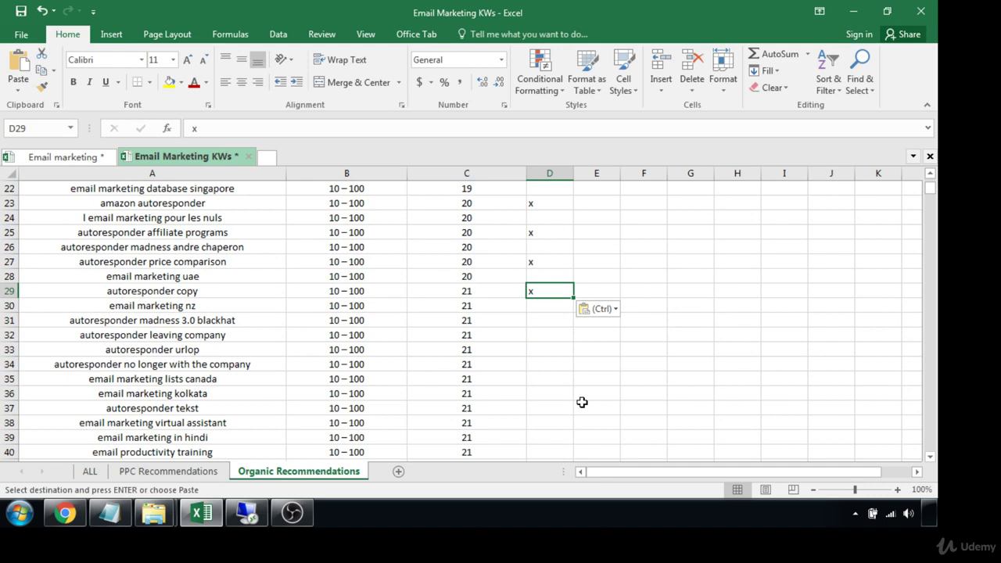
scroll(582, 402, down, 1)
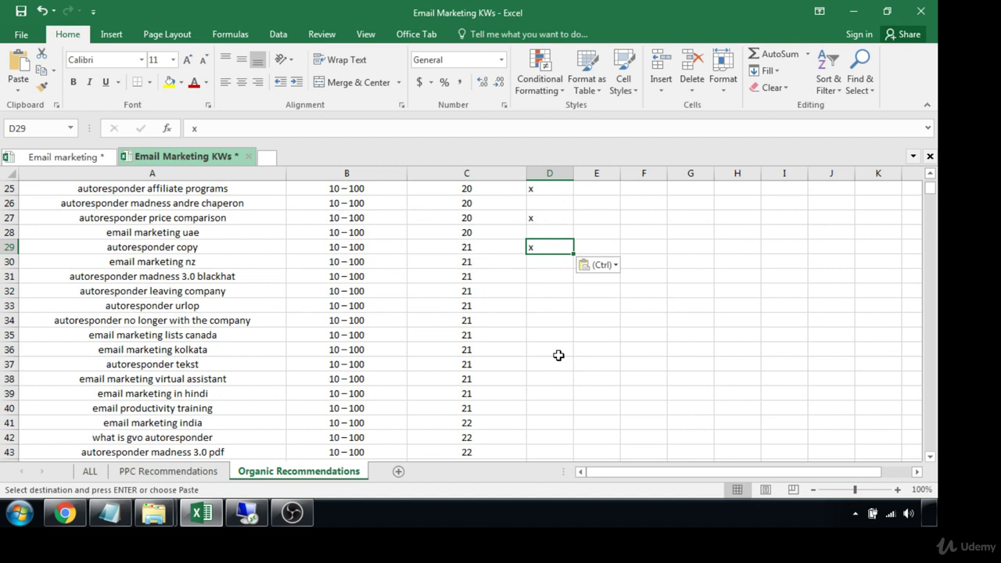
key(Down)
key(Down)
key(Down)
click(551, 378)
key(ctrl+v)
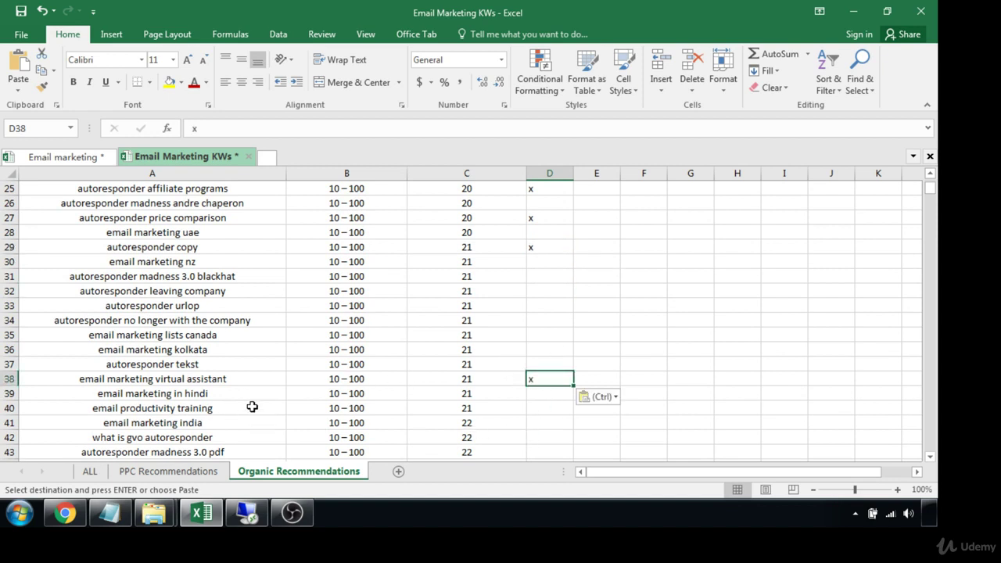
Copy the x mark to D40 for email productivity training and to D48 for autoresponder alchemy
click(538, 407)
text(x)
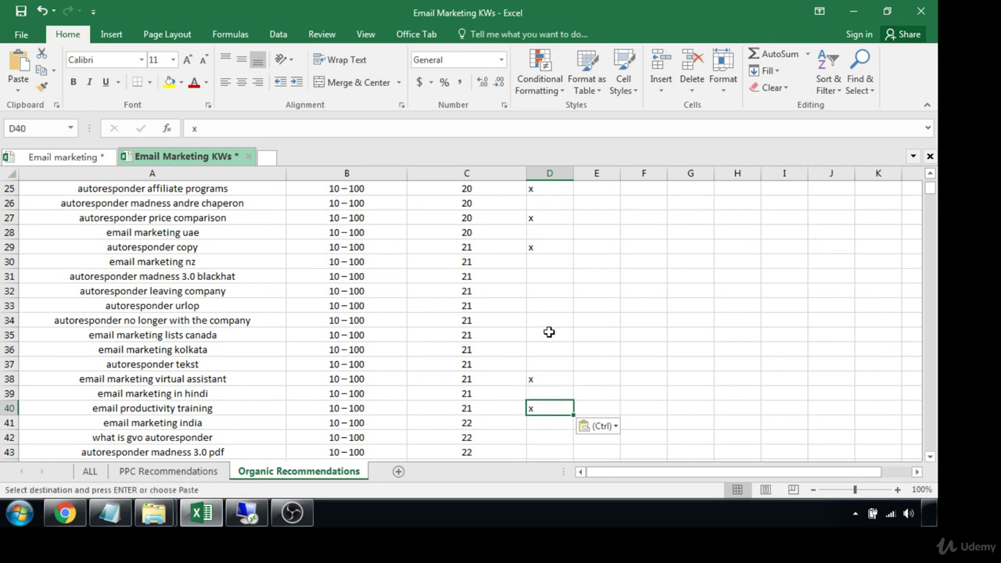
scroll(552, 313, down, 2)
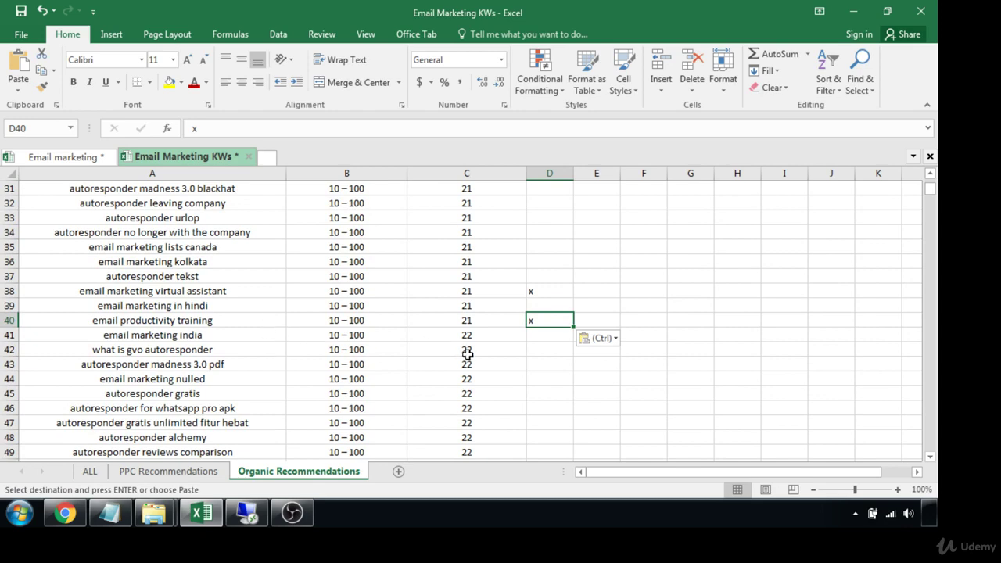
scroll(542, 385, down, 2)
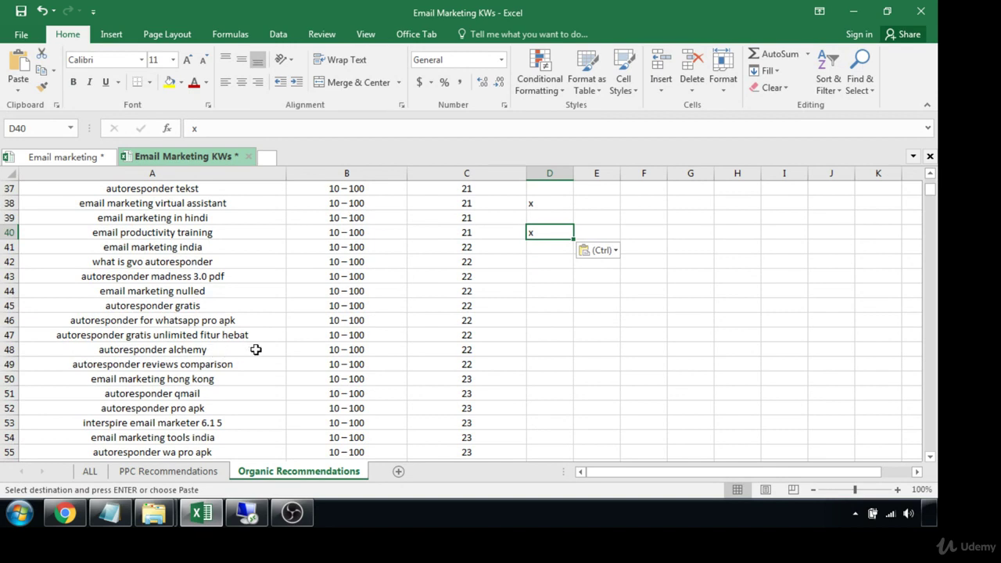
click(542, 349)
text(x)
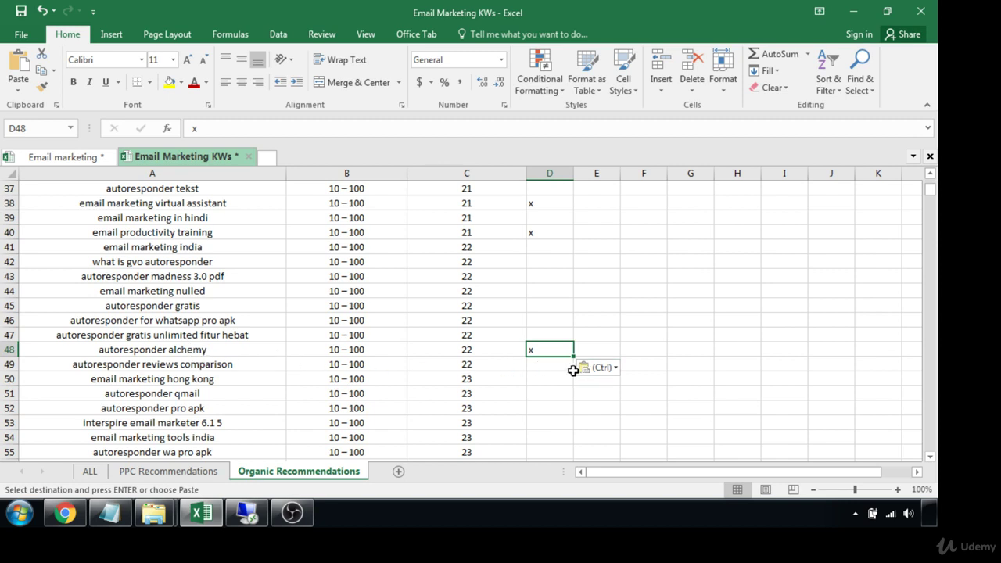
Copy the x mark to D59 for autoresponder comparison and to D60 for autoresponder advantage
scroll(557, 379, down, 1)
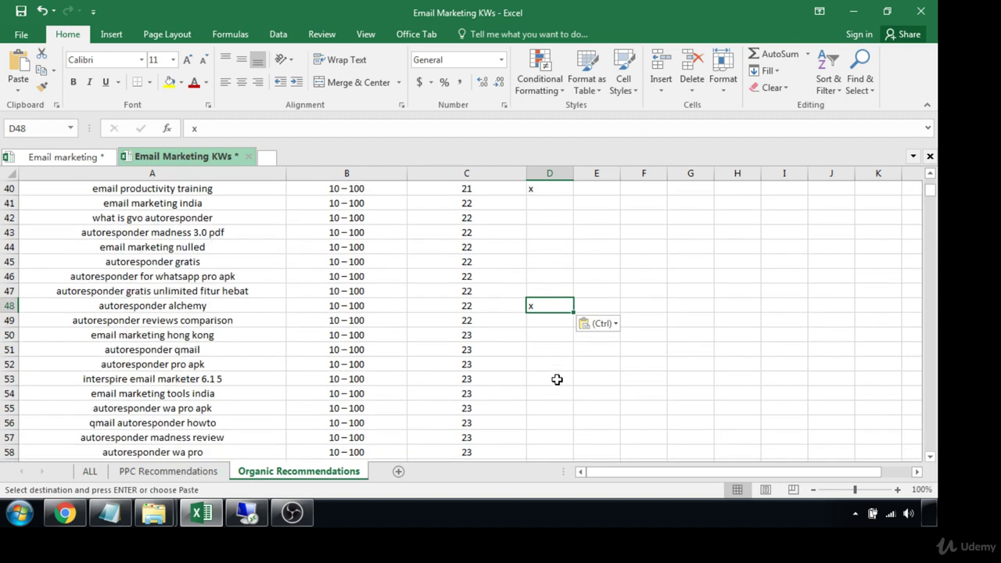
scroll(531, 362, down, 1)
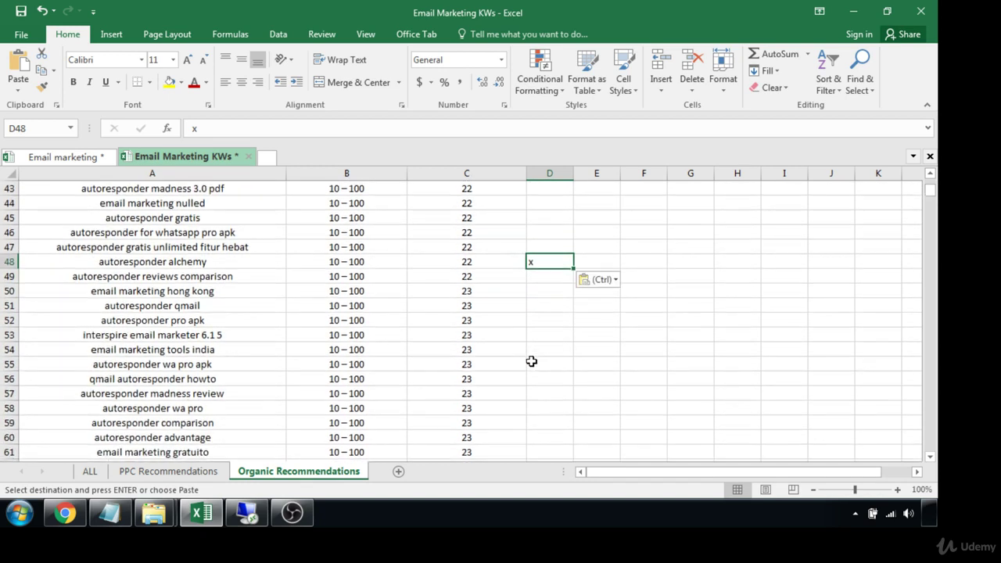
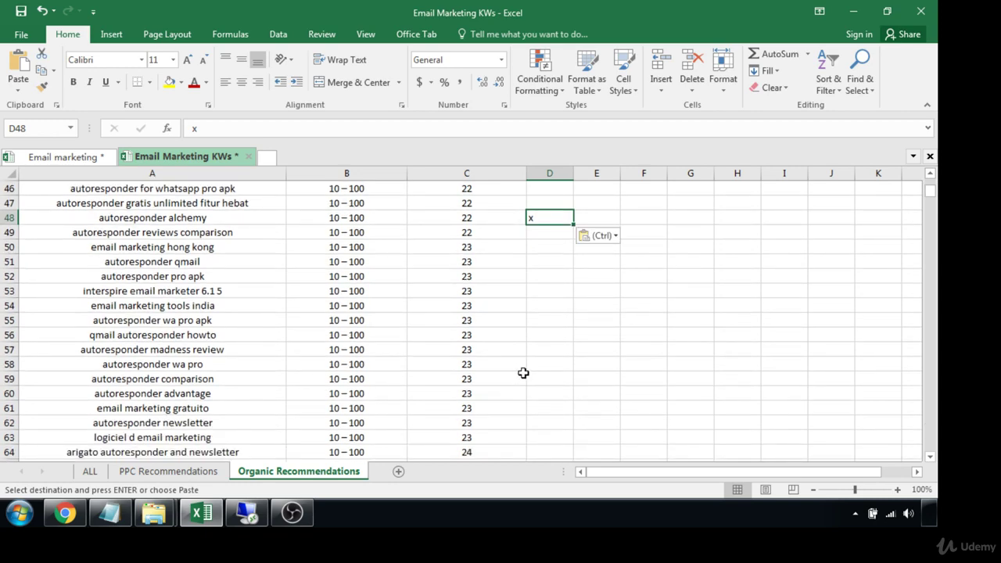
text(x)
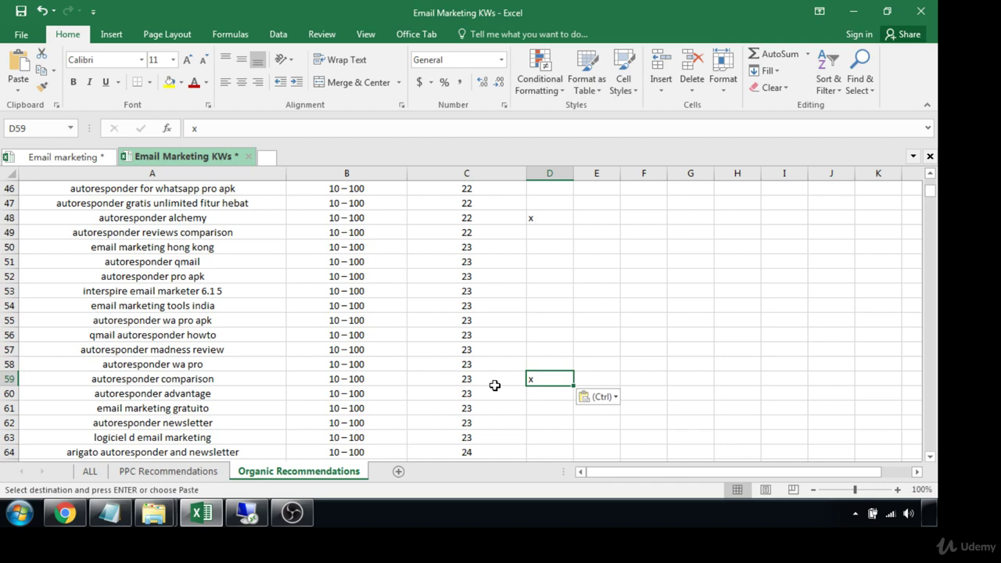
click(548, 394)
key(Return)
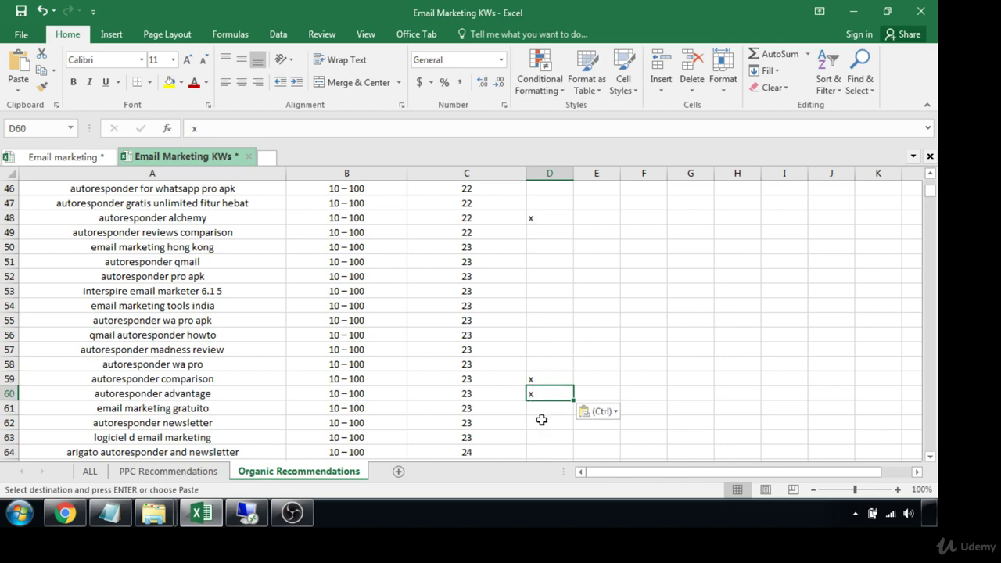
Copy the x mark to D62 for autoresponder newsletter and to D66 for email marketing vs cold calling
scroll(542, 420, down, 2)
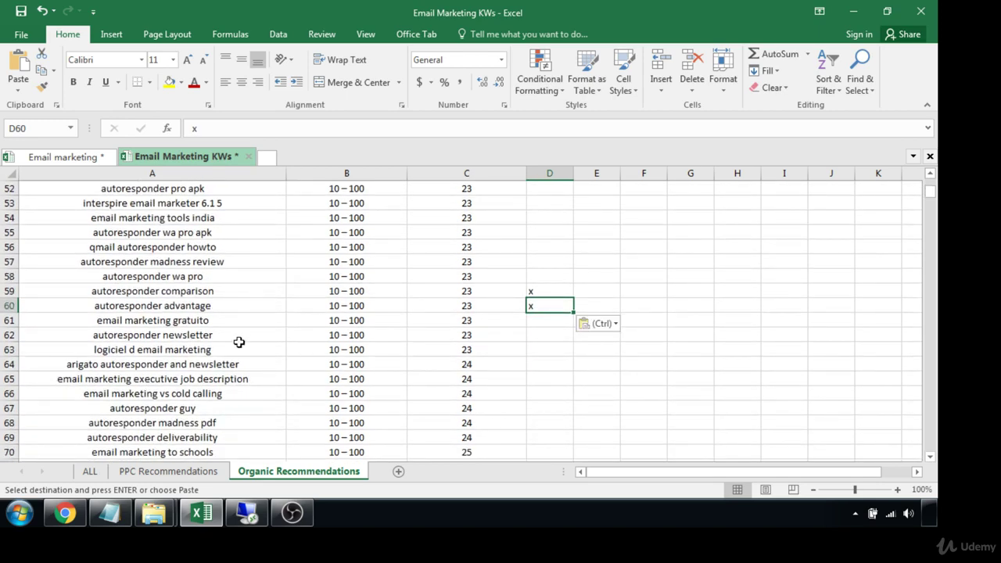
click(542, 335)
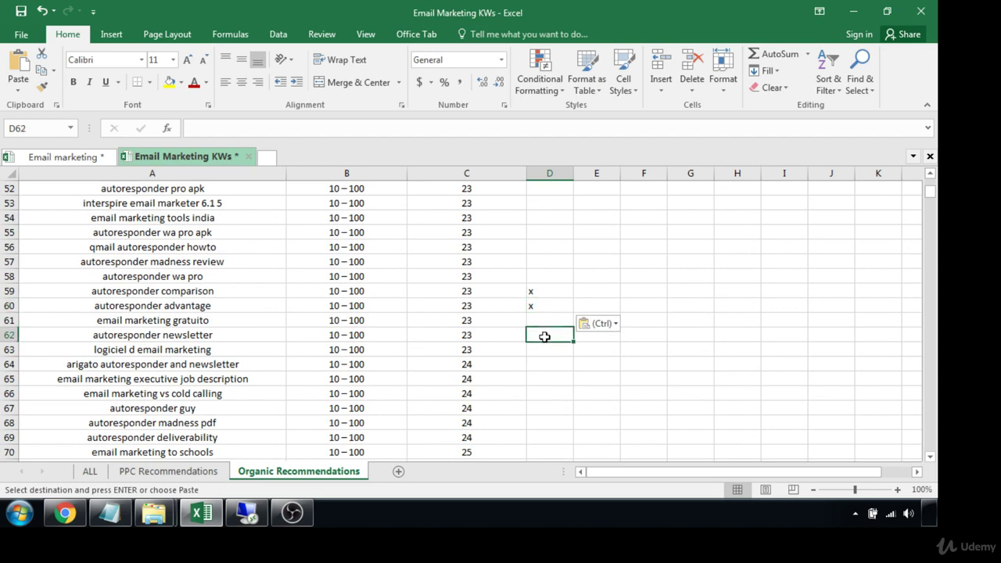
text(x)
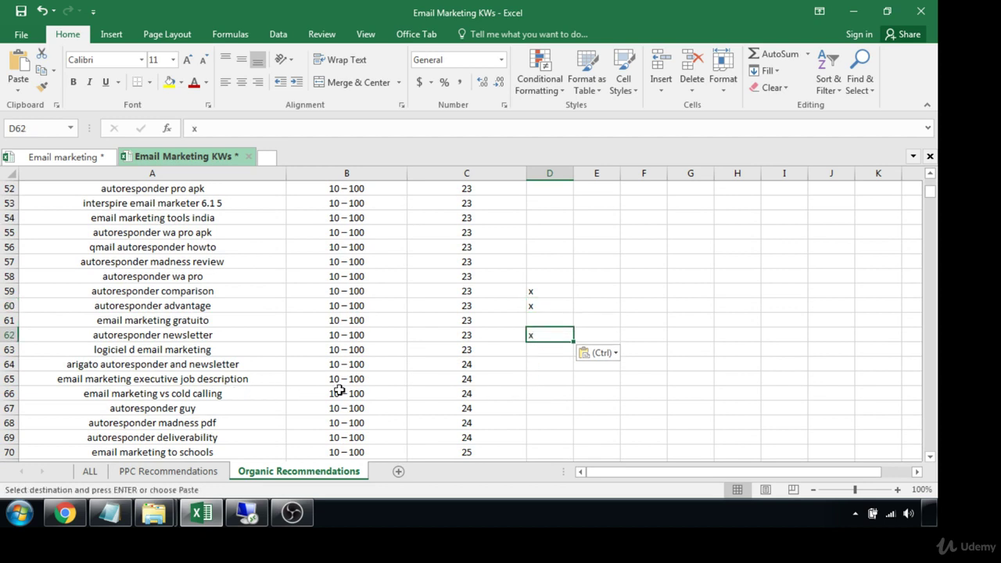
click(561, 394)
text(x)
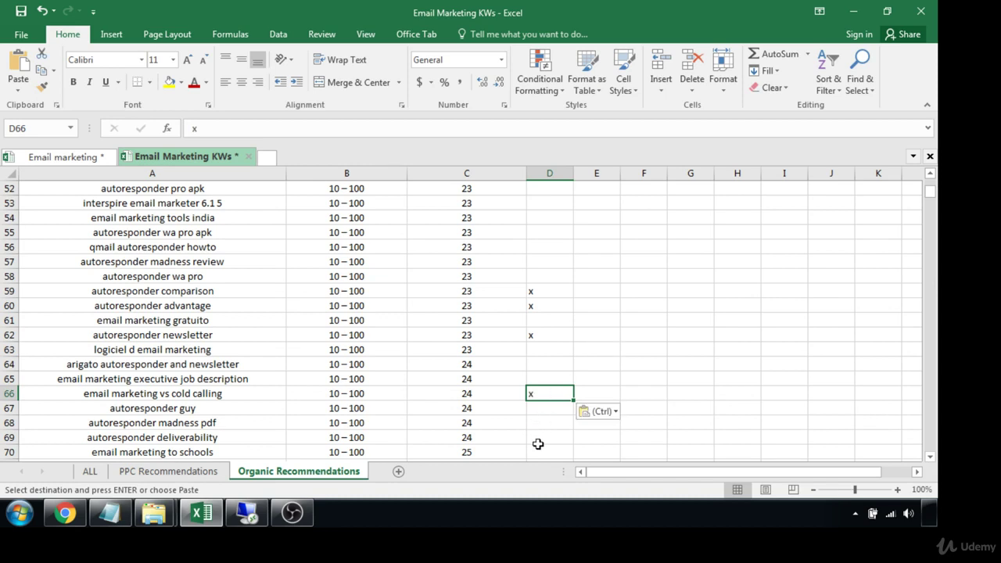
Copy the x mark to D69 for autoresponder deliverability and to D76 for autoresponder boot camp
scroll(532, 434, down, 1)
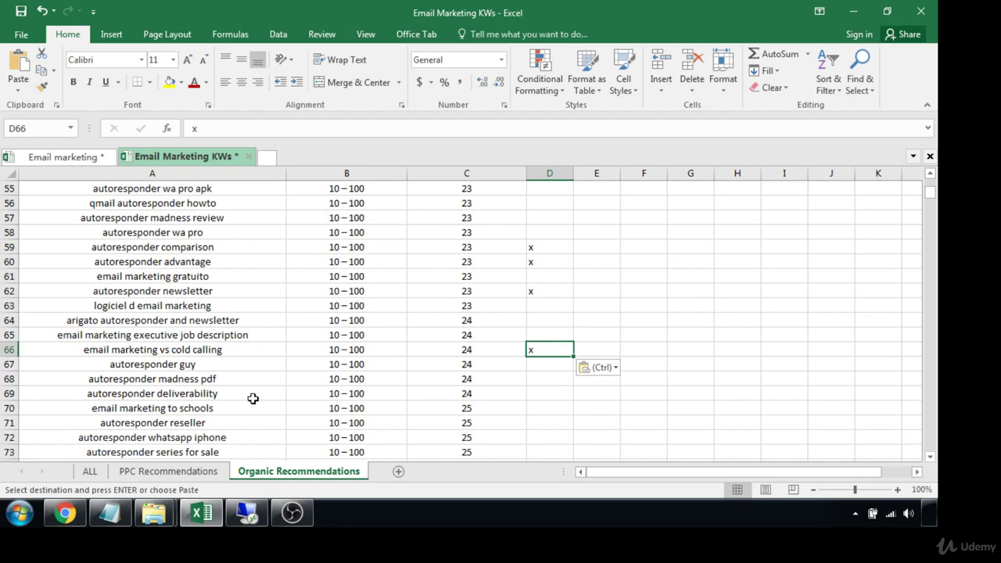
click(532, 394)
text(x)
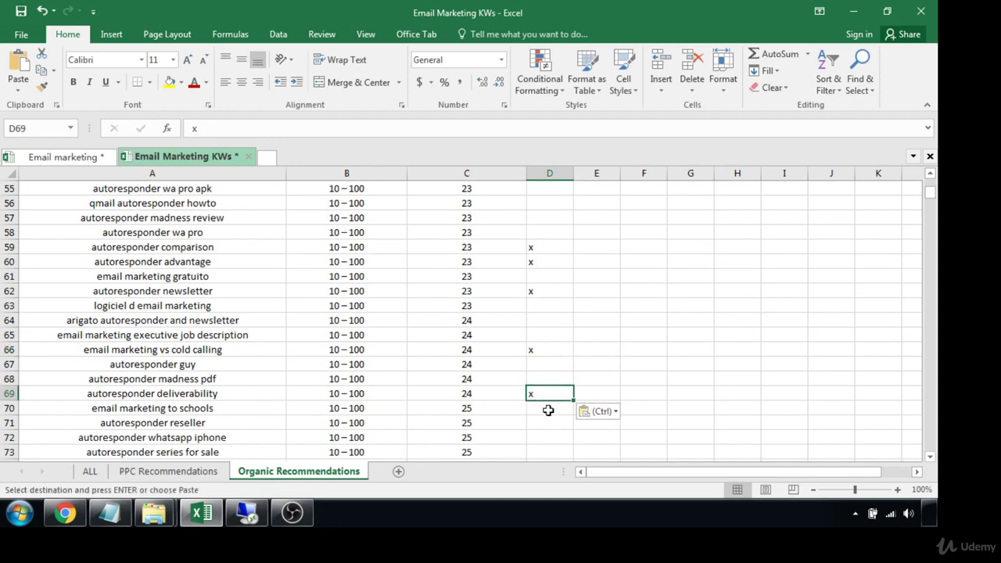
scroll(549, 410, down, 1)
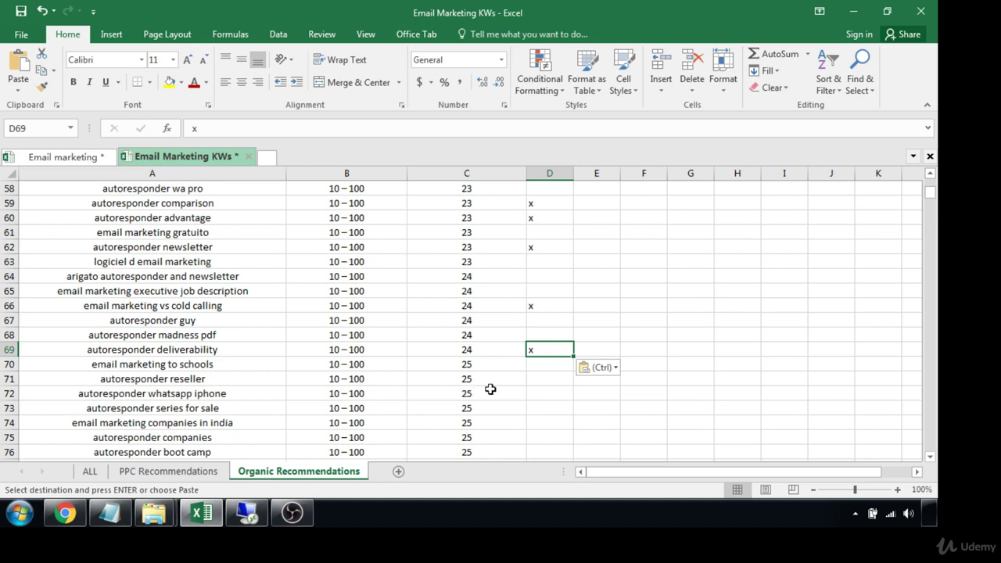
scroll(506, 389, down, 1)
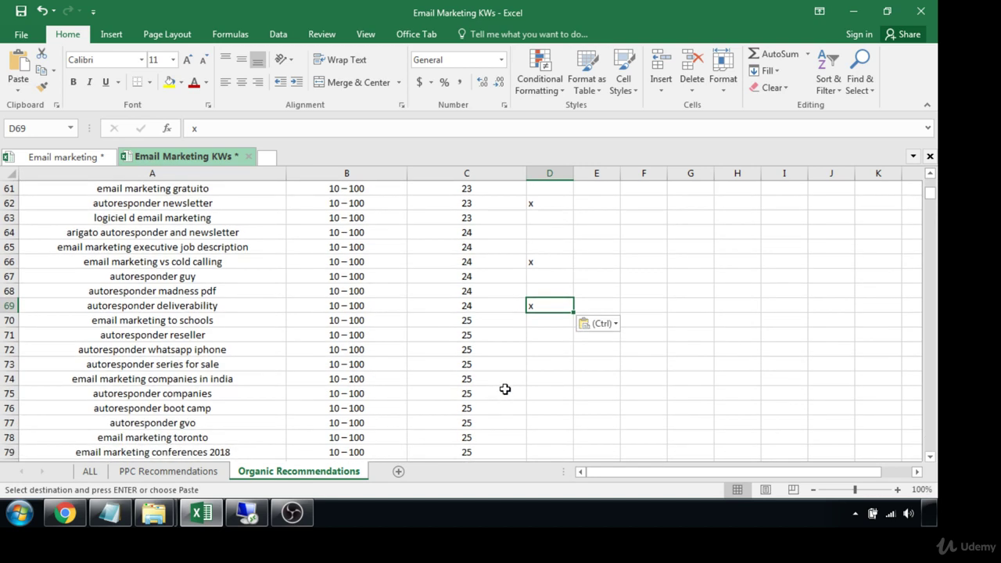
click(543, 406)
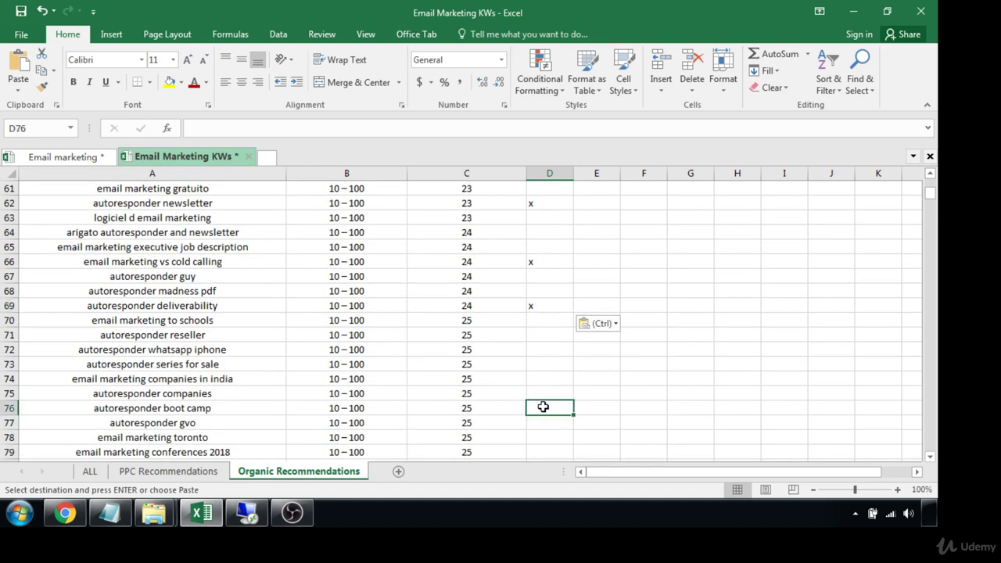
key(ctrl+v)
Copy the x mark to D79, D83 and D82 for email marketing conferences 2018, email marketing digital agency and email marketing to seniors
scroll(543, 406, down, 2)
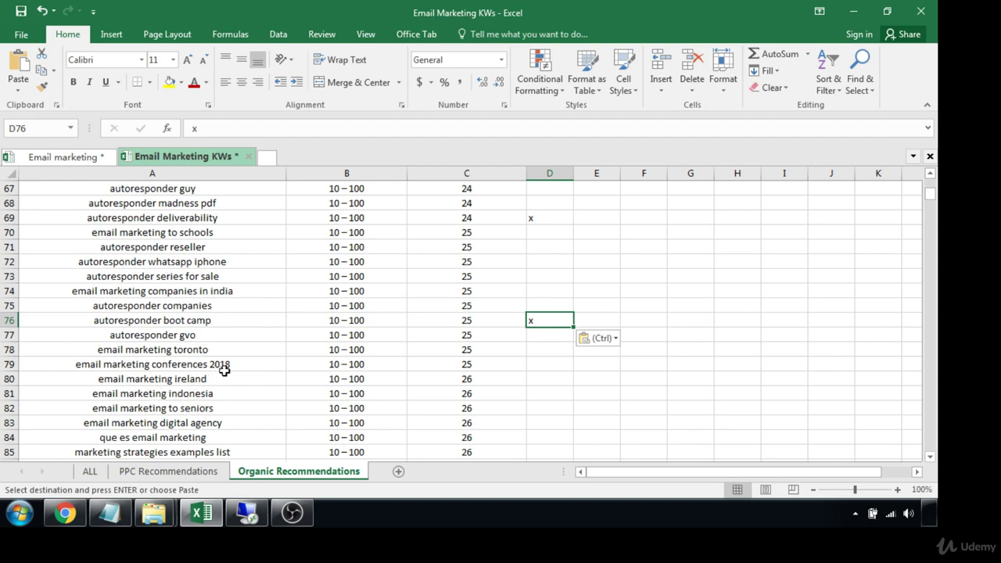
click(549, 361)
text(x)
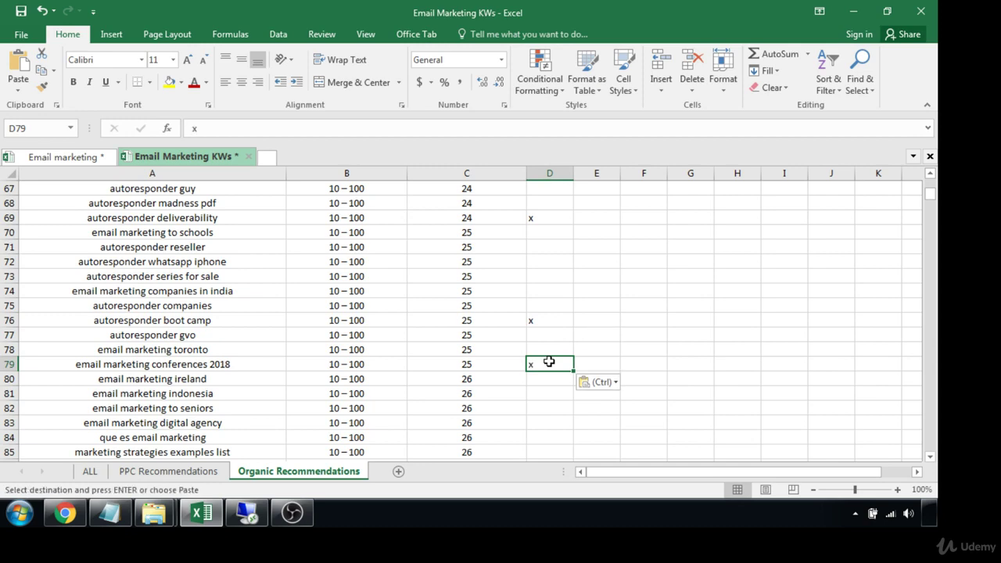
scroll(545, 387, down, 1)
scroll(545, 387, down, 1)
key(ctrl+v)
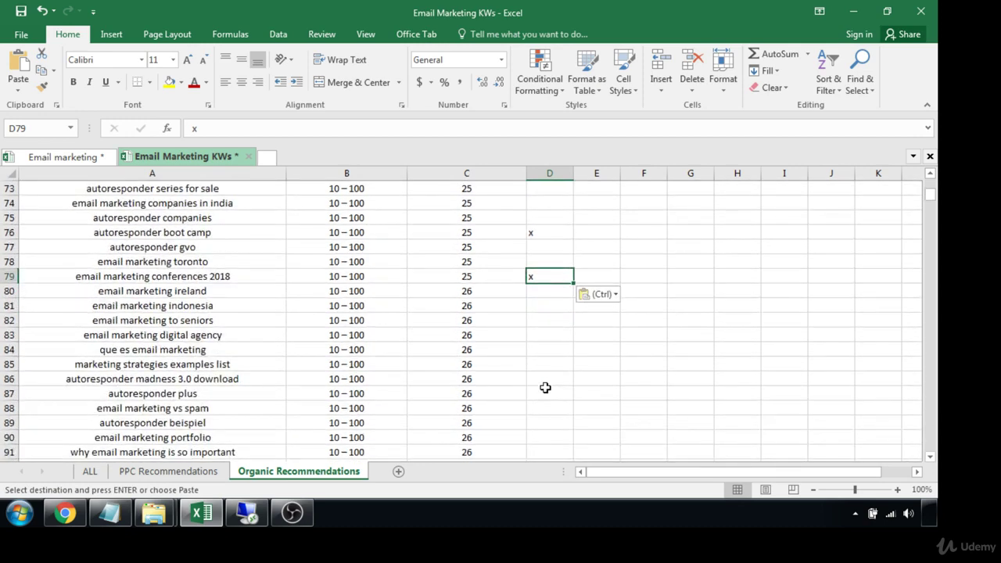
click(545, 332)
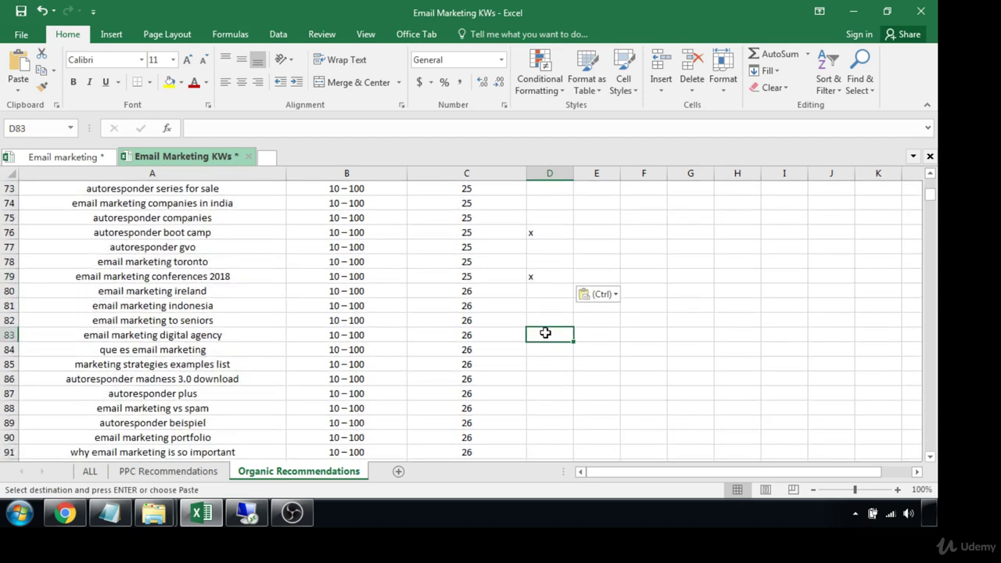
text(x)
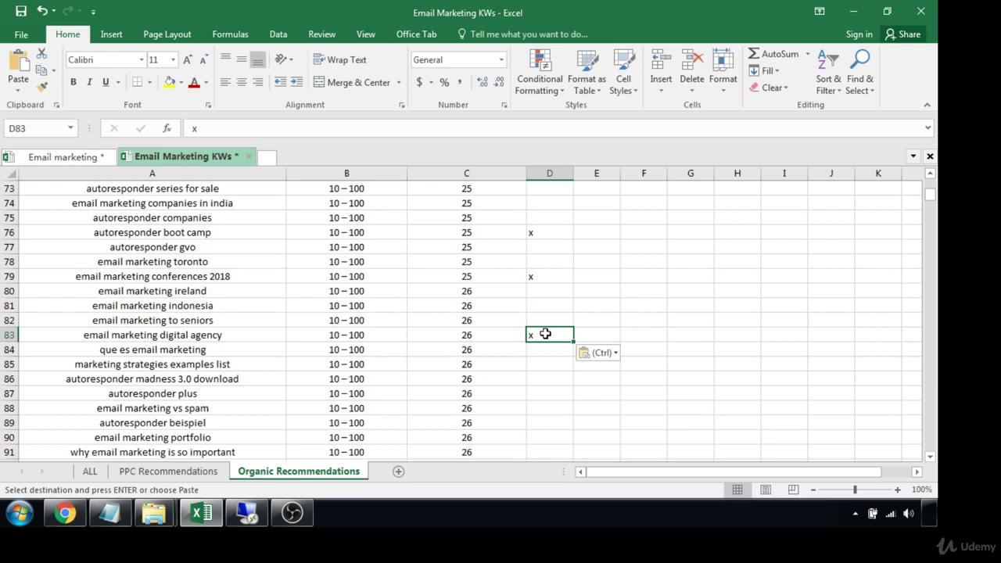
click(552, 318)
text(x)
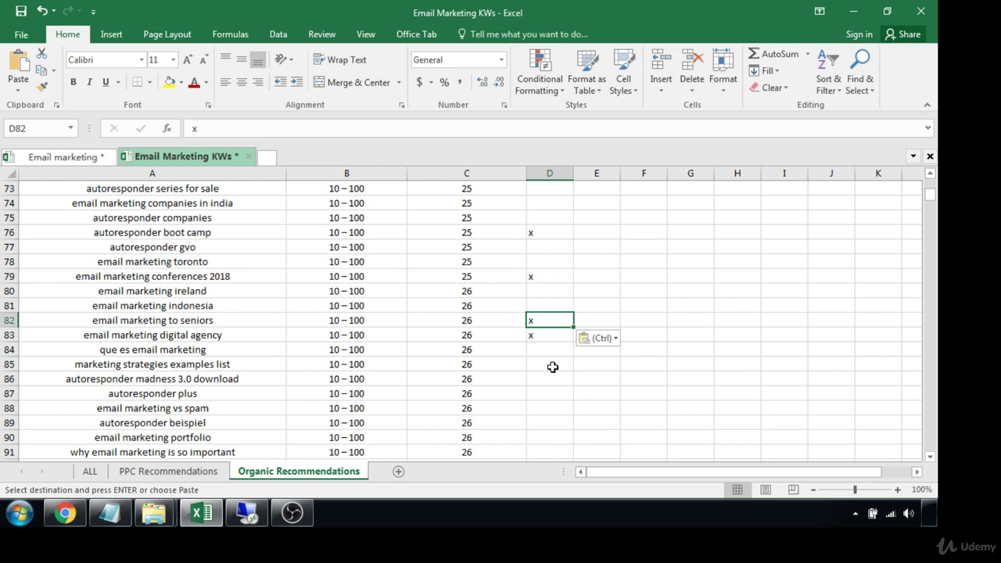
Copy the x mark to D88, D90 and D91 for email marketing vs spam, email marketing portfolio and why email marketing is so important
click(555, 408)
key(ctrl+v)
scroll(560, 411, down, 2)
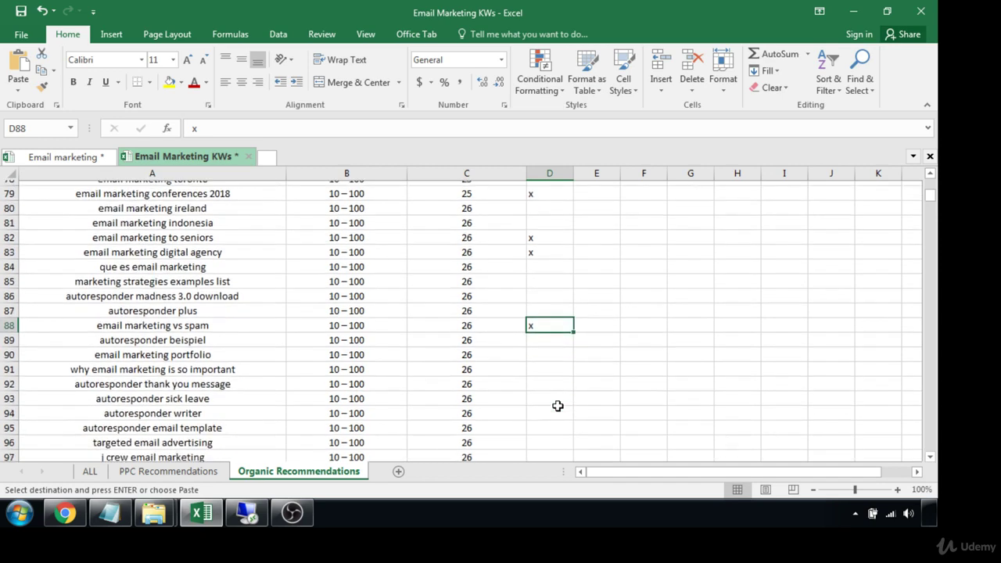
click(529, 350)
key(ctrl+v)
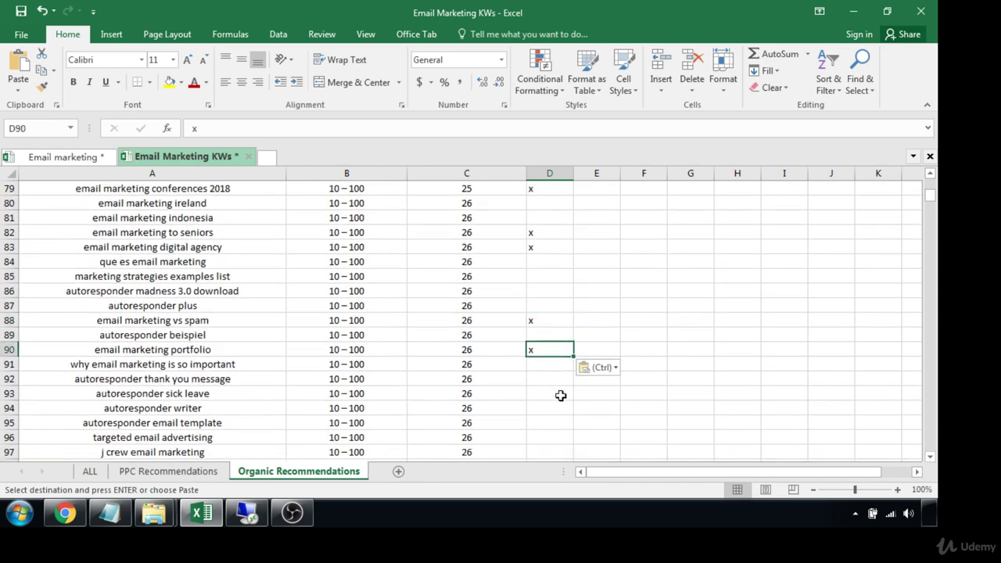
click(534, 363)
key(ctrl+v)
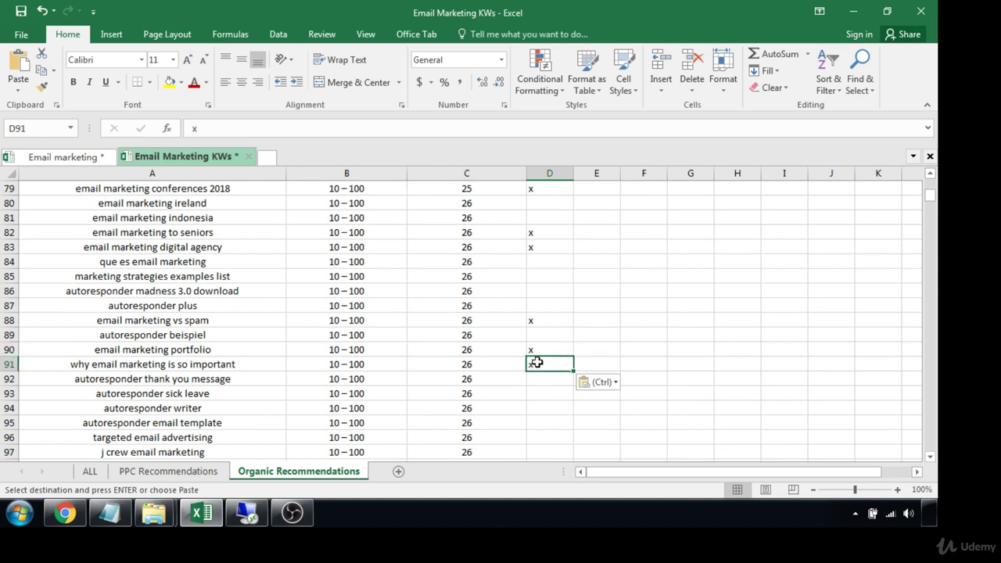
Copy the x mark to D94, D95 and D96 for autoresponder writer, autoresponder email template and targeted email advertising
click(556, 407)
key(ctrl+v)
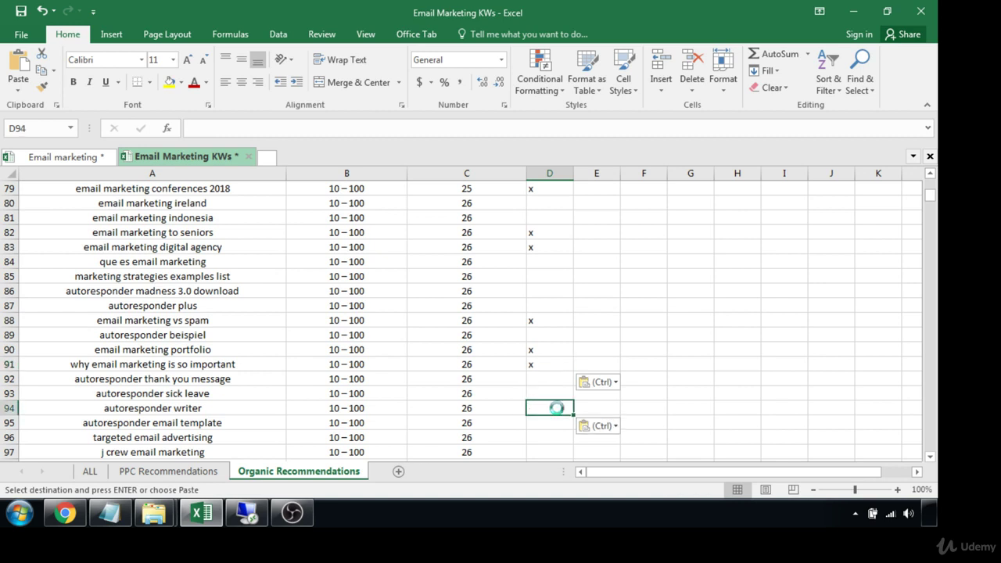
scroll(555, 414, down, 1)
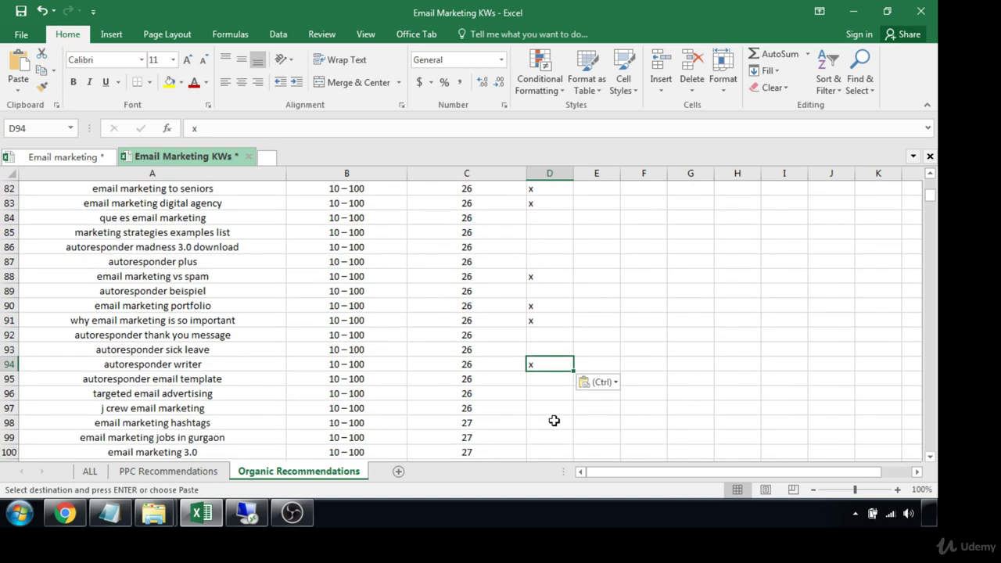
click(540, 378)
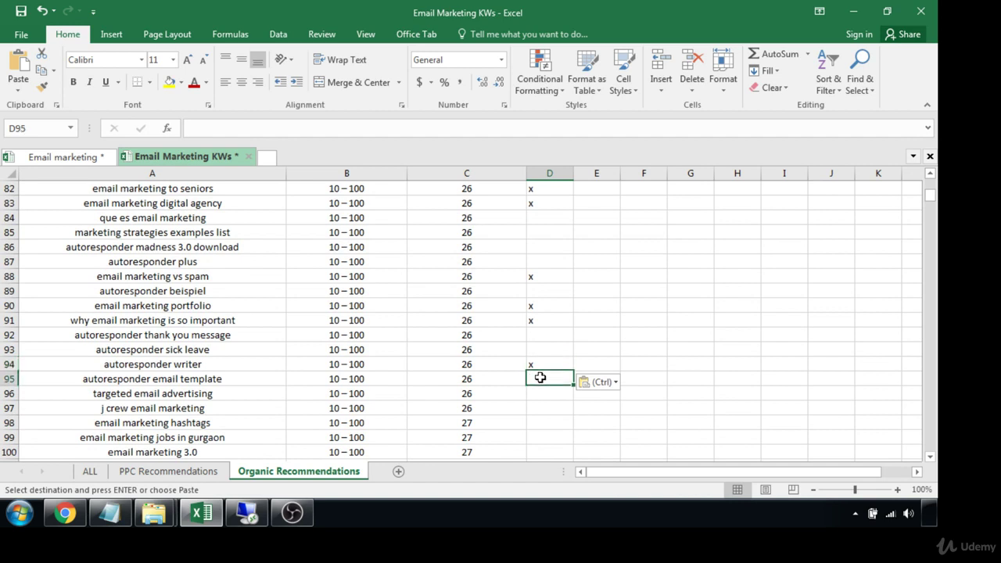
key(ctrl+v)
click(532, 397)
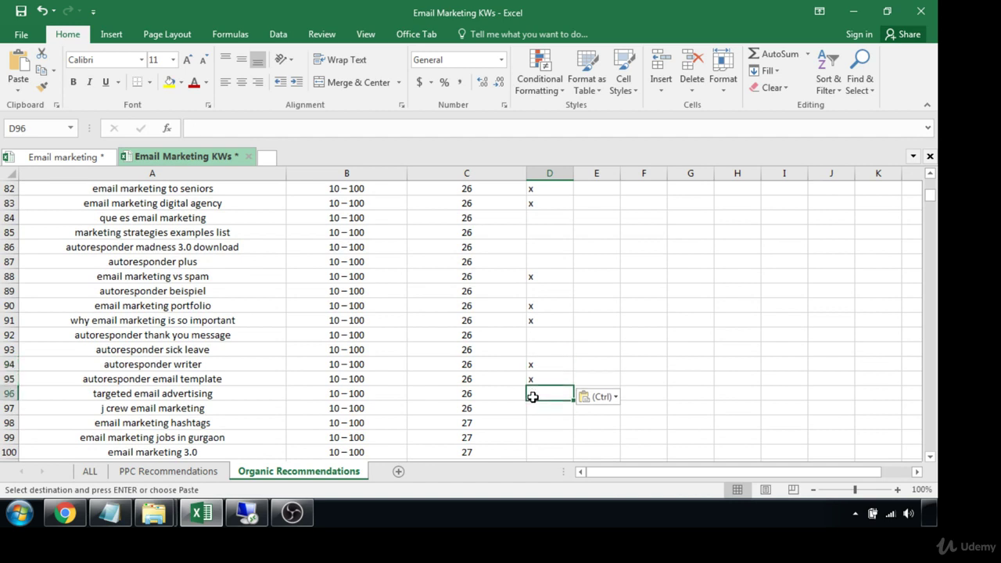
text(x)
Copy the x mark to D102 for autoresponder and newsletter and to D107 for email marketing on fiverr
scroll(536, 397, down, 1)
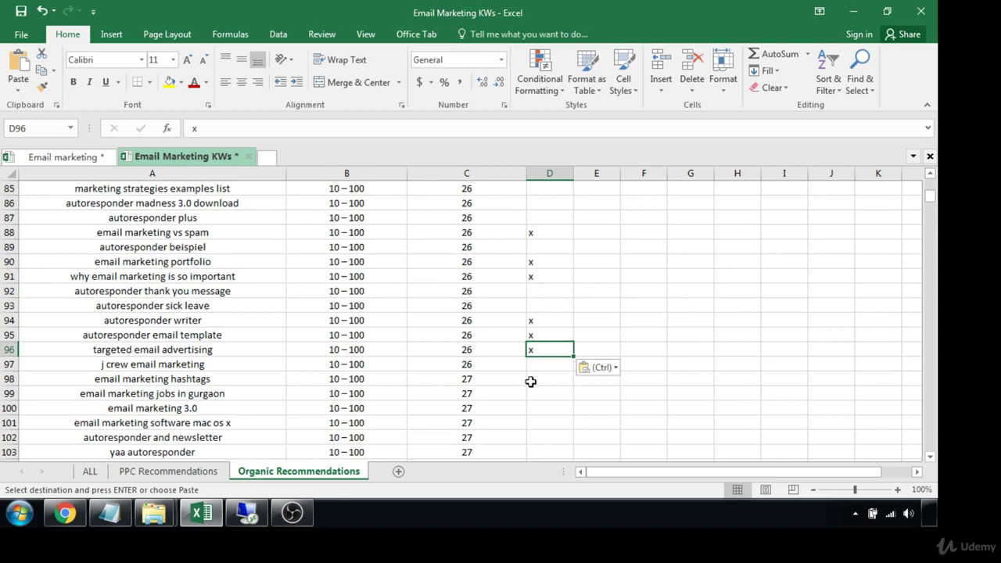
scroll(535, 387, down, 1)
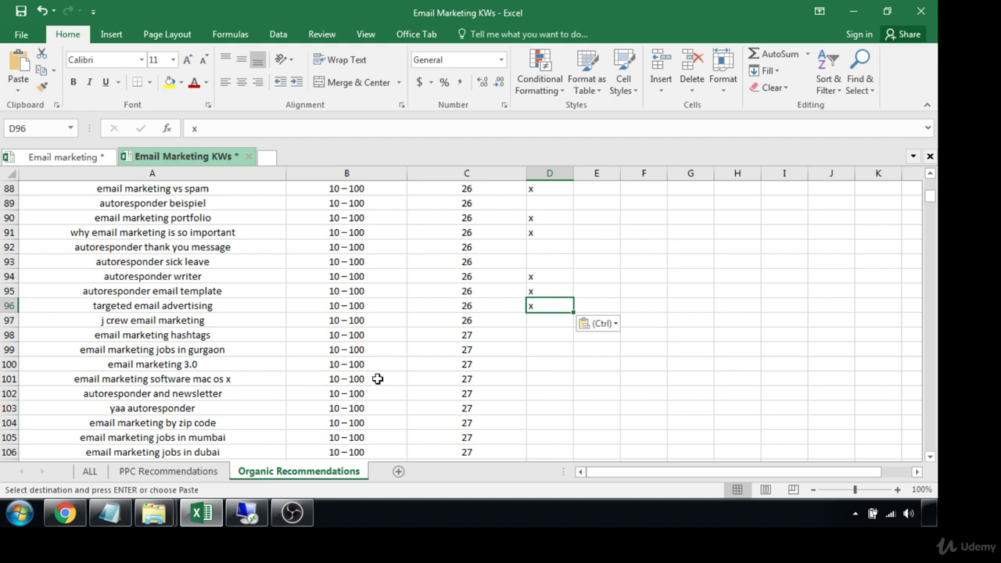
click(547, 363)
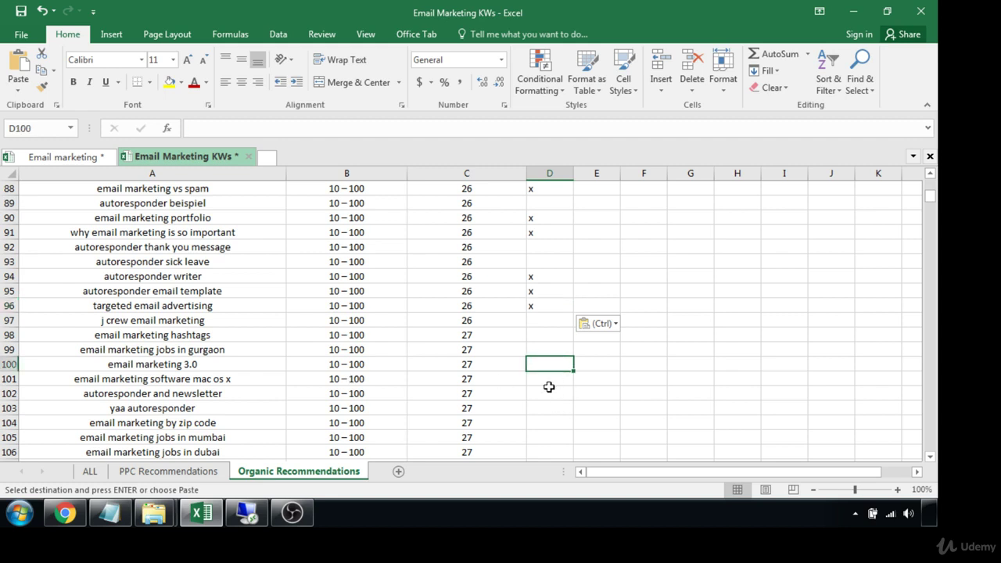
scroll(548, 384, down, 1)
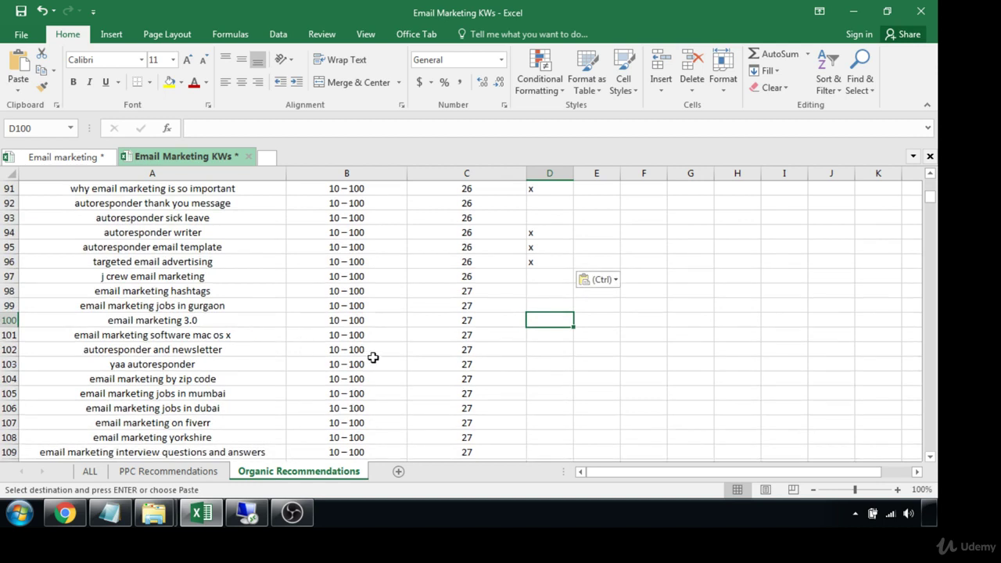
click(533, 349)
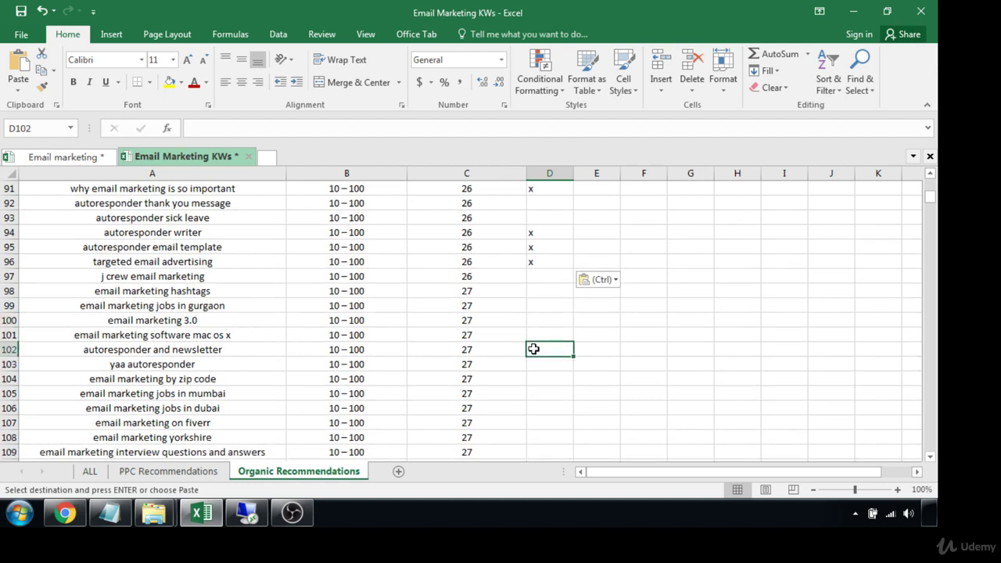
text(x)
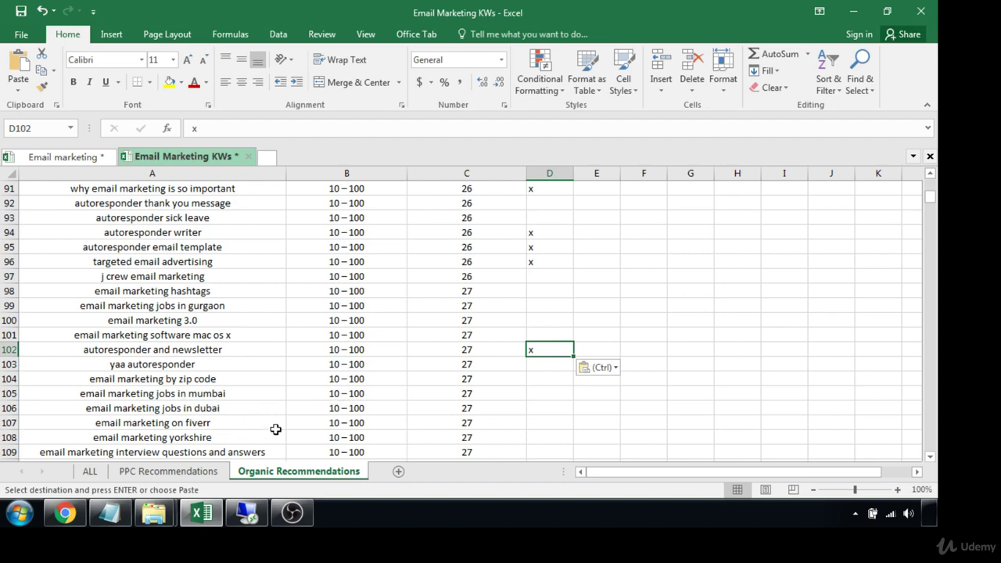
click(559, 423)
key(ctrl+v)
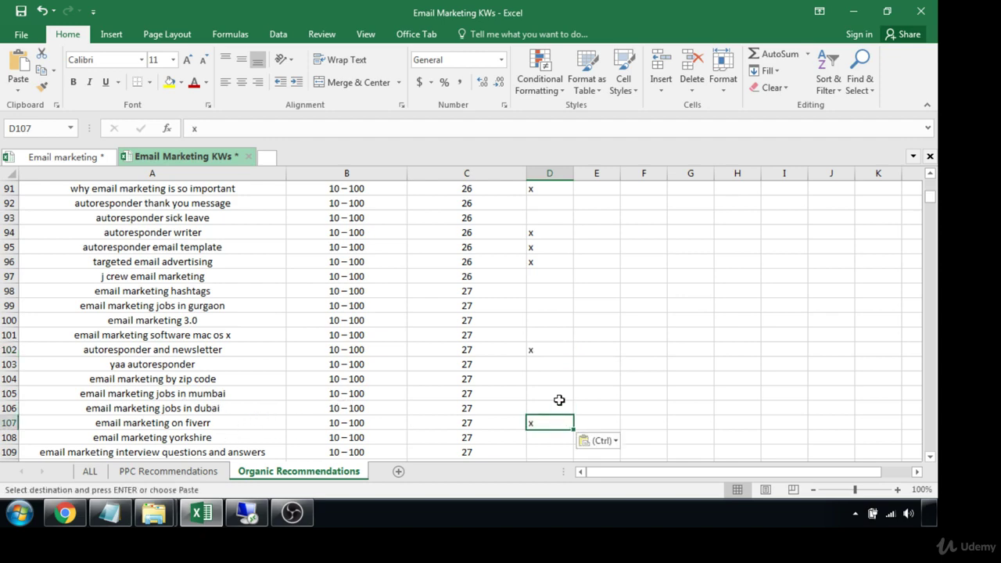
Copy the x mark to D109 for email marketing interview questions and answers and to D110 for autoresponder subject line
scroll(559, 400, down, 1)
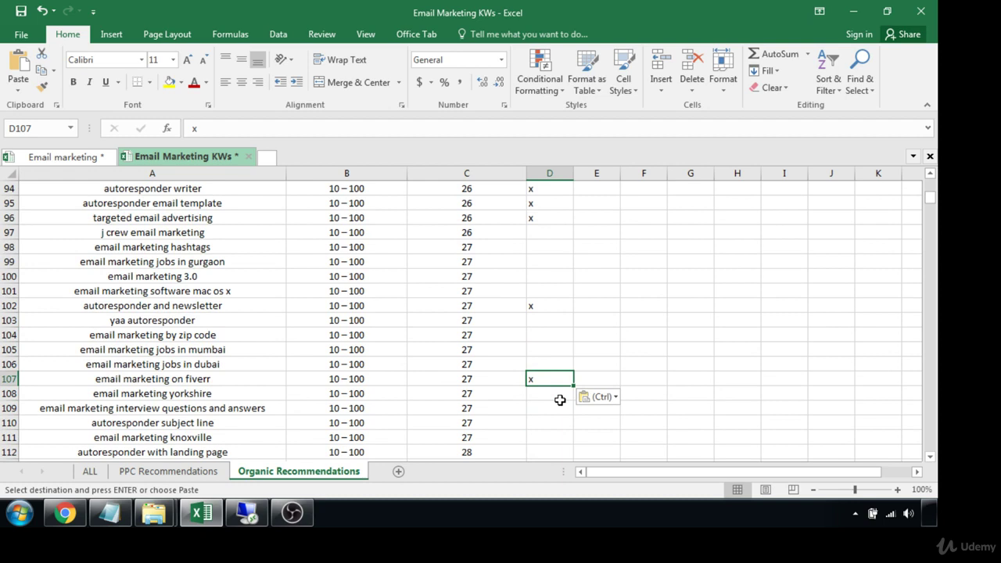
click(543, 406)
text(x)
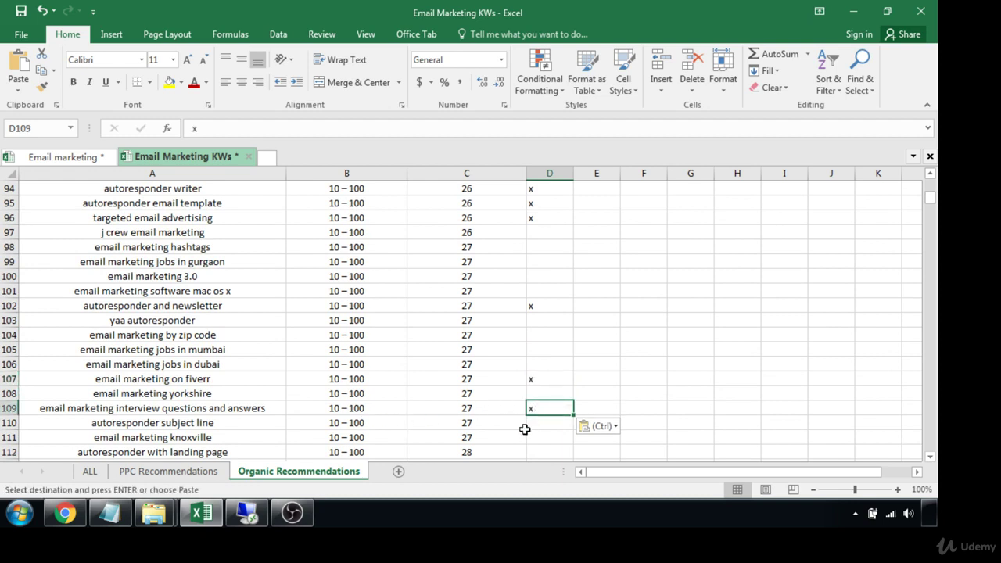
click(536, 423)
text(x)
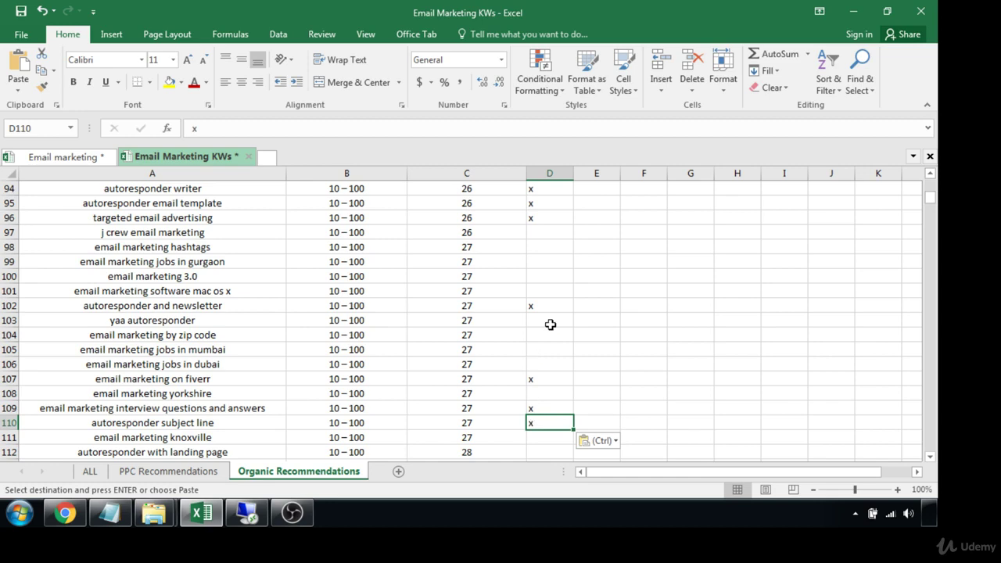
Copy the x mark to D112 for autoresponder with landing page
scroll(551, 325, down, 3)
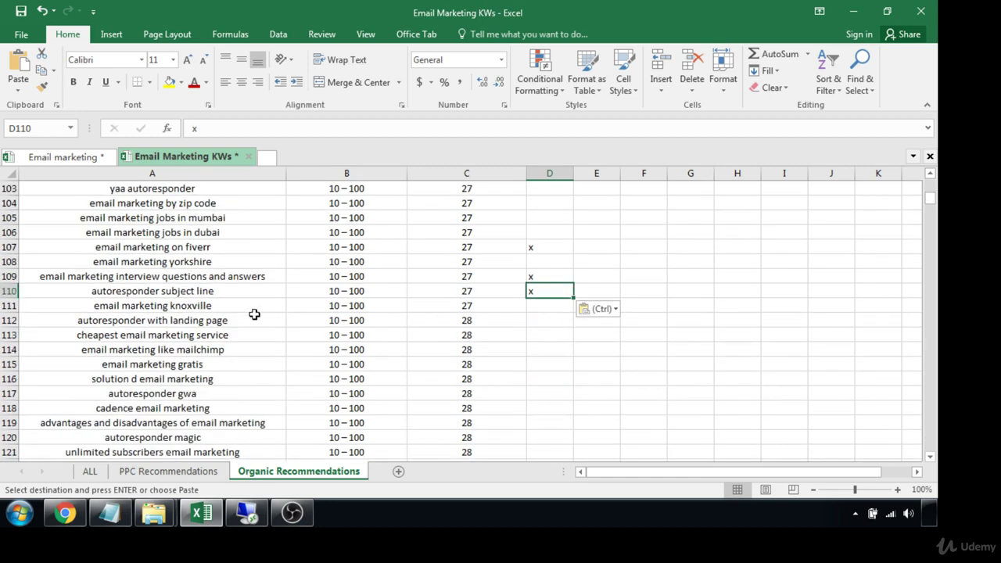
click(533, 322)
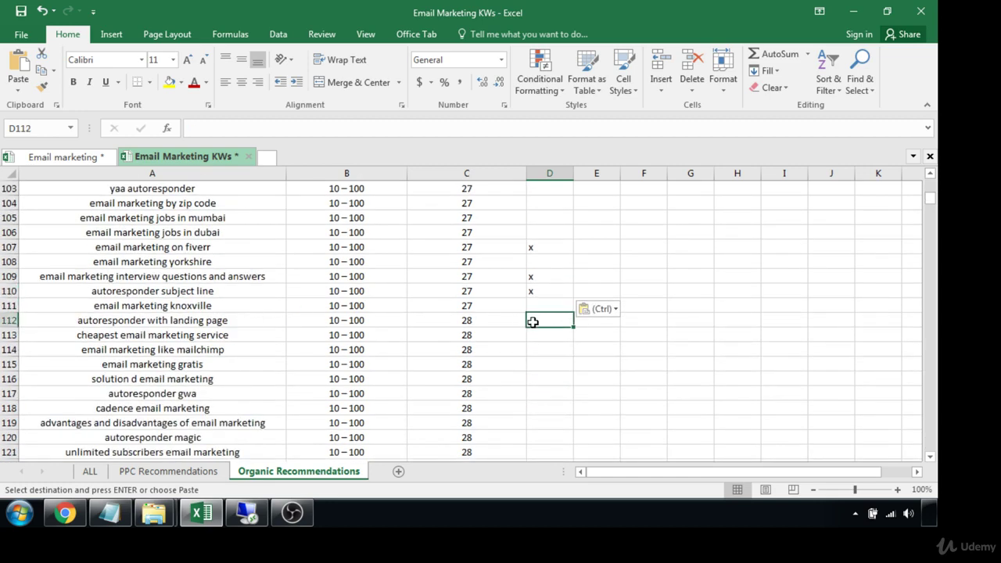
text(x)
click(537, 333)
key(ctrl+v)
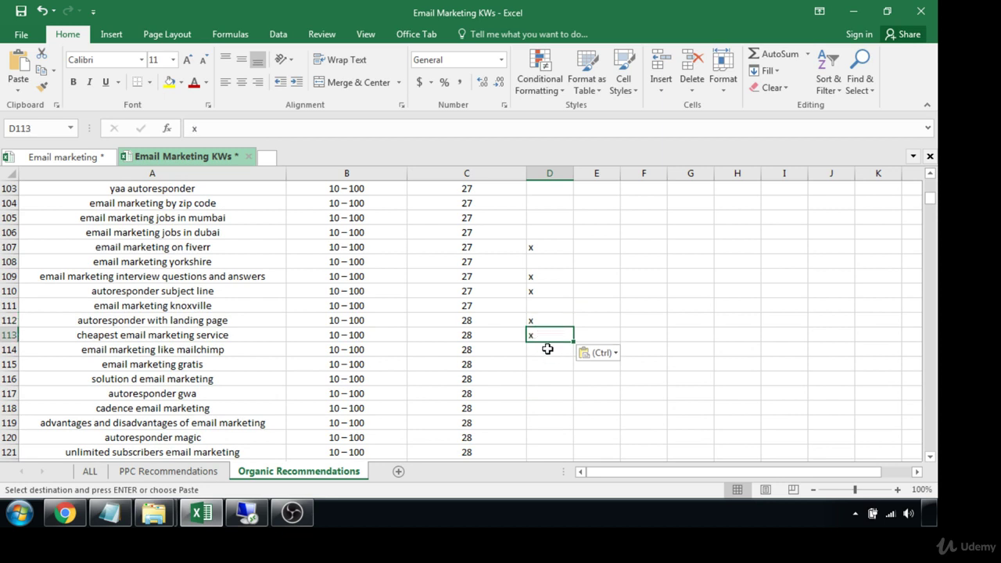
key(Delete)
Copy the x mark from D112 to D114 for email marketing like mailchimp
click(545, 321)
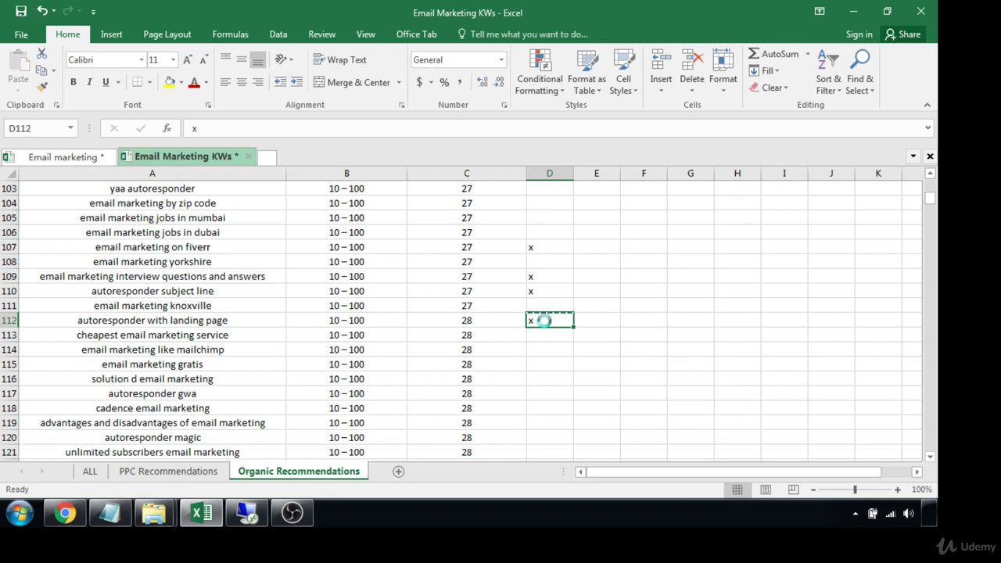
key(ctrl+c)
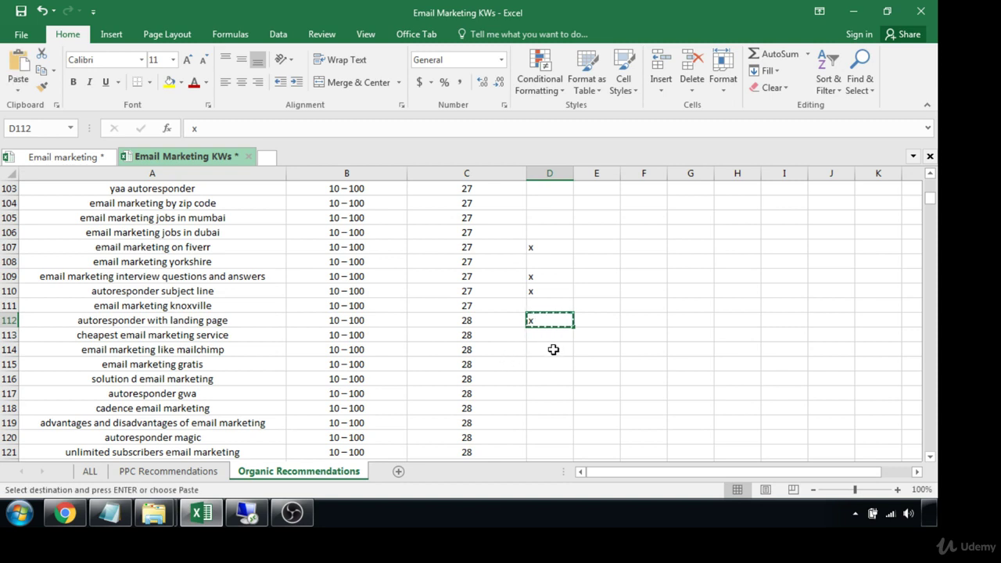
click(549, 351)
key(ctrl+v)
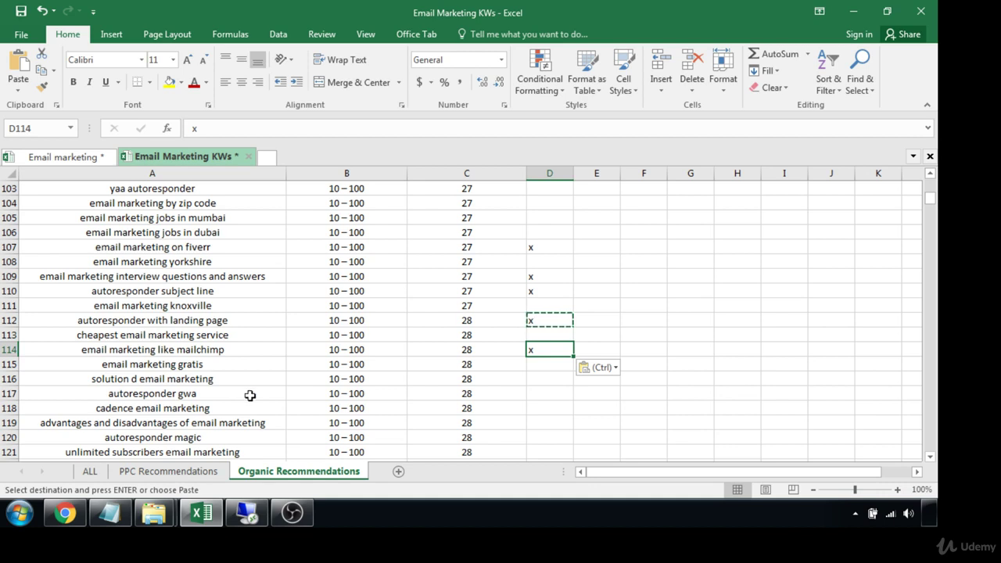
Copy the x mark to D119 for advantages and disadvantages of email marketing and to D120 for autoresponder magic
scroll(250, 396, down, 1)
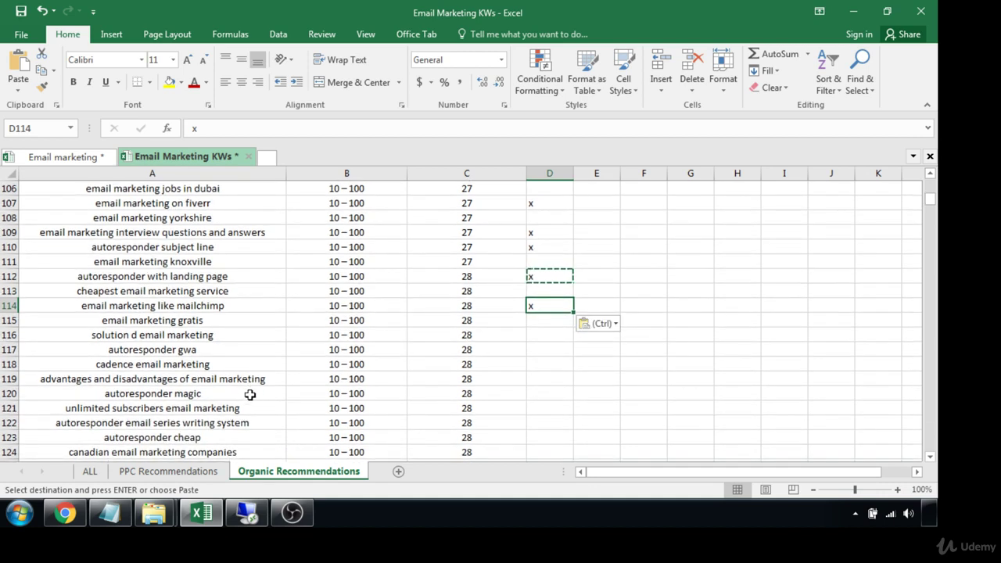
click(541, 379)
key(ctrl+v)
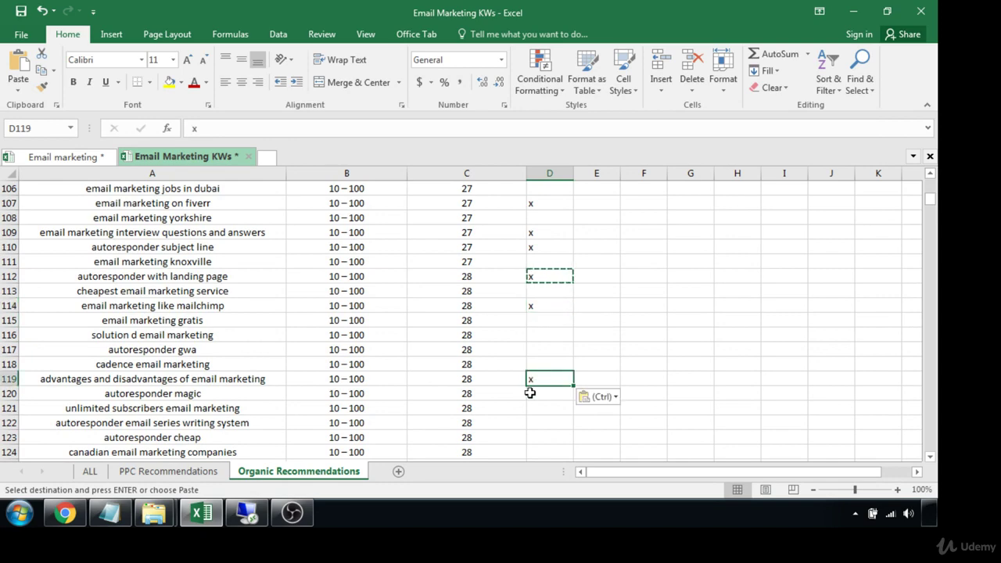
click(538, 394)
key(ctrl+v)
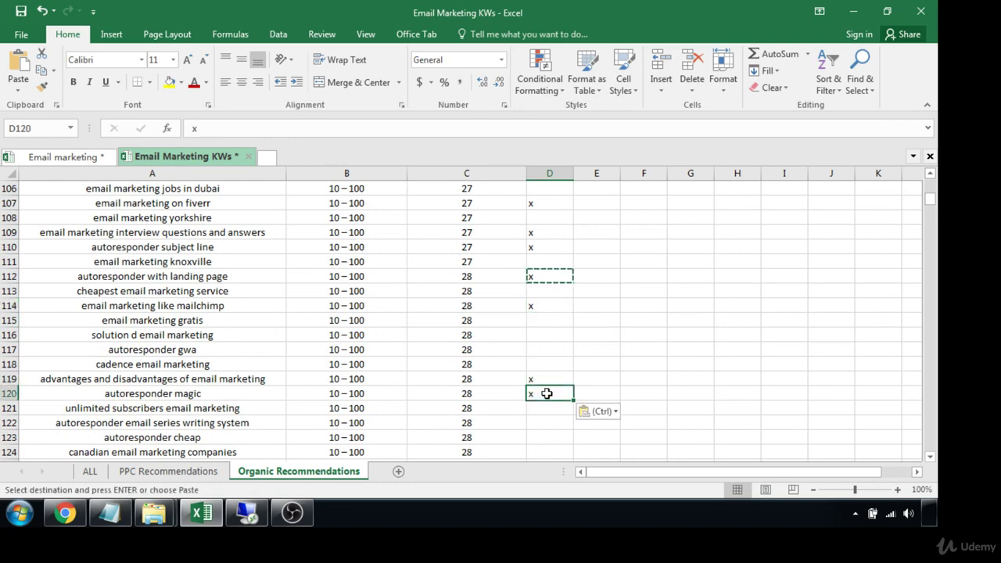
Copy the x mark to D121 for unlimited subscribers email marketing and to D122 for autoresponder email series writing system
scroll(546, 393, down, 2)
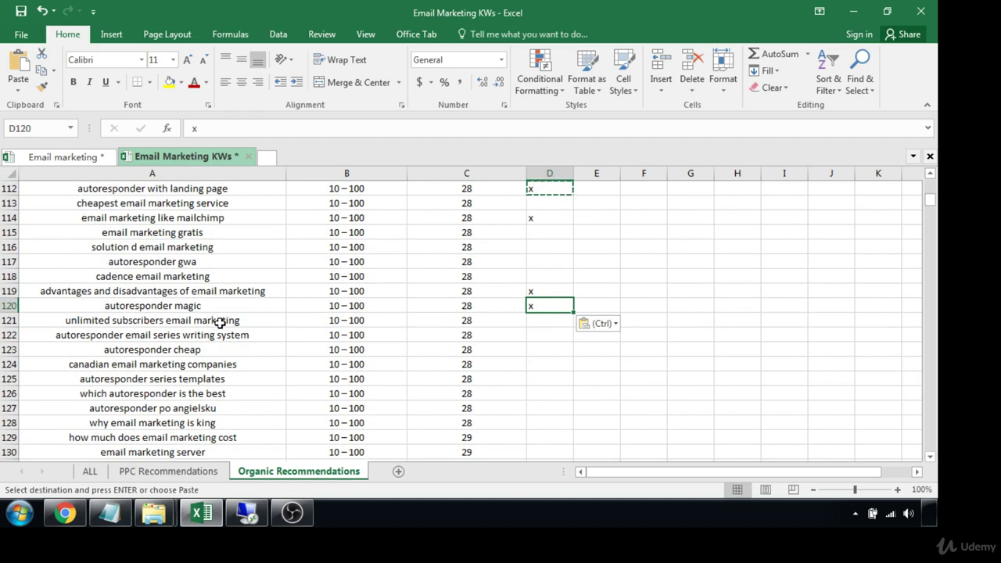
click(542, 320)
key(ctrl+v)
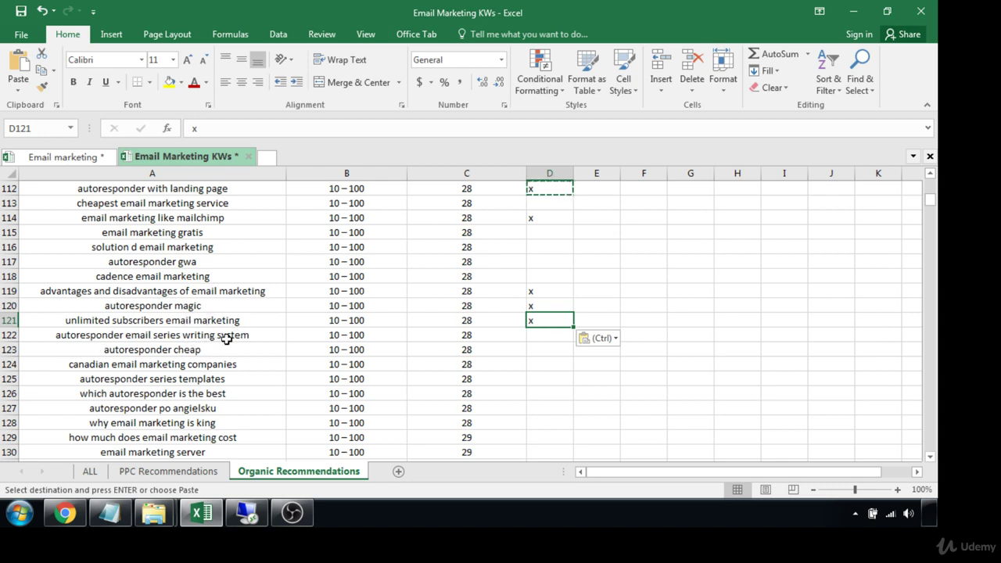
click(538, 332)
key(ctrl+v)
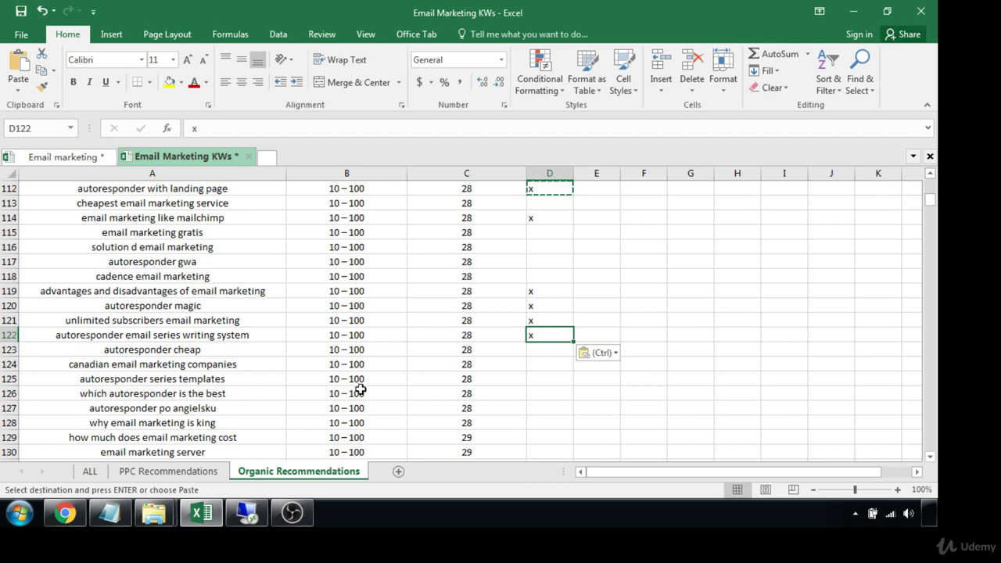
Copy the x mark to D126 for which autoresponder is the best and to D125 for autoresponder series templates
click(546, 392)
key(ctrl+v)
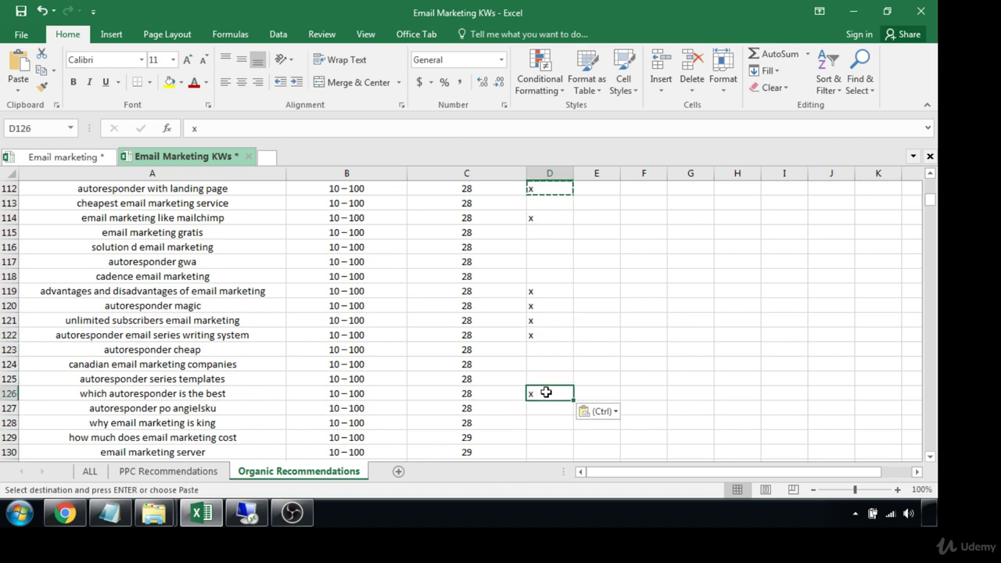
click(543, 378)
key(ctrl+v)
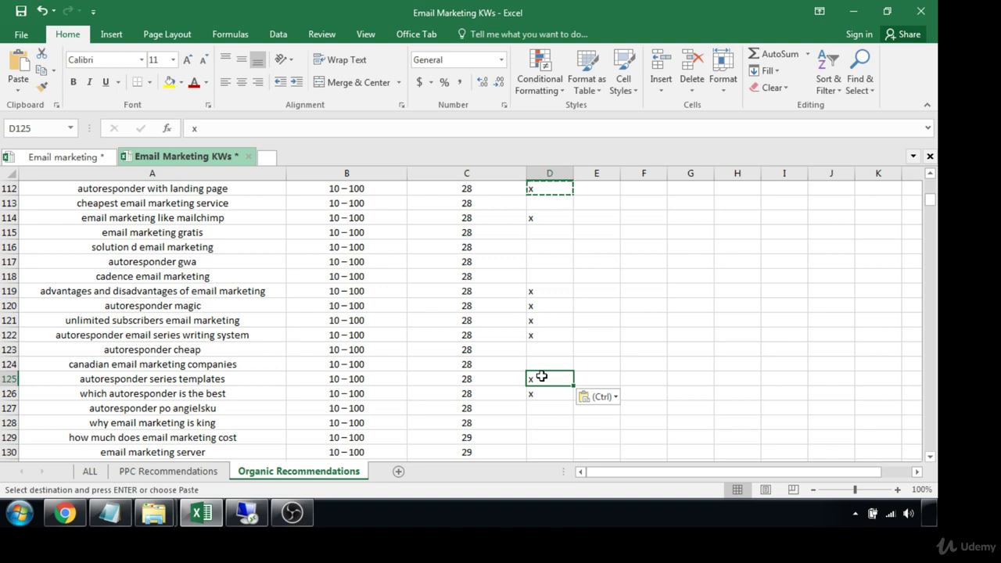
click(235, 381)
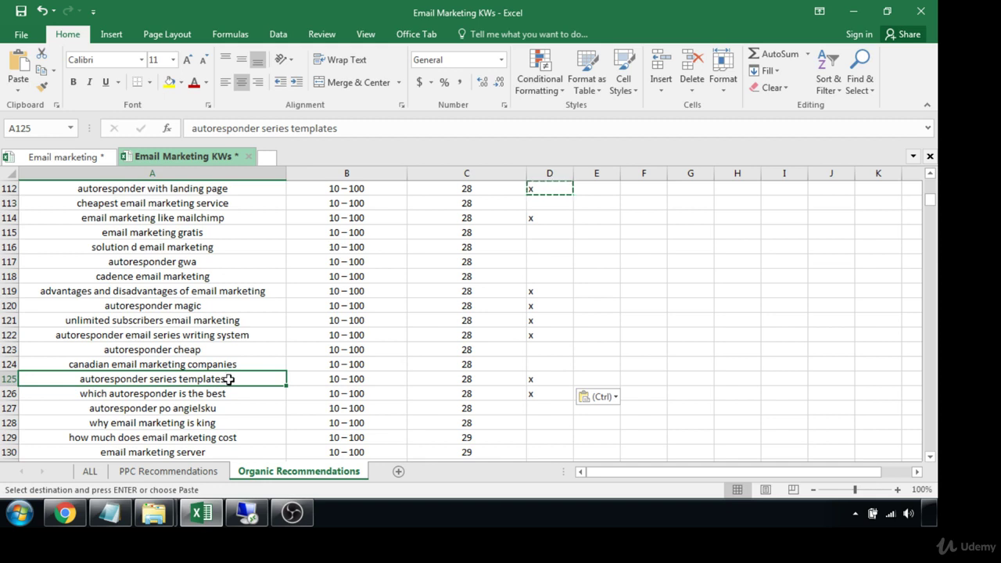
Copy the x mark from D126 to D128 for why email marketing is king
click(559, 408)
scroll(558, 408, down, 2)
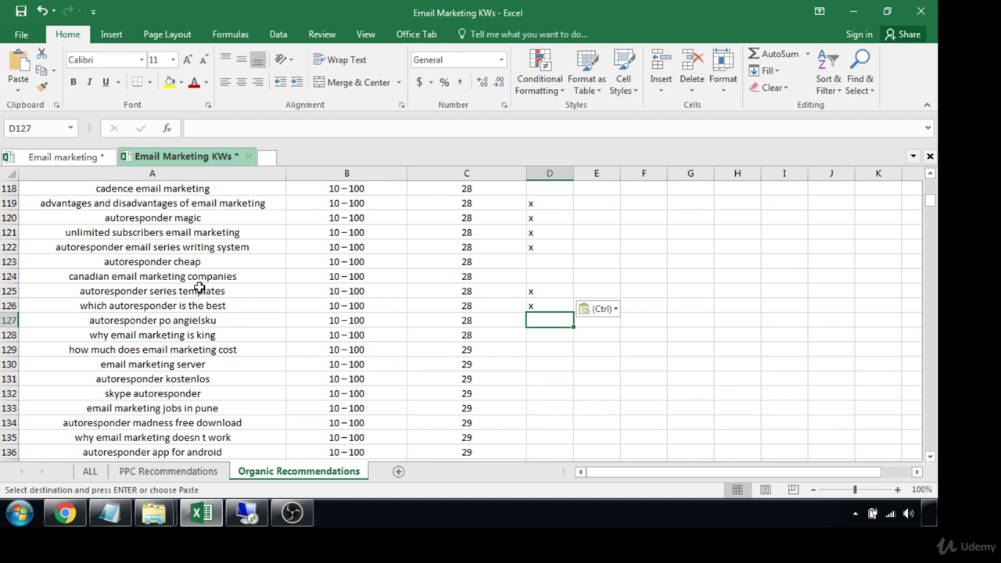
click(542, 306)
key(Escape)
key(ctrl+c)
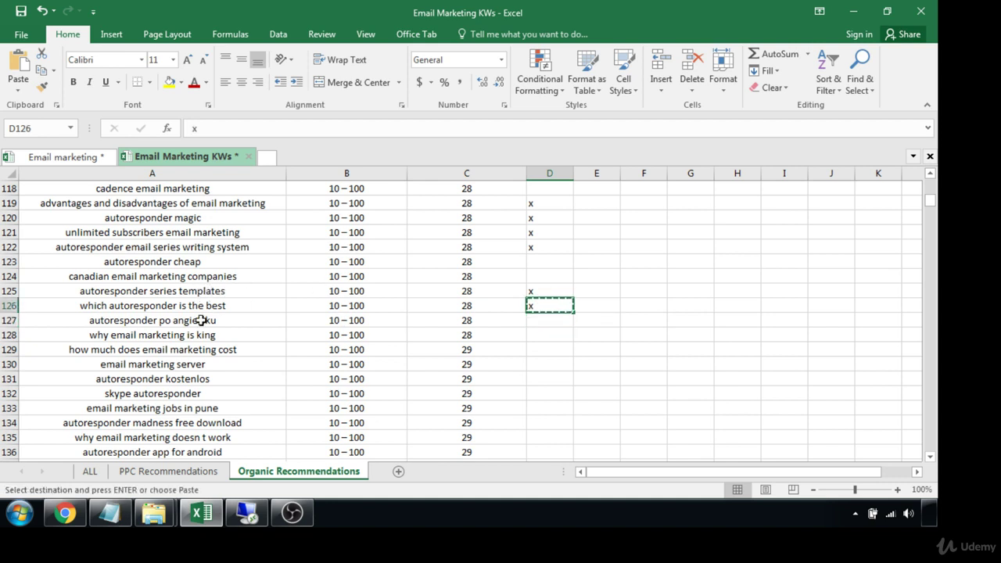
click(559, 333)
key(ctrl+v)
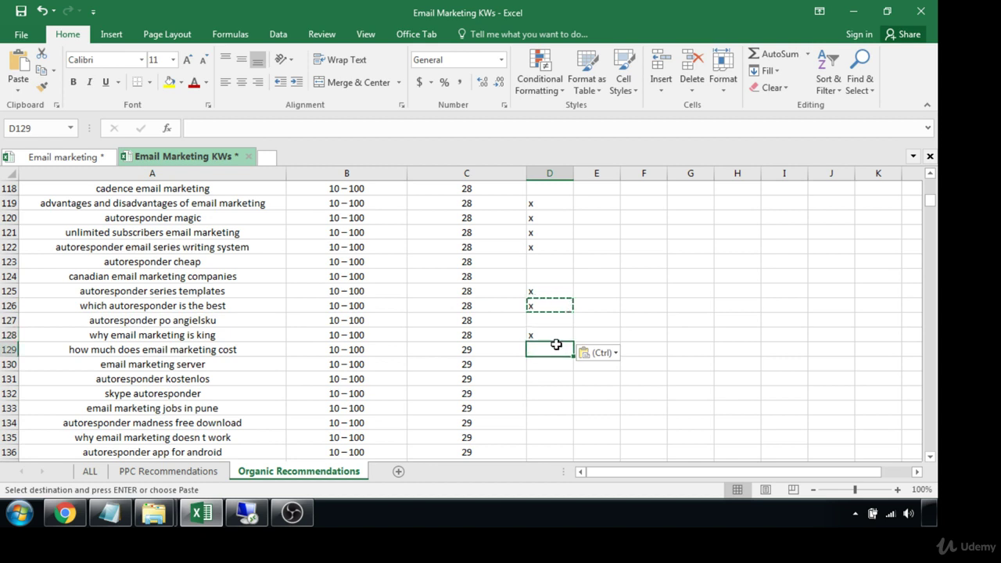
Copy the x mark to D129 for how much does email marketing cost and to D130 for email marketing server
click(557, 345)
key(ctrl+v)
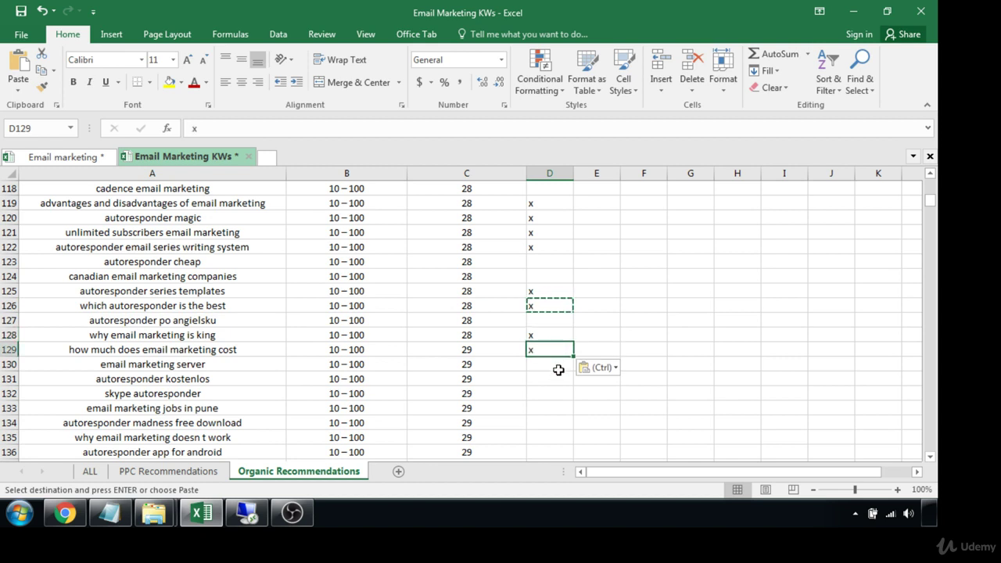
click(548, 362)
key(ctrl+v)
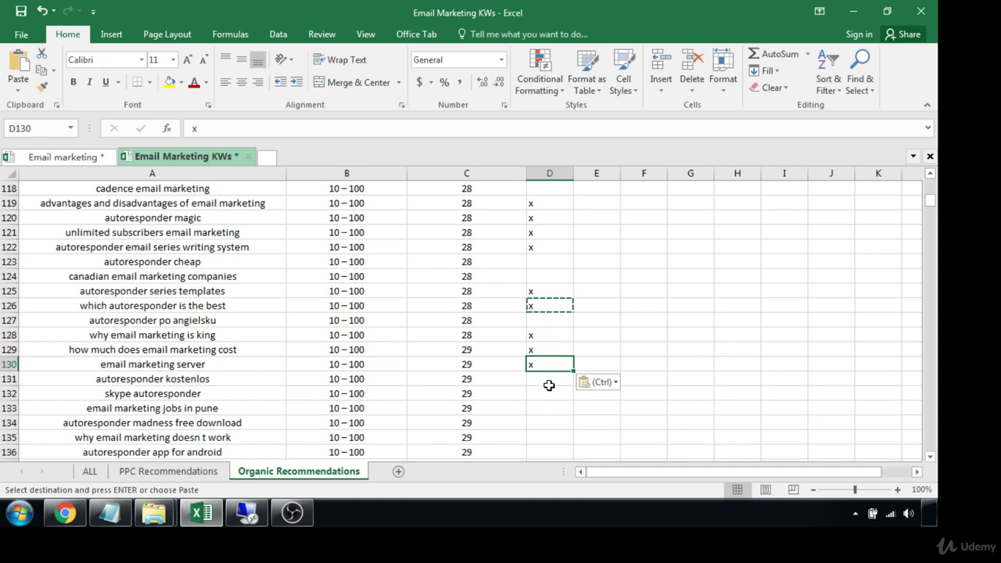
scroll(549, 385, down, 2)
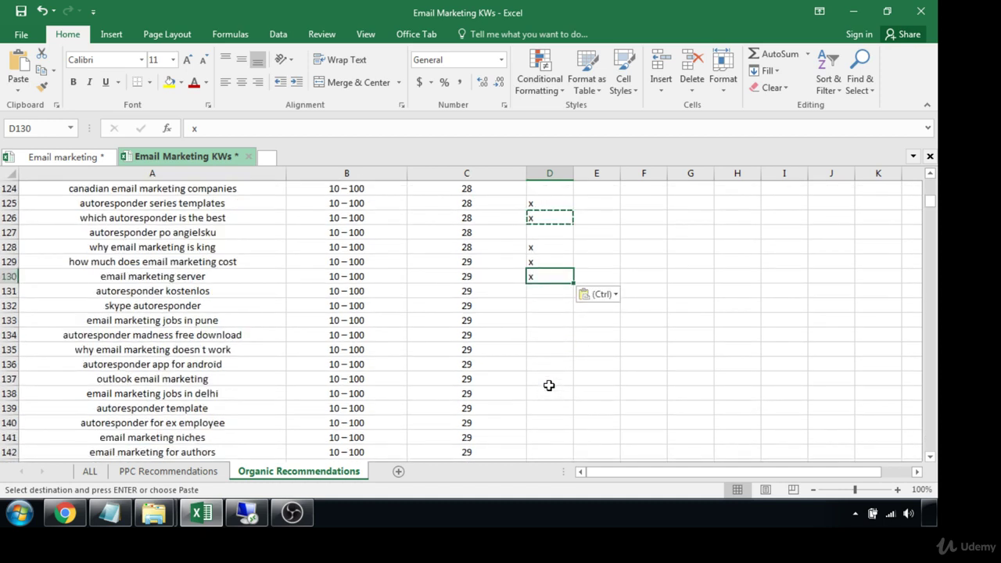
Copy the x mark to D135 for why email marketing doesn t work and to D141 for email marketing niches
click(539, 350)
key(ctrl+v)
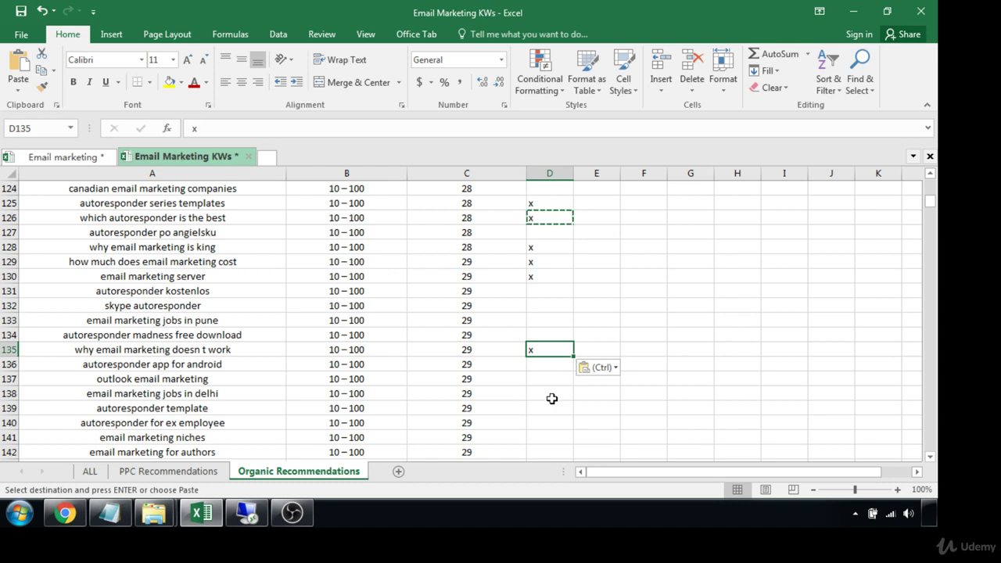
click(552, 398)
scroll(553, 399, down, 2)
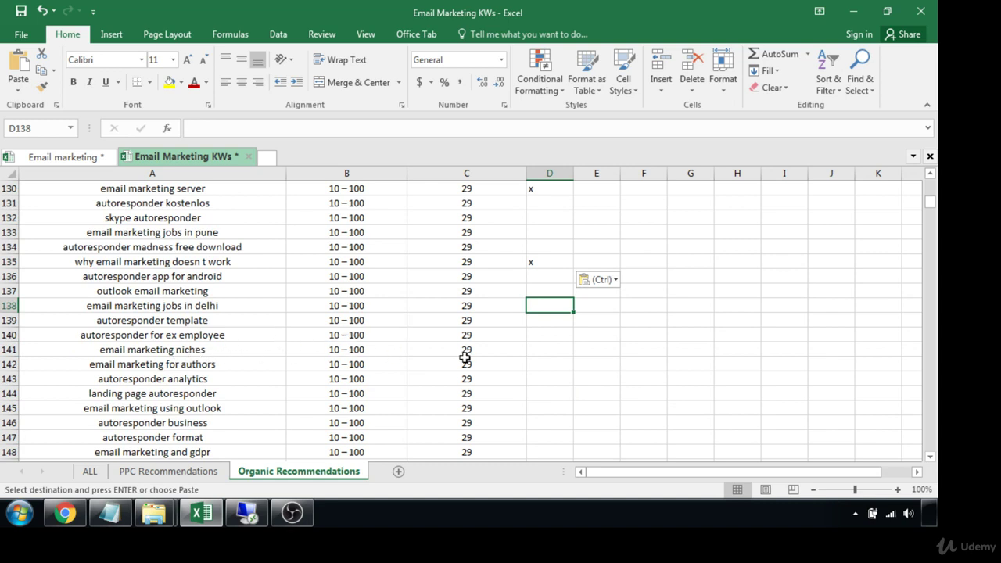
click(562, 346)
key(ctrl+v)
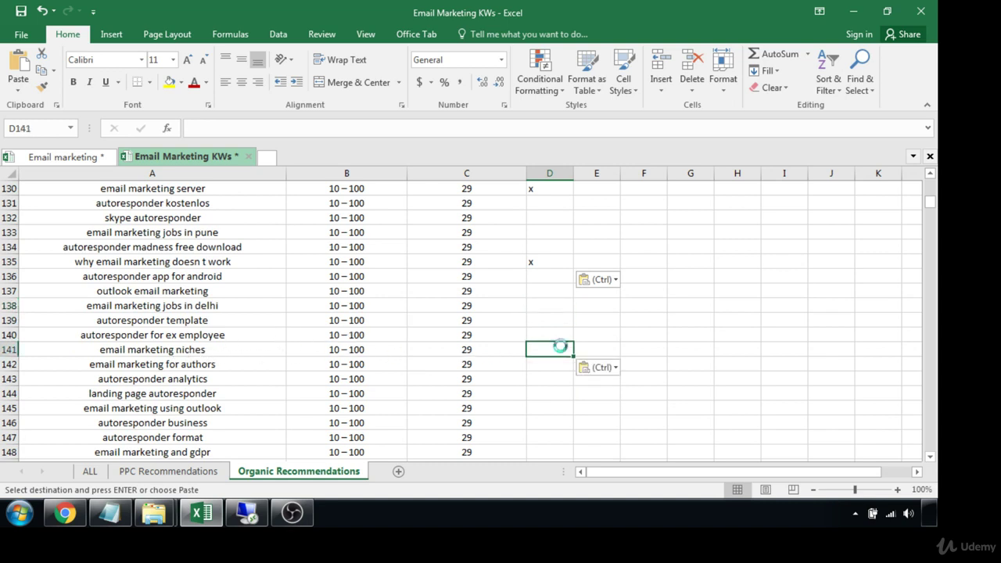
Copy the x mark to D142, D143 and D144 for email marketing for authors, autoresponder analytics and landing page autoresponder
click(555, 364)
key(ctrl+v)
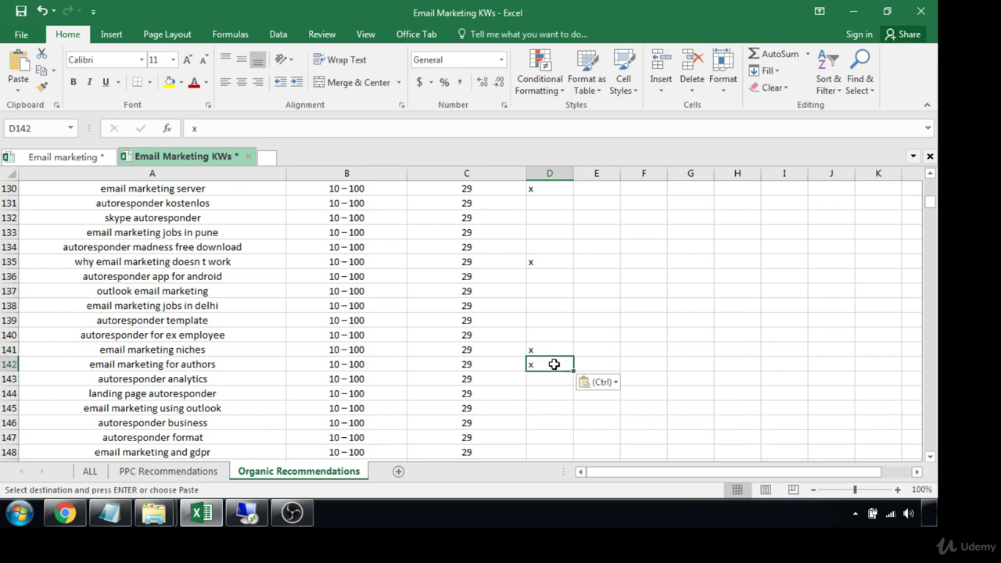
click(548, 376)
key(ctrl+v)
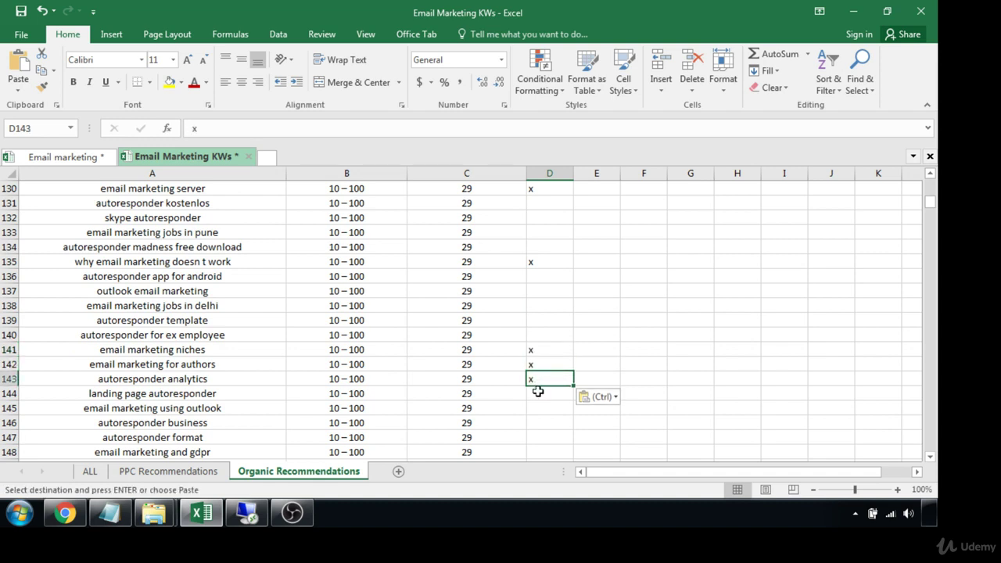
click(537, 394)
key(ctrl+v)
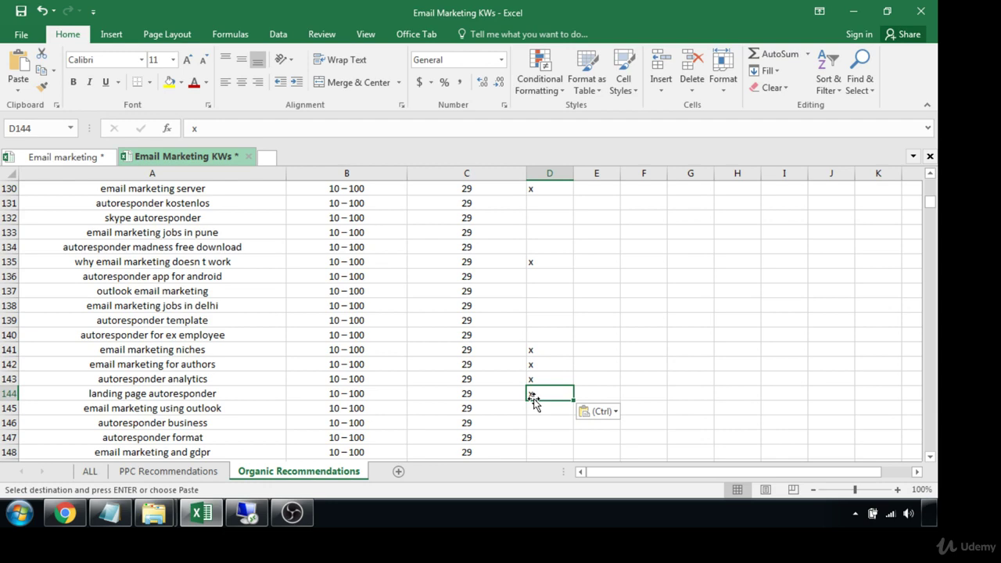
Copy the x mark to D149 for pros and cons of email marketing
scroll(533, 401, down, 2)
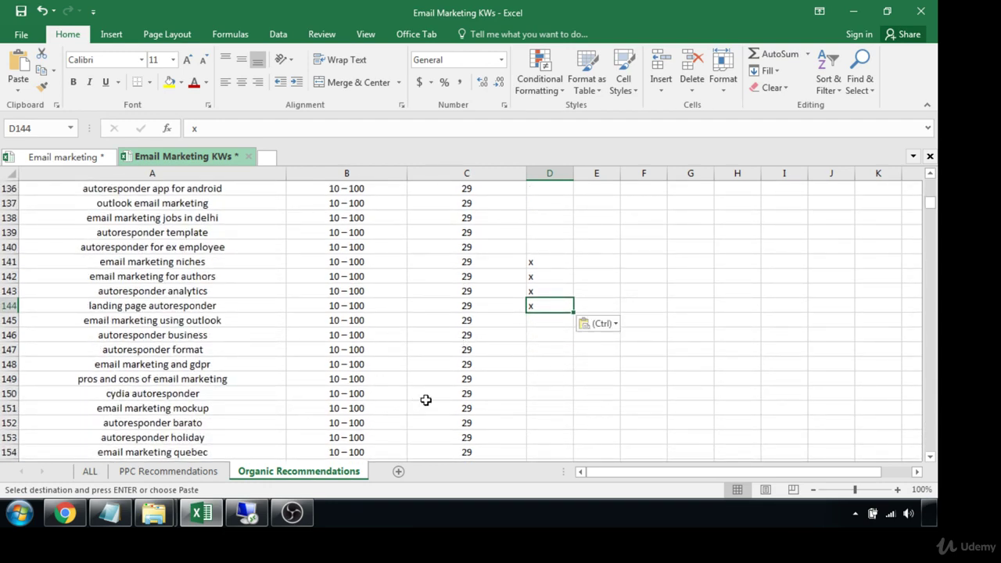
scroll(333, 352, down, 1)
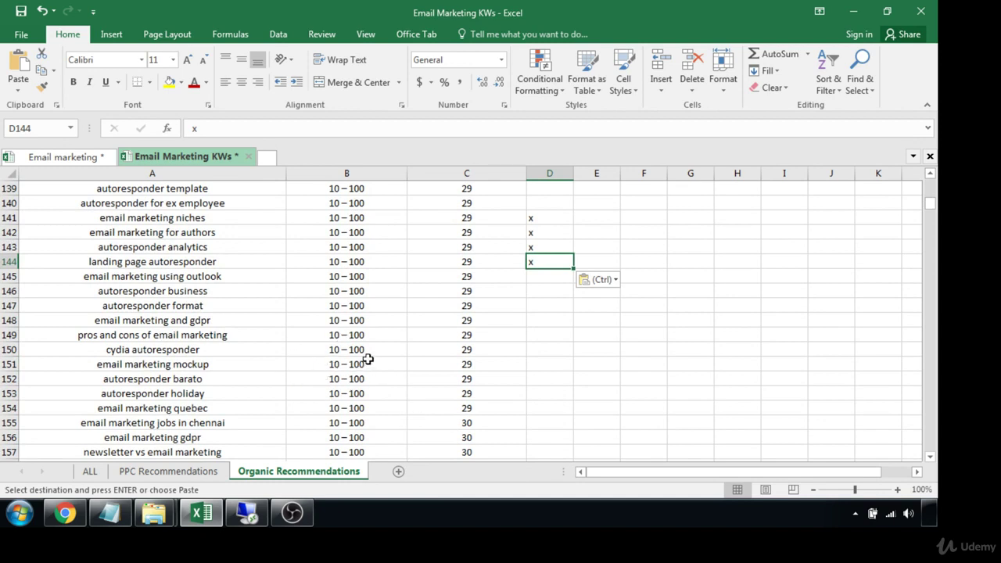
click(540, 333)
key(ctrl+v)
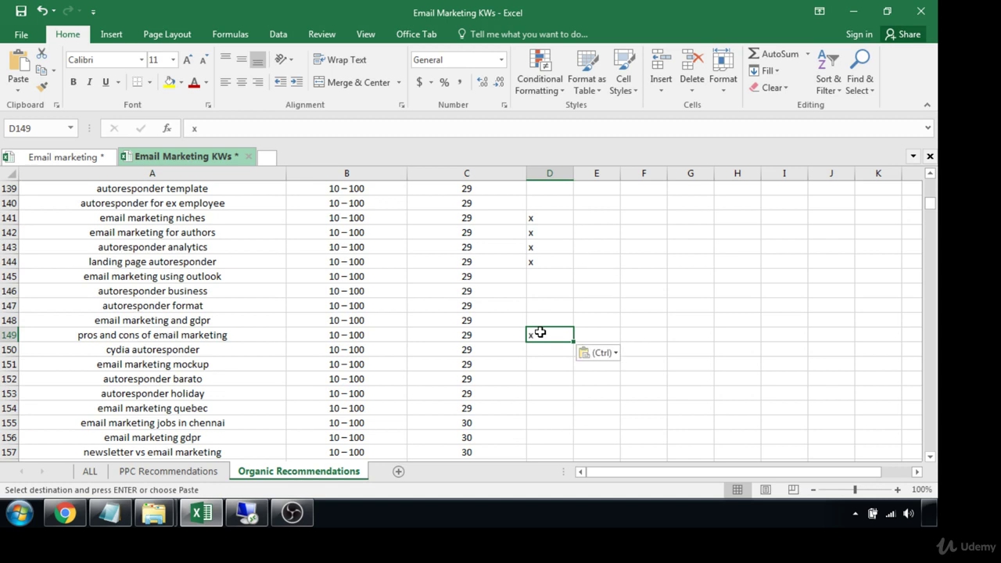
Copy the x mark to D157 for newsletter vs email marketing and to D159 for email marketing manager responsibilities
scroll(529, 337, down, 2)
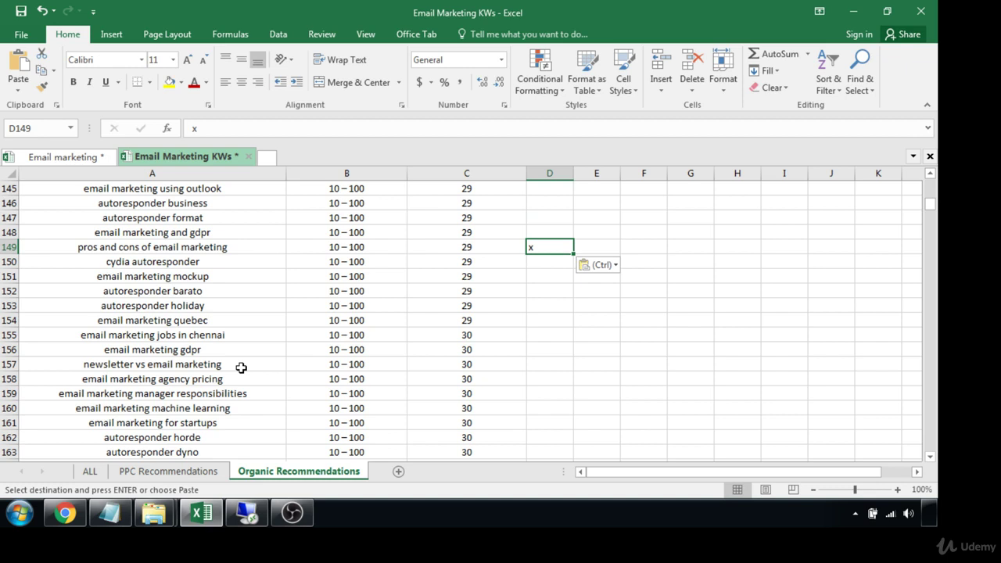
click(560, 364)
key(ctrl+v)
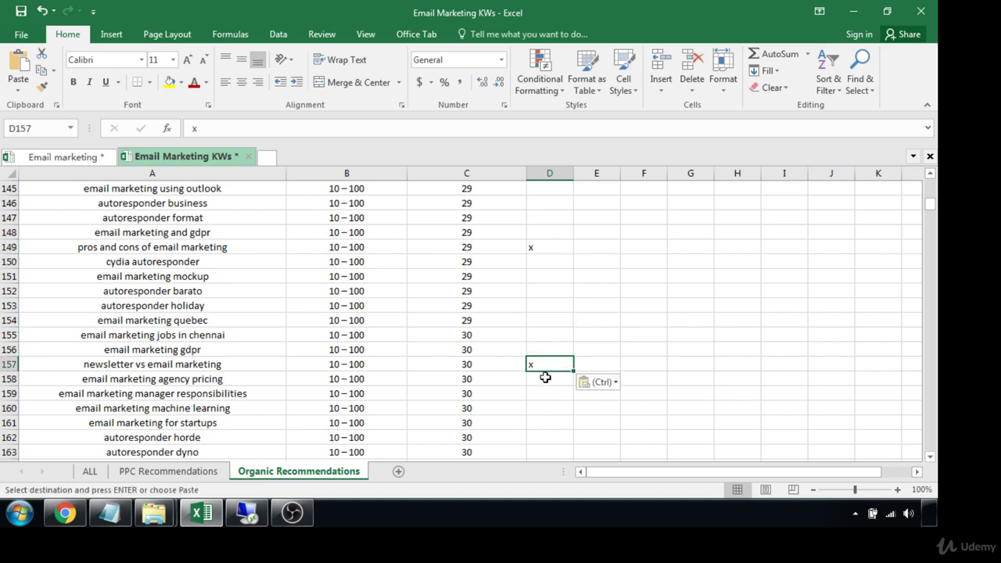
click(541, 390)
key(ctrl+v)
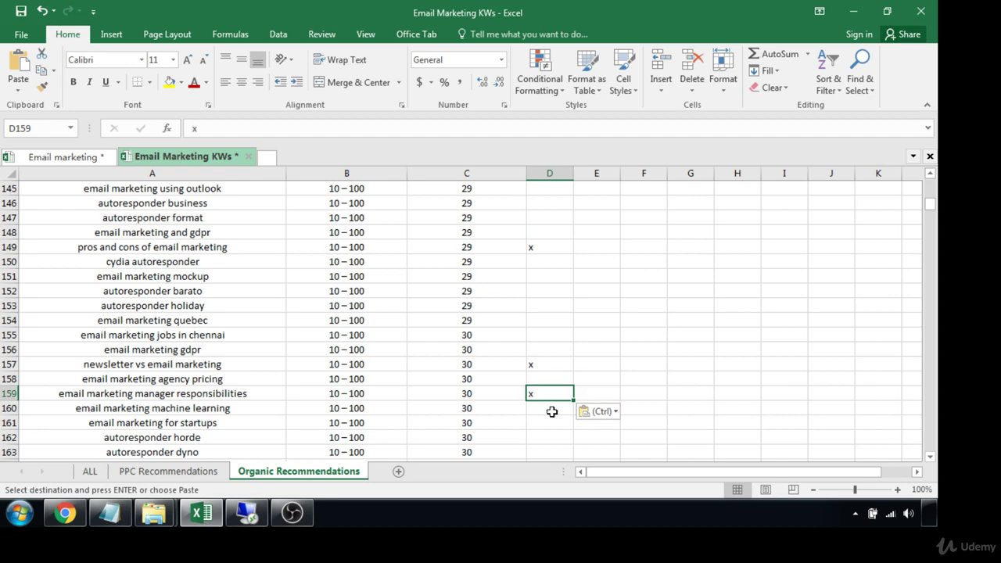
Copy the x mark to D173 for autoresponder sequence template
scroll(552, 411, down, 3)
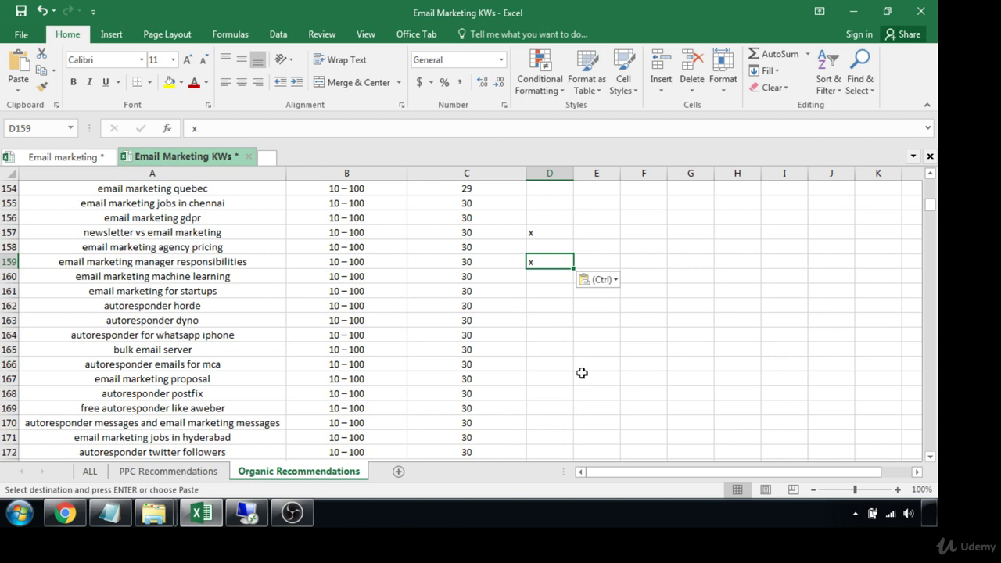
scroll(582, 373, down, 1)
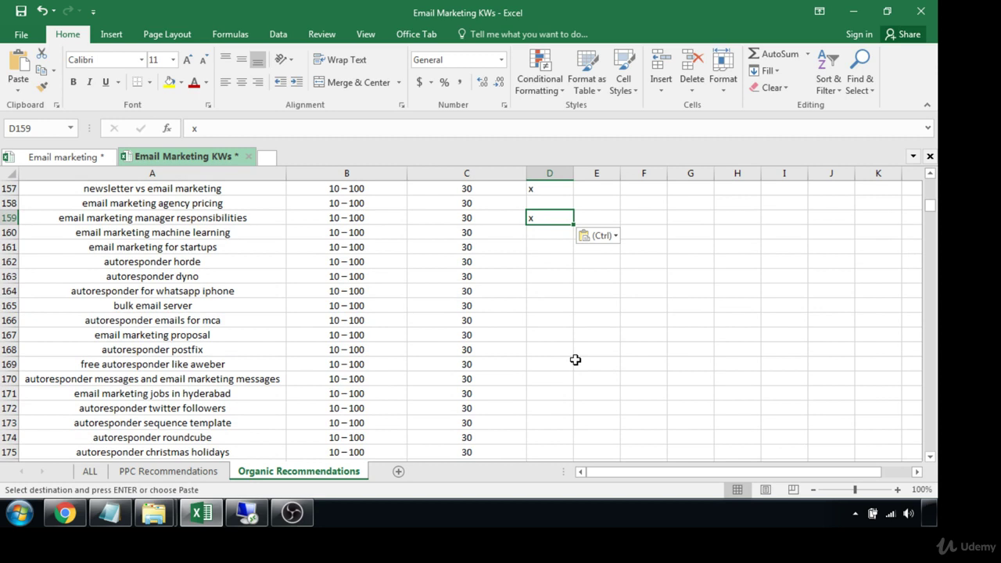
click(548, 427)
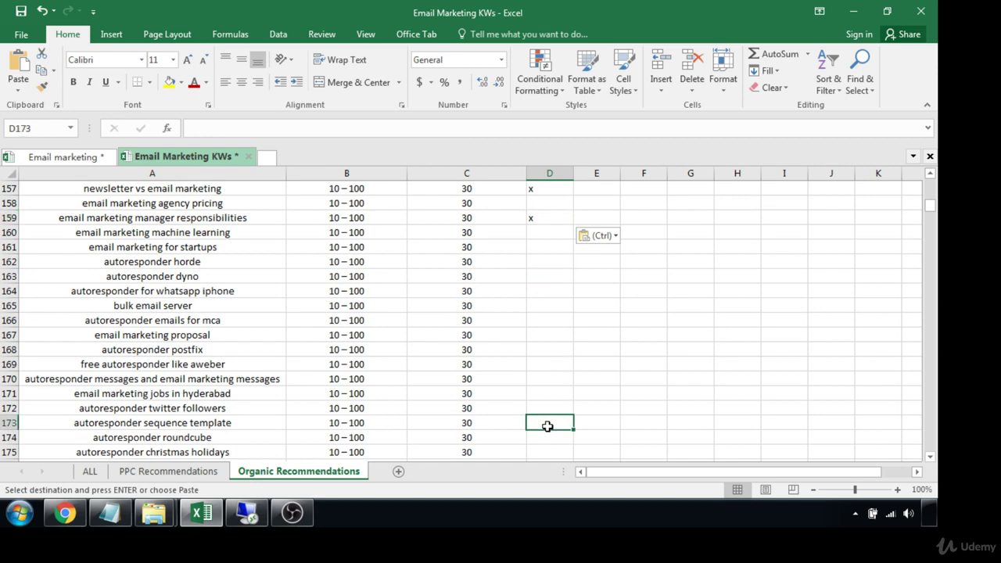
key(ctrl+v)
scroll(550, 338, down, 2)
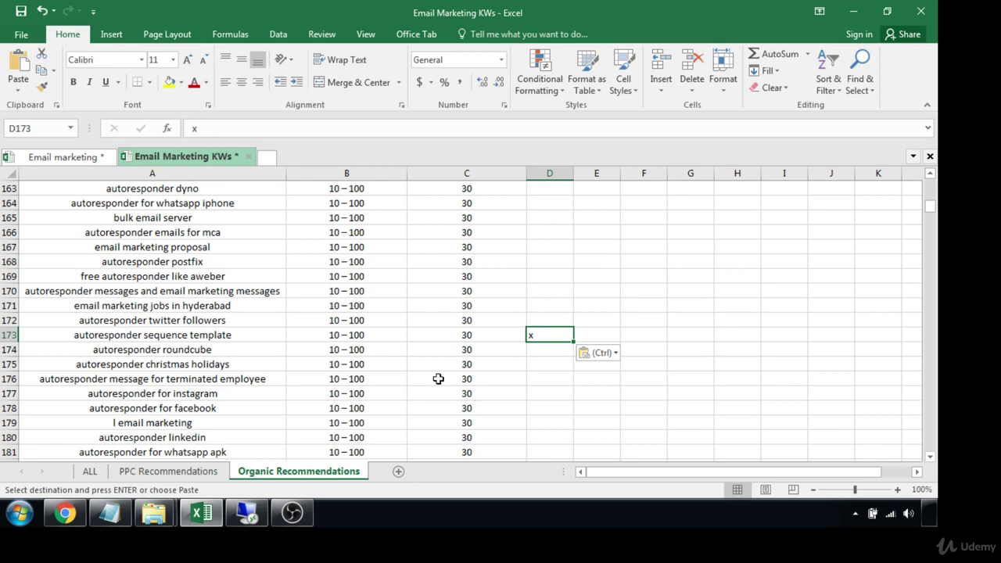
Sort columns A to D by Organic KW Competition values from smallest to largest, treating the first row as headers
scroll(481, 385, up, 18)
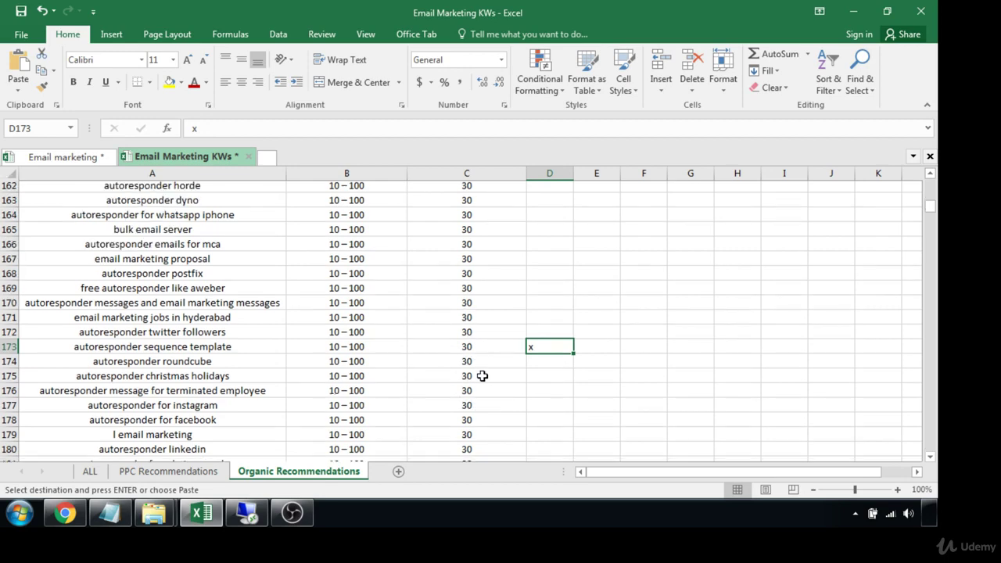
scroll(482, 339, up, 20)
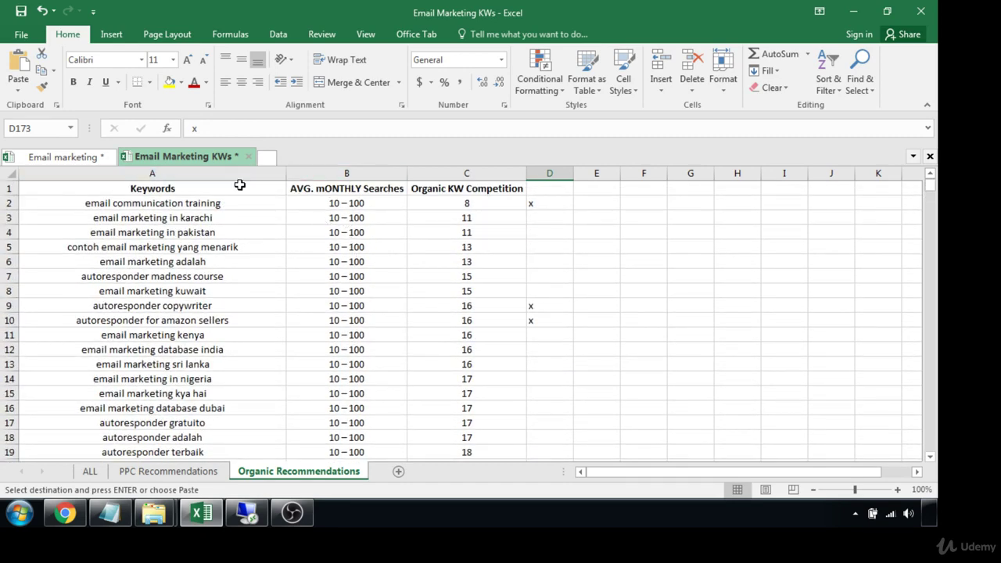
drag(212, 173, 558, 188)
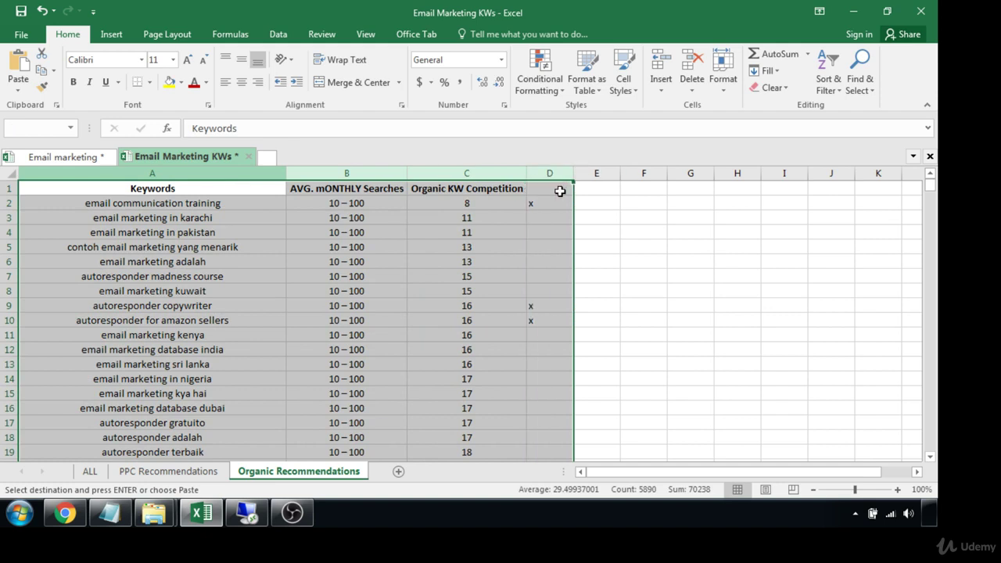
click(827, 72)
click(854, 140)
click(387, 221)
click(369, 254)
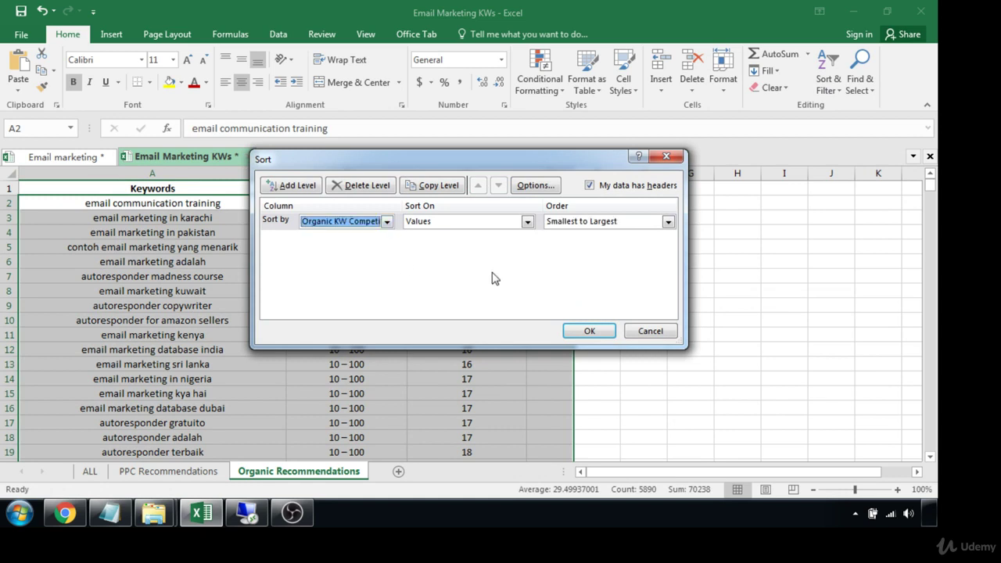
click(586, 331)
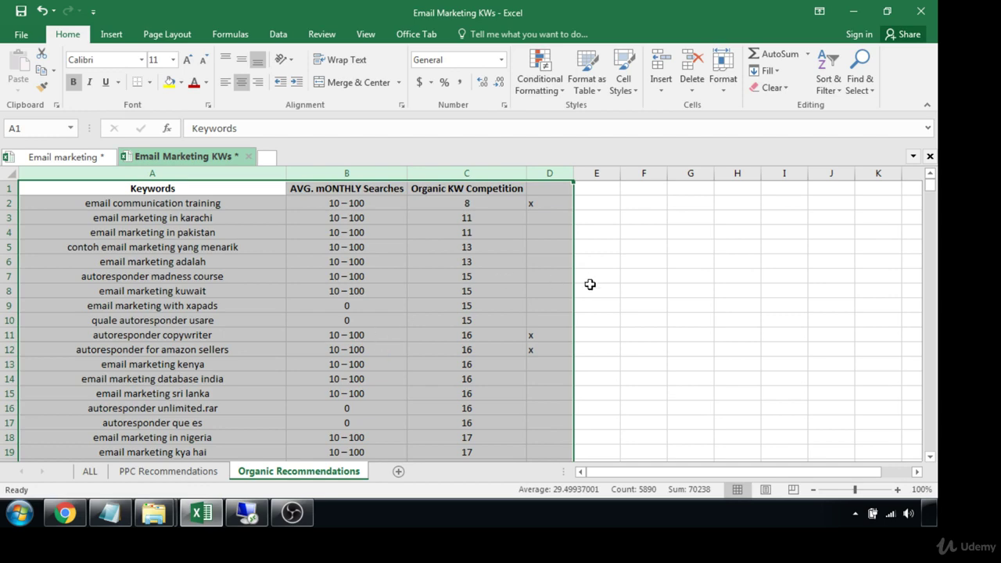
Copy the x mark from D85 beside autoresponder alchemy
scroll(557, 282, down, 12)
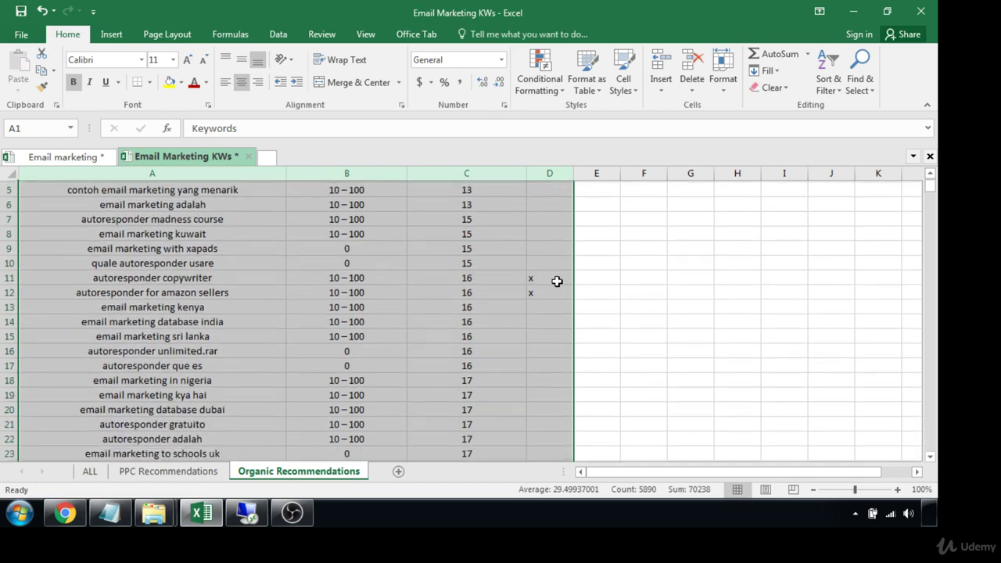
scroll(557, 282, down, 14)
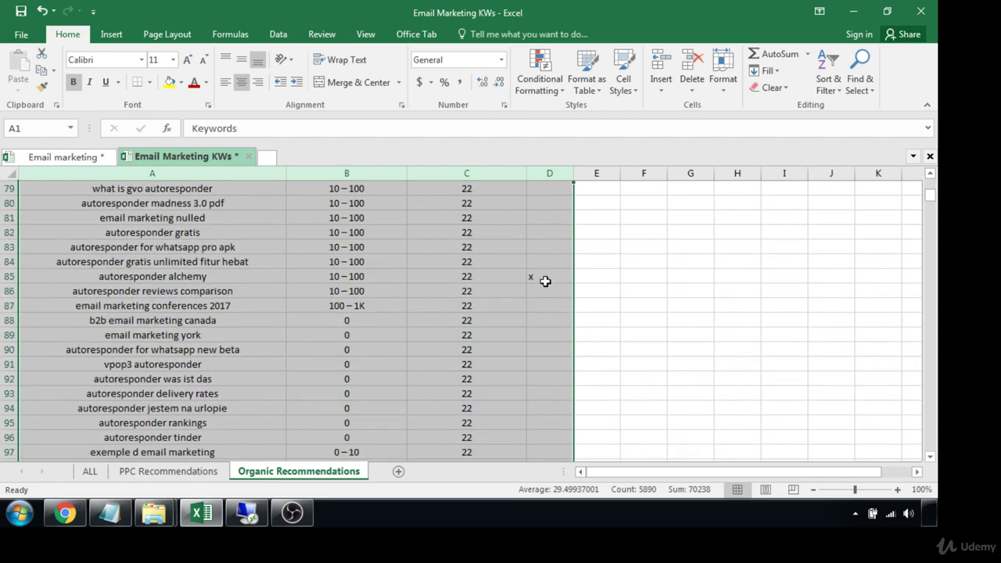
click(545, 284)
key(ctrl+c)
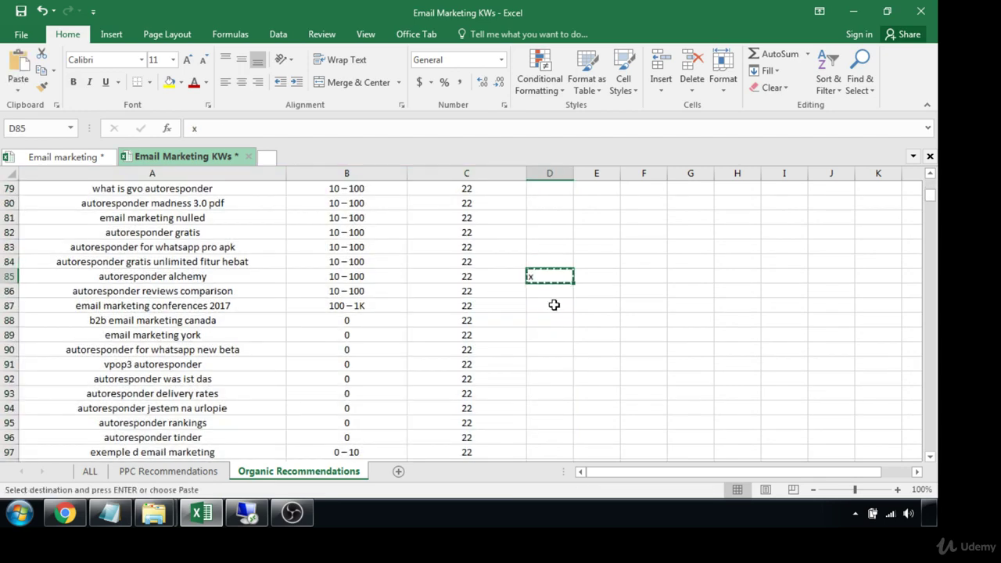
Review rows 58 to 115 for keywords with 100–1K monthly searches, checking the searches and competition of sports marketing companies
scroll(555, 304, up, 7)
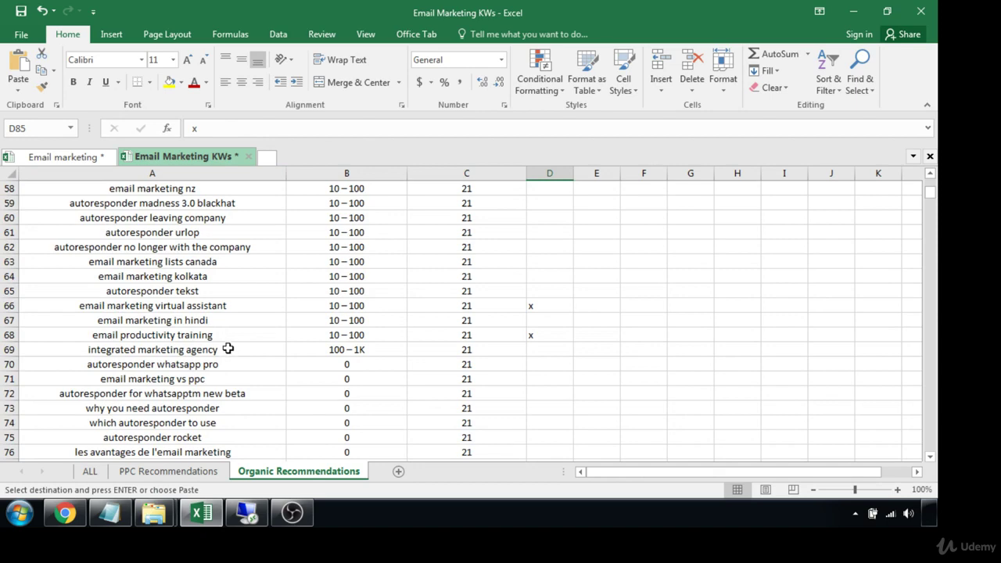
scroll(543, 346, down, 4)
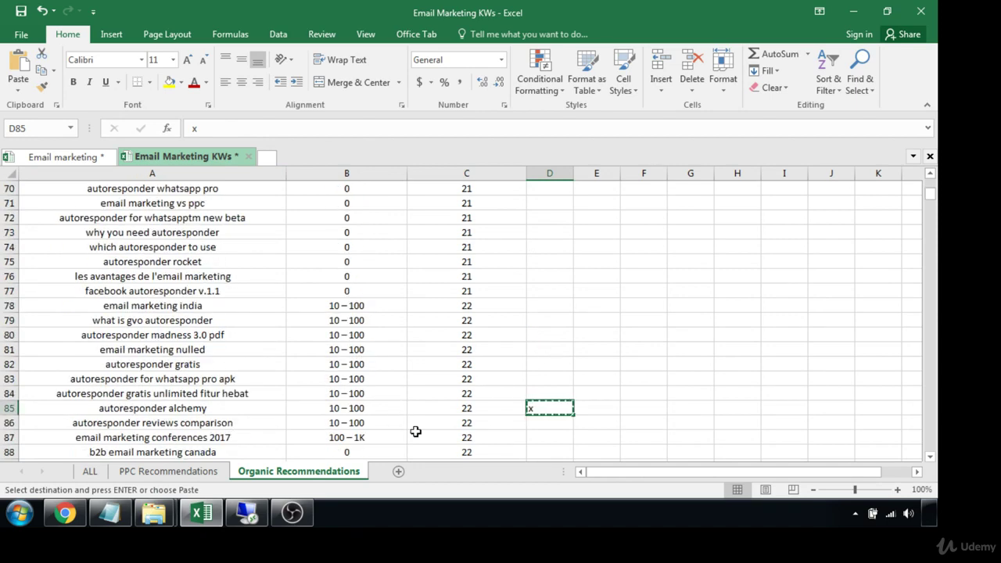
scroll(565, 408, down, 4)
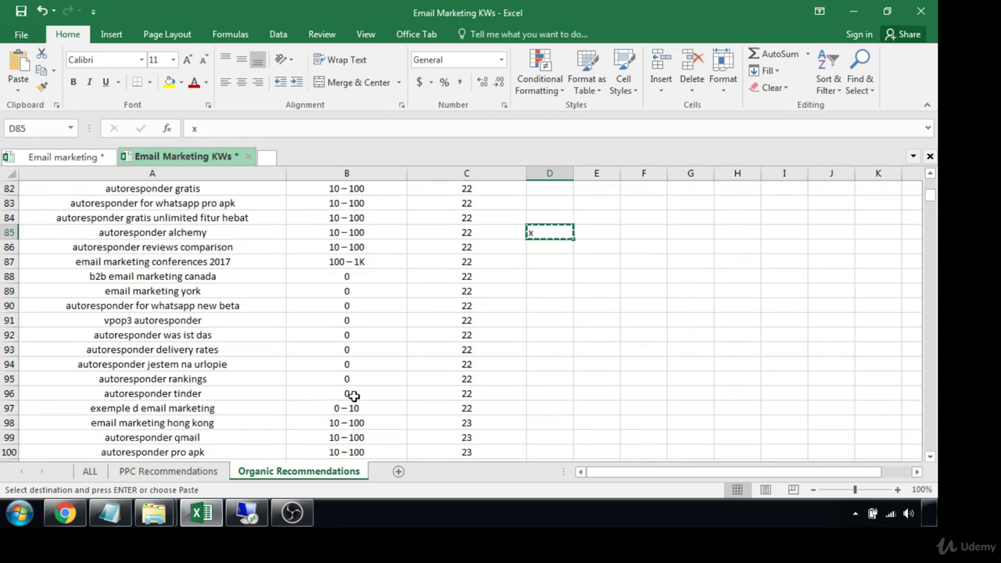
scroll(348, 401, down, 1)
scroll(552, 369, down, 2)
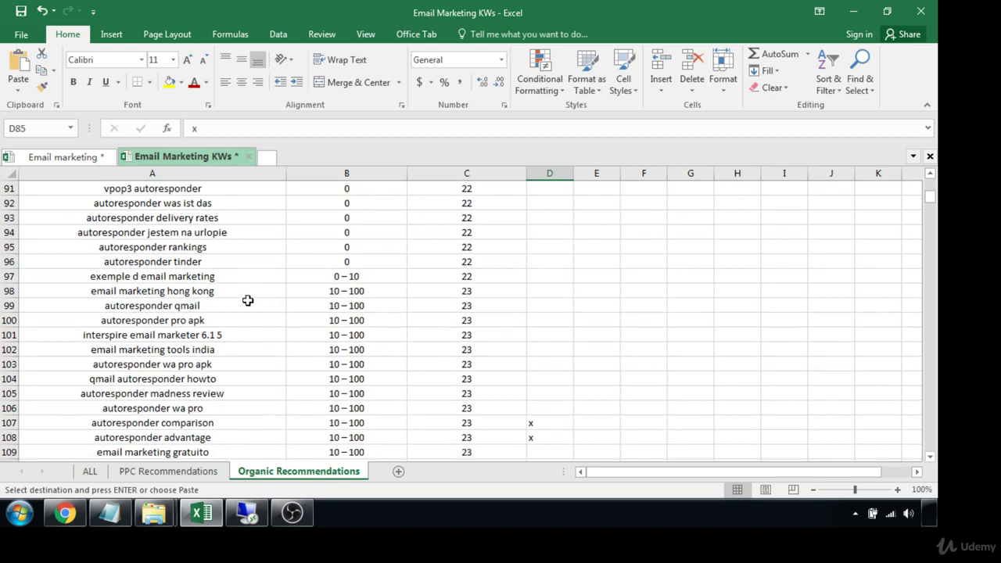
scroll(528, 338, down, 2)
click(526, 334)
key(ctrl+v)
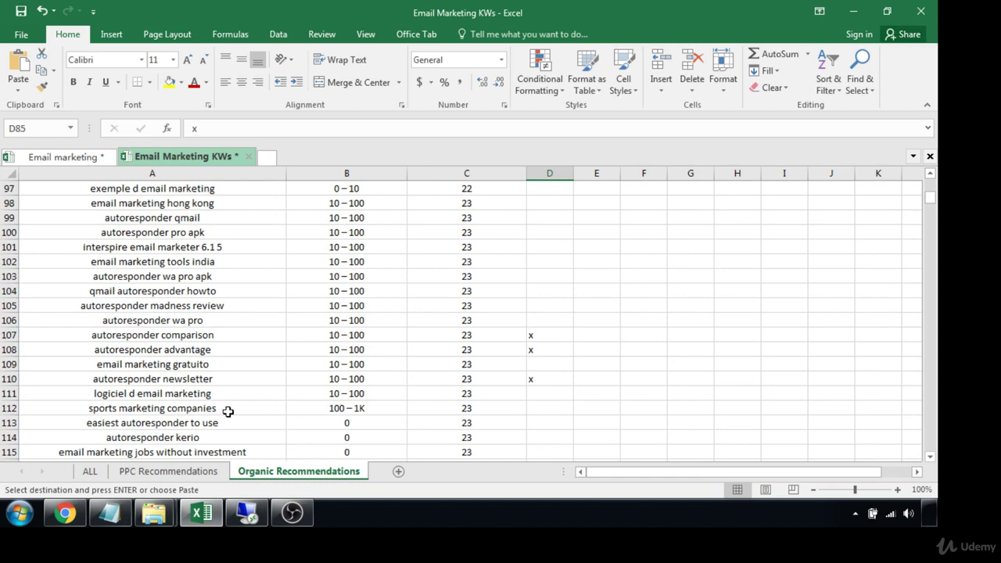
drag(369, 402, 447, 404)
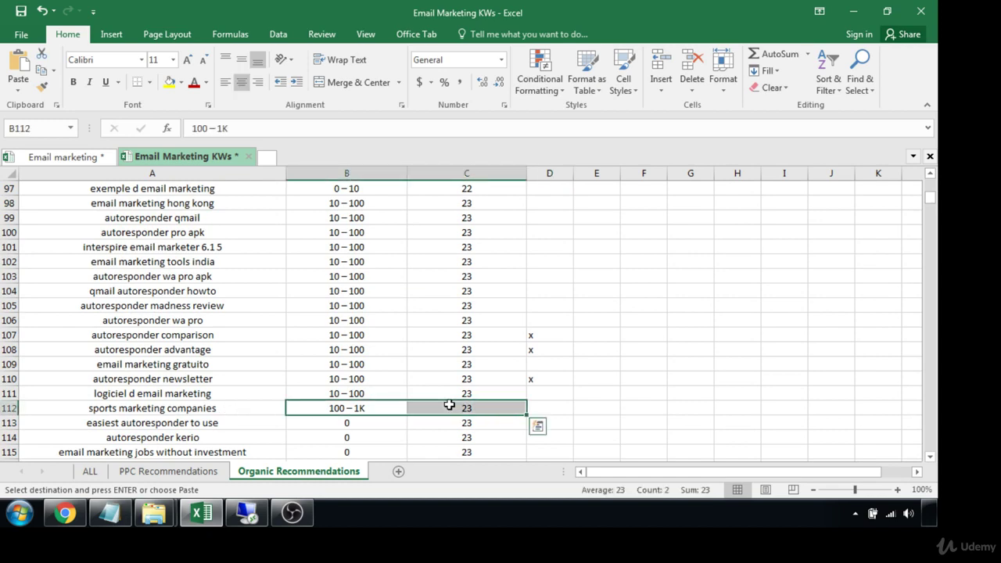
click(562, 407)
Paste the copied x mark into D128 for email list generator
scroll(592, 309, down, 6)
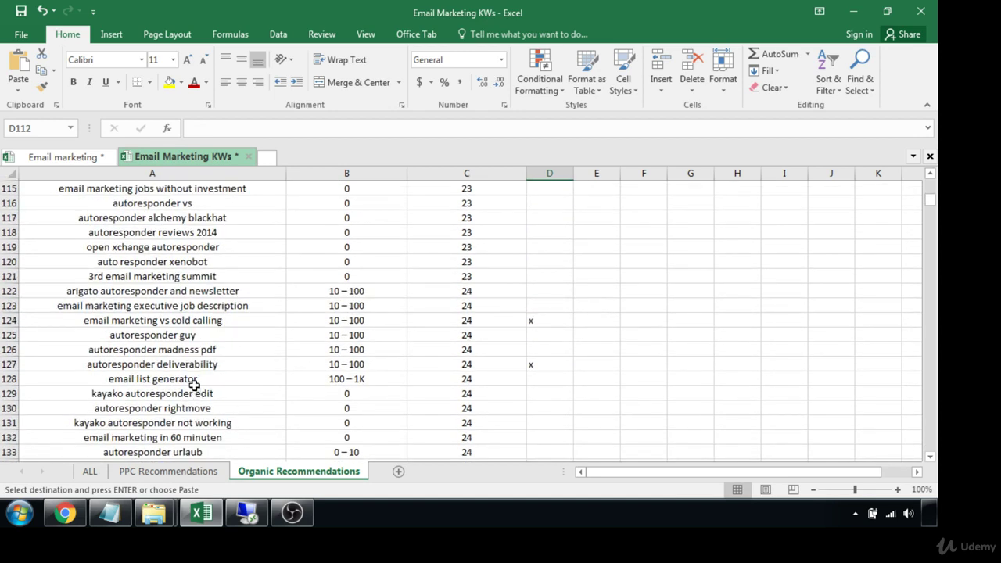
key(ctrl+Down)
click(547, 380)
key(ctrl+v)
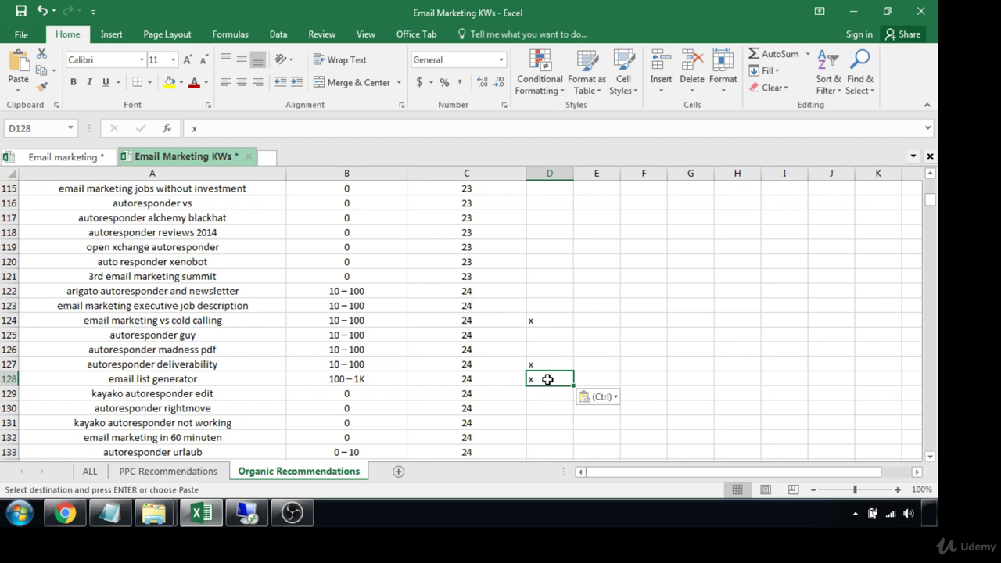
Paste the copied x mark into D144 for email list brokers and D146 for autoresponder madness
scroll(517, 321, down, 3)
scroll(517, 322, down, 1)
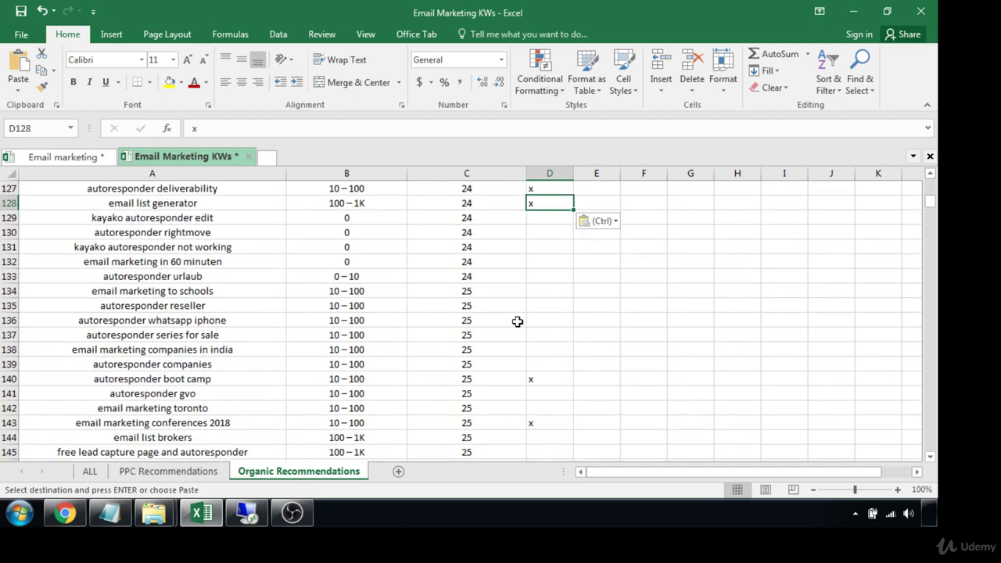
scroll(517, 322, down, 2)
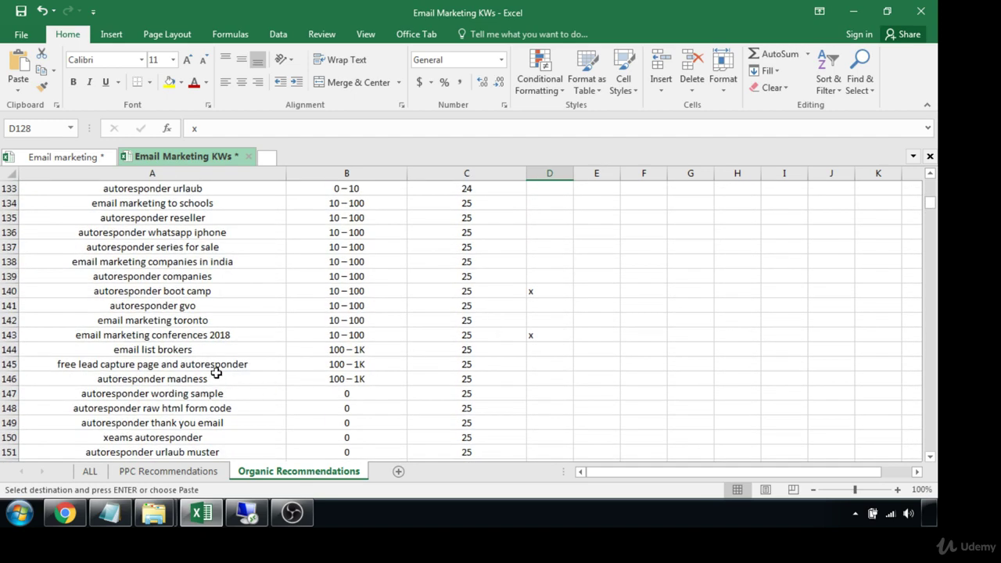
click(532, 350)
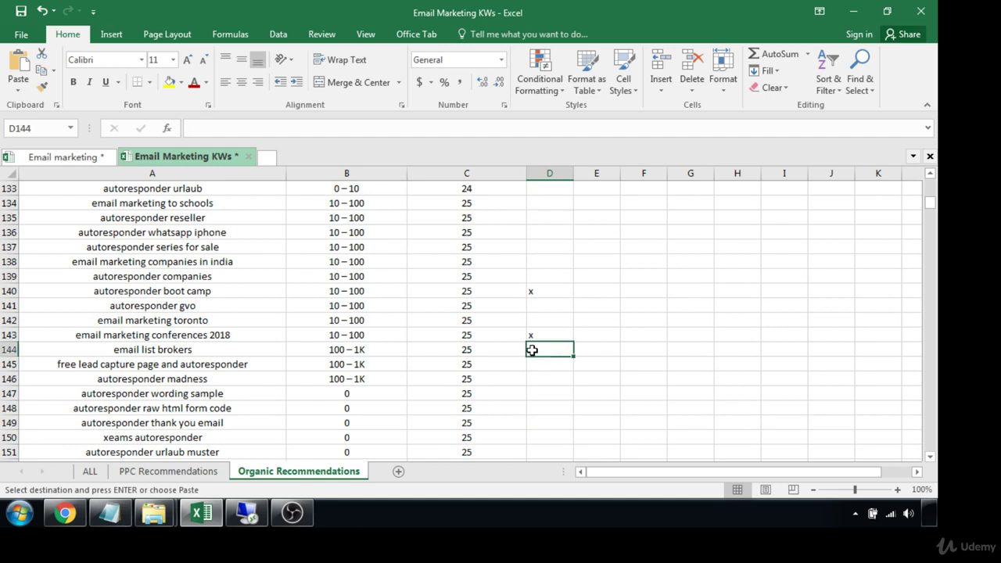
key(ctrl+v)
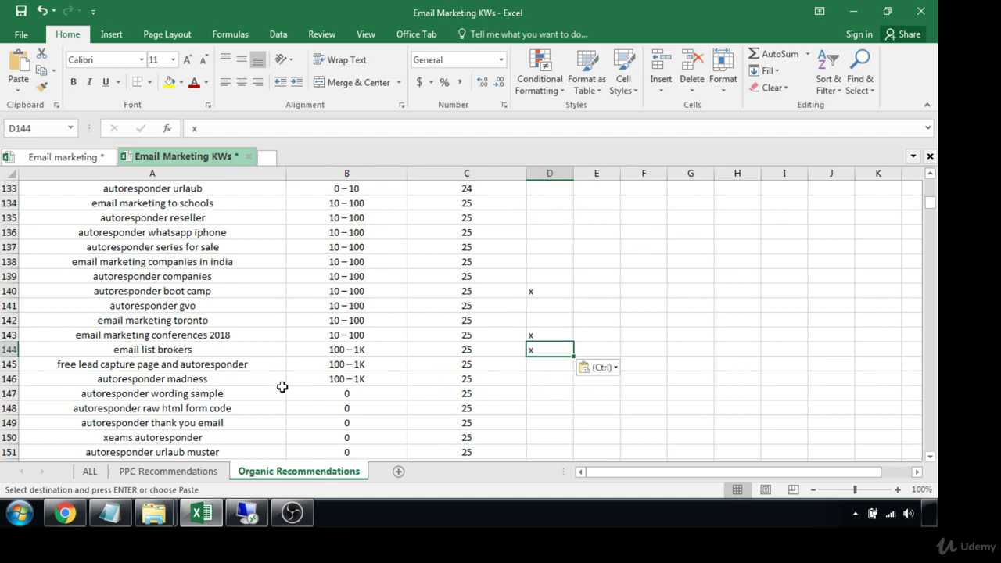
click(542, 378)
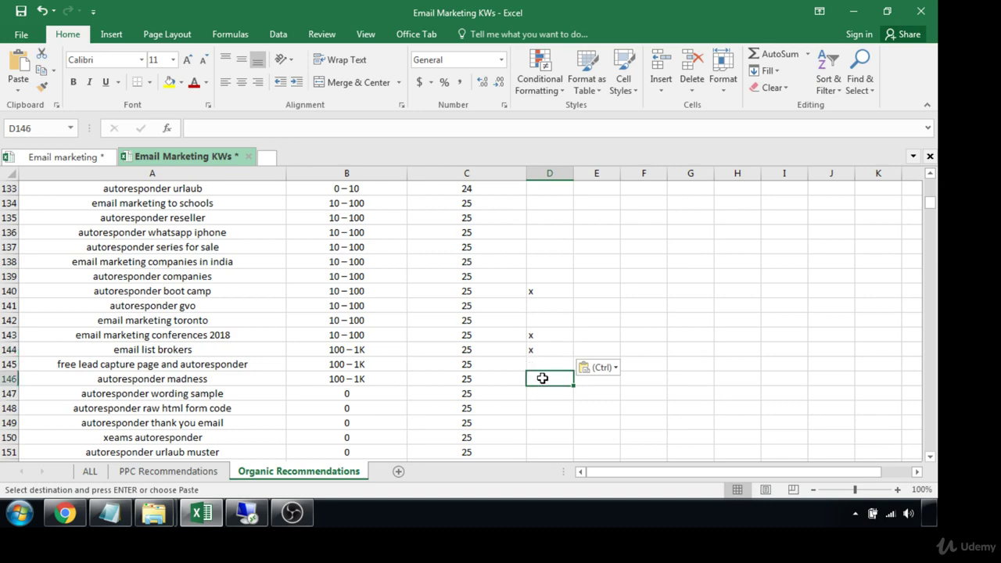
key(ctrl+v)
Paste the copied x mark into D176 for importance of email marketing
scroll(579, 291, down, 2)
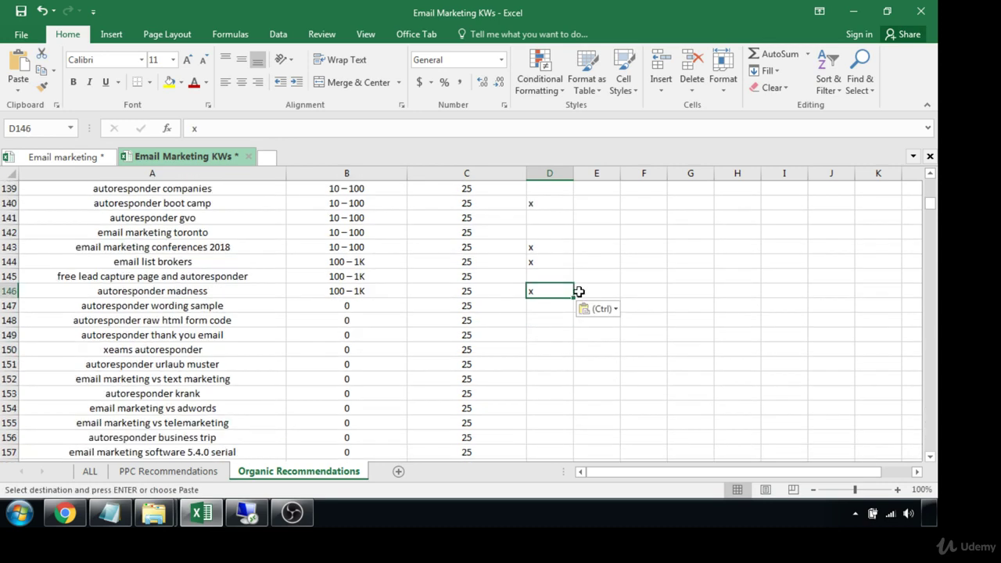
scroll(579, 291, down, 4)
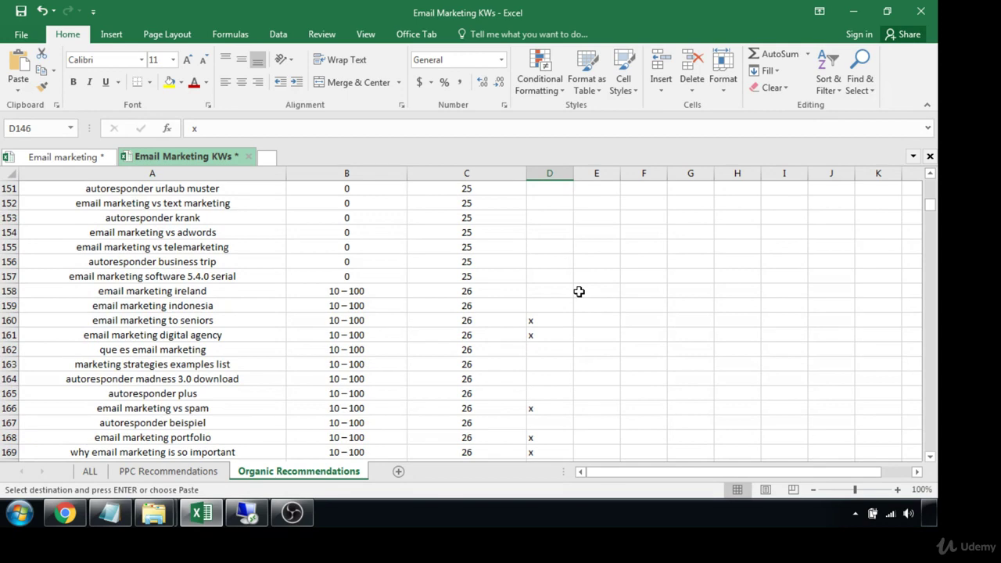
scroll(579, 291, down, 4)
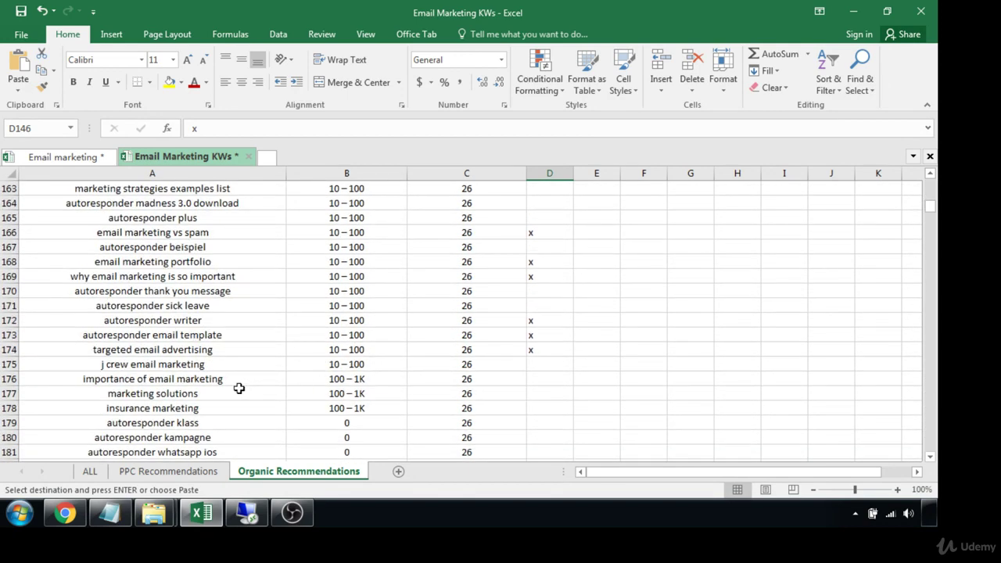
click(550, 377)
key(ctrl+v)
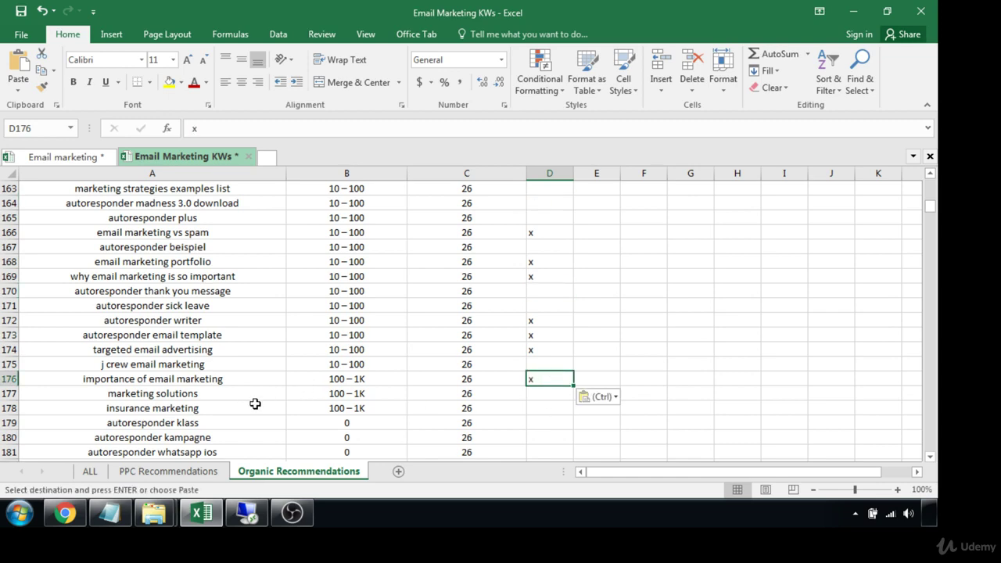
Review rows 178 to 357, covering competition 26 to 30, for relevant keywords with at least 100–1K monthly searches
scroll(699, 371, down, 2)
scroll(489, 372, down, 5)
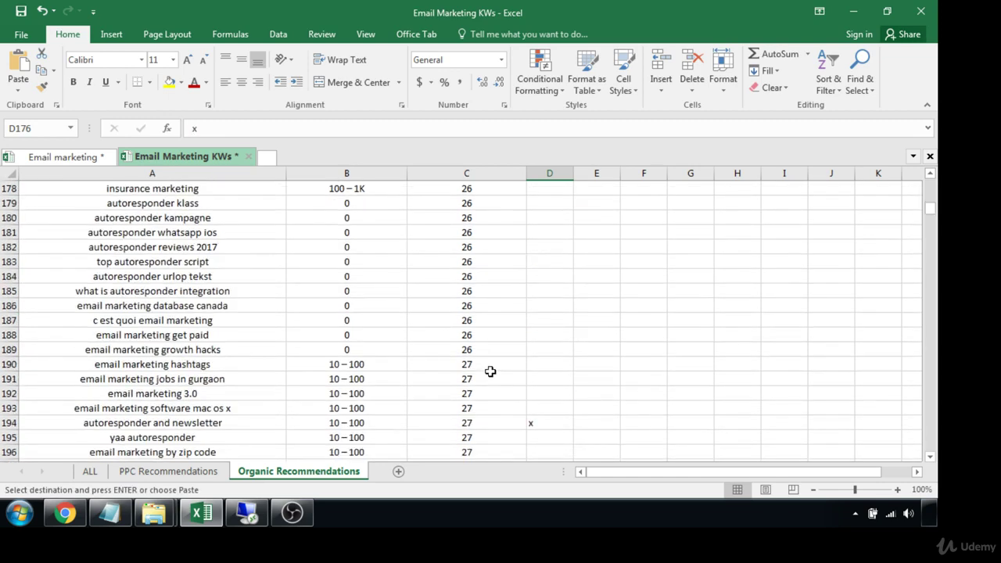
scroll(489, 374, down, 2)
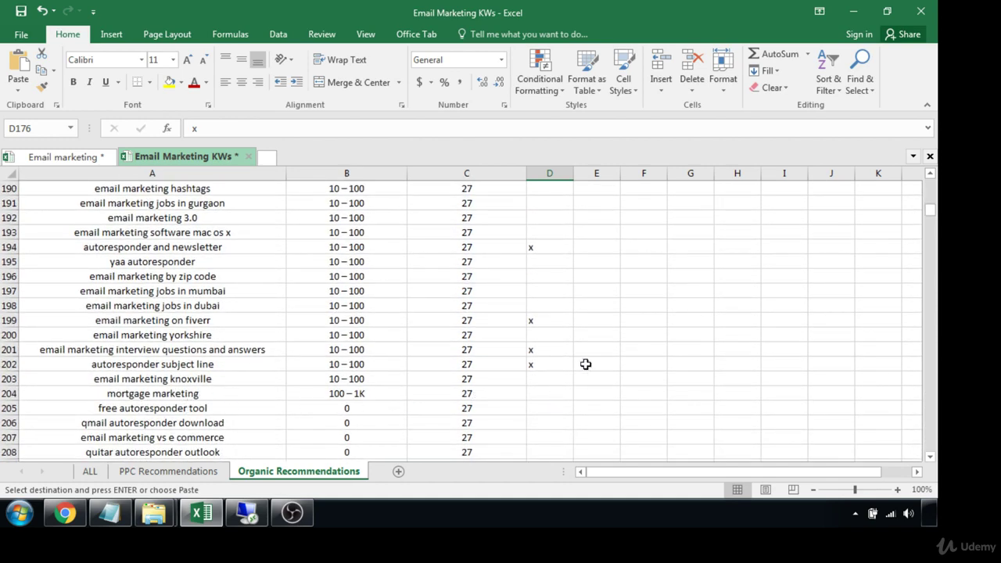
scroll(595, 351, down, 10)
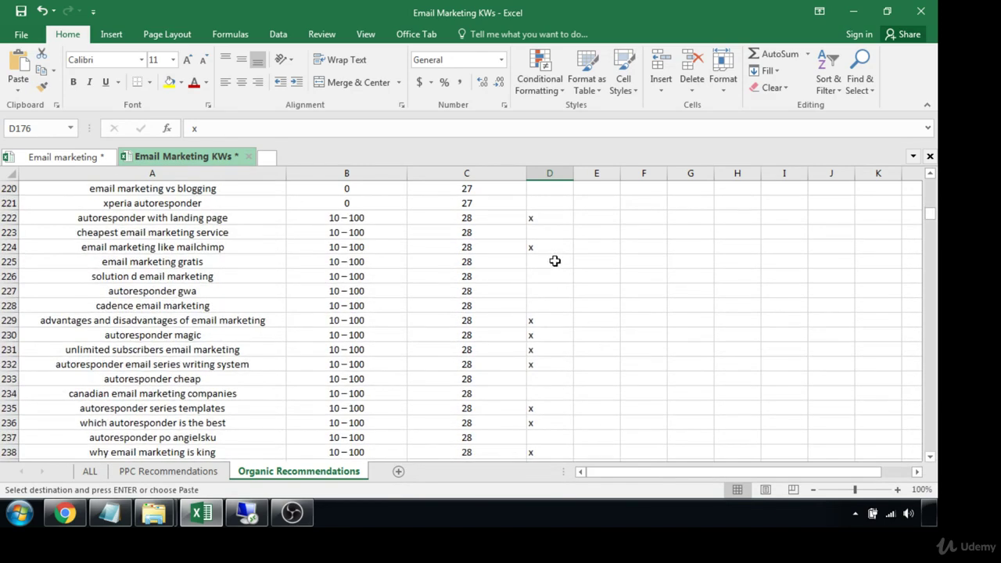
scroll(563, 321, down, 2)
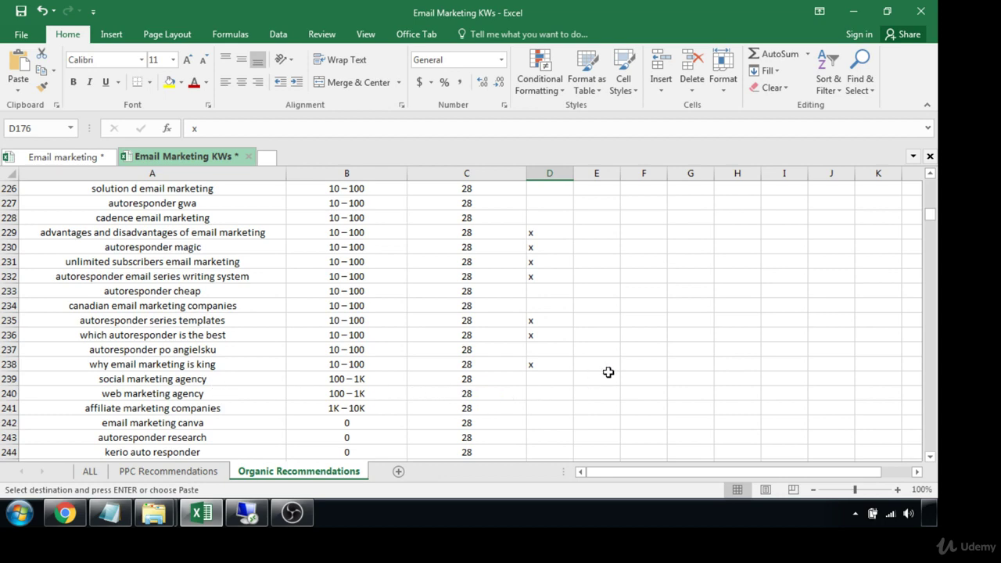
scroll(608, 373, down, 2)
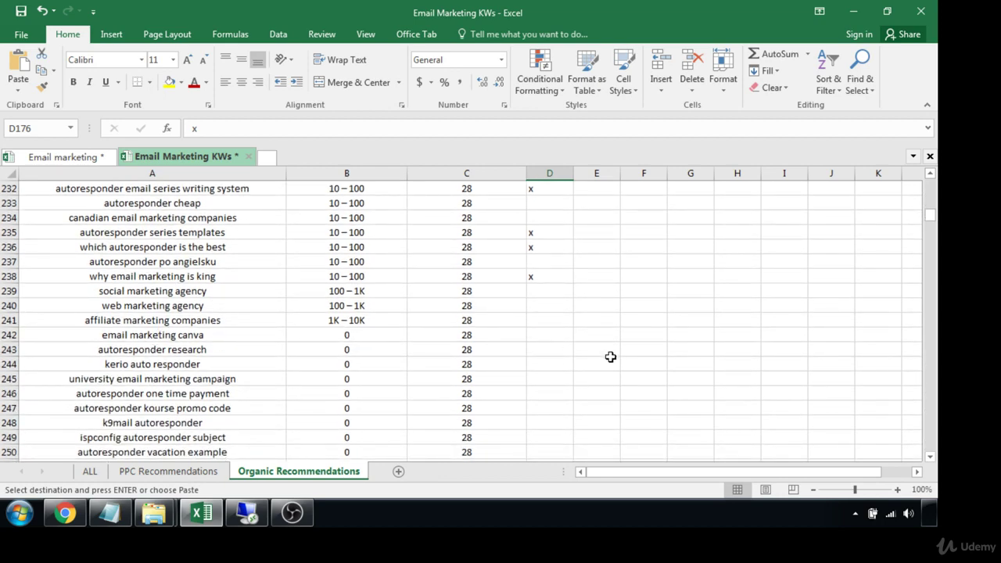
scroll(610, 357, down, 7)
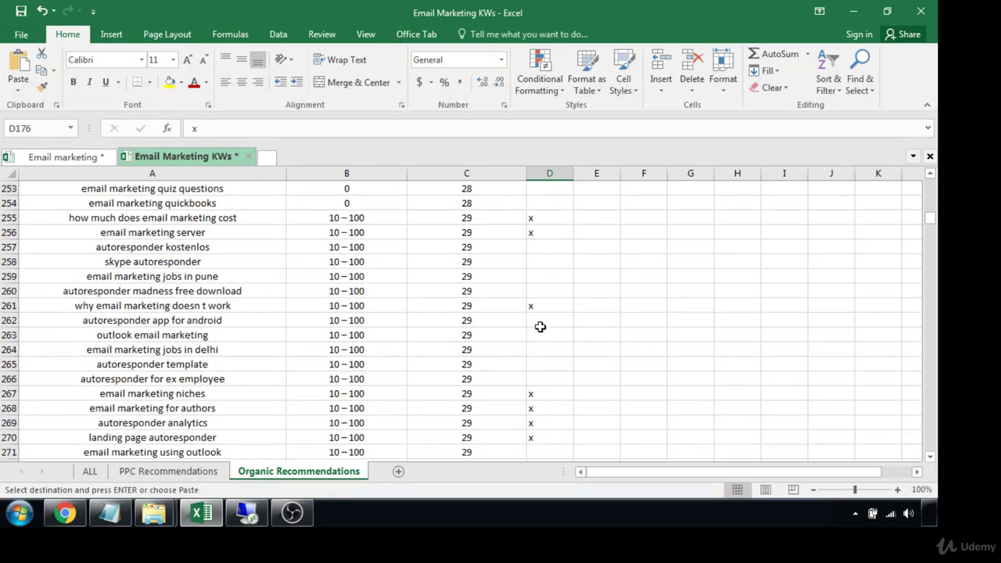
scroll(548, 328, down, 6)
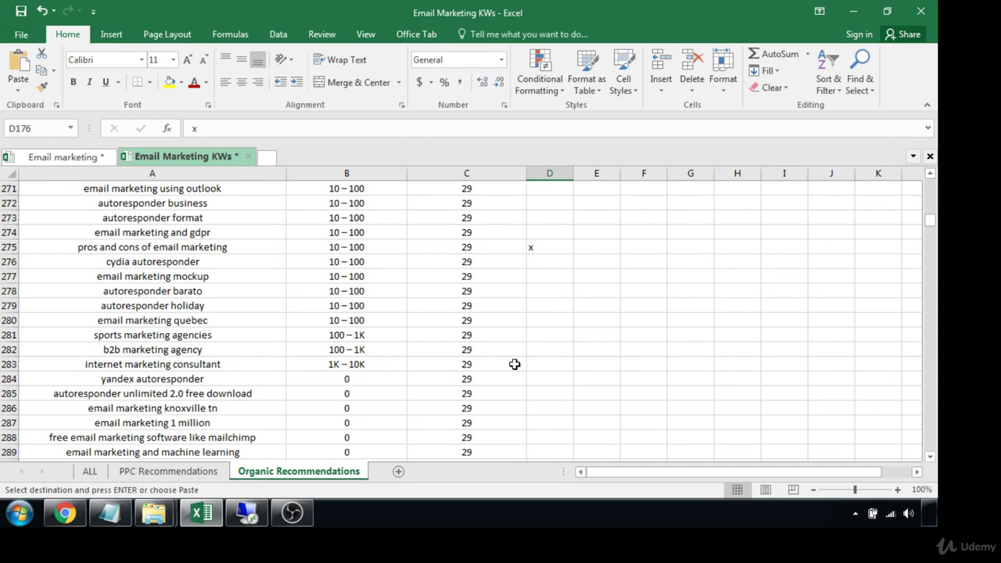
scroll(595, 364, down, 8)
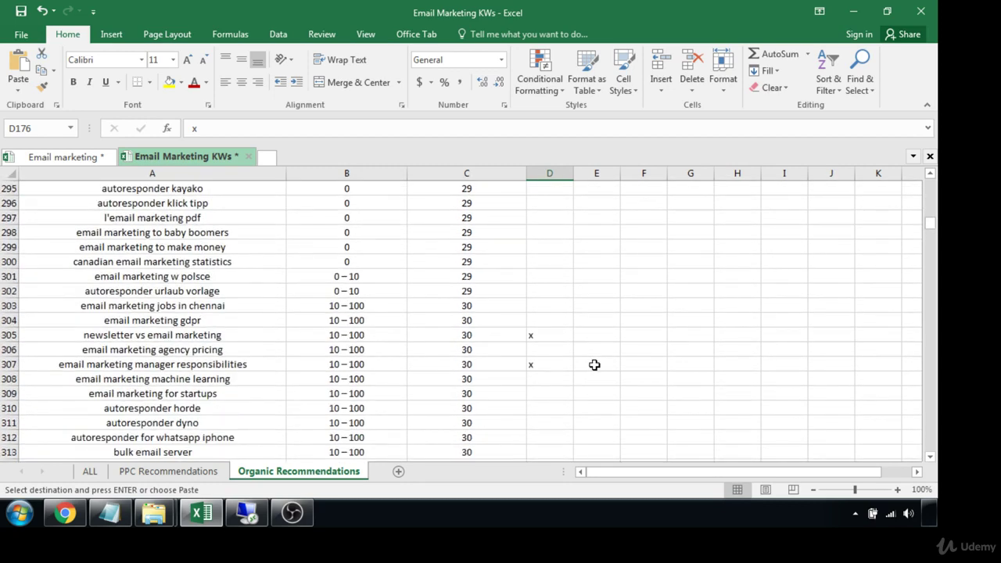
scroll(333, 341, down, 4)
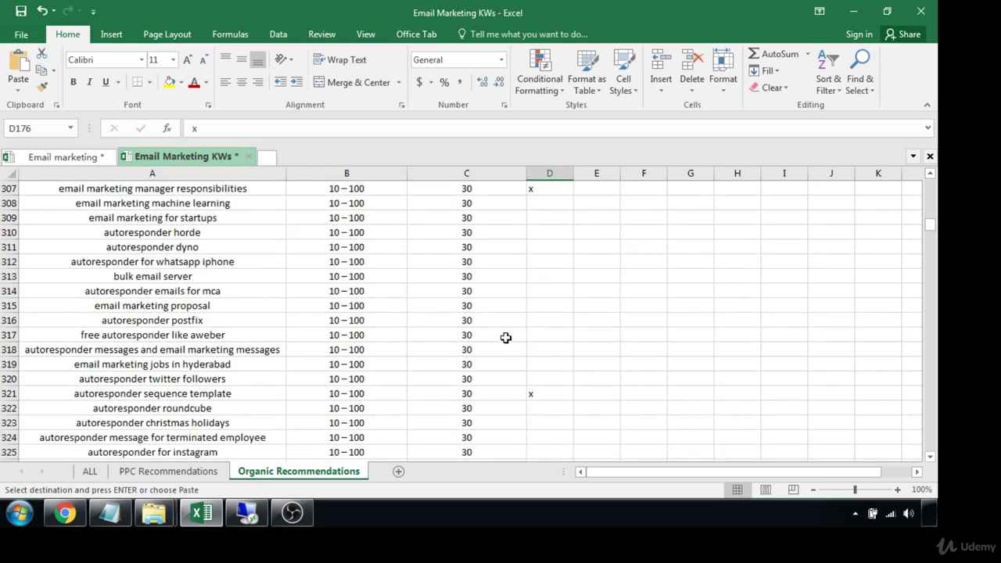
scroll(562, 329, down, 2)
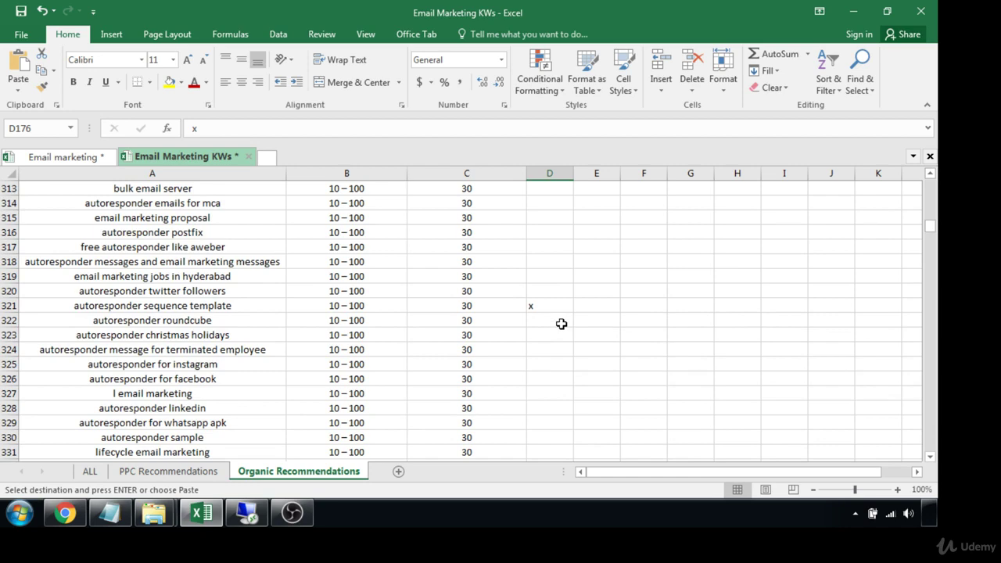
scroll(420, 309, down, 4)
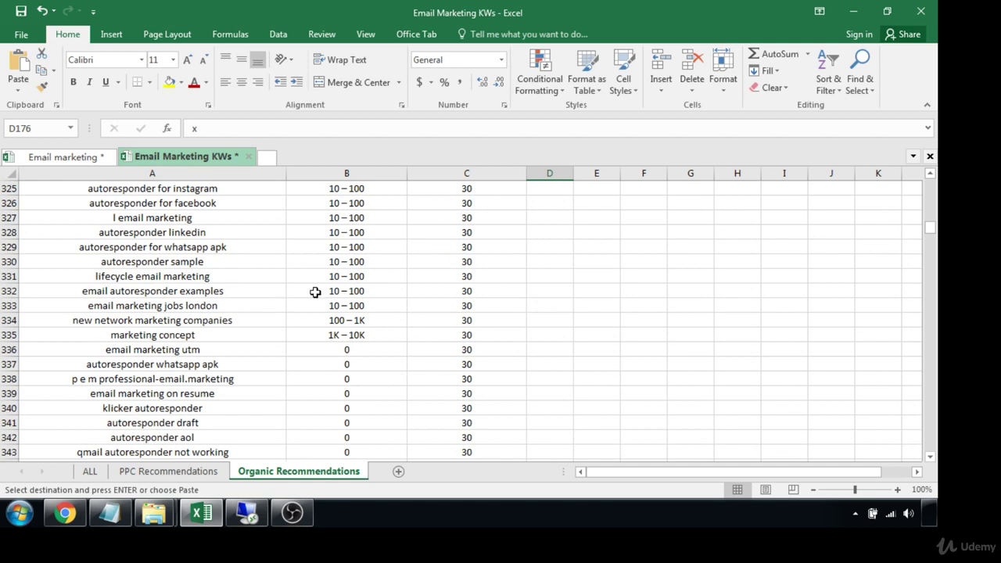
scroll(313, 291, up, 1)
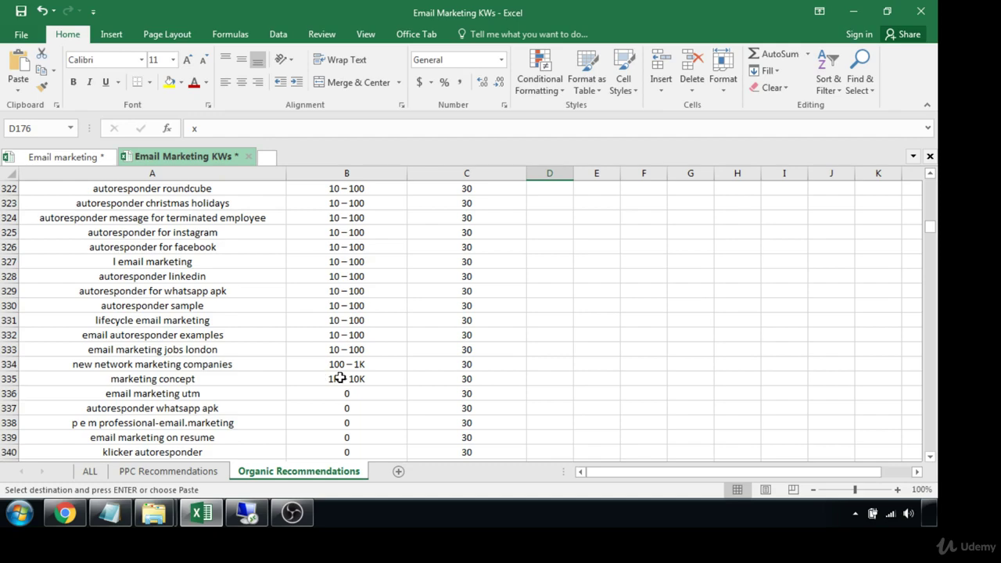
scroll(574, 361, down, 8)
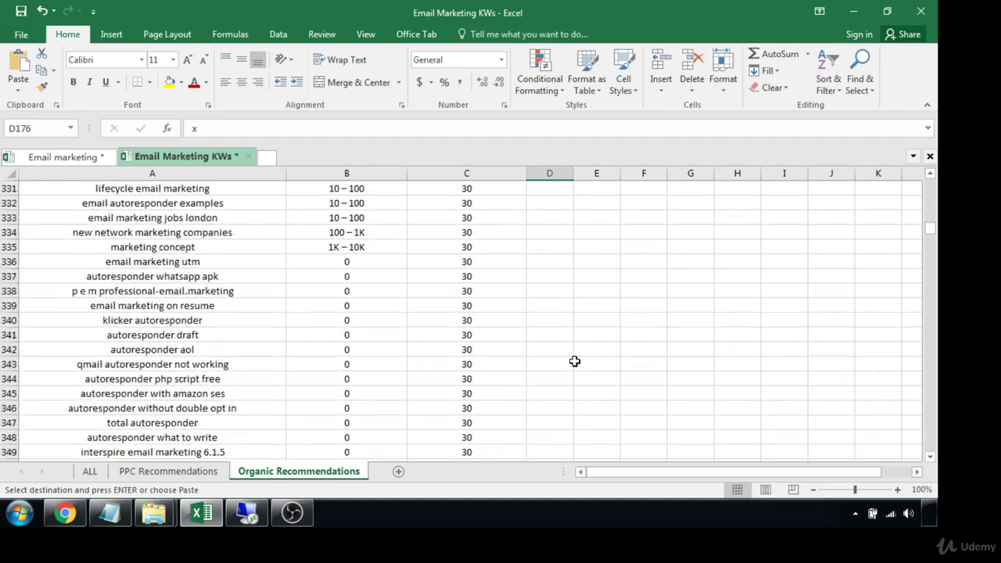
scroll(574, 361, down, 1)
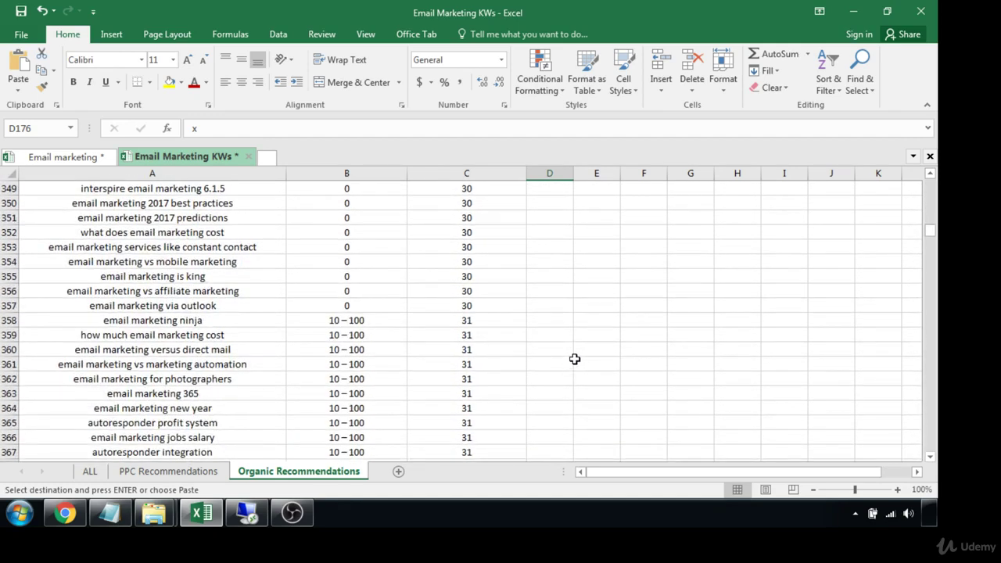
scroll(556, 317, down, 1)
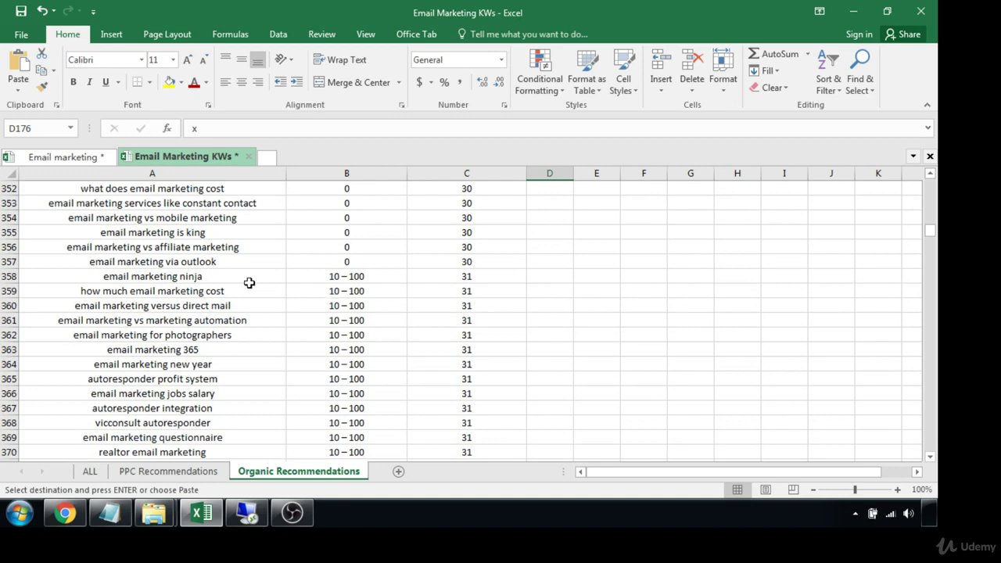
Check the competition 31 keywords from row 358 down and paste the copied x mark into D388 for email list rental
click(553, 278)
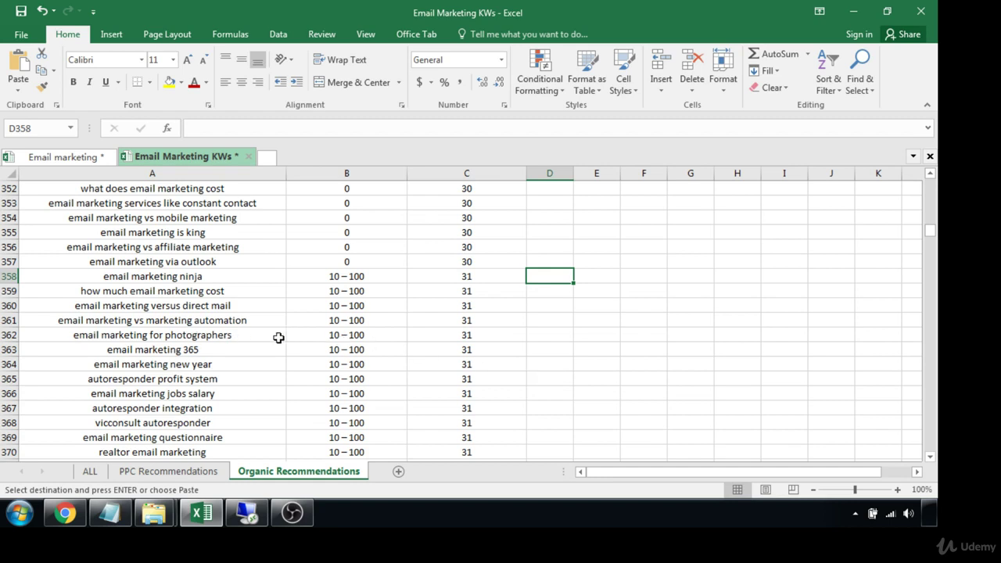
scroll(486, 343, down, 1)
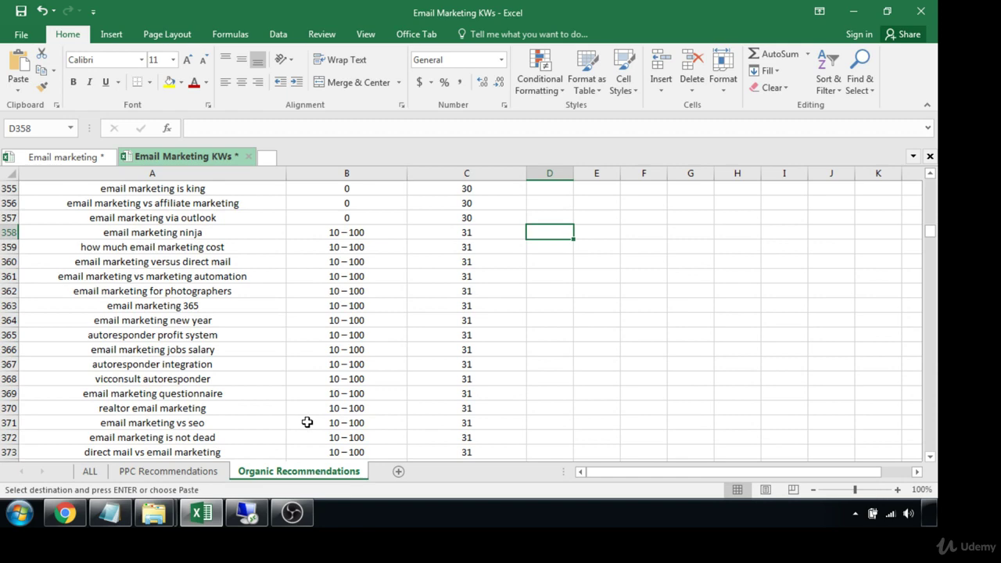
click(546, 425)
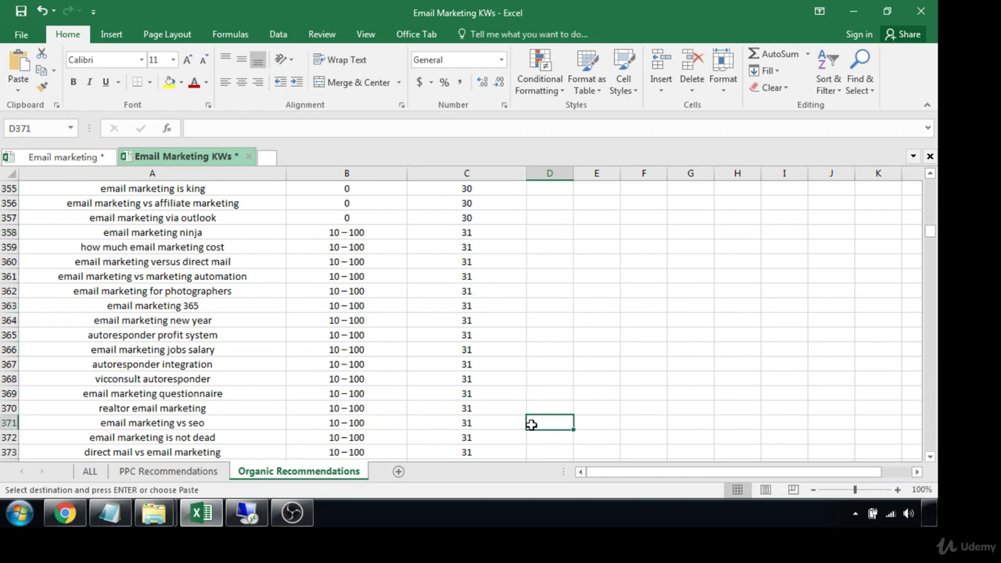
scroll(521, 370, down, 3)
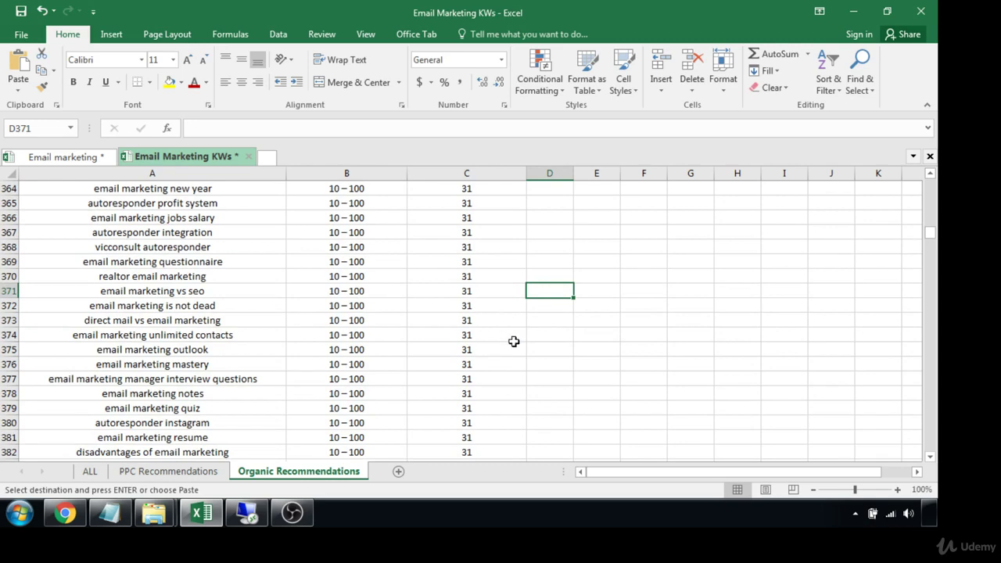
scroll(514, 342, down, 3)
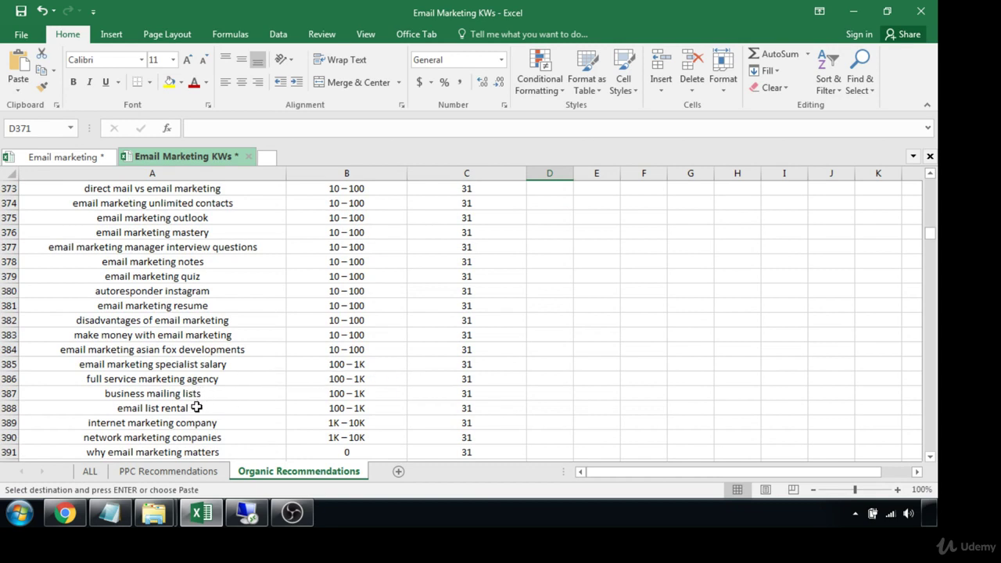
click(560, 407)
text(x)
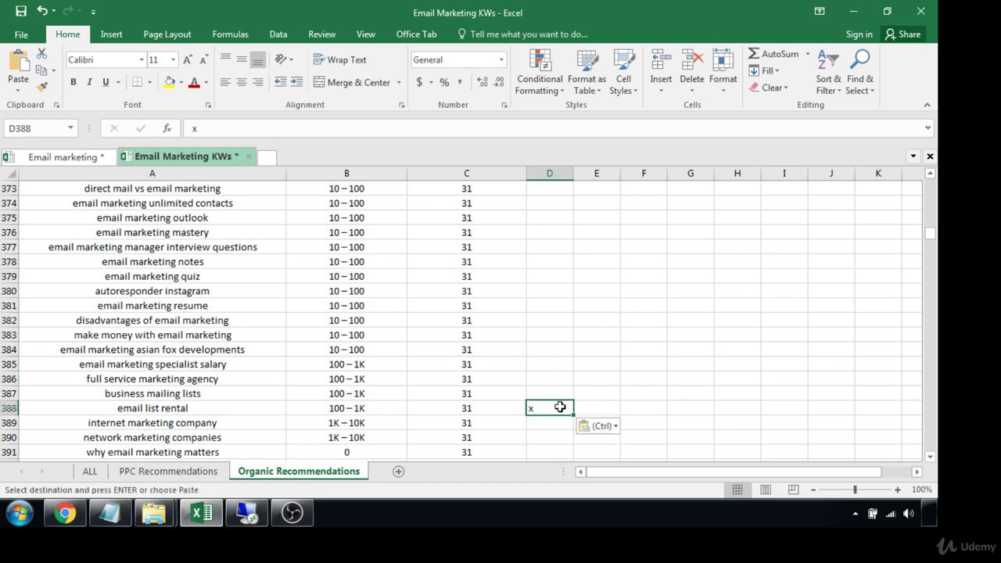
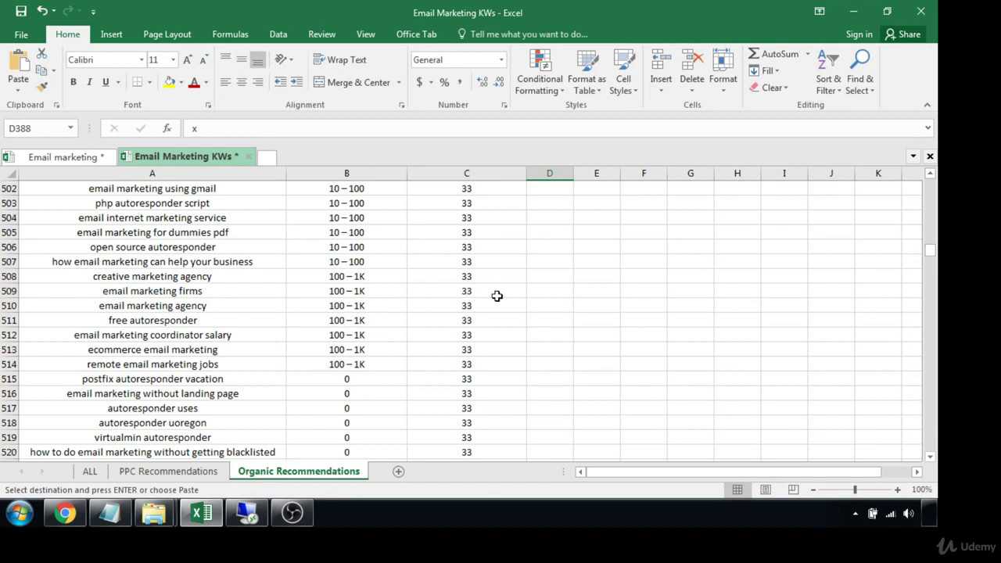
Paste the copied x mark beside email marketing agency in D510, free autoresponder in D511 and ecommerce email marketing in D513
click(538, 306)
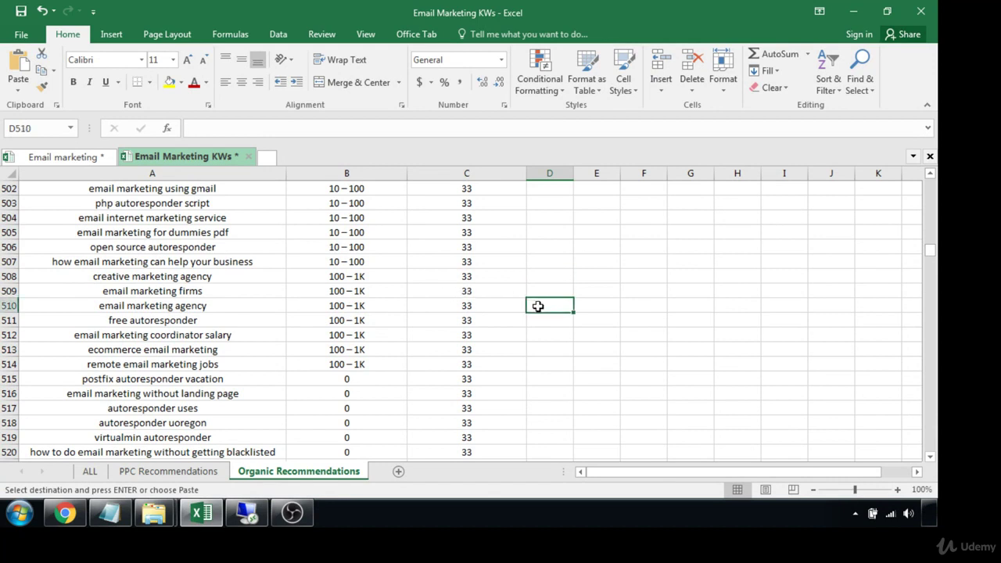
text(x)
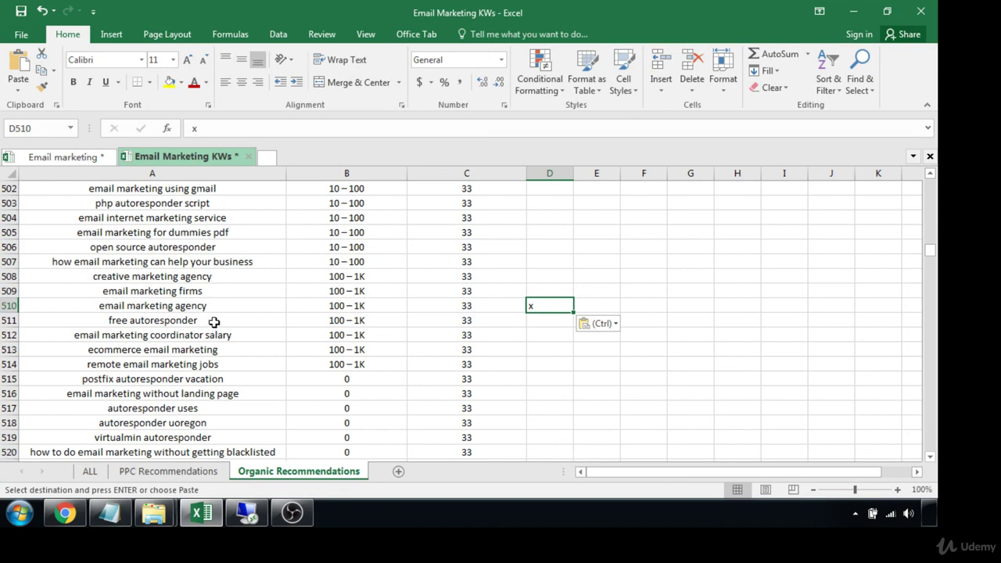
click(539, 321)
text(x)
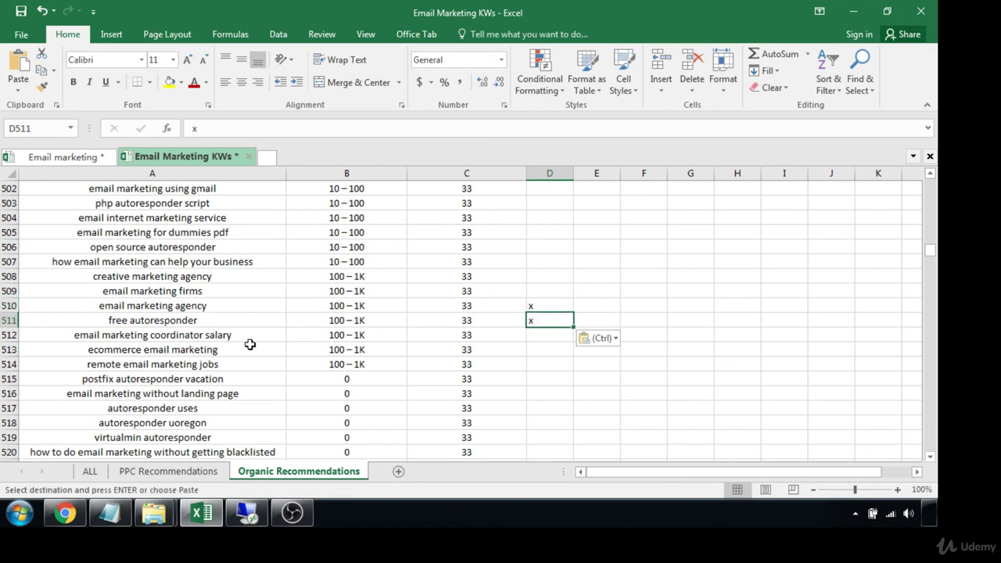
click(540, 350)
text(x)
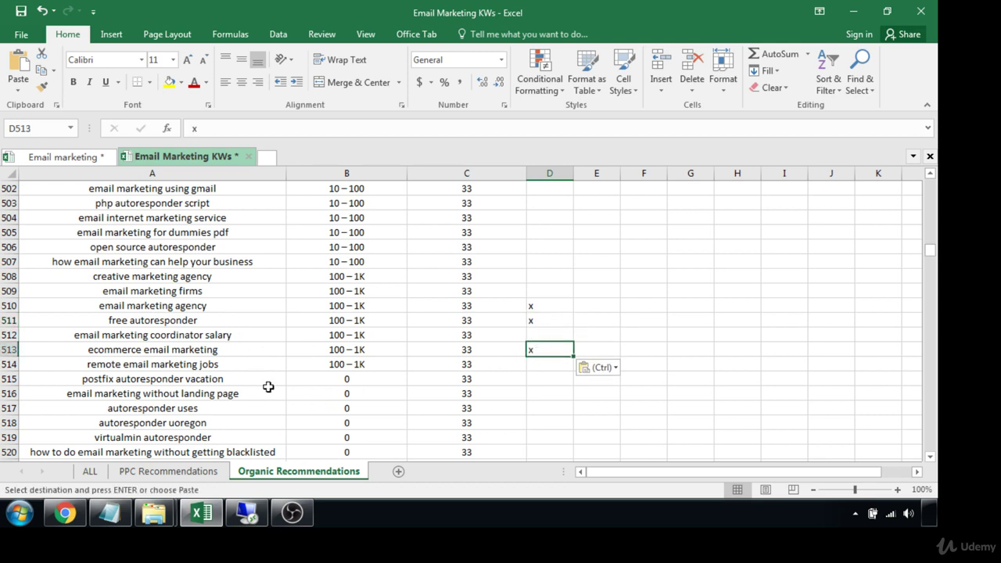
Paste the copied x mark beside remote email marketing jobs in D514 and email marketing kpis in D566
click(550, 362)
text(x)
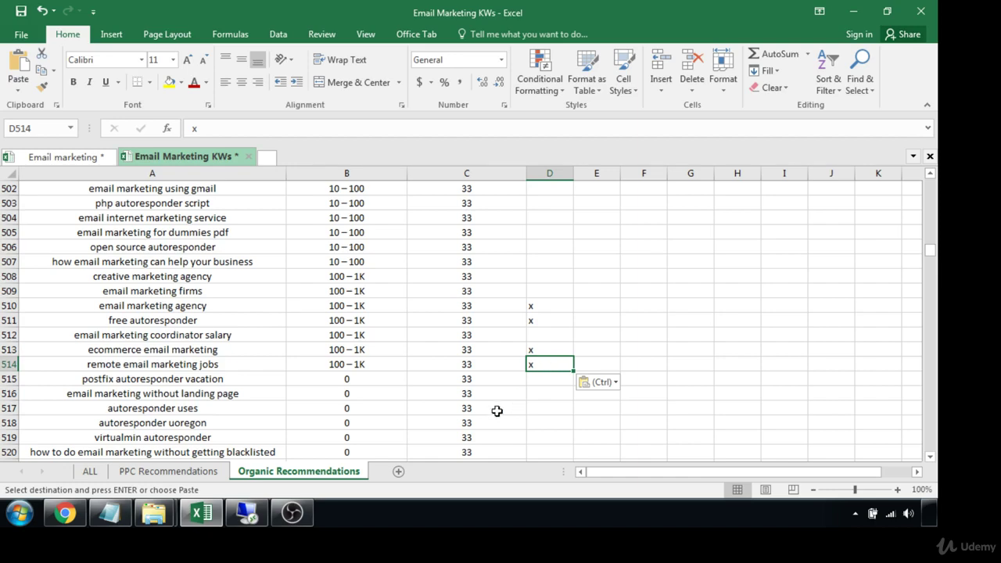
scroll(305, 402, down, 8)
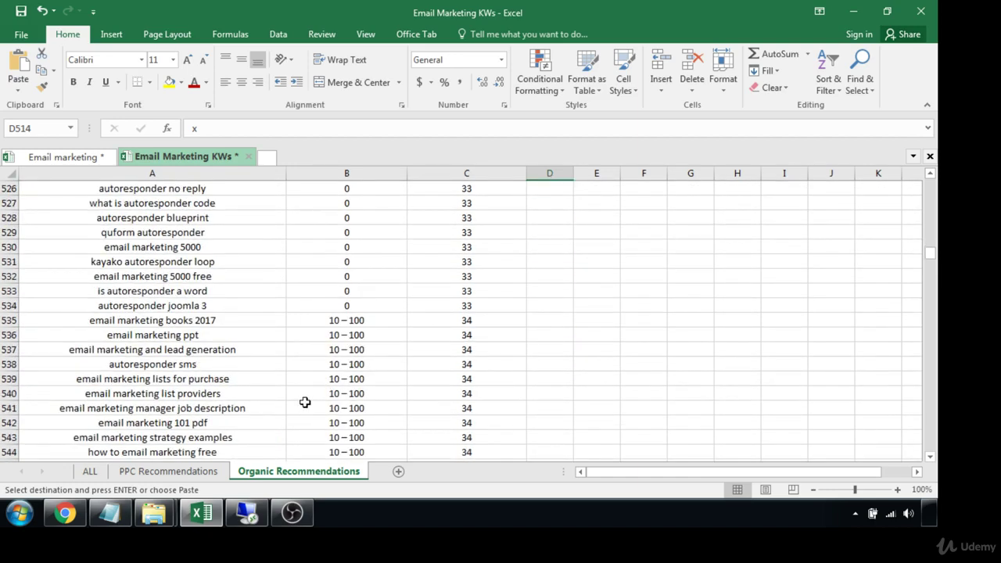
scroll(304, 402, down, 2)
scroll(305, 402, up, 6)
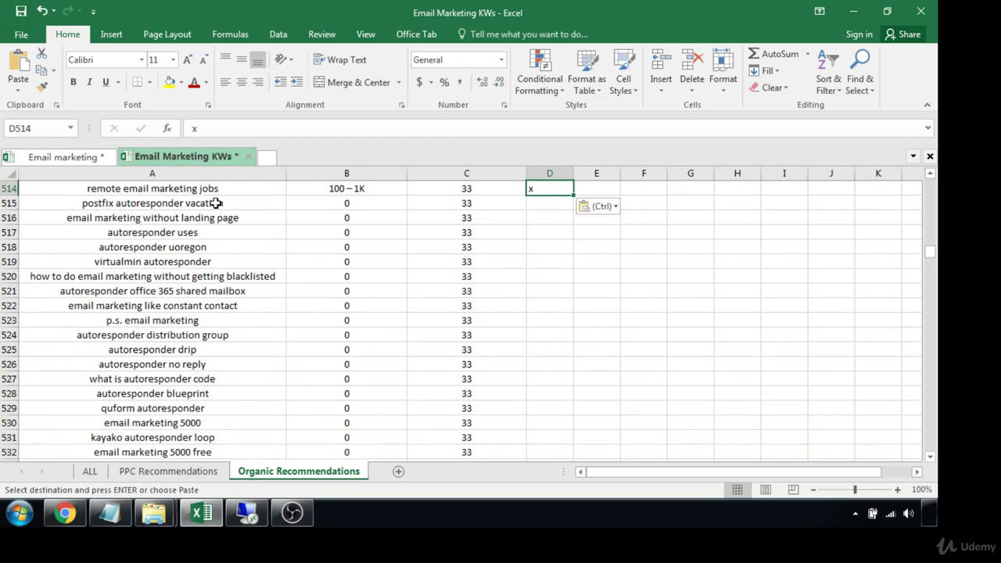
scroll(363, 333, down, 6)
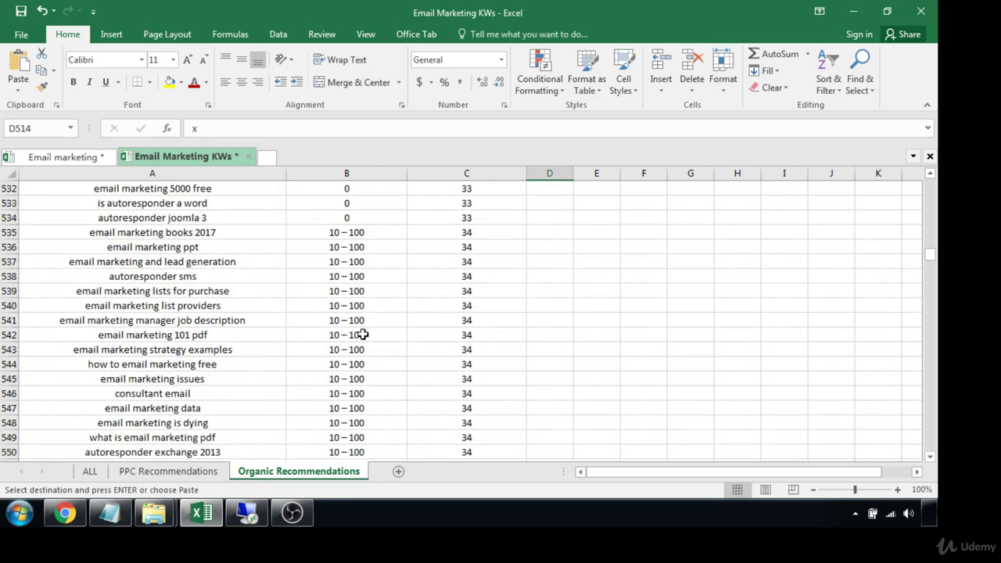
scroll(362, 334, down, 9)
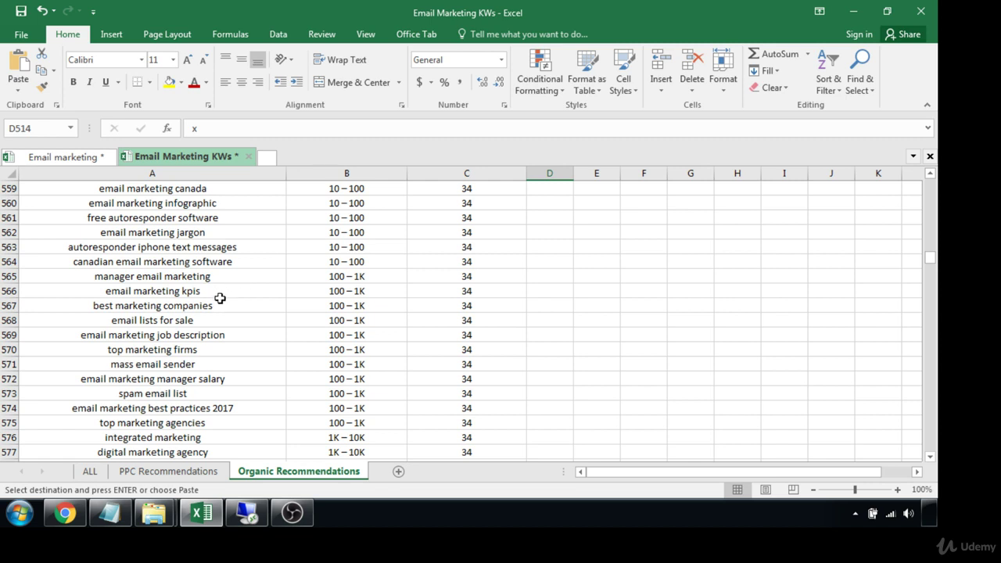
click(539, 290)
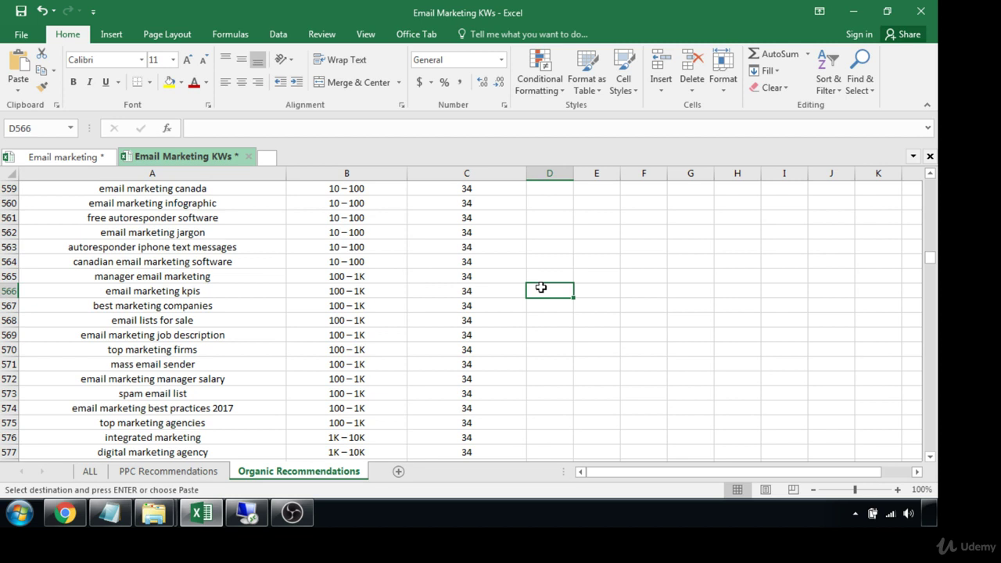
text(x)
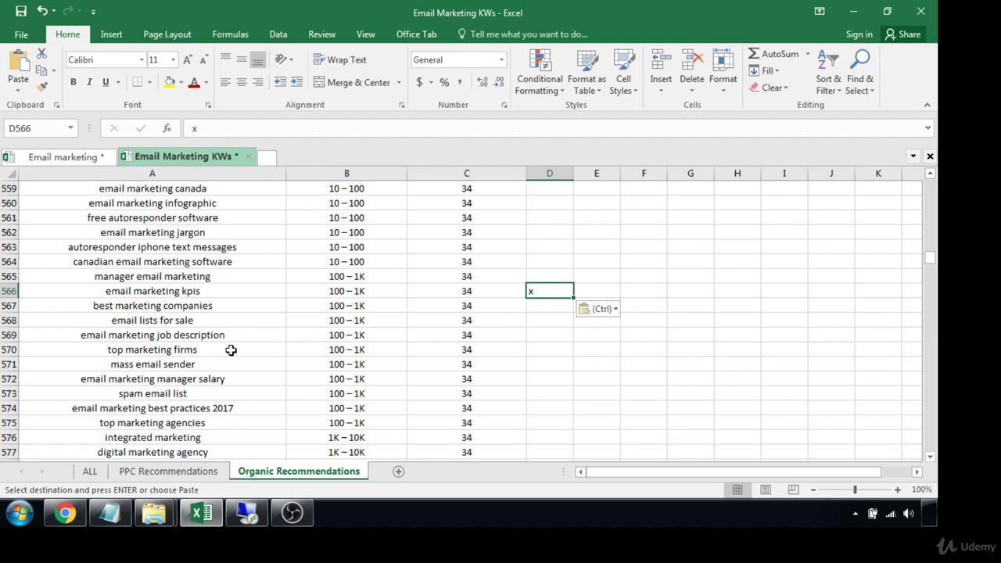
Paste the copied x mark beside email marketing job description in D569 and email marketing best practices 2017 in D574
click(547, 332)
text(x)
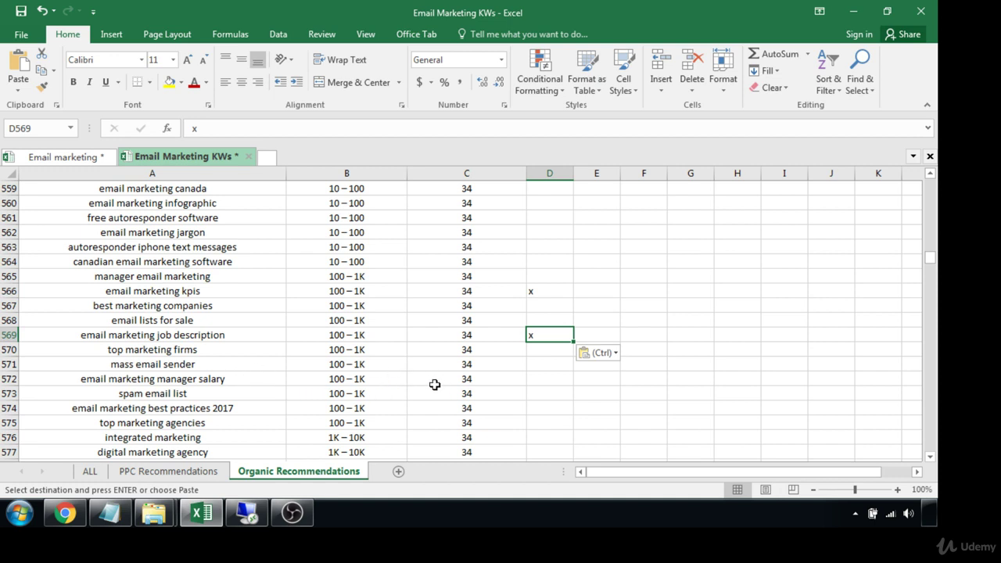
click(546, 406)
text(x)
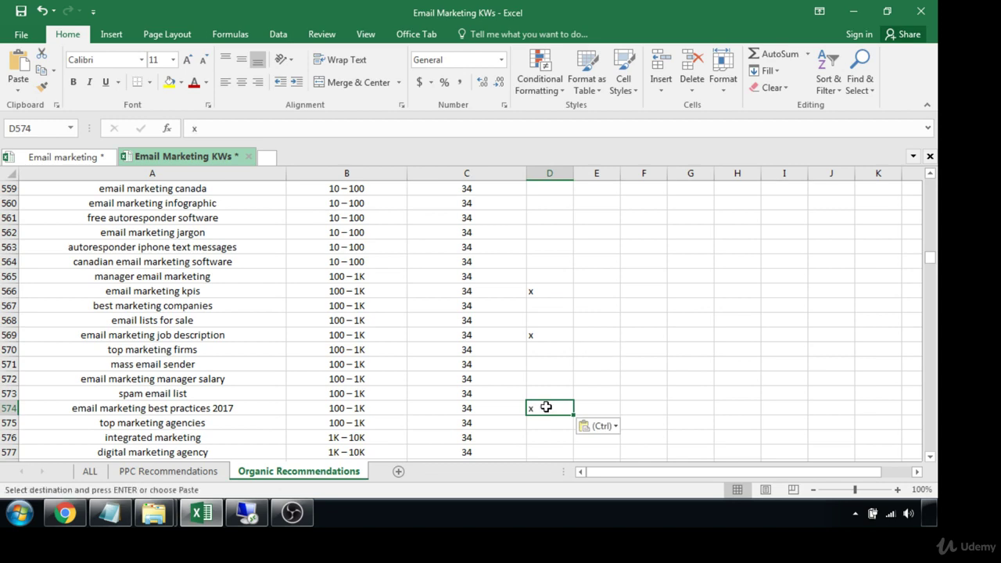
Check the keywords down to competition 35 and paste the x mark into D660 for targeted email marketing and D662 for best email marketing examples
scroll(546, 407, down, 2)
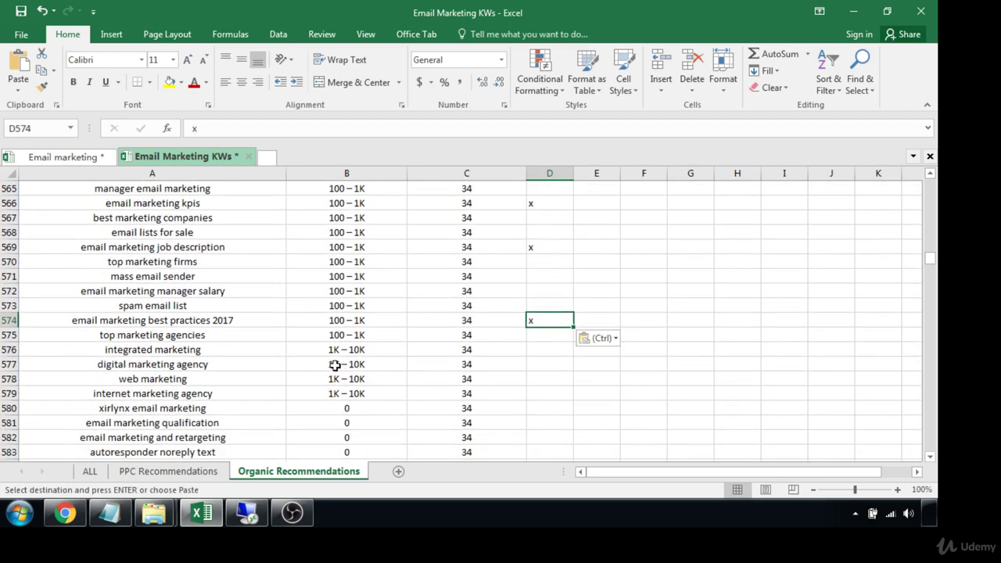
scroll(310, 361, down, 3)
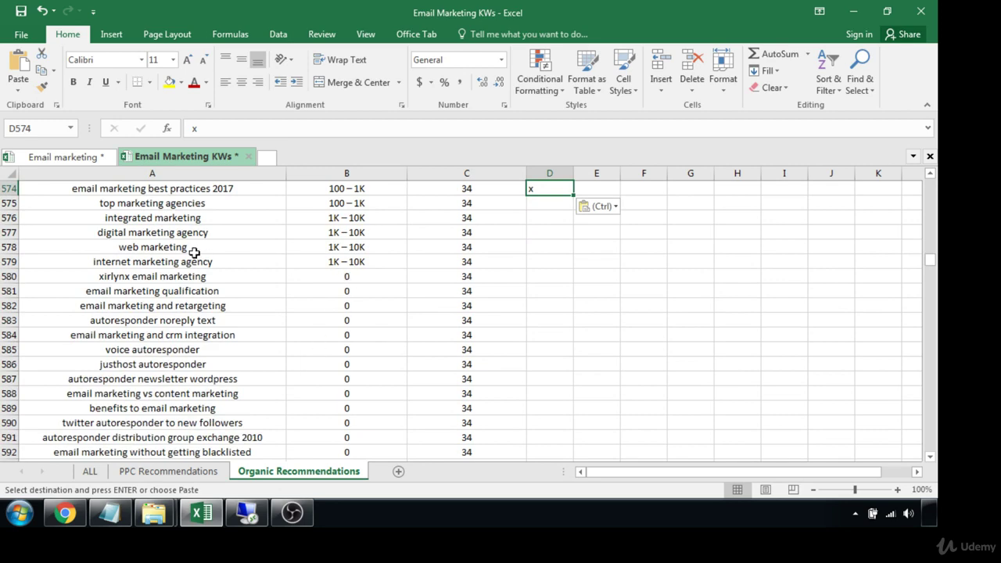
scroll(258, 278, down, 4)
scroll(271, 295, down, 5)
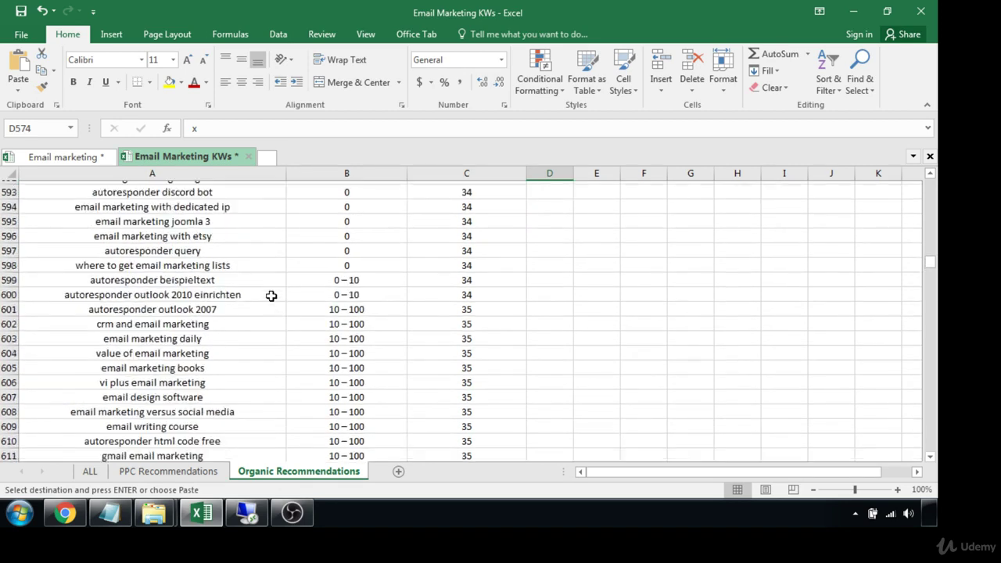
scroll(271, 296, down, 14)
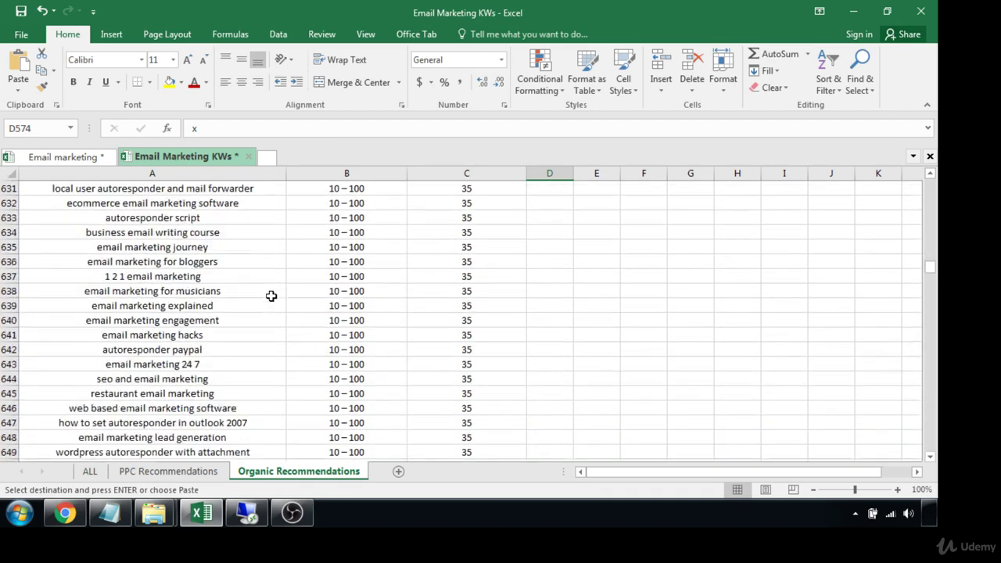
scroll(271, 295, down, 2)
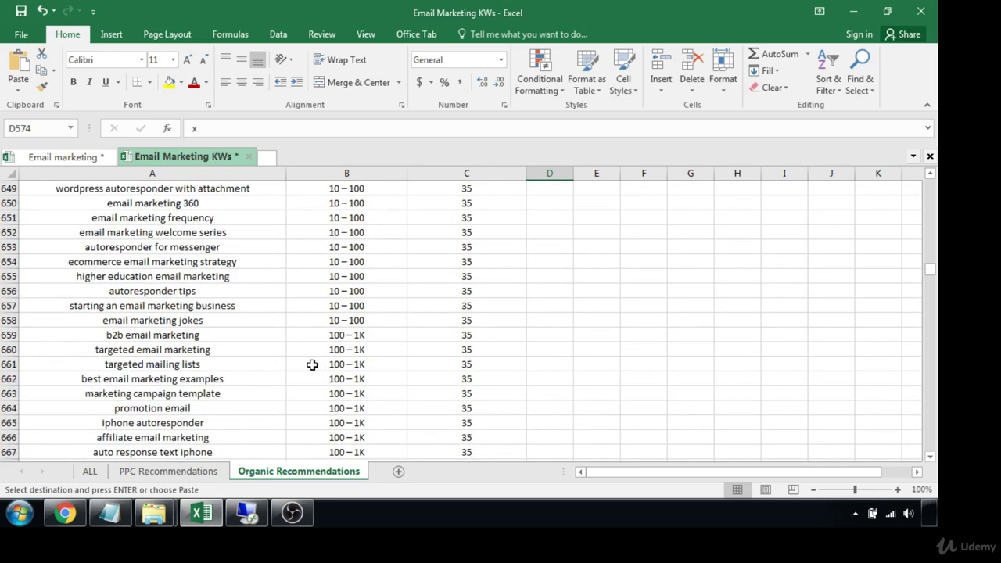
click(534, 351)
text(x)
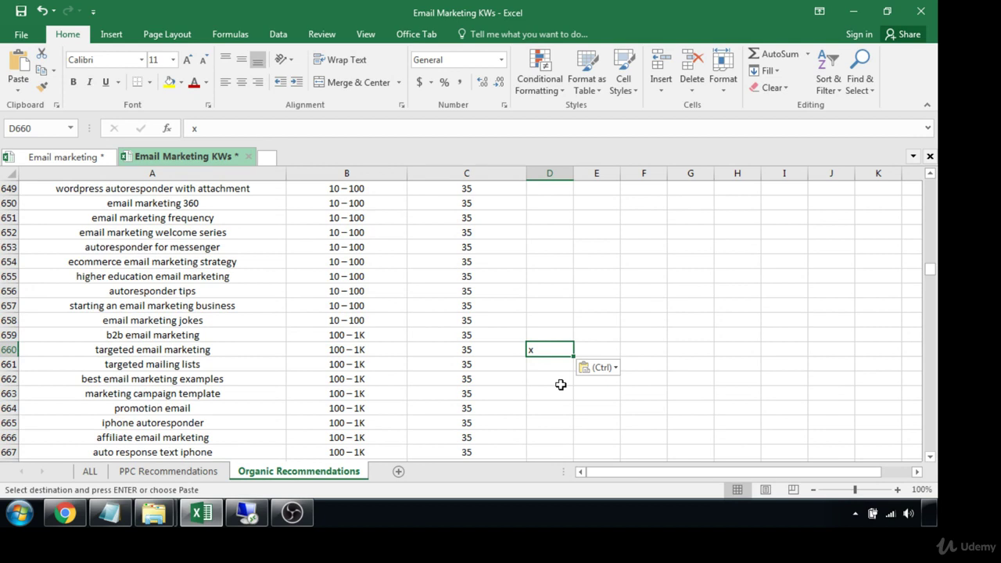
click(547, 380)
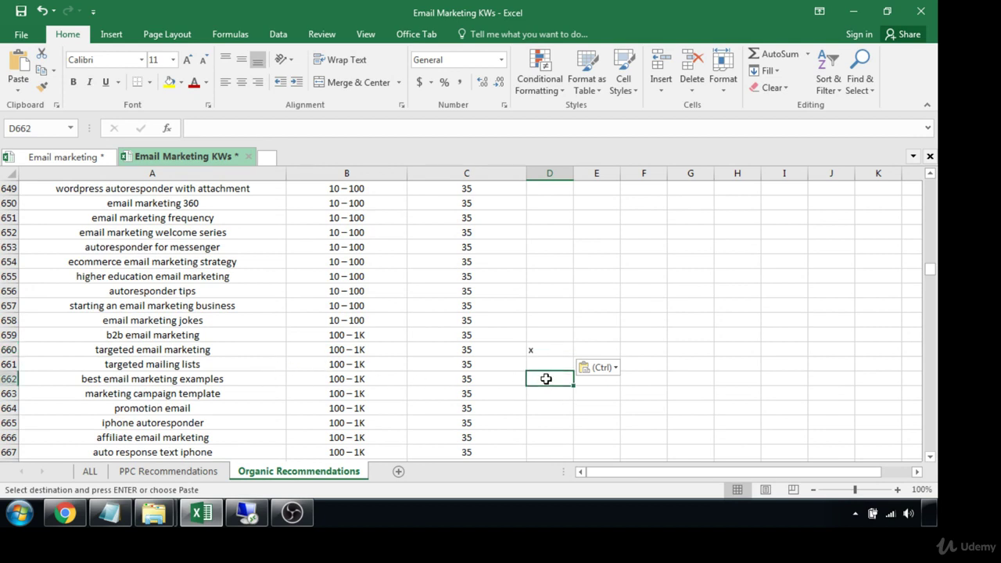
text(x)
Paste the copied x mark beside affiliate email marketing in D666 and benefits of email marketing in D668
scroll(543, 378, down, 3)
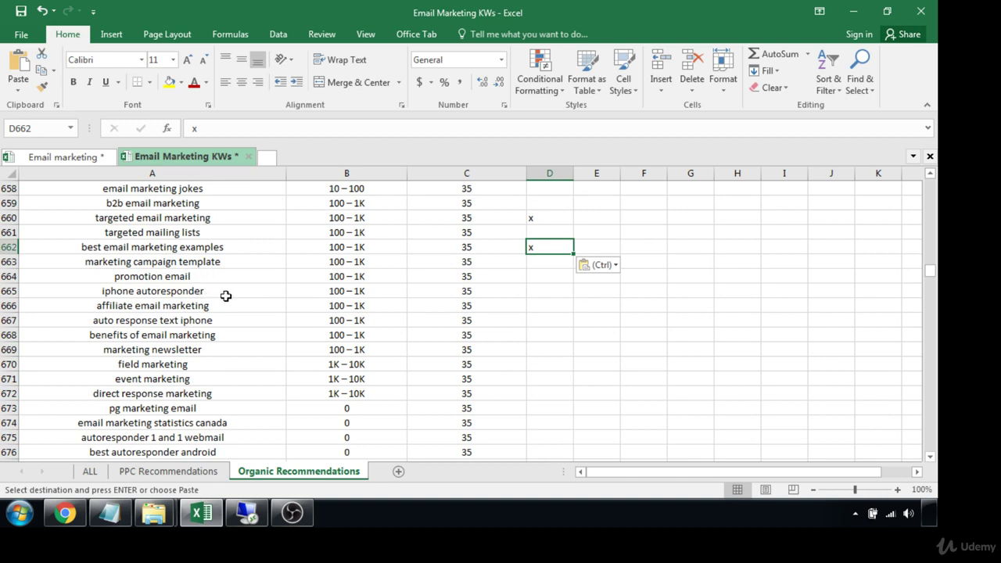
click(538, 306)
text(x)
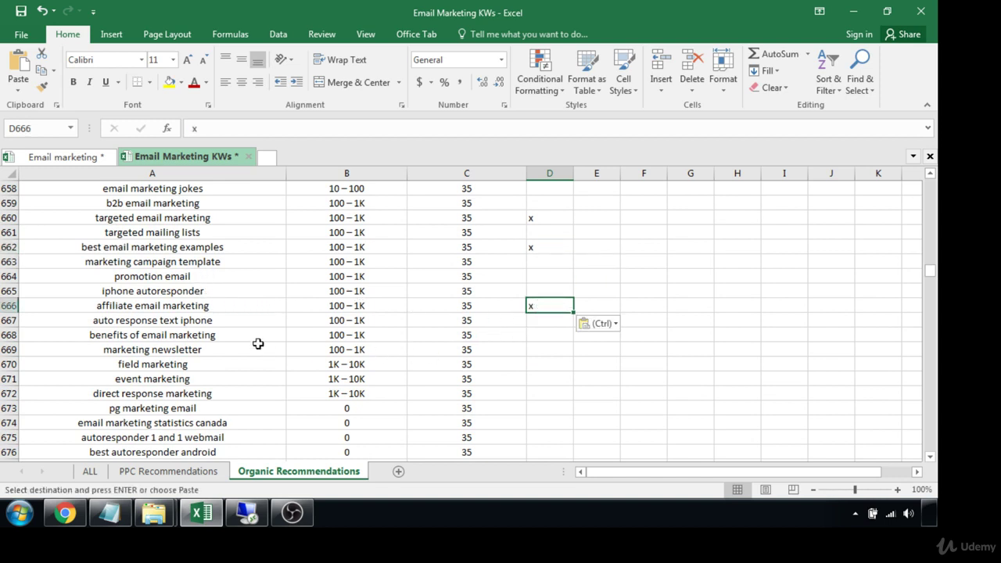
click(549, 334)
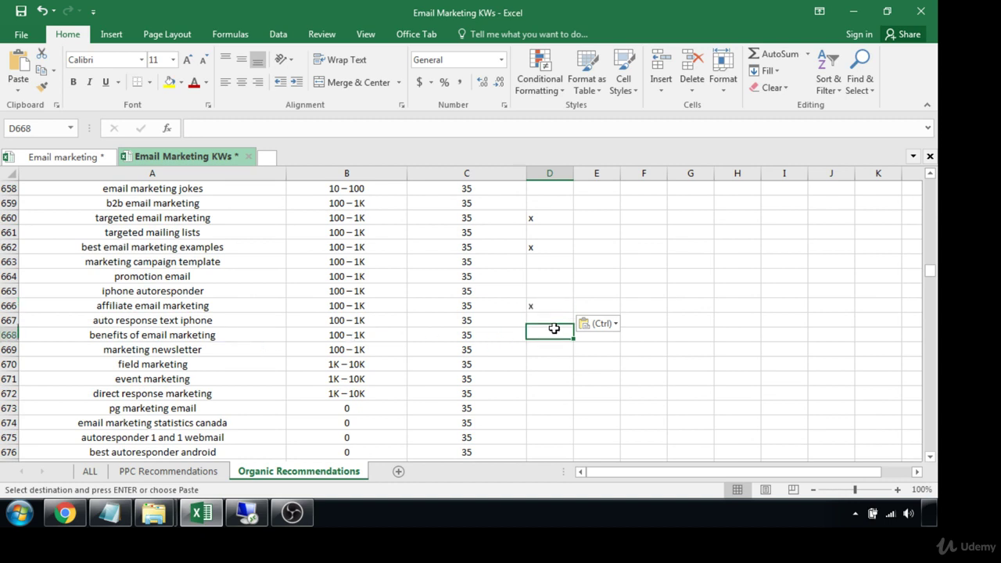
text(x)
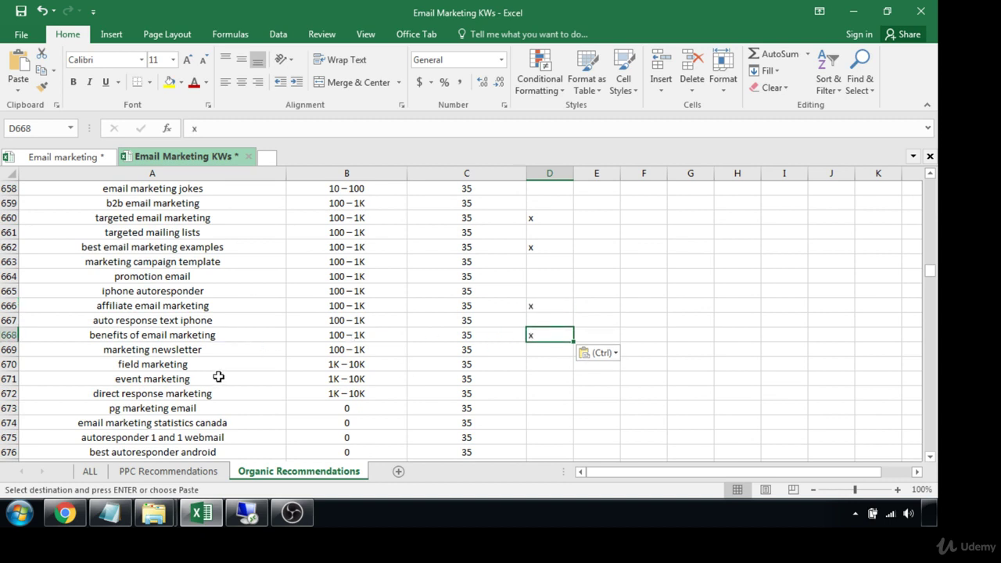
Check the competition 36 keywords and paste the copied x mark into D737 for is email marketing dead and D740 for purchase email lists
scroll(535, 349, down, 8)
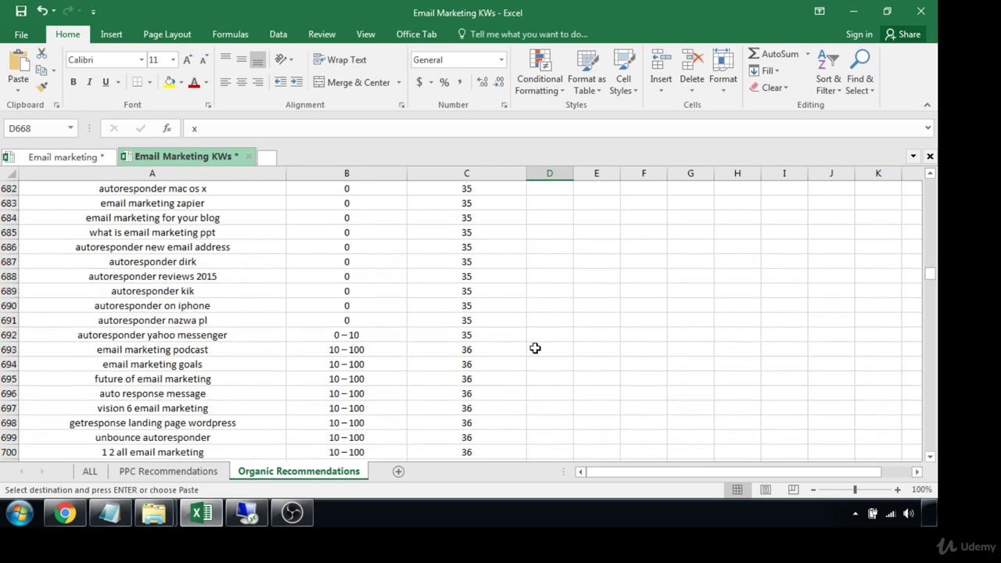
scroll(535, 348, down, 11)
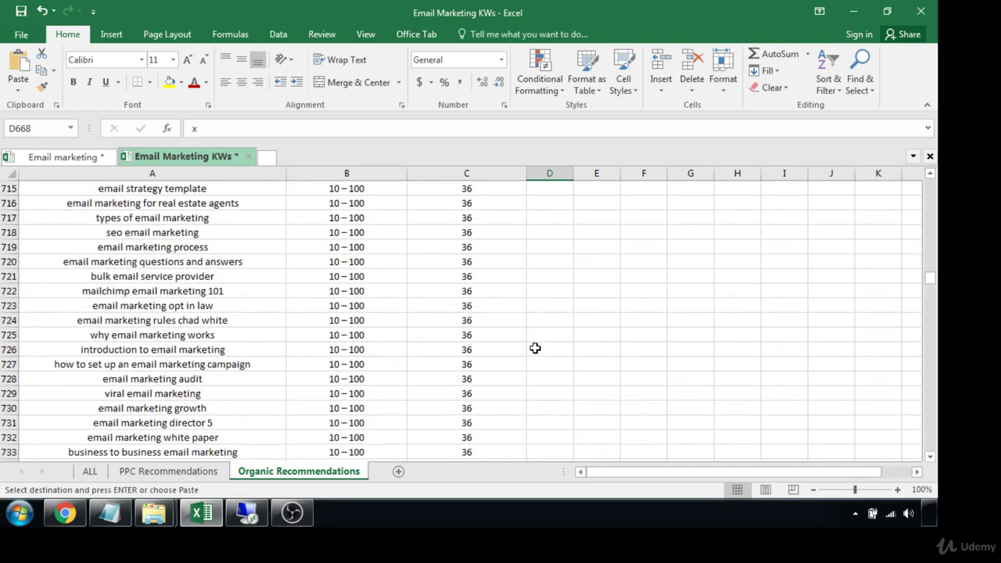
scroll(536, 348, down, 5)
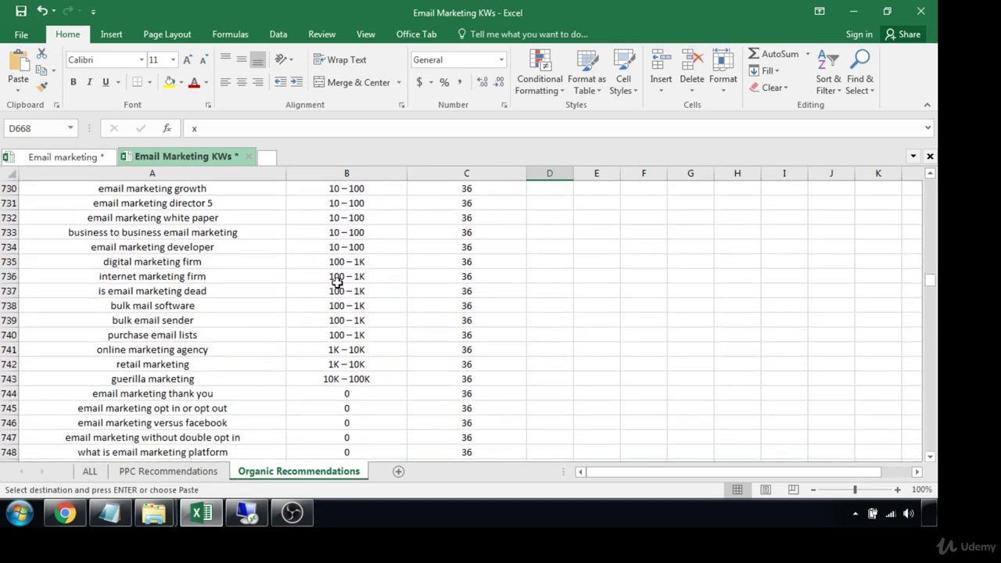
click(539, 294)
text(x)
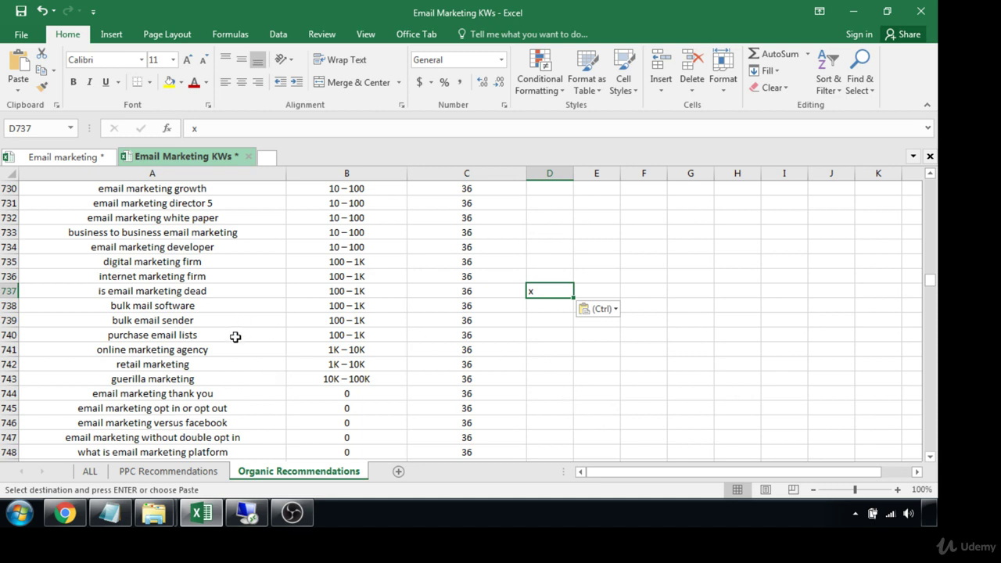
click(553, 338)
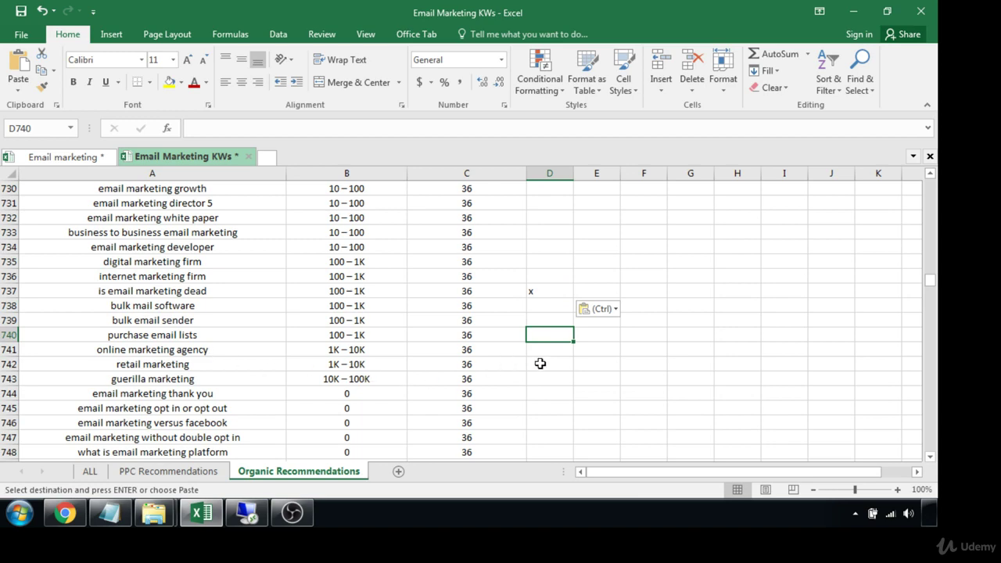
text(x)
Check the competition 37 keywords and paste the copied x mark into D804 for newsletter marketing and D805 for business email lists
scroll(467, 333, down, 4)
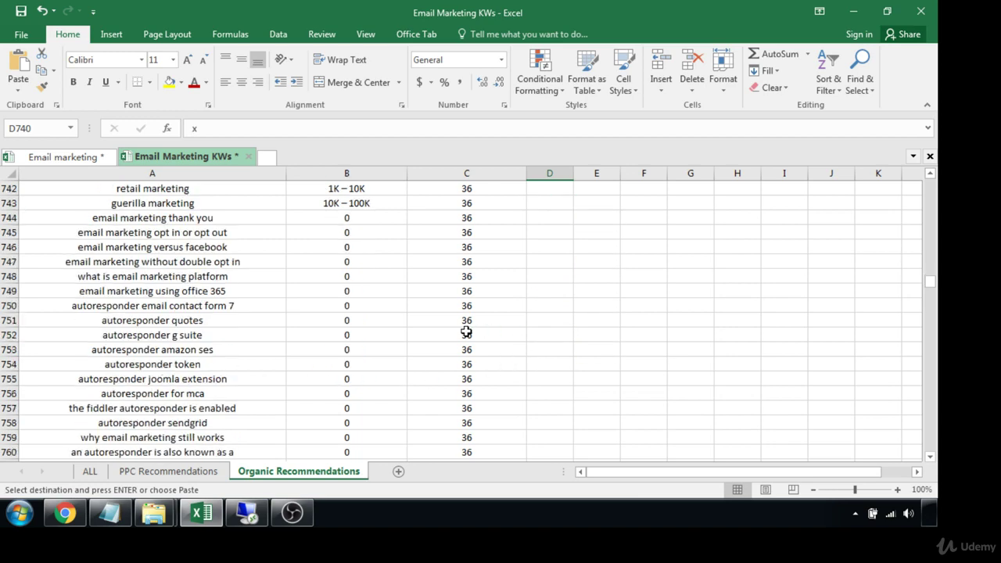
scroll(466, 332, down, 8)
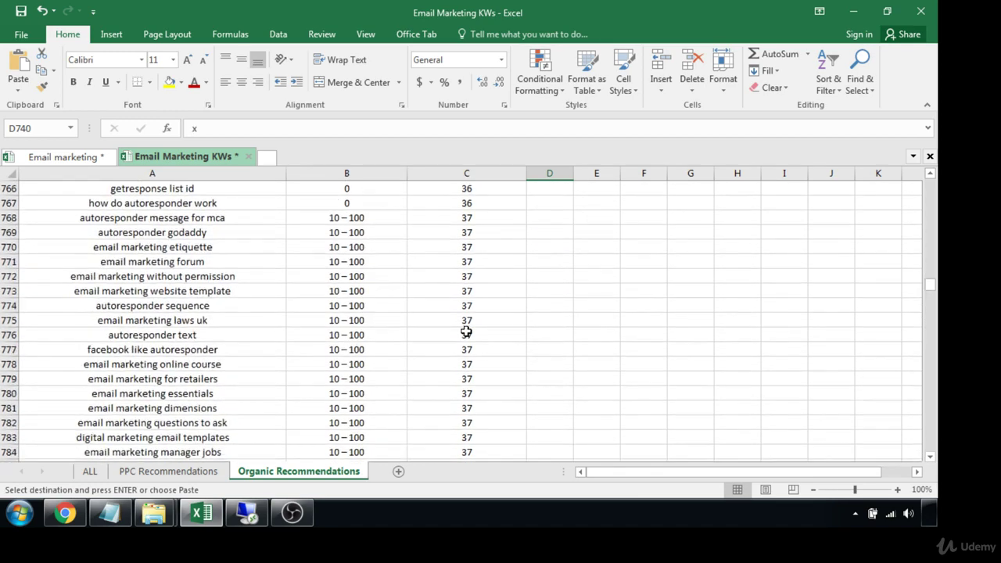
scroll(466, 333, down, 1)
scroll(466, 333, down, 9)
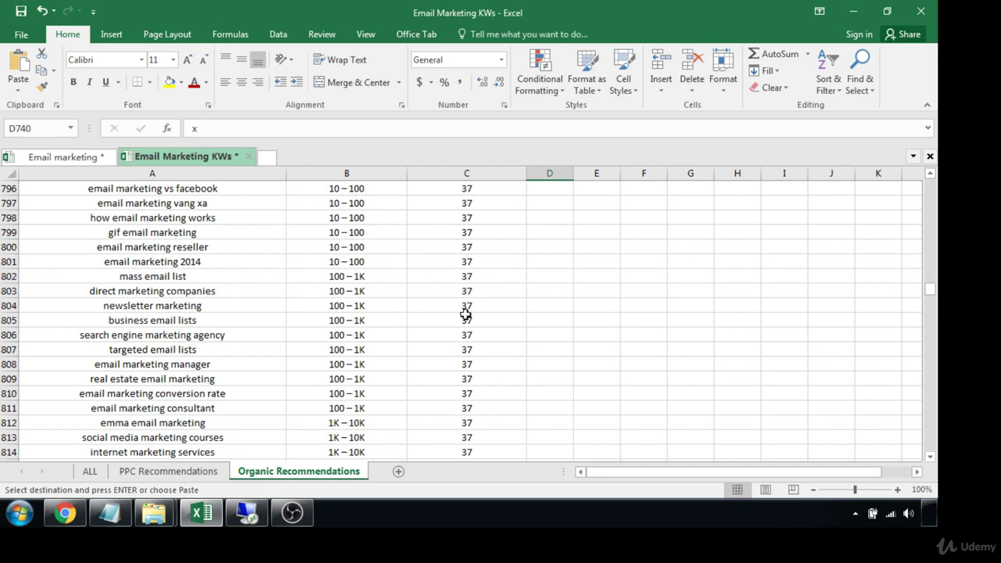
click(530, 306)
key(ctrl+v)
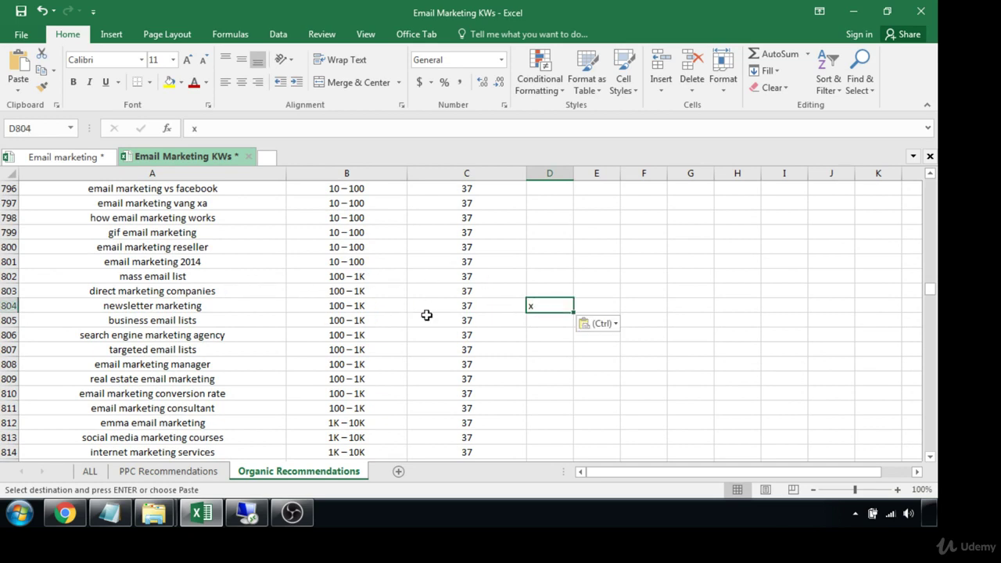
click(545, 322)
text(x)
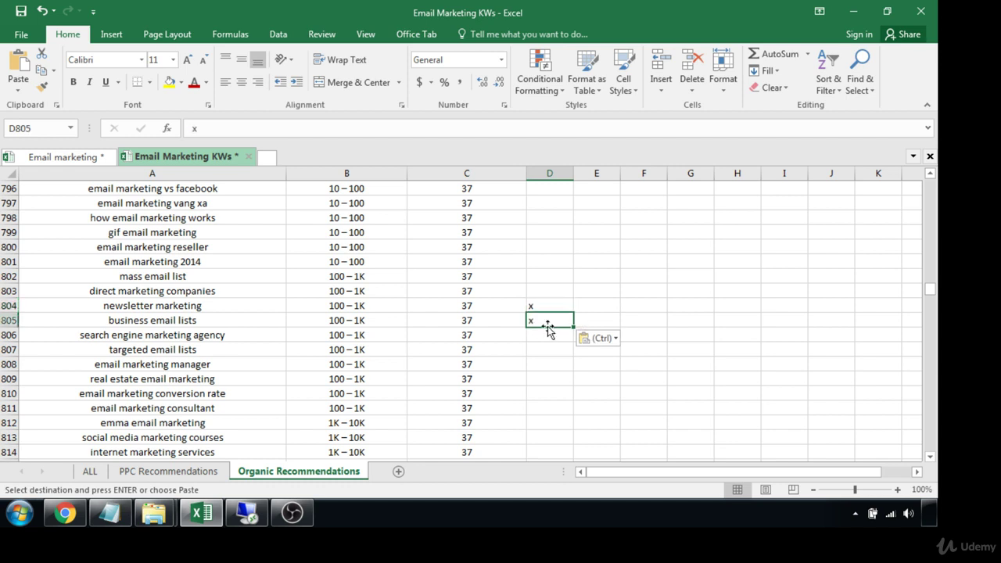
Paste the copied x mark beside targeted email lists in D807, real estate email marketing in D809 and email marketing manager in D808
click(546, 350)
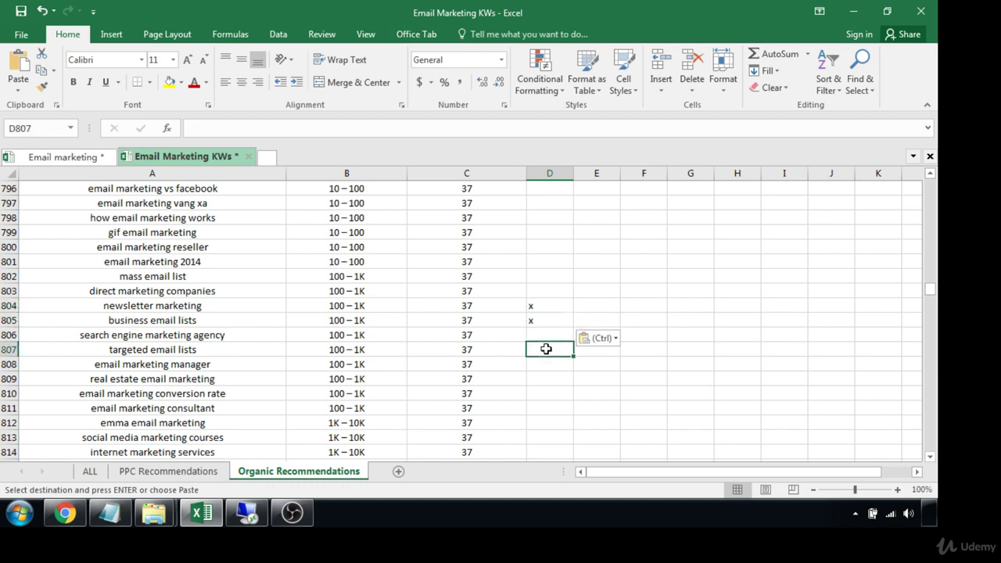
key(ctrl+v)
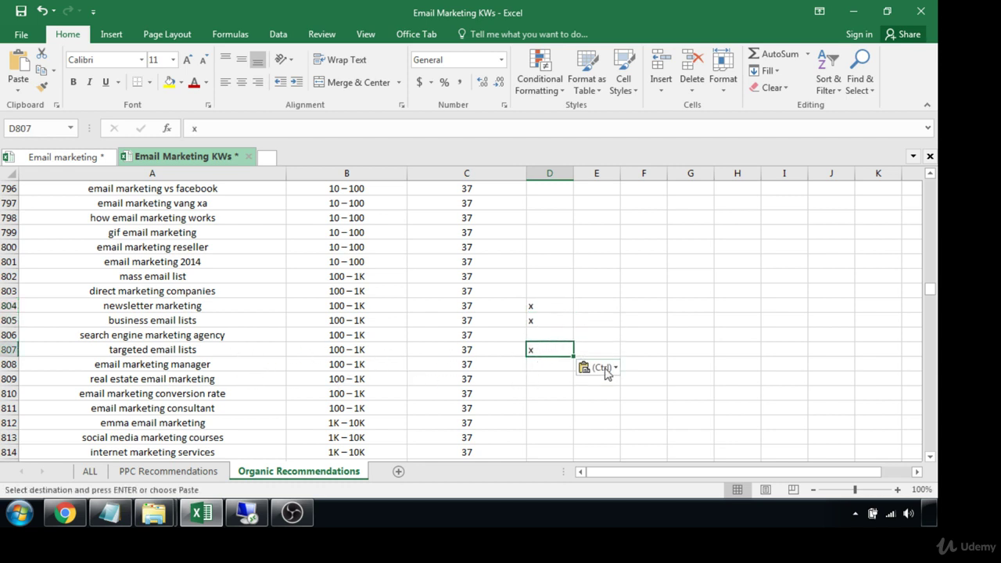
click(547, 379)
key(Return)
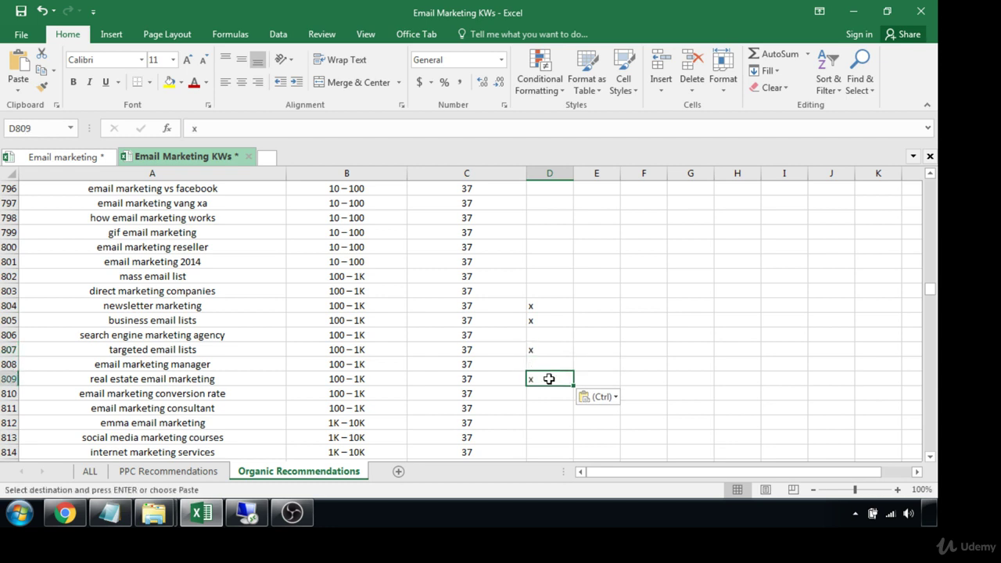
click(552, 366)
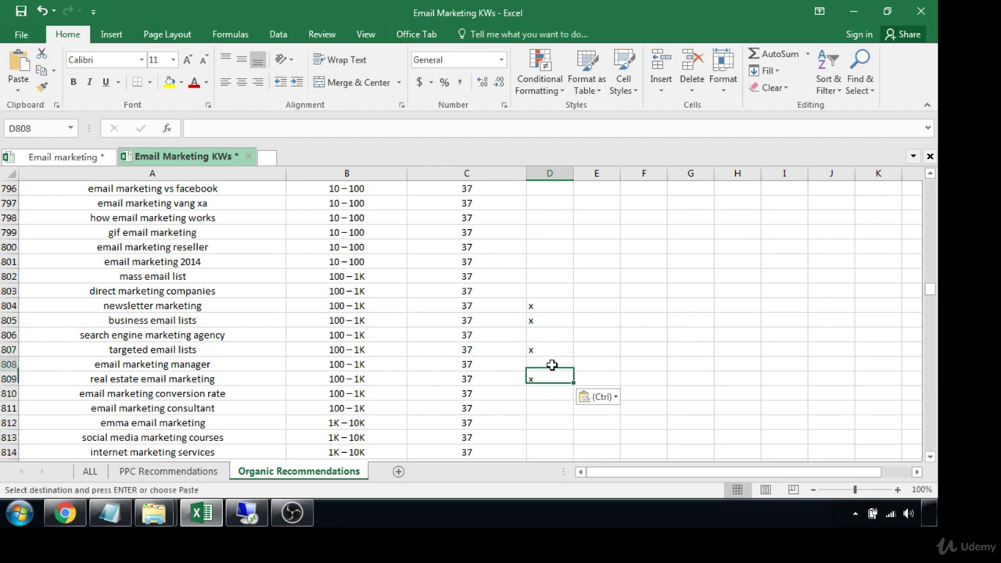
key(ctrl+v)
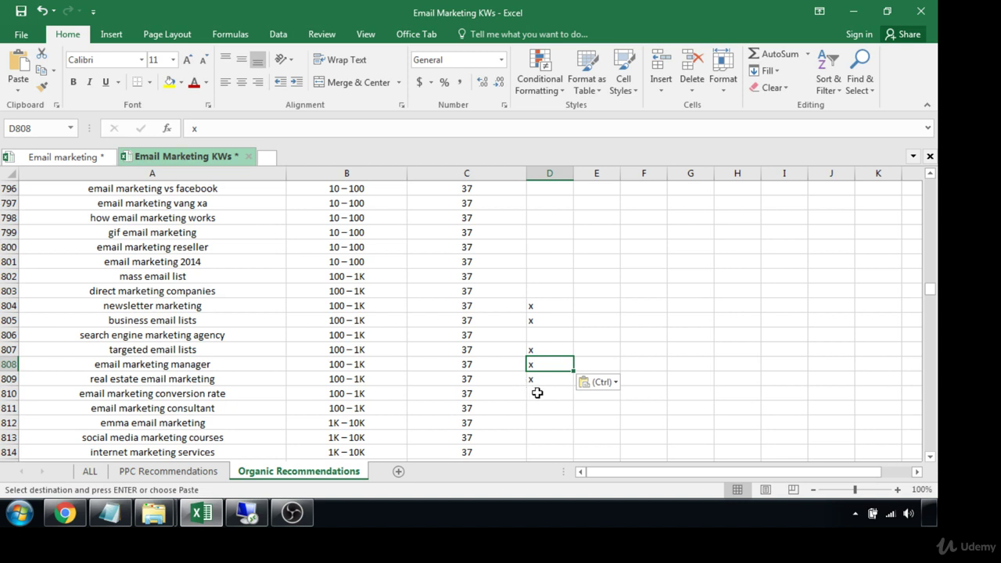
Paste the copied x mark into D810 for email marketing conversion rate and D811 for email marketing consultant
click(537, 393)
key(ctrl+v)
click(546, 410)
text(x)
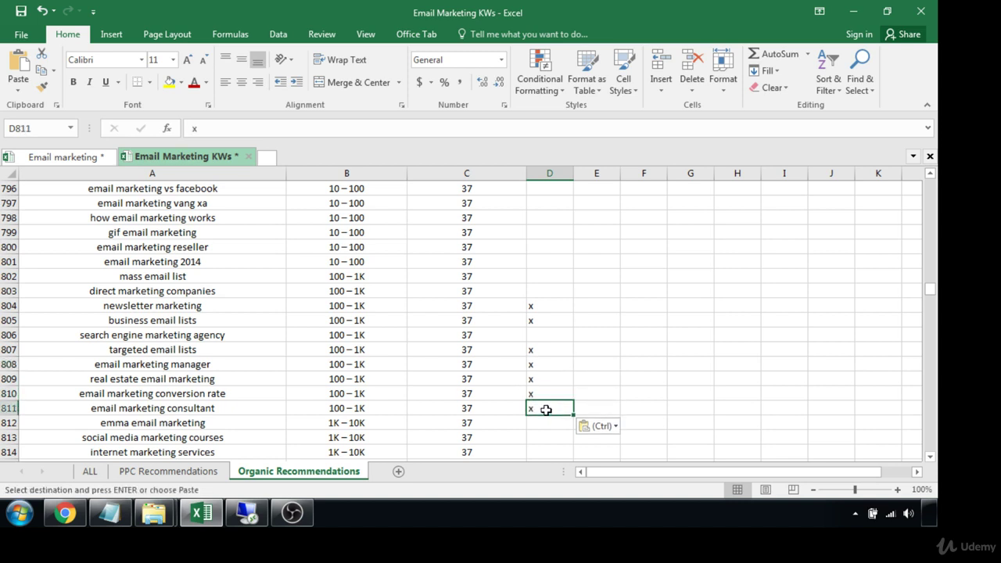
click(543, 424)
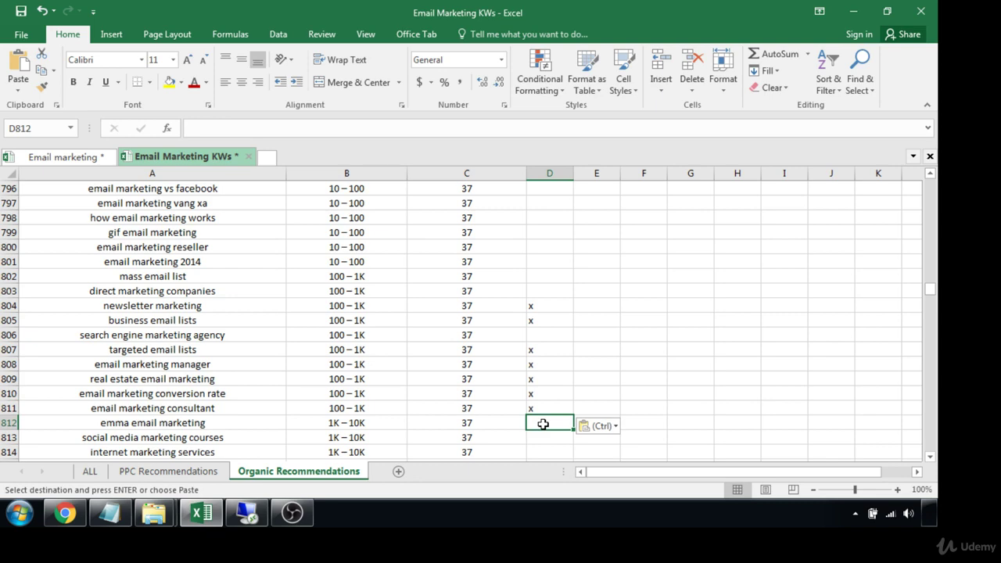
Check the competition 38 keywords and paste the copied x mark into D880 for email marketing design and D881 for free email marketing tools
scroll(543, 424, down, 2)
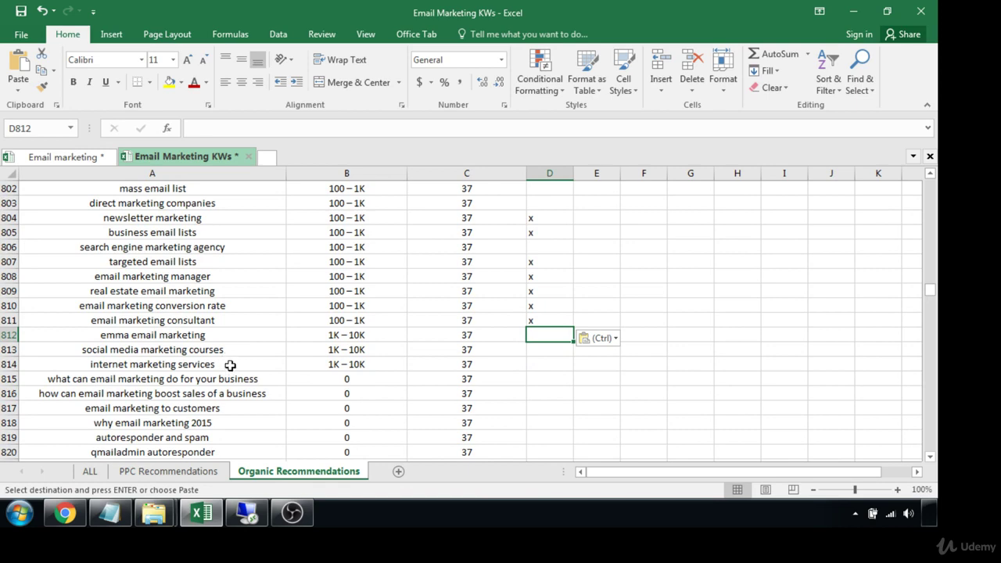
scroll(577, 370, down, 12)
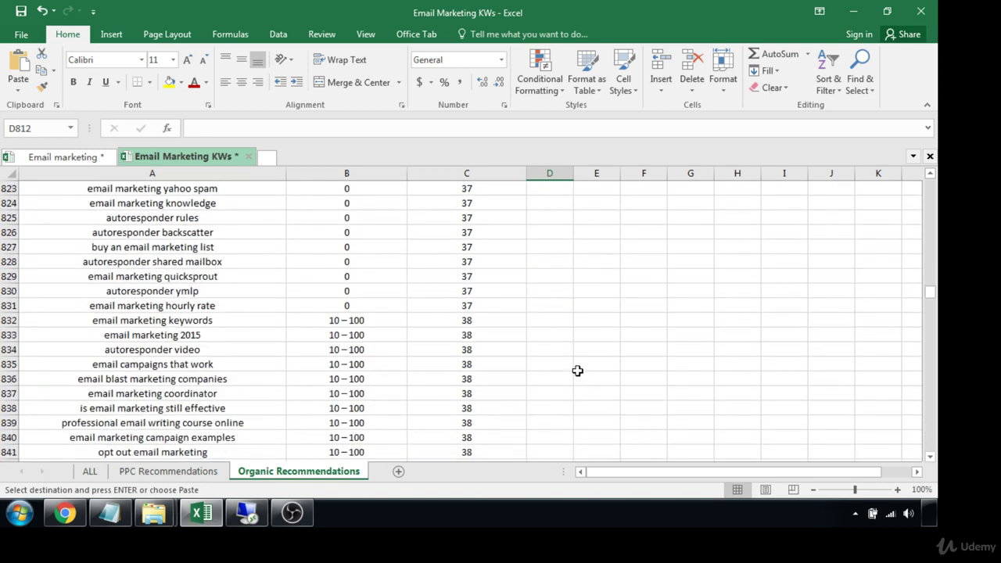
scroll(577, 371, down, 12)
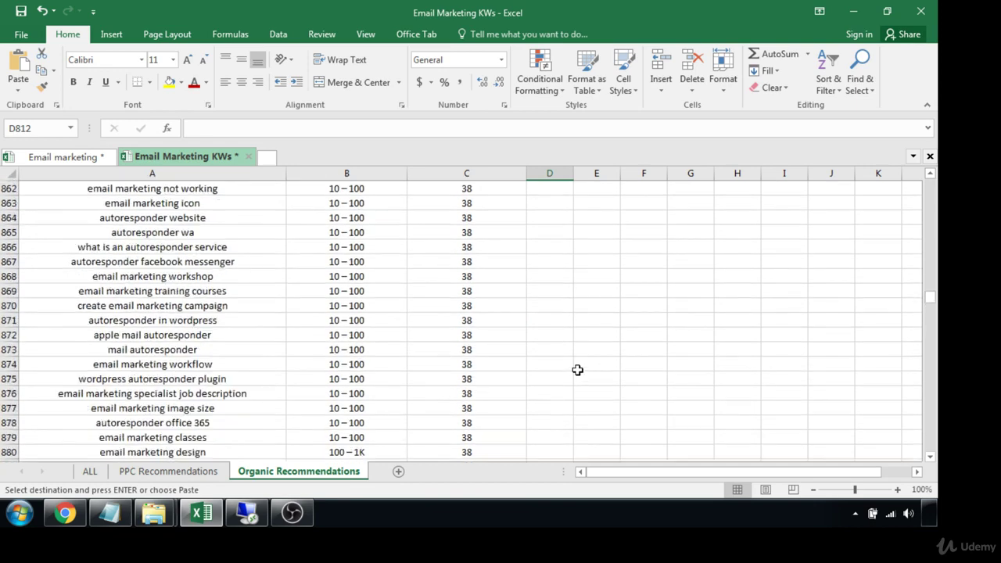
scroll(578, 371, down, 1)
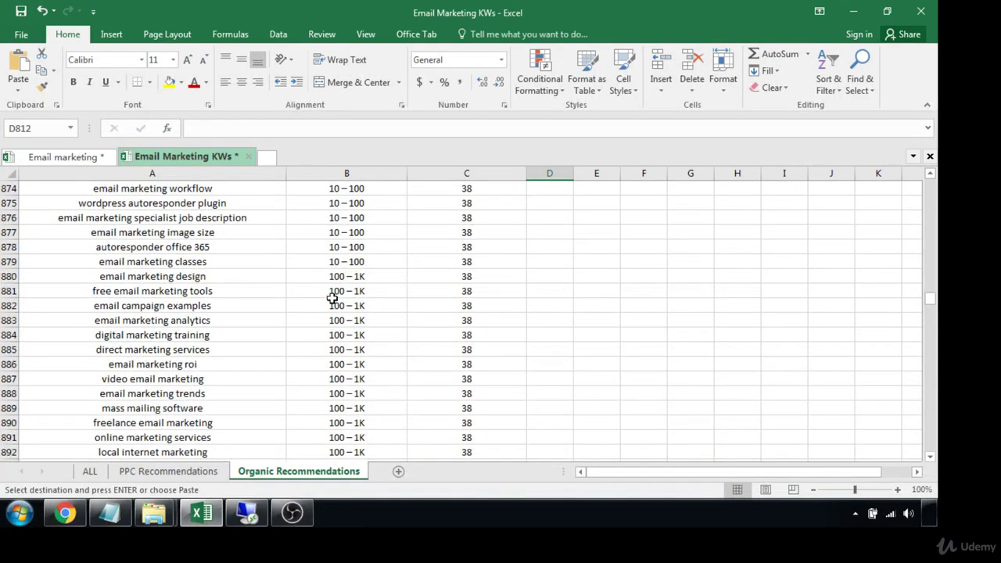
click(542, 276)
text(x)
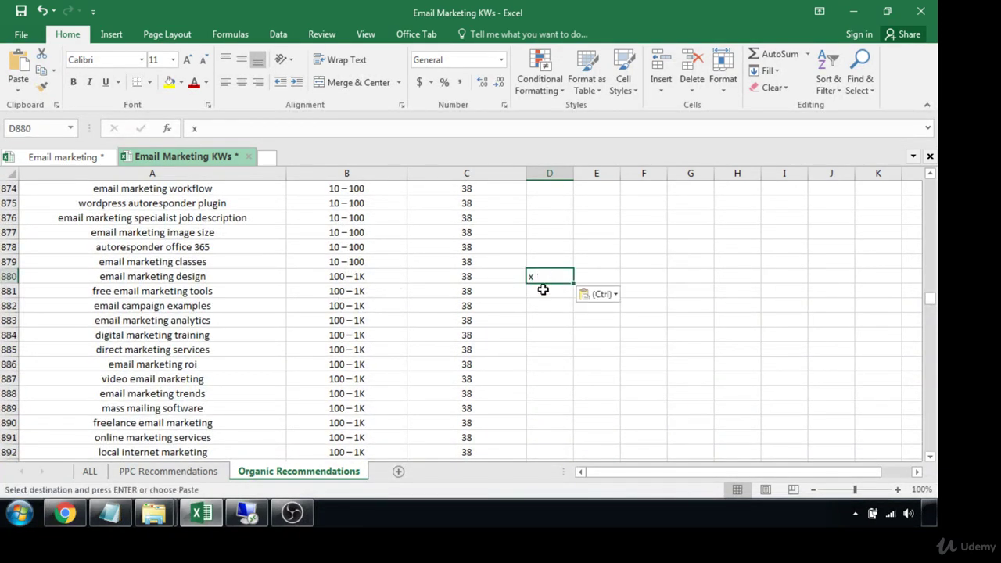
click(540, 292)
key(ctrl+v)
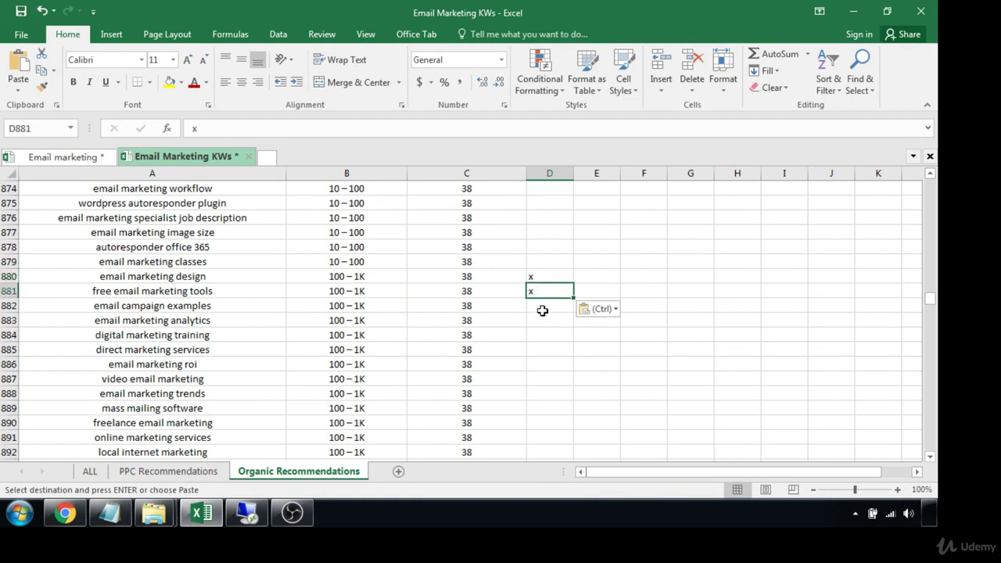
Paste the x mark beside email campaign examples in D882, email marketing analytics in D883 and digital marketing training in D884
click(542, 307)
text(x)
click(540, 322)
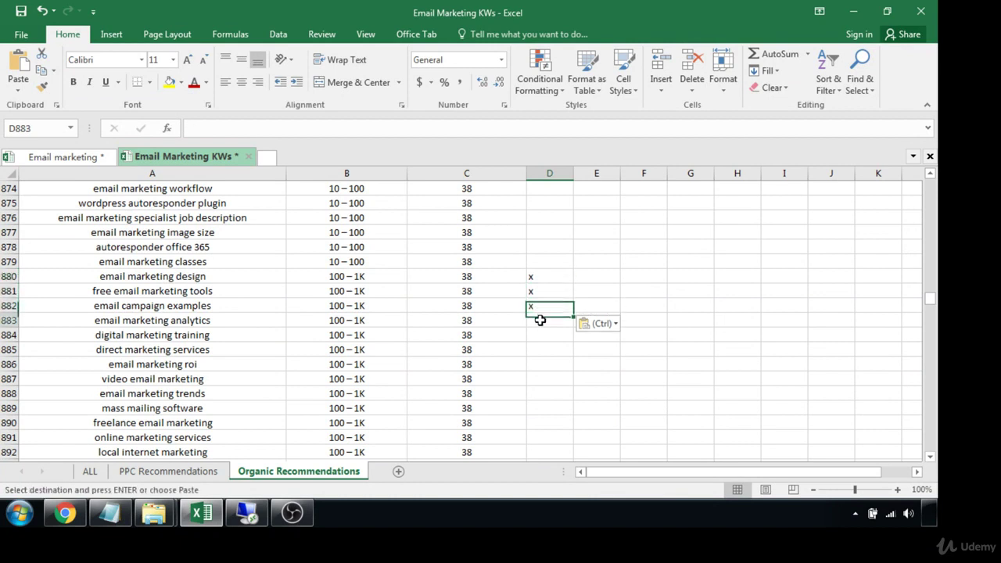
key(ctrl+v)
click(537, 337)
key(ctrl+v)
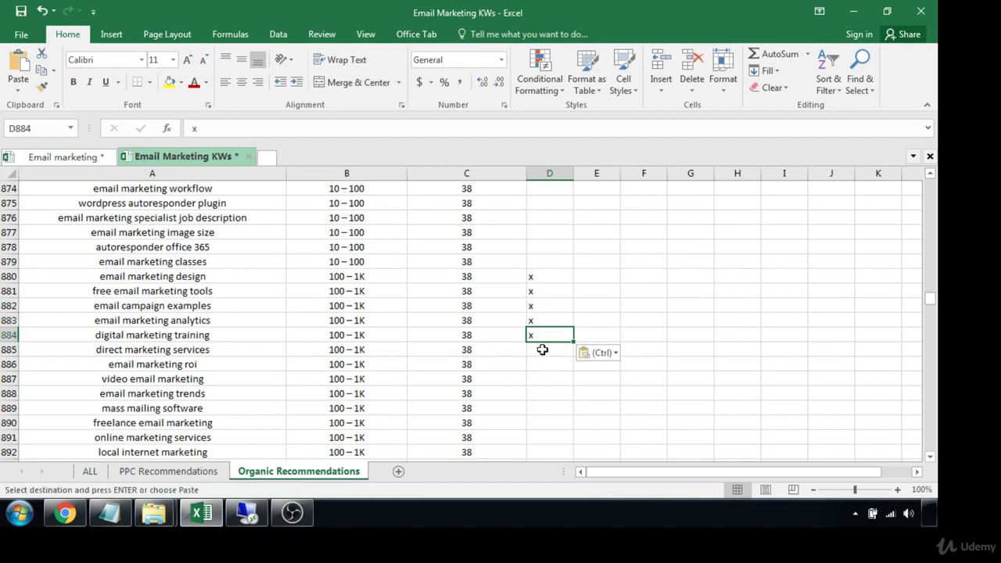
Copy the x mark from D884 again and paste it into D886:D887 for email marketing roi and video email marketing
click(542, 349)
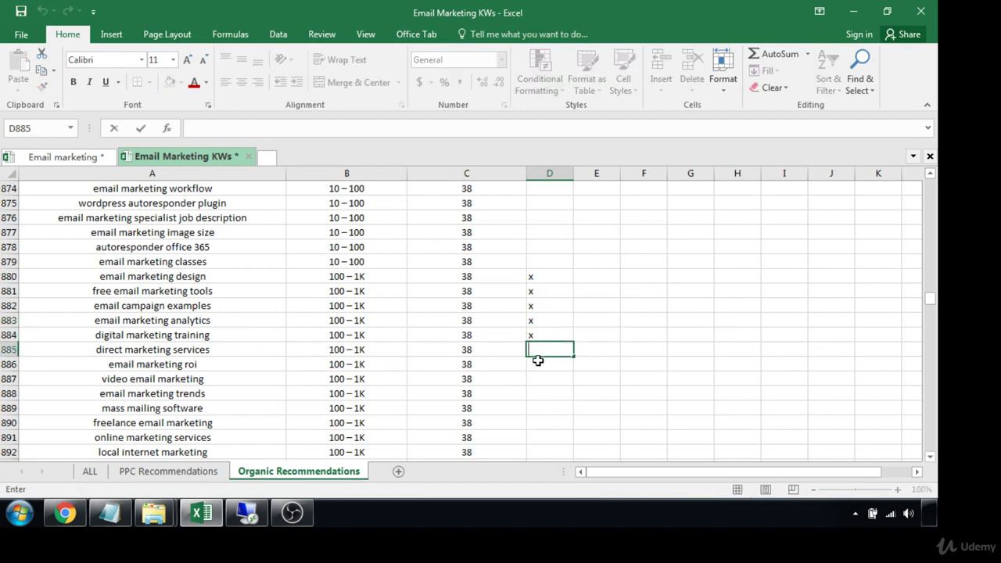
click(539, 363)
click(546, 333)
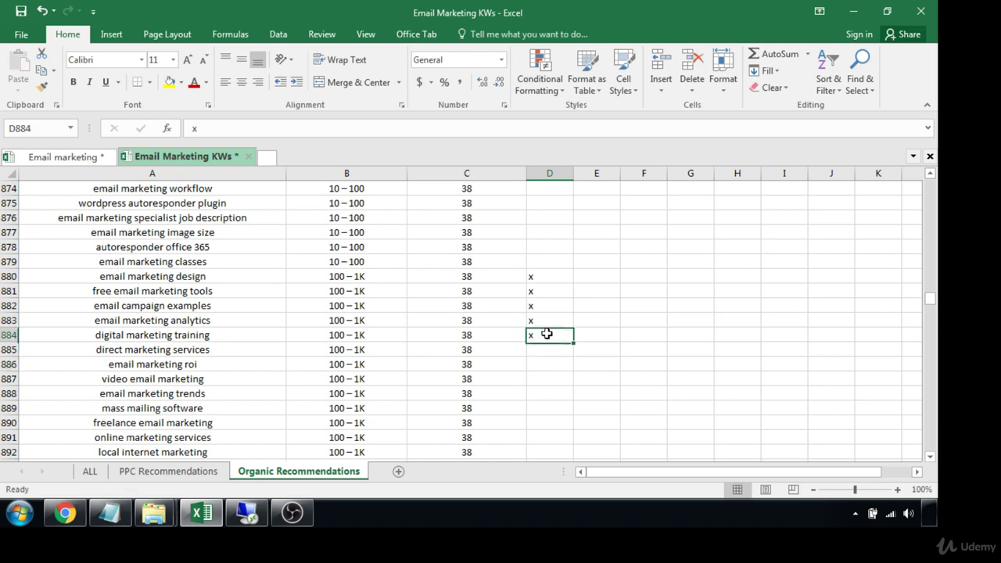
key(ctrl+c)
drag(539, 369, 540, 375)
key(ctrl+v)
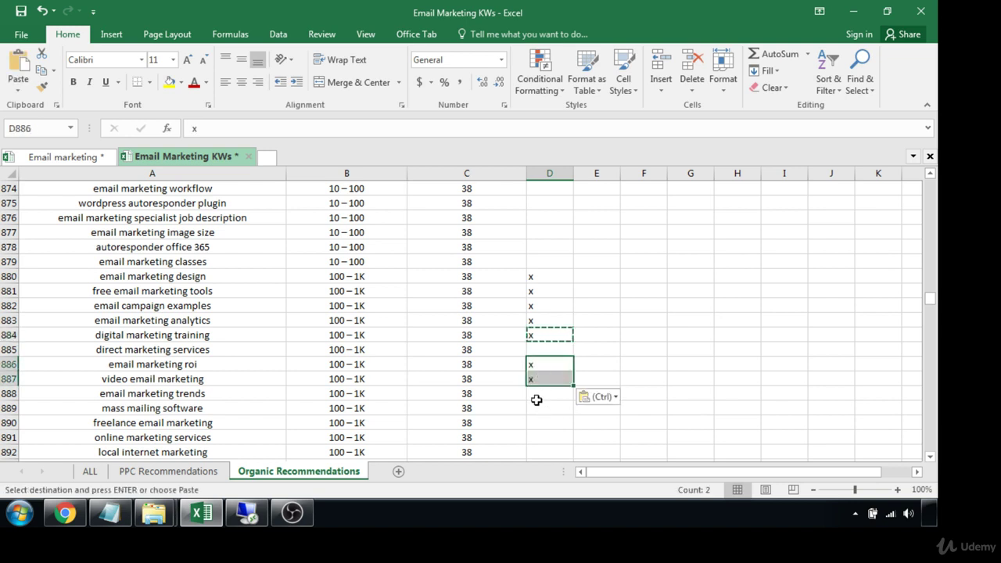
Paste the copied x mark beside email marketing trends in D888 and freelance email marketing in D890
click(537, 394)
key(ctrl+v)
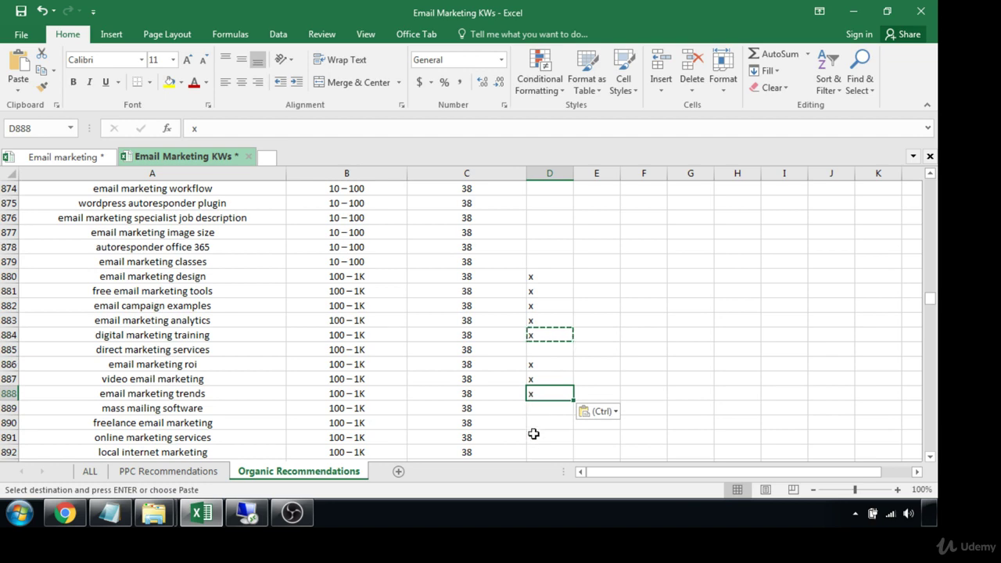
click(531, 424)
key(ctrl+v)
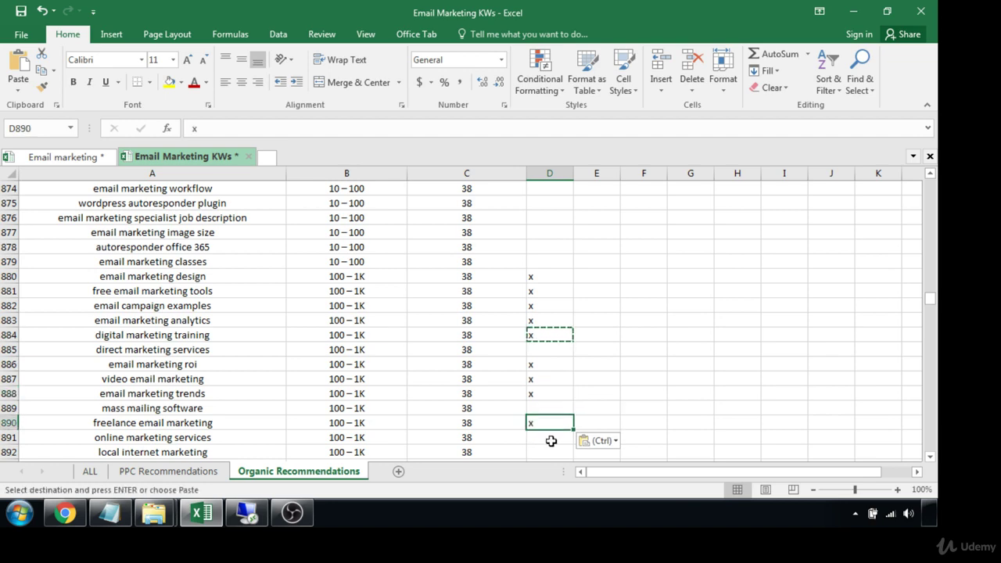
scroll(566, 415, down, 2)
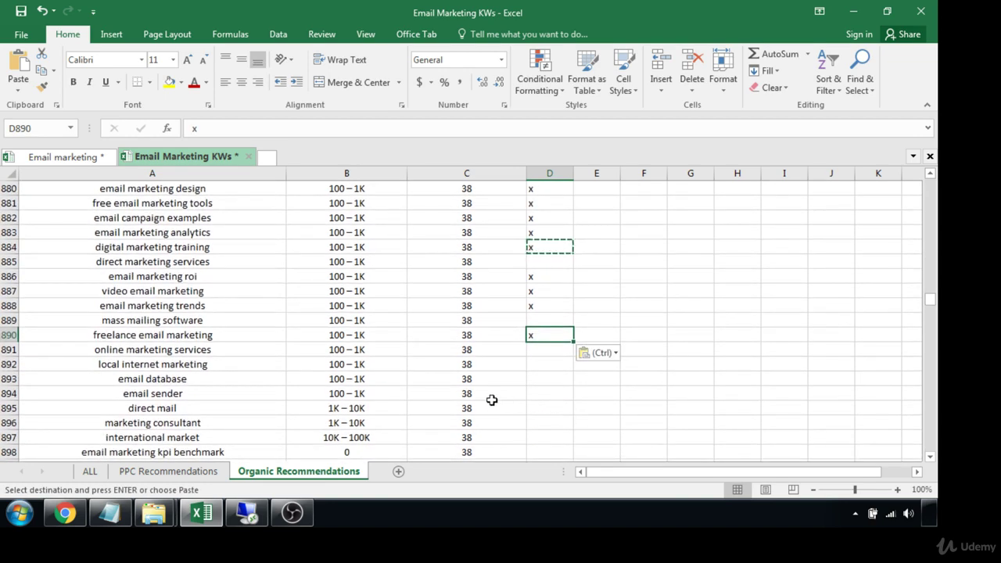
click(544, 376)
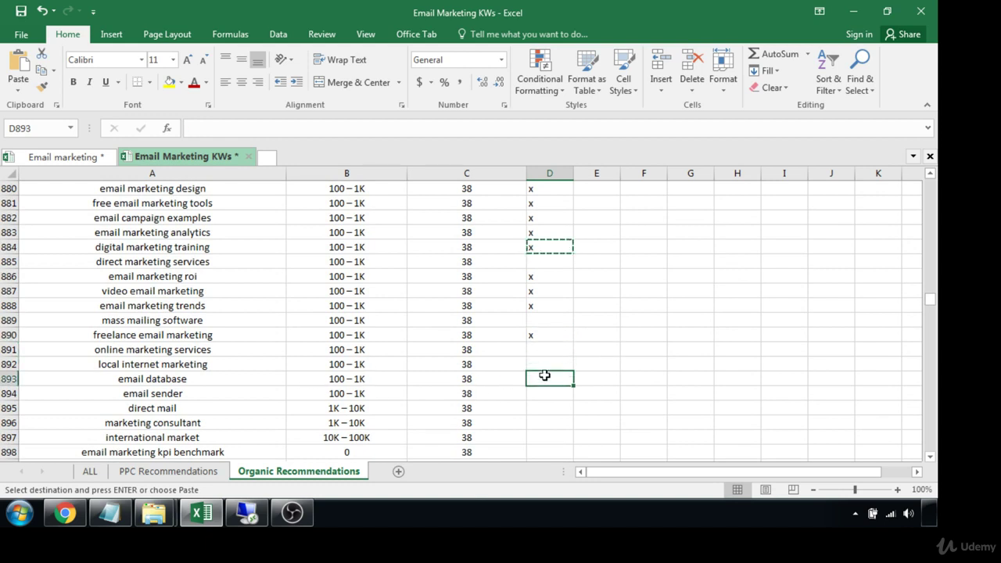
Check the competition 39 keywords and paste the x mark beside email marketing specialist in D968, email leads in D971 and mass email software in D973
scroll(544, 376, down, 2)
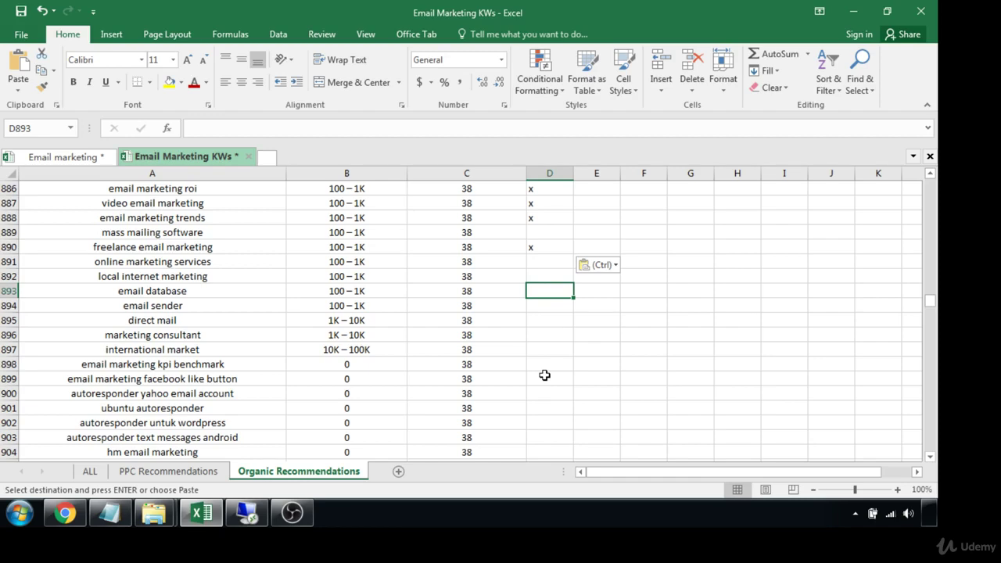
scroll(545, 375, down, 12)
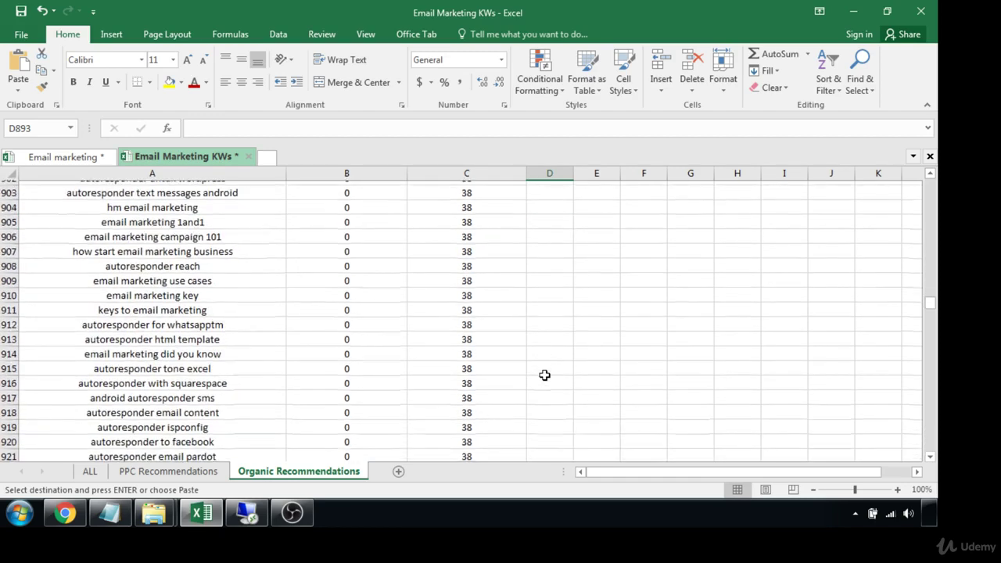
scroll(545, 376, down, 10)
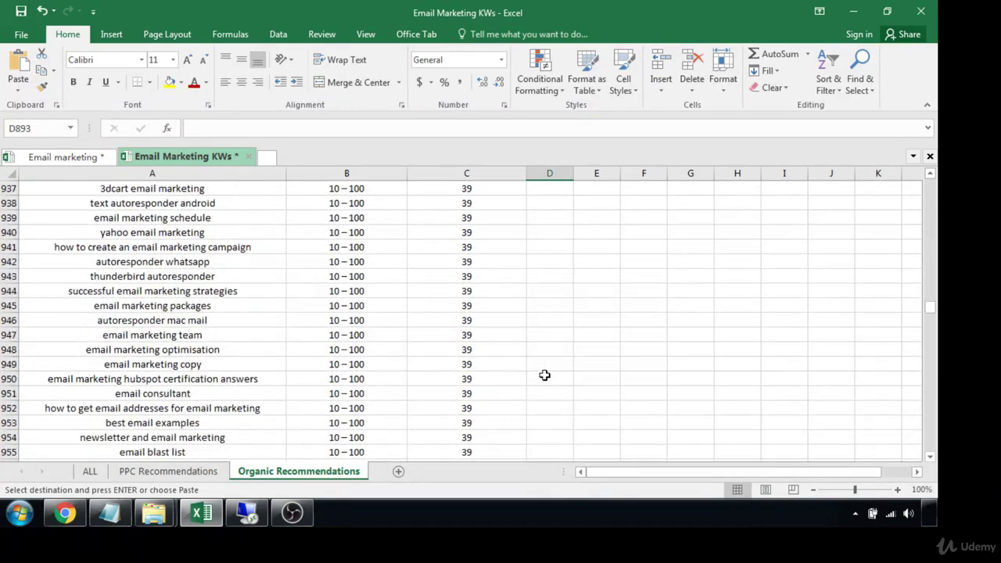
scroll(545, 376, down, 4)
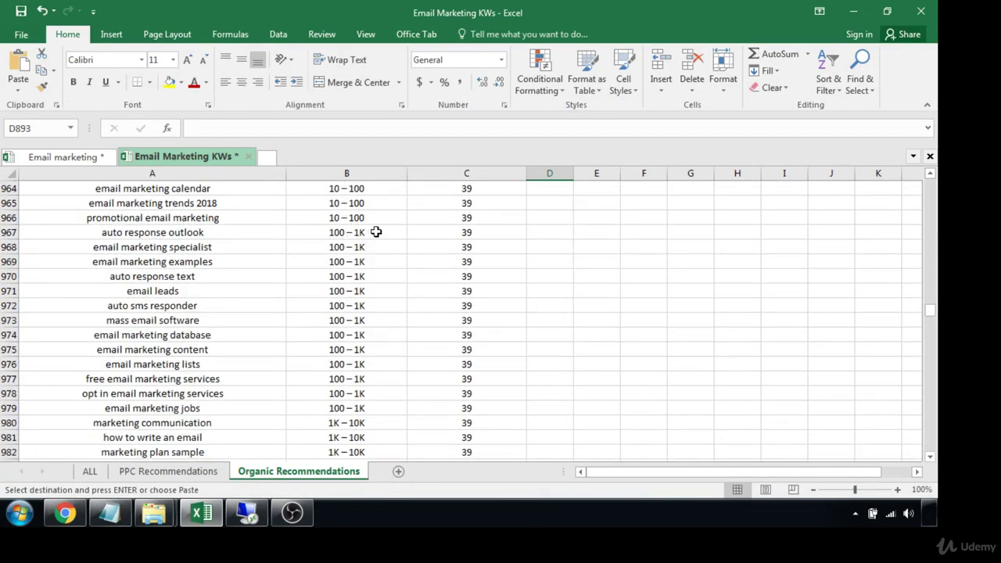
click(546, 245)
key(ctrl+v)
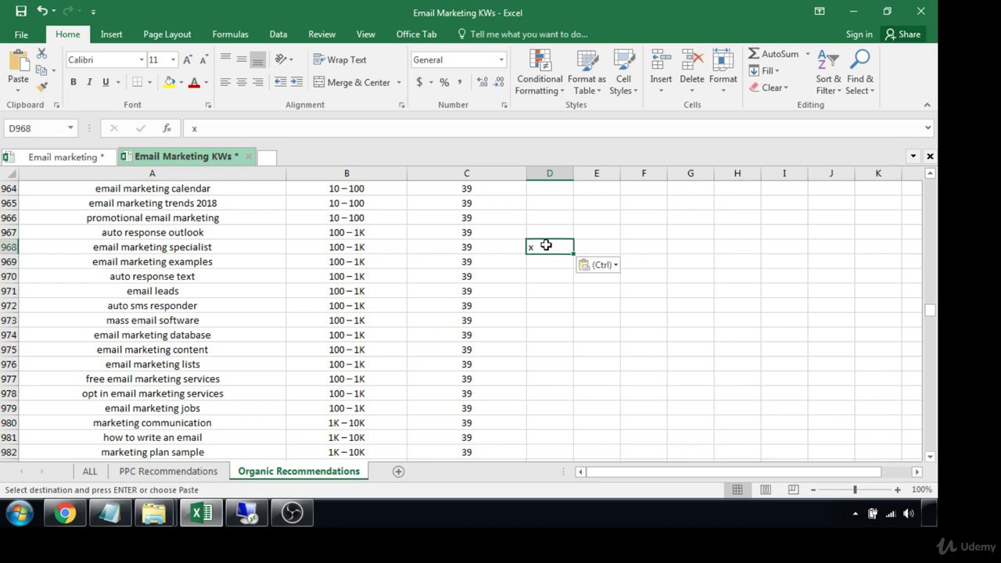
click(547, 288)
key(ctrl+v)
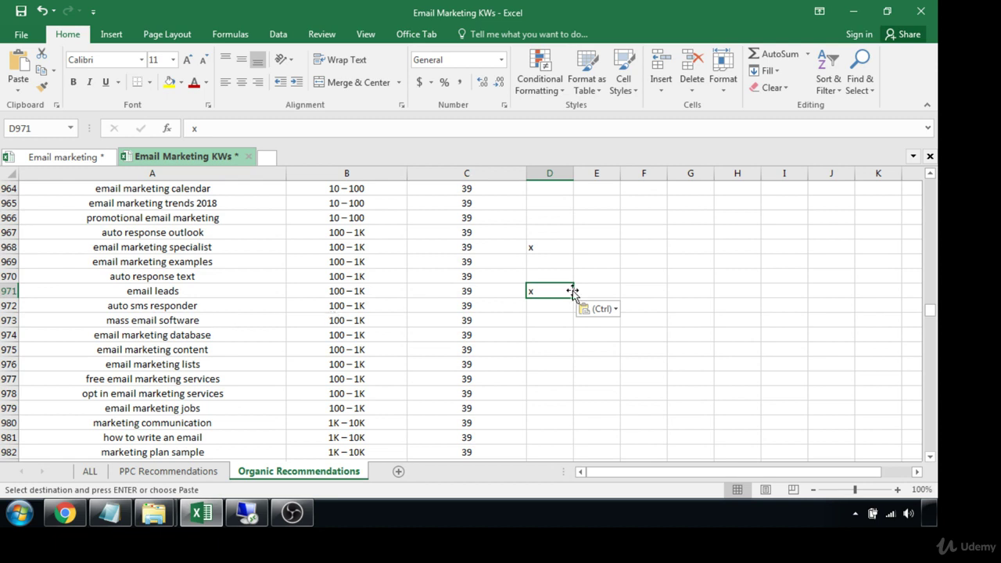
click(540, 320)
key(ctrl+v)
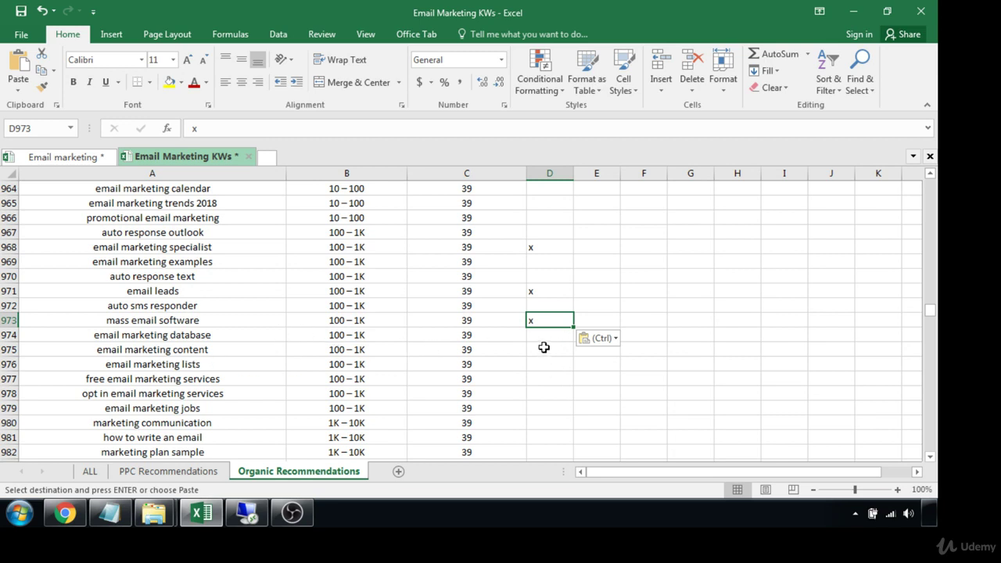
Mark "email marketing content" and "email marketing lists" with an x in column D, rows 975 and 976
key(Down)
key(Down)
key(ctrl+v)
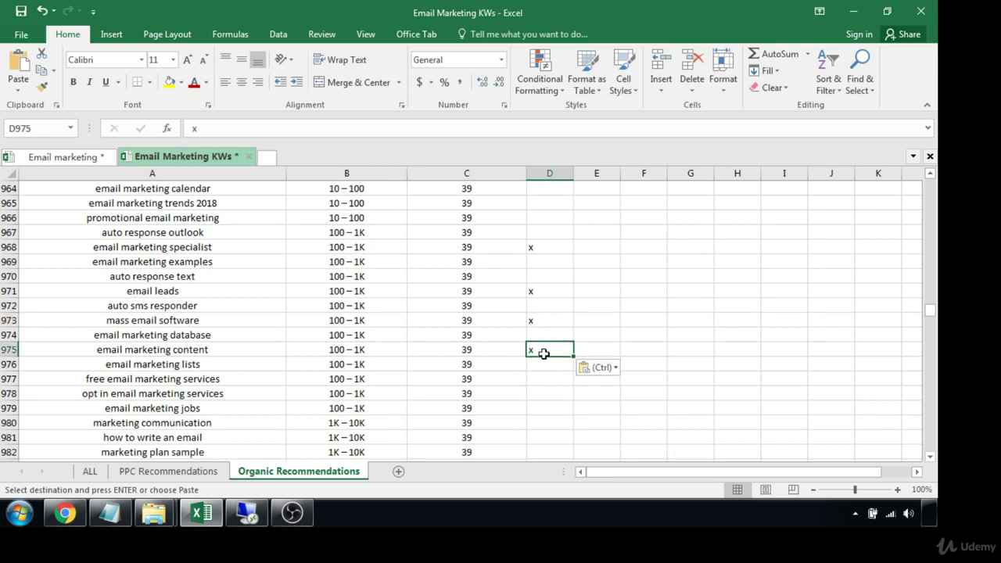
click(538, 367)
key(ctrl+v)
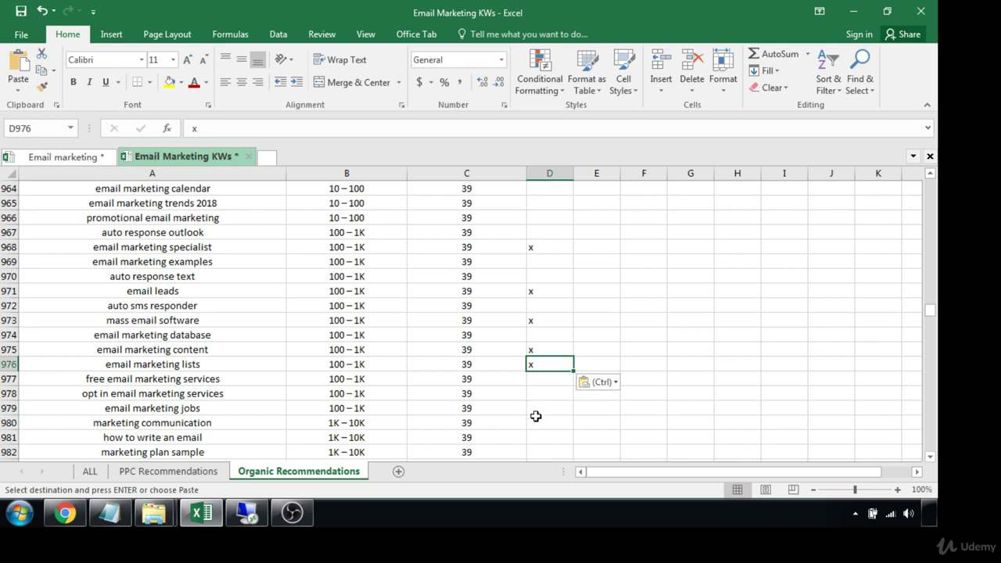
Mark the keyword "how to write an email" in row 981 with an x in column D
key(Down)
key(Down)
key(Down)
key(Down)
key(Down)
key(ctrl+v)
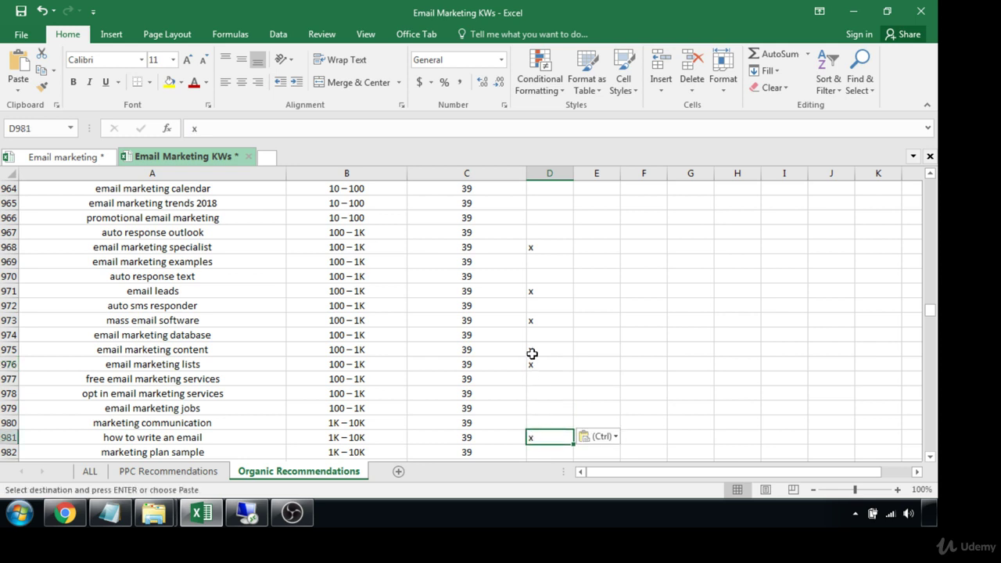
Mark "email training" and "opt in email marketing" with an x in column D, rows 1070 and 1072
click(534, 393)
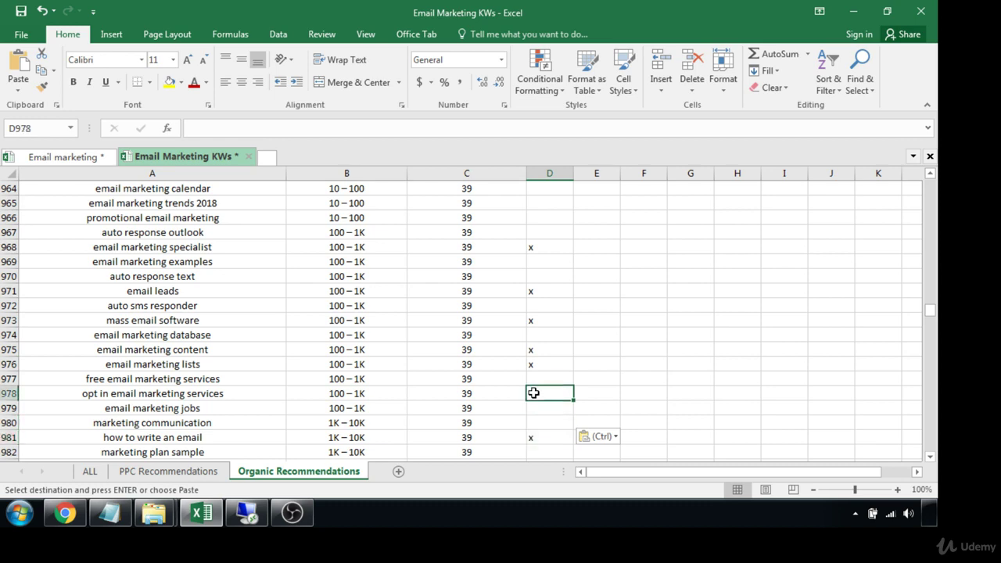
scroll(533, 393, down, 3)
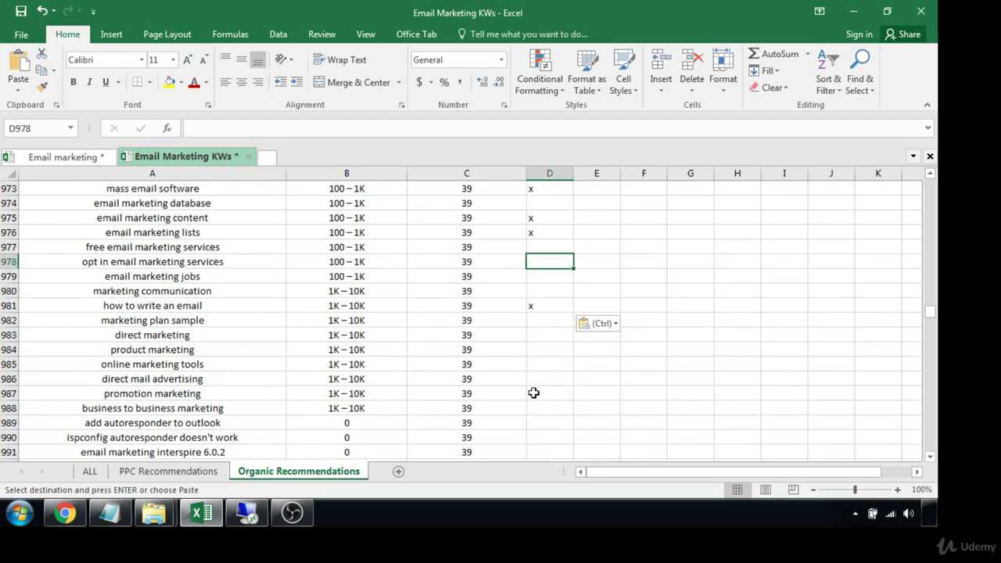
scroll(533, 394, down, 1)
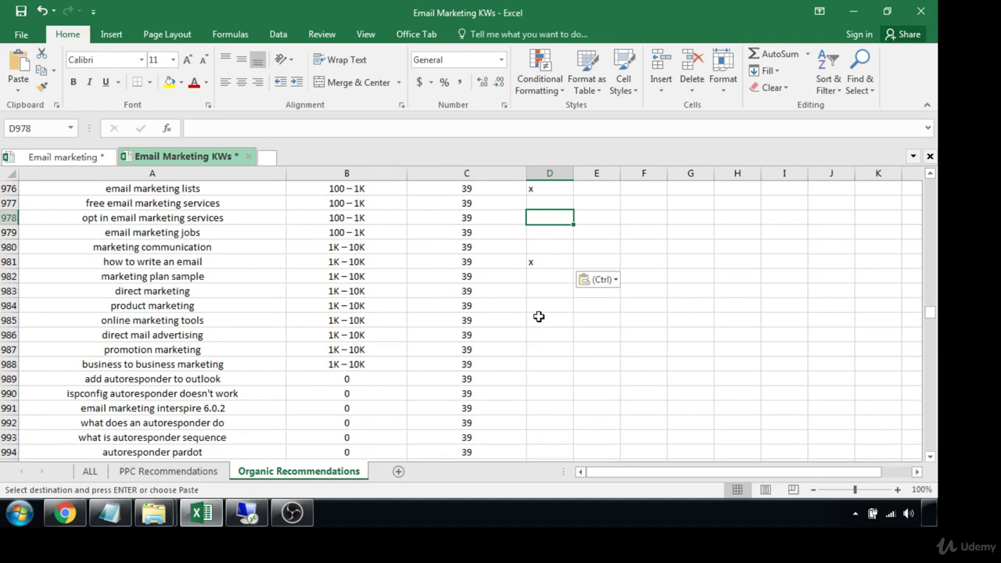
scroll(539, 316, down, 13)
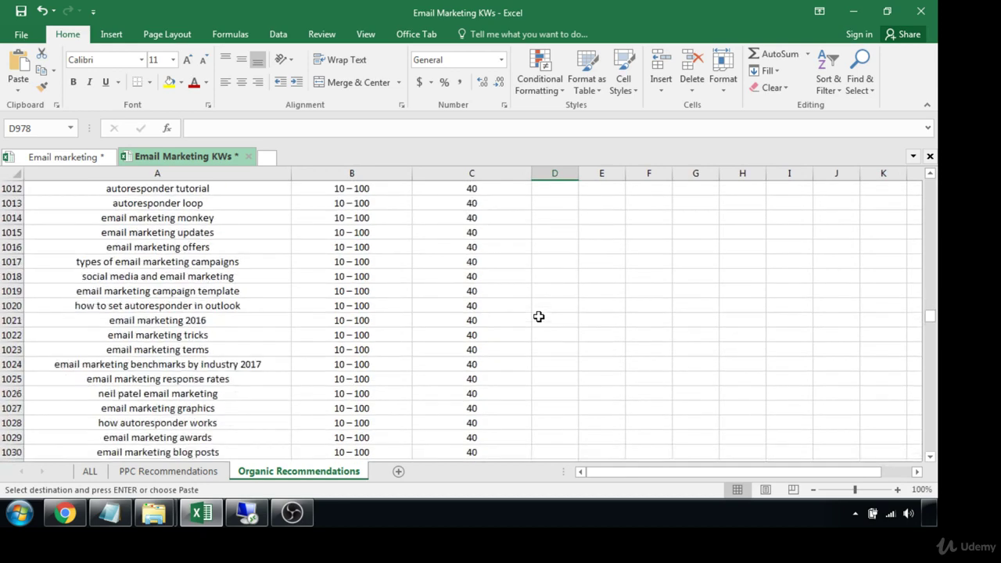
scroll(539, 316, down, 11)
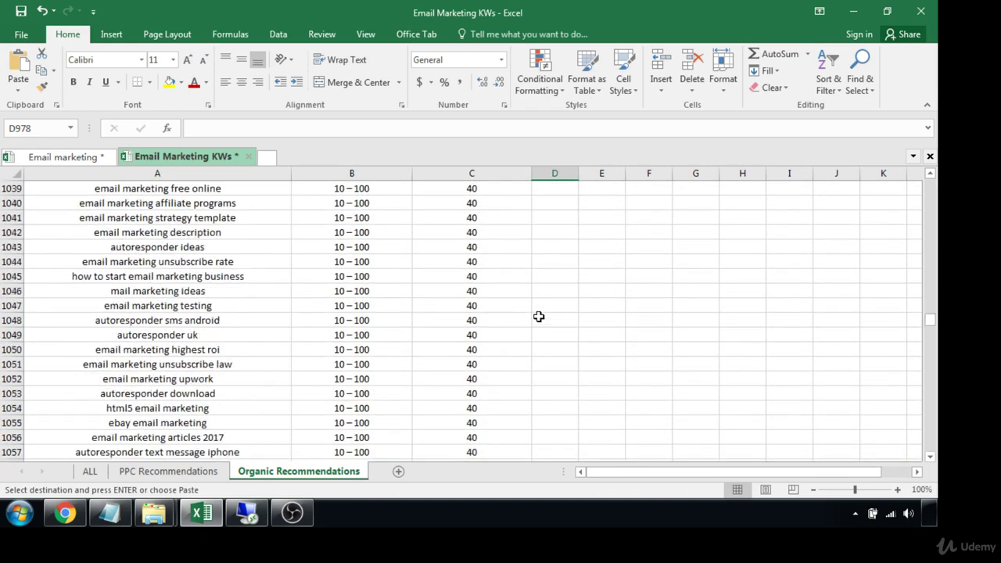
scroll(539, 317, down, 3)
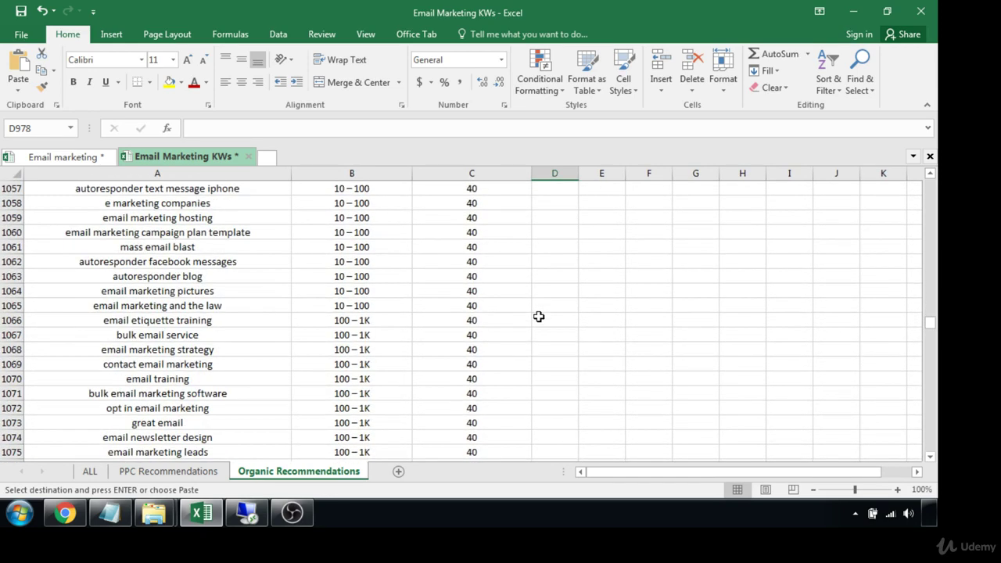
scroll(539, 316, down, 2)
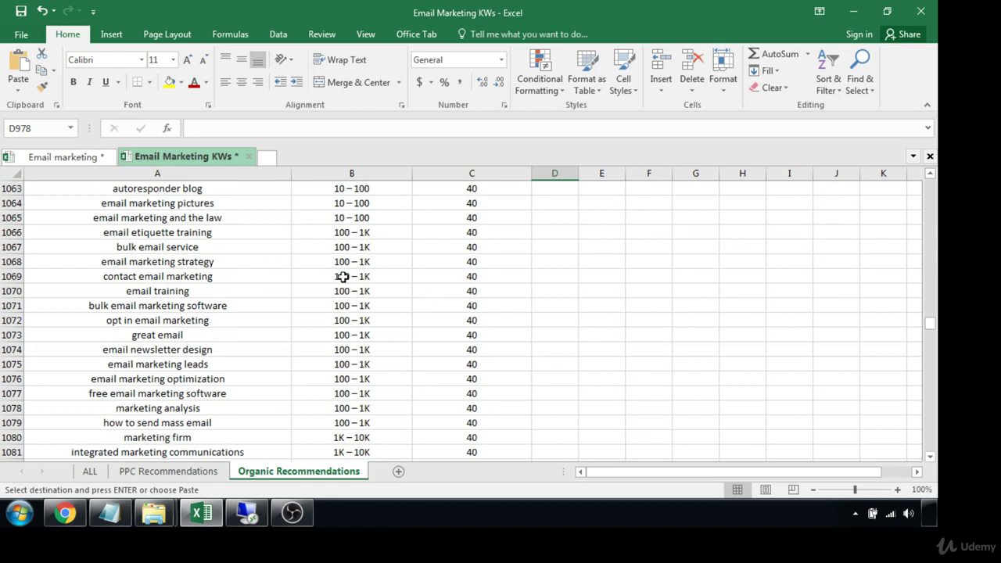
click(535, 289)
text(x)
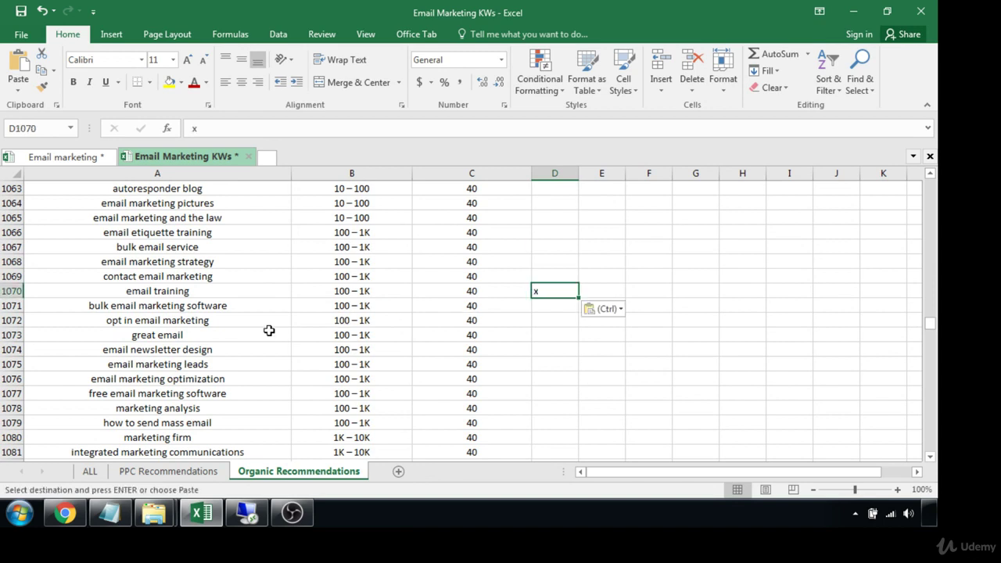
click(550, 319)
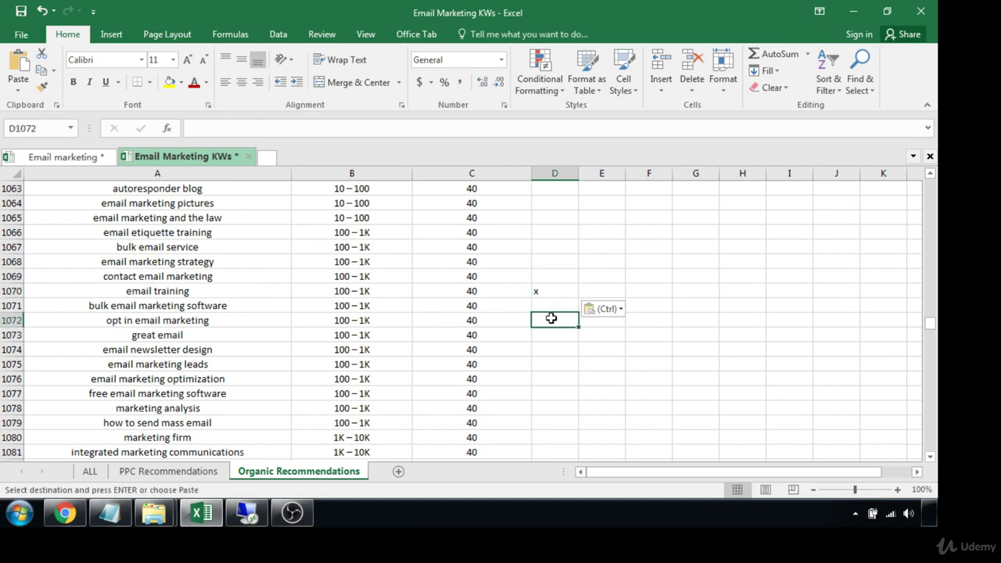
text(x)
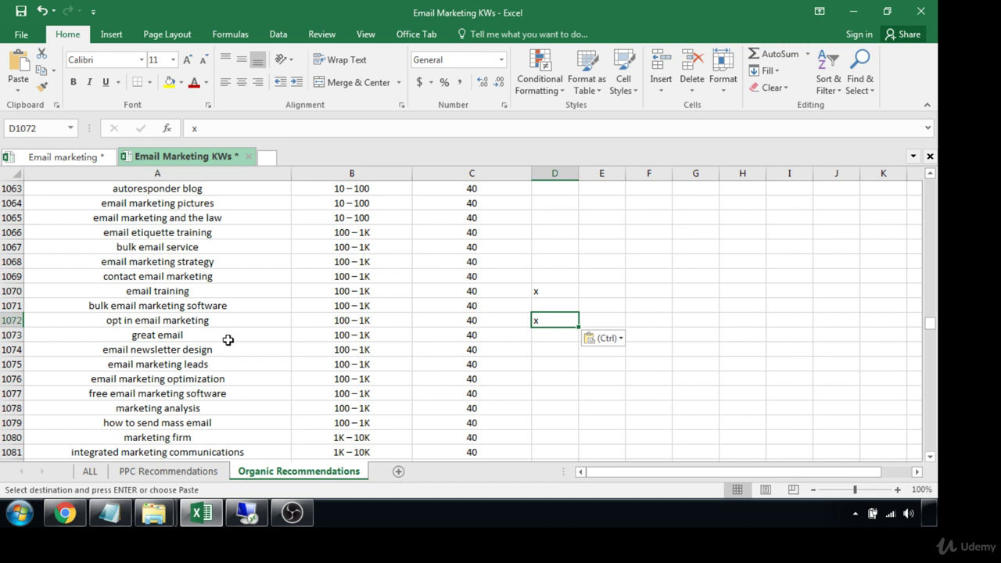
Mark "email newsletter design", "email marketing leads" and "email marketing optimization" with an x in column D, rows 1074 to 1076
click(543, 336)
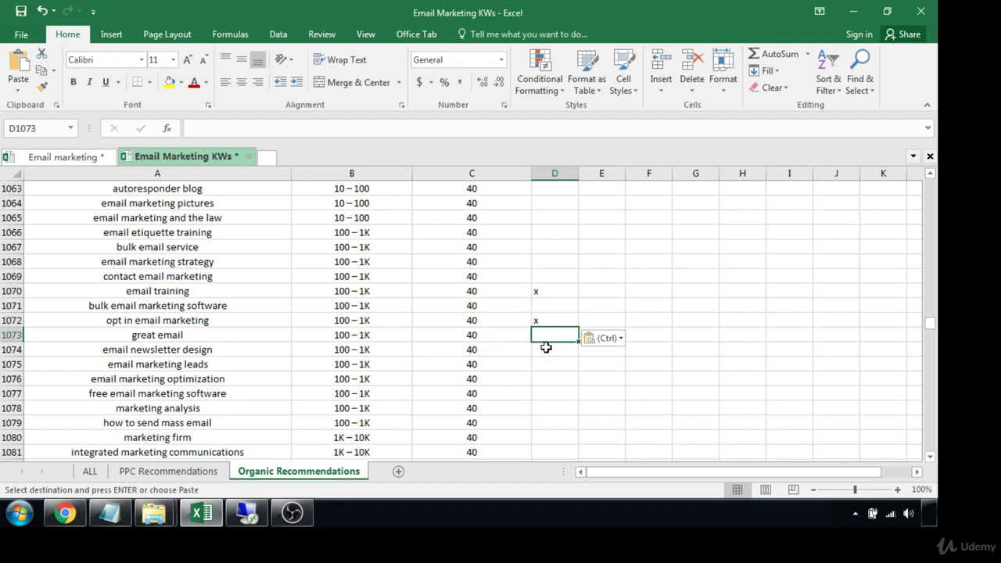
click(546, 348)
text(x)
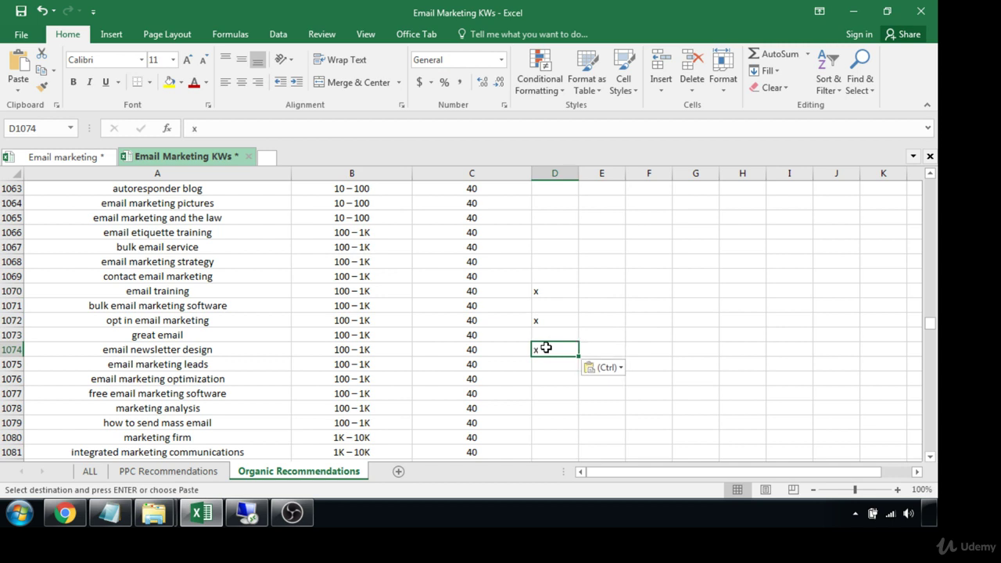
click(552, 365)
text(x)
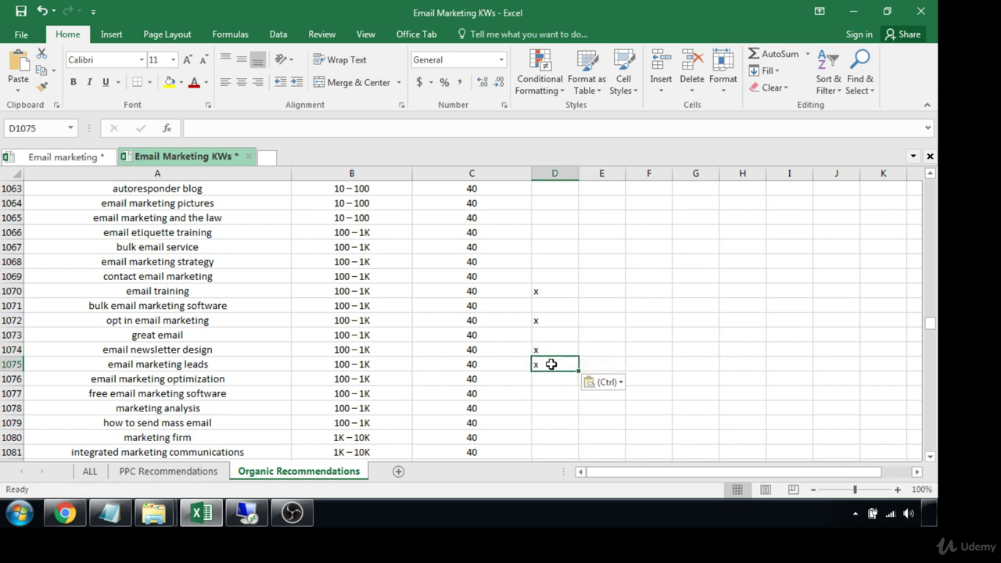
click(552, 380)
text(x)
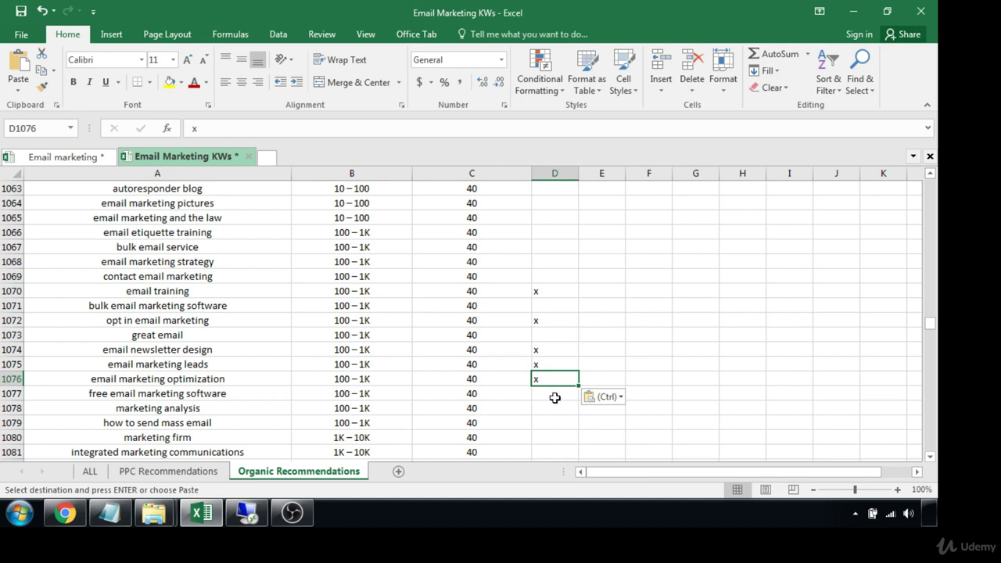
Mark "free email marketing software" in row 1077 with an x in column D
click(552, 393)
text(x)
key(ctrl)
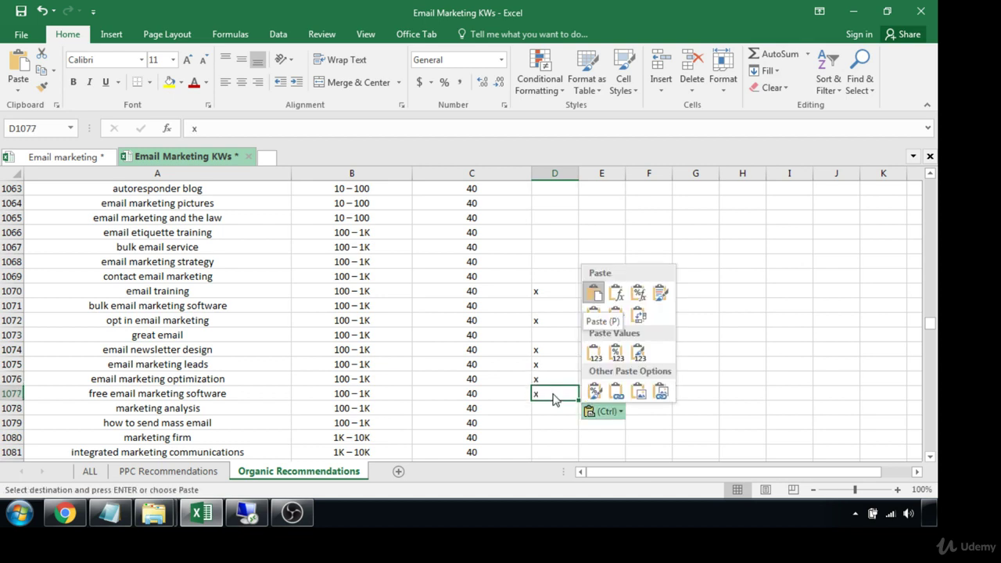
key(ctrl)
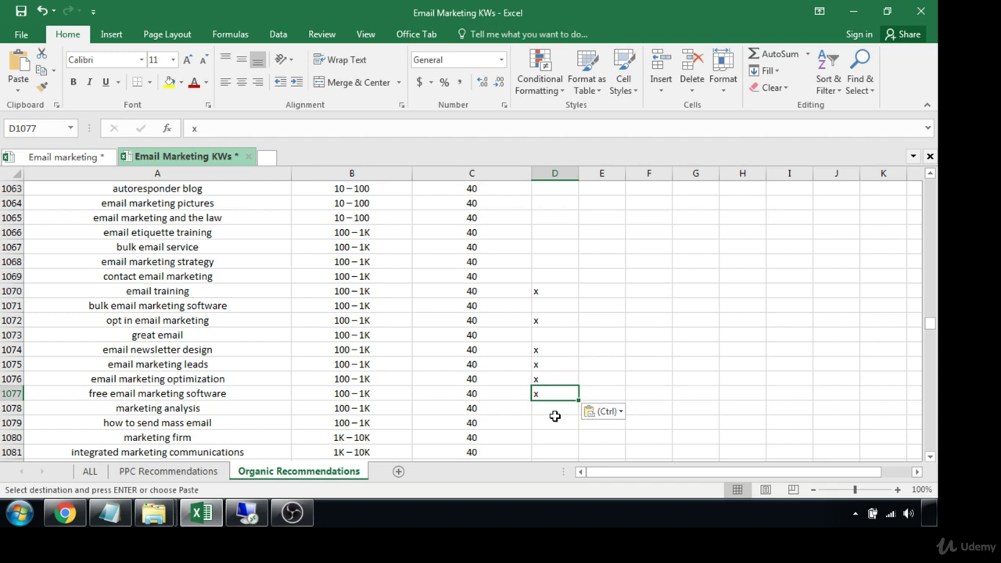
Move the x mark from "free email marketing software" in D1077 to "email marketing best practices" in D1083
key(ctrl+c)
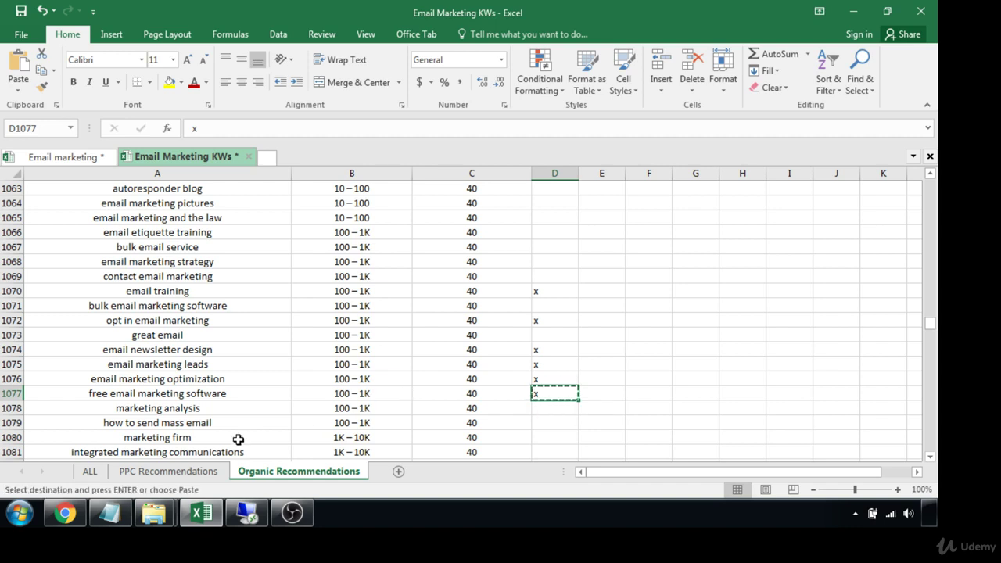
scroll(510, 423, down, 2)
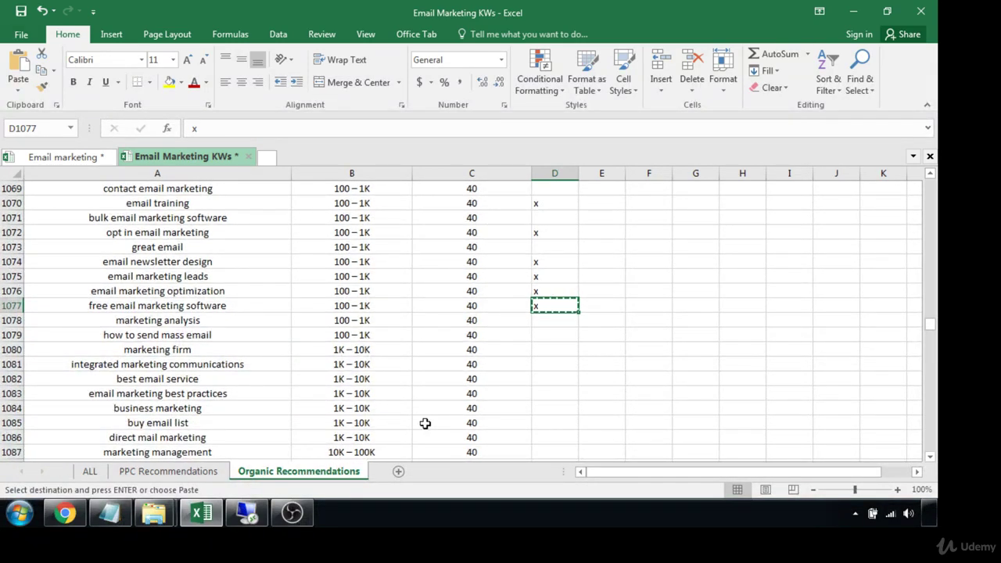
click(557, 393)
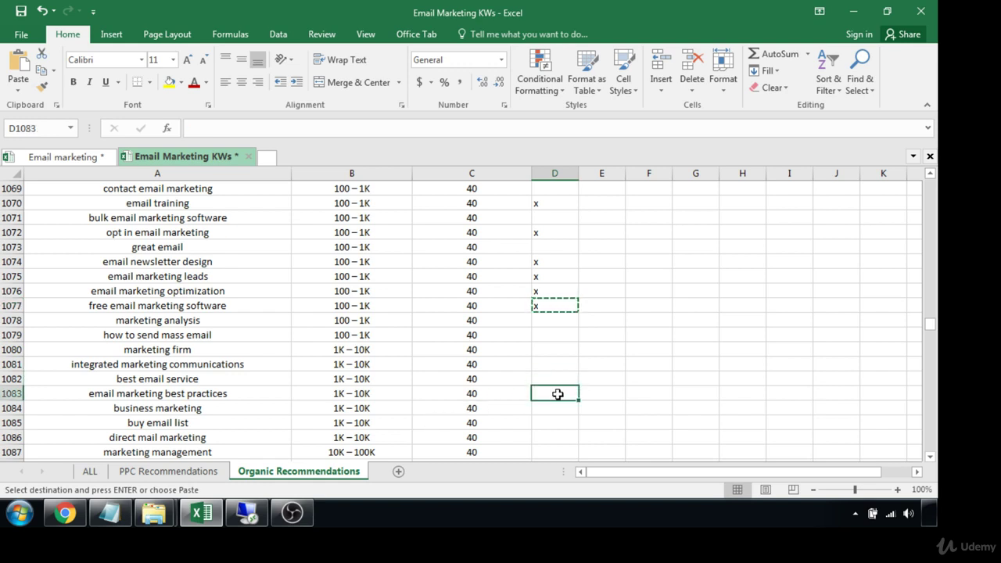
key(ctrl+v)
scroll(283, 401, down, 1)
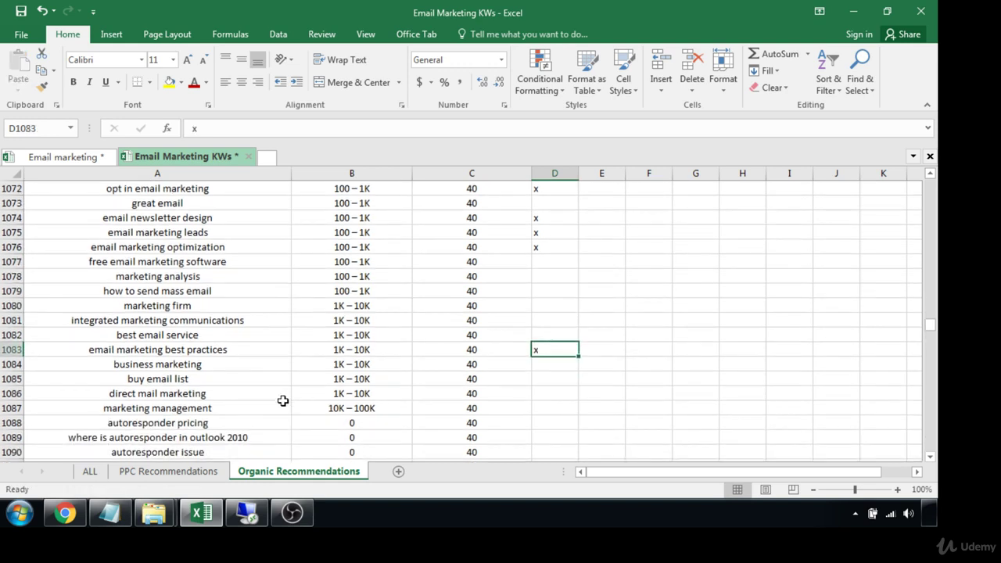
scroll(232, 393, down, 1)
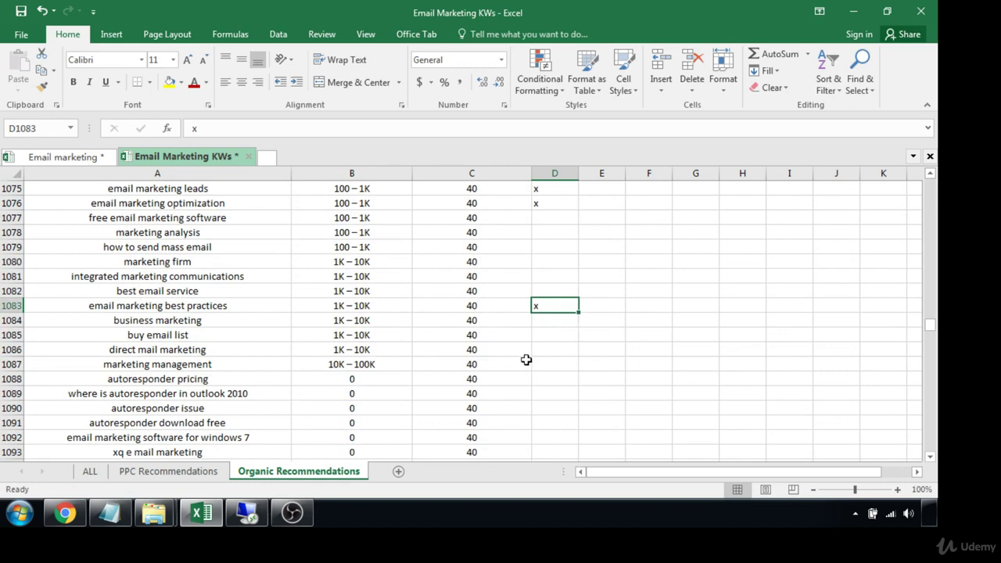
scroll(551, 361, down, 20)
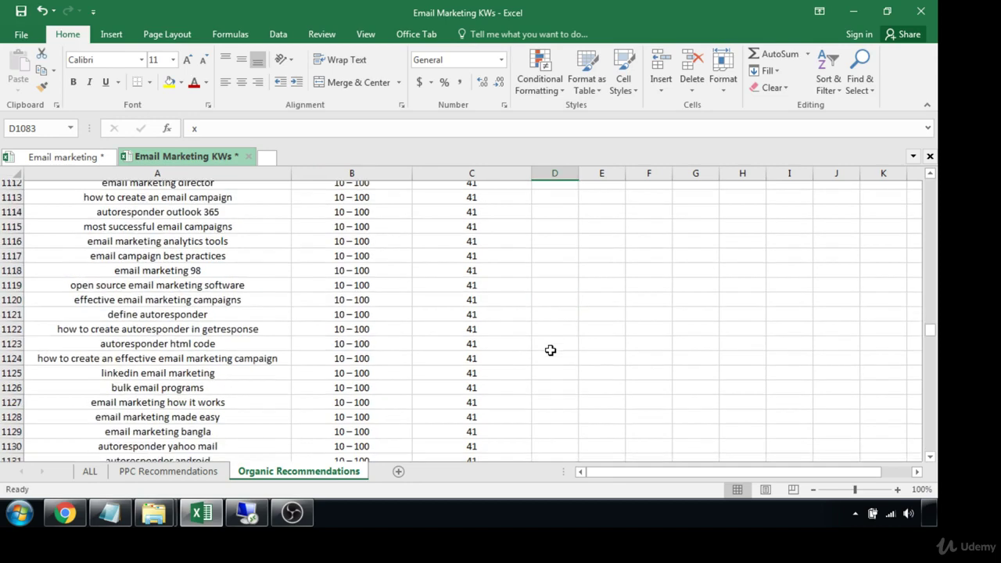
scroll(551, 350, down, 6)
drag(932, 344, 919, 327)
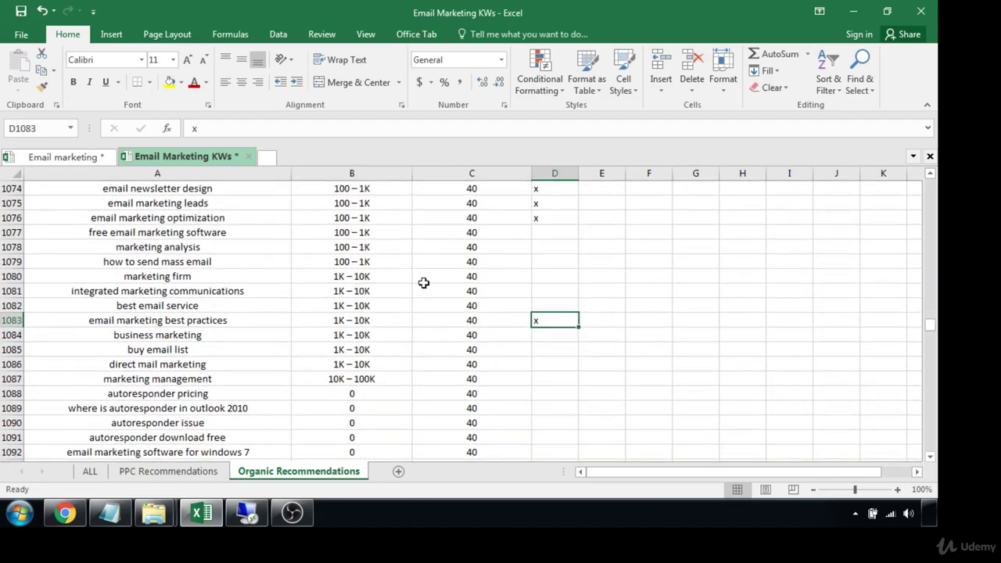
drag(568, 319, 133, 394)
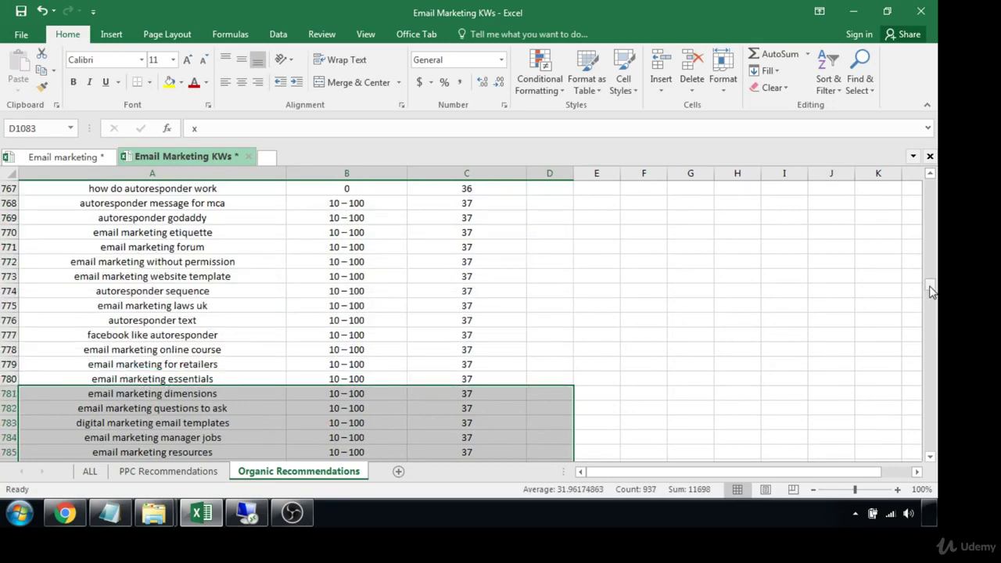
drag(931, 289, 927, 328)
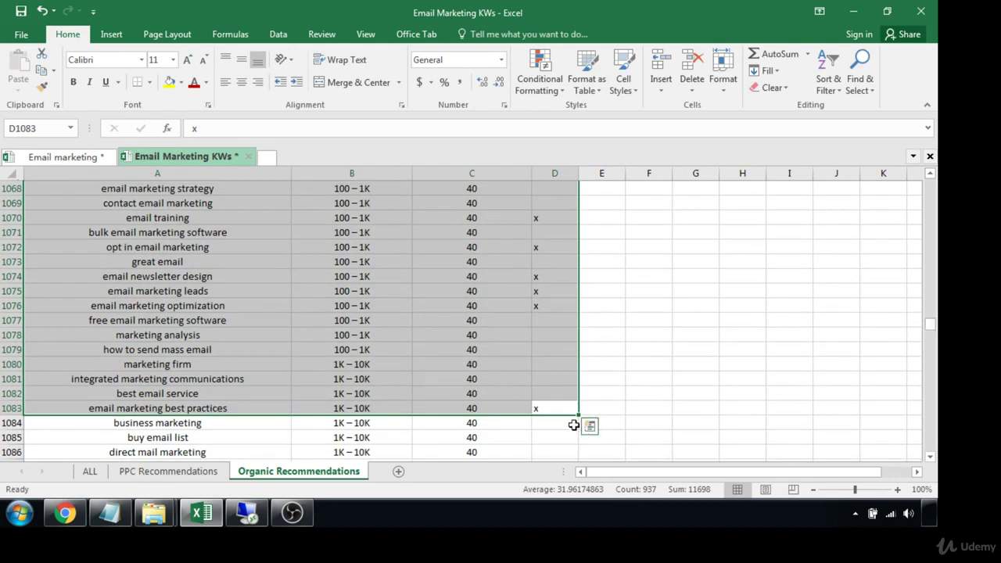
drag(549, 407, 180, 410)
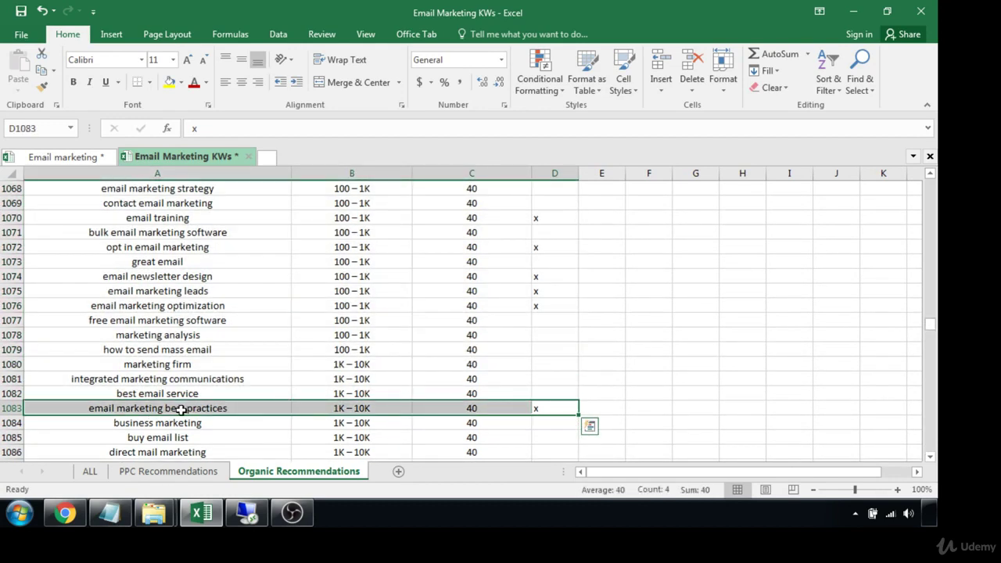
key(ctrl+q)
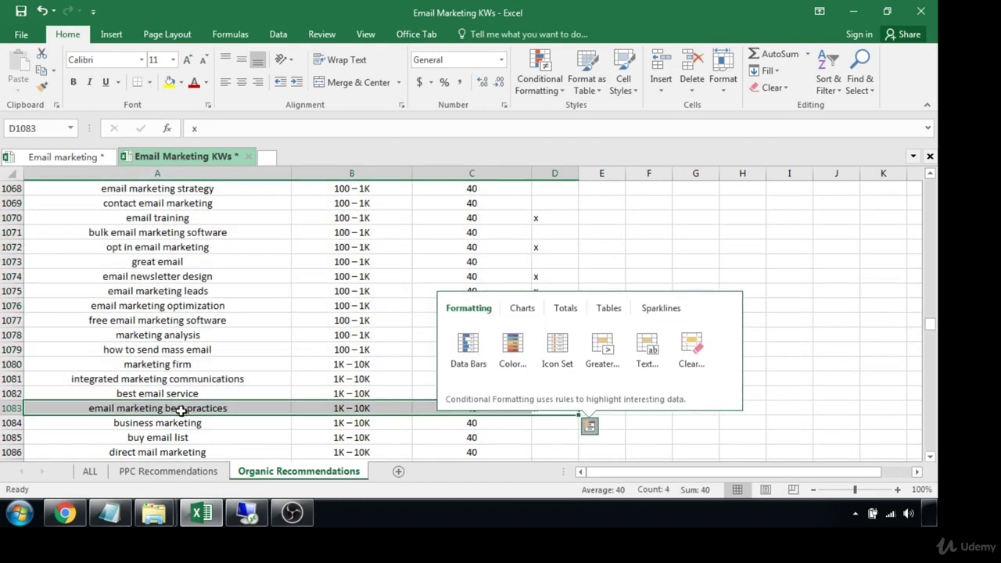
click(194, 441)
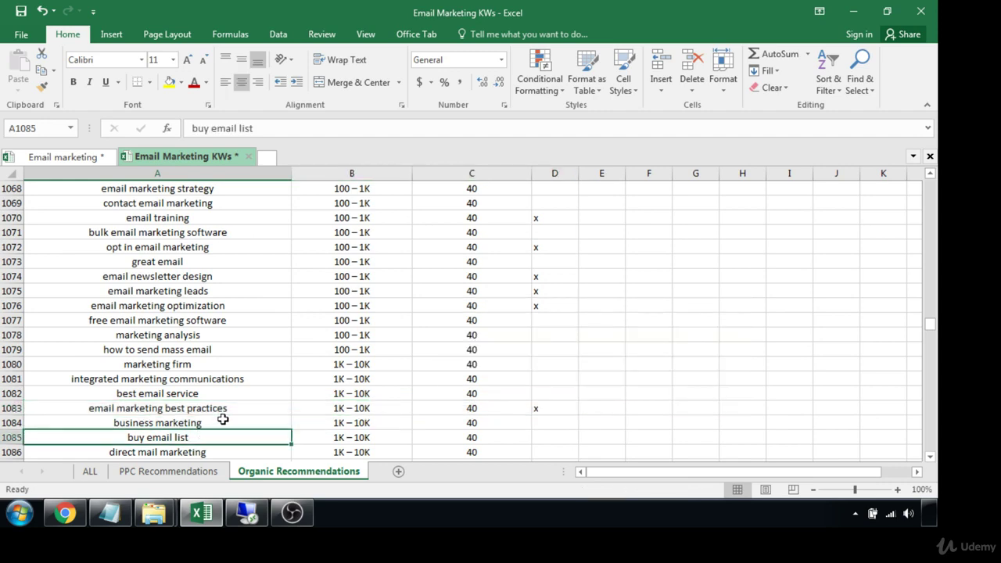
Sort the keyword rows 1 to 1083 across columns A to D by column D, A to Z, treating row 1 as headers
drag(243, 410, 546, 408)
key(ctrl+shift+Up)
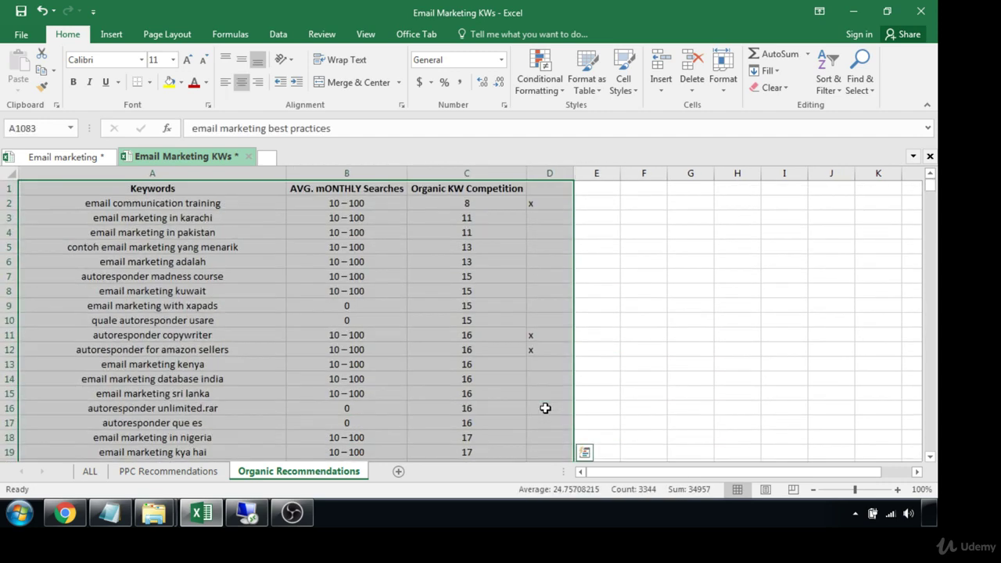
key(ctrl+c)
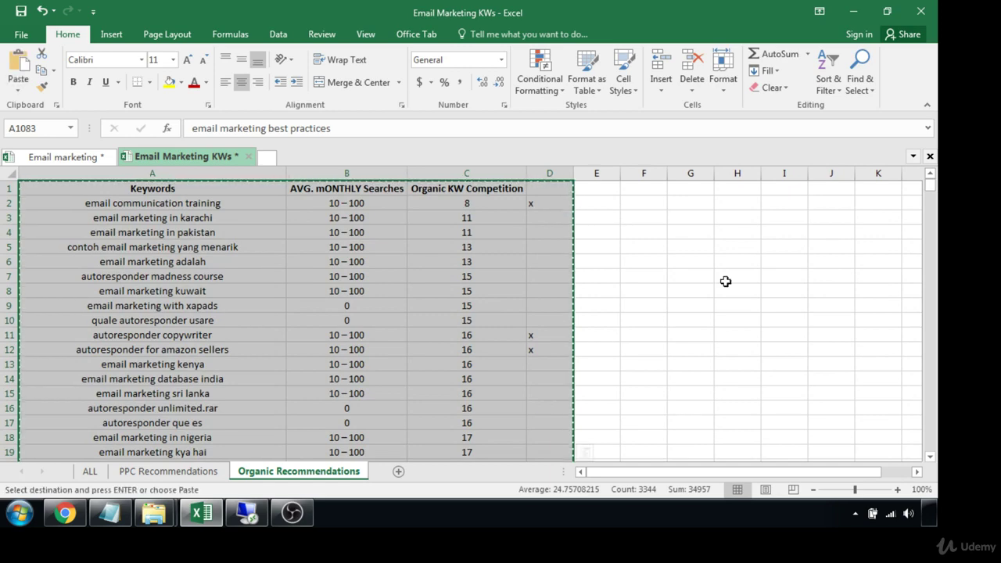
click(830, 78)
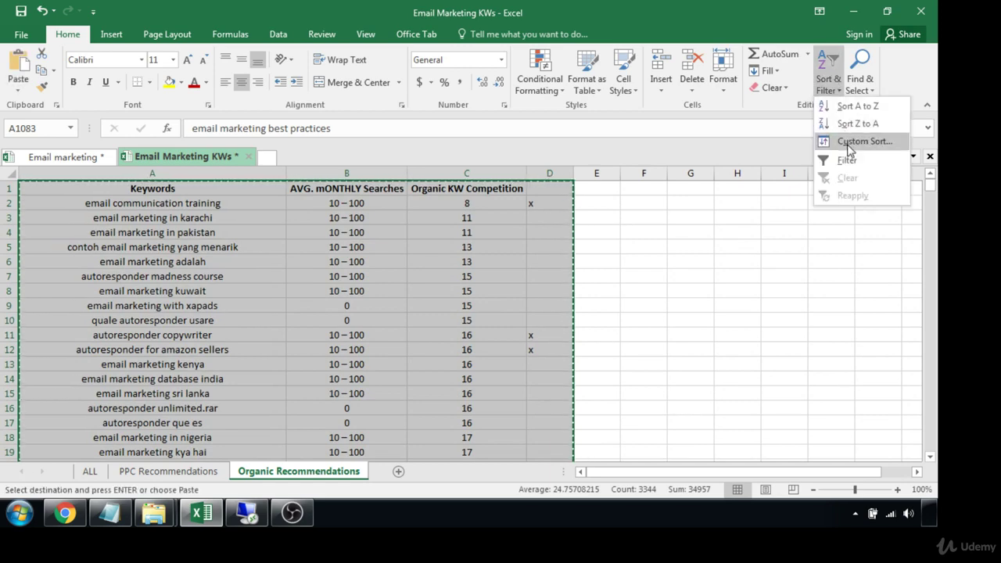
click(861, 140)
click(387, 222)
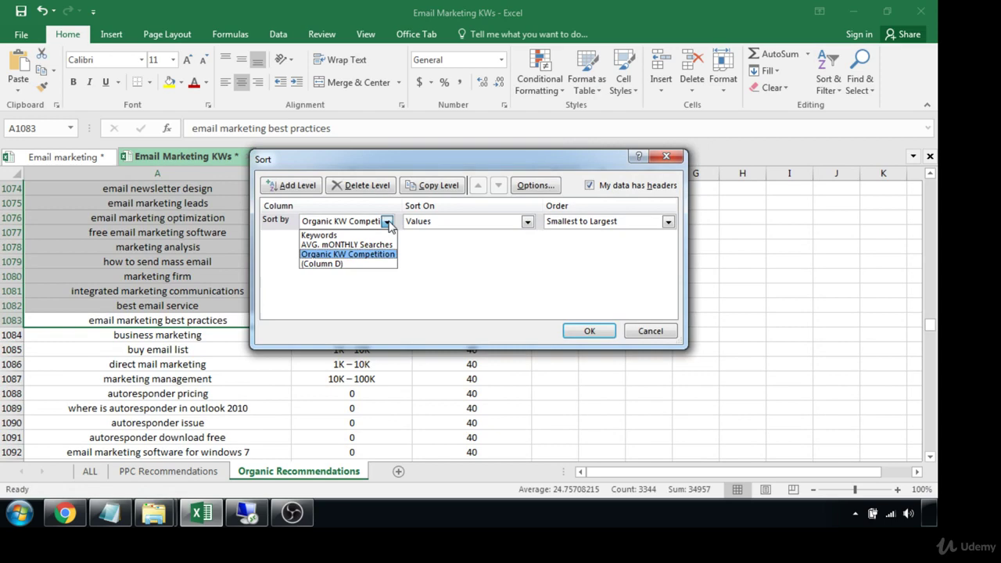
click(377, 264)
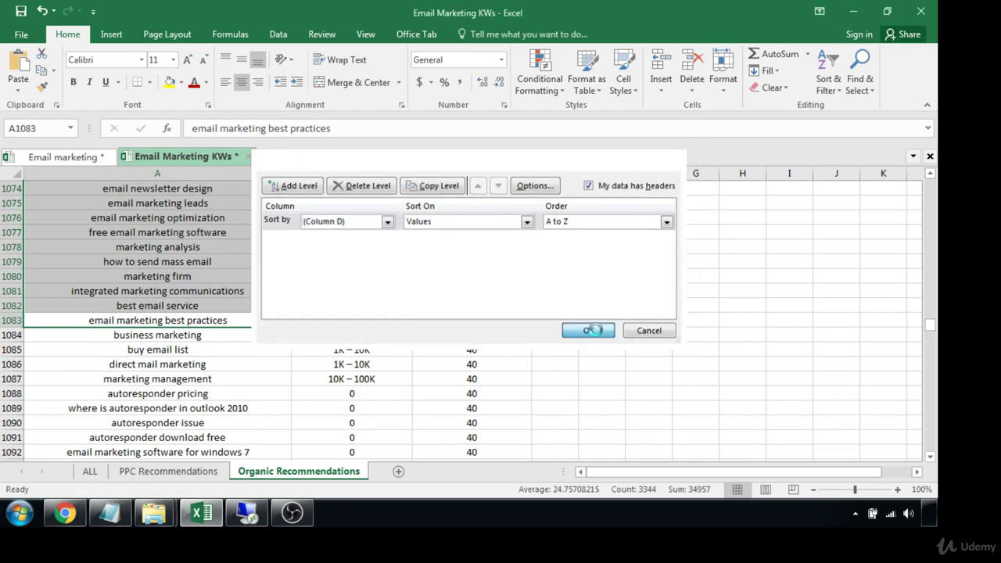
click(592, 332)
click(659, 275)
Insert two blank rows at row 97, directly below the last keyword marked with an x
drag(933, 319, 931, 202)
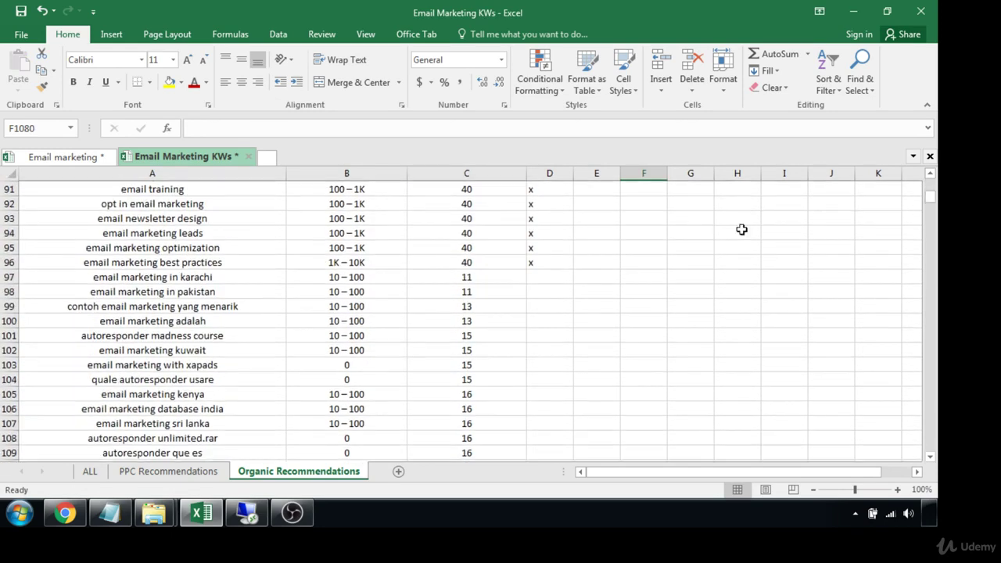
click(8, 276)
right_click(9, 276)
click(84, 172)
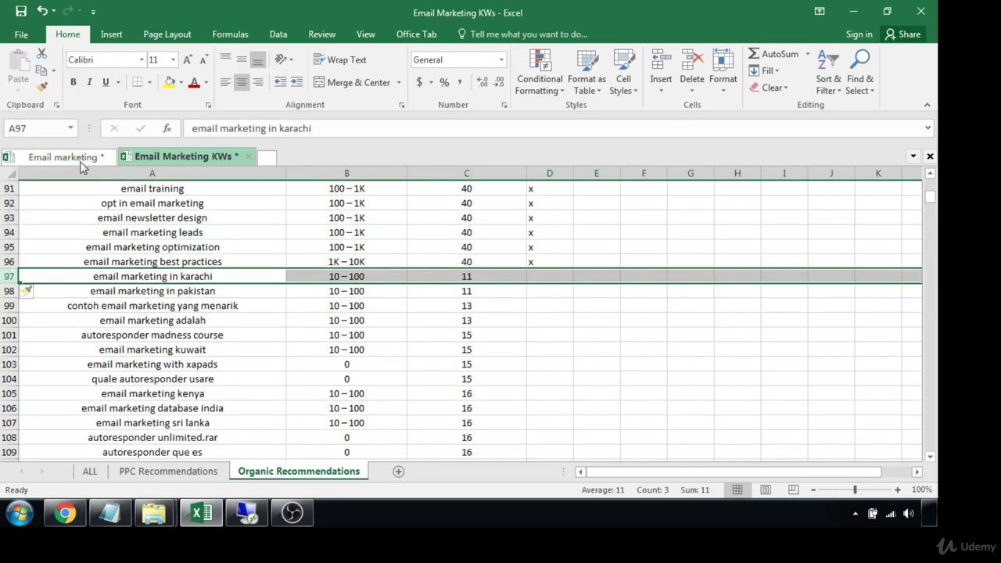
key(F4)
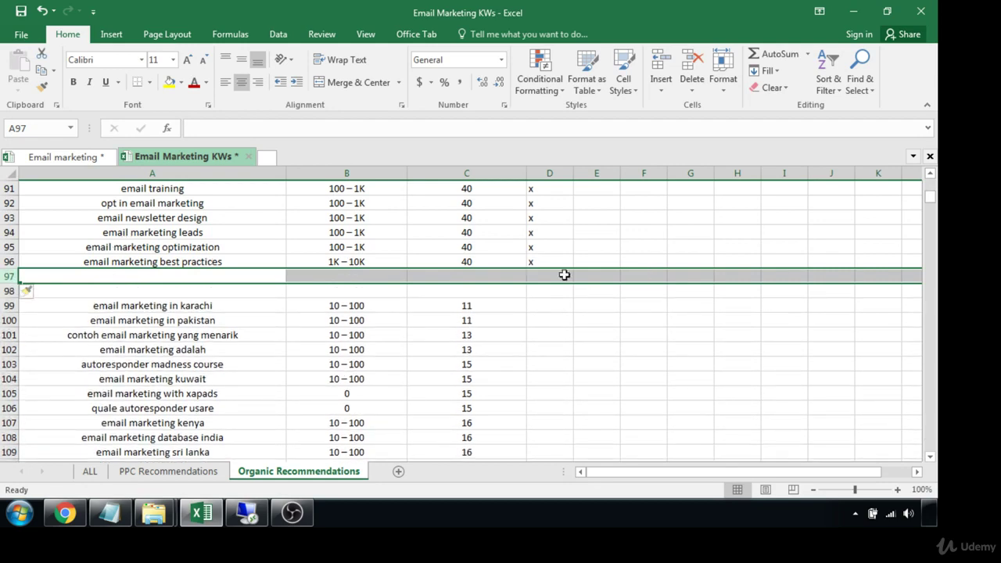
Clear all the x marks from column D
drag(535, 263, 546, 202)
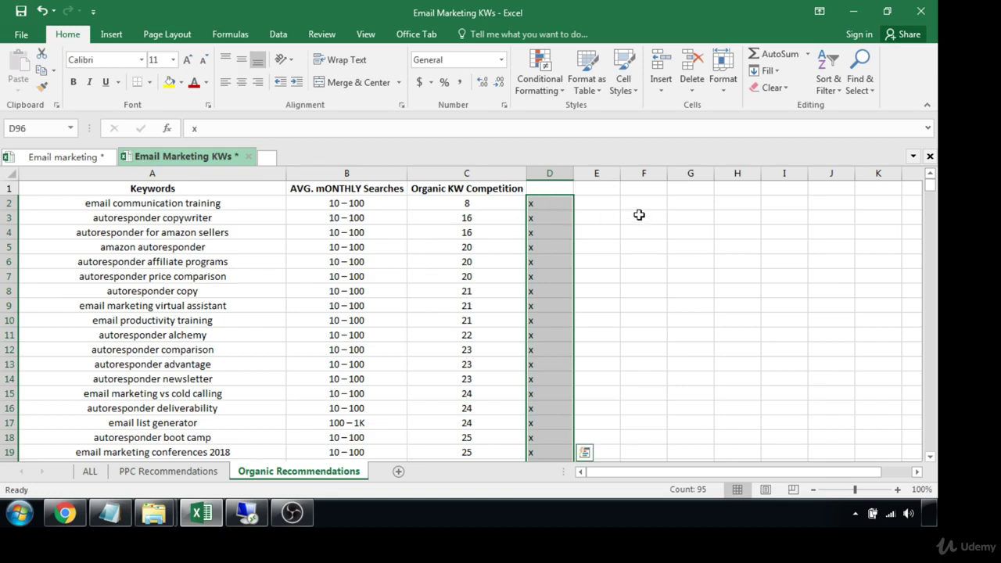
click(451, 289)
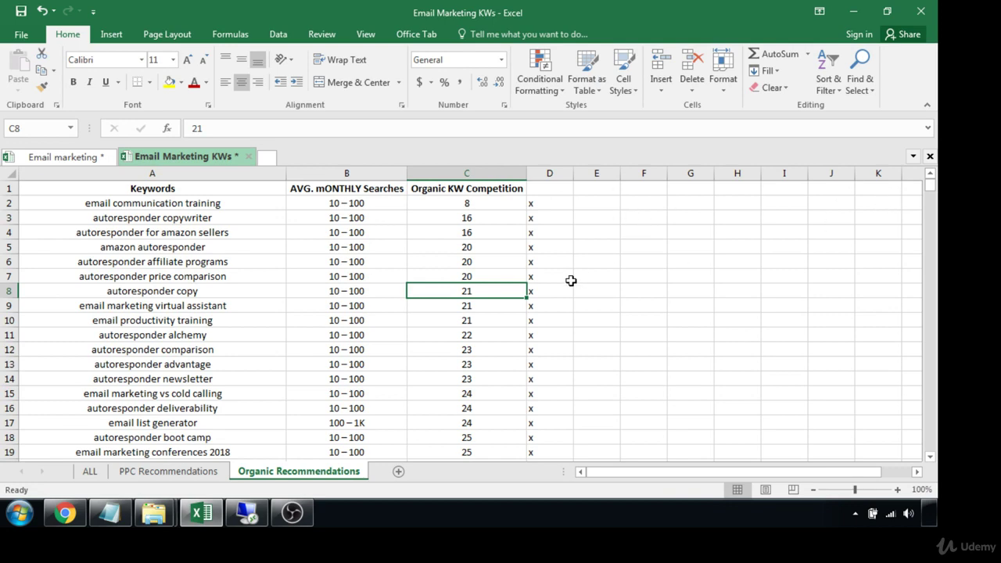
scroll(571, 281, down, 7)
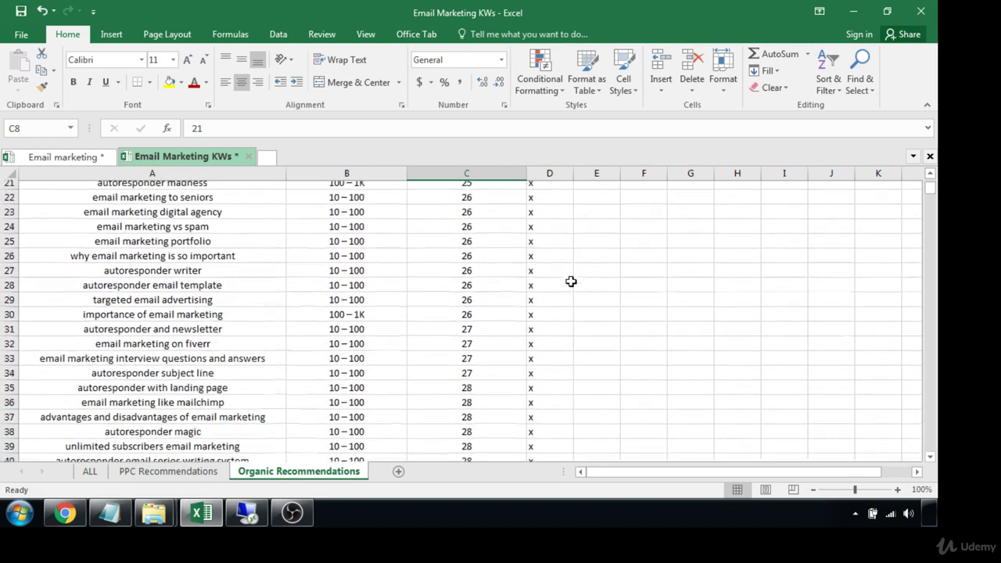
scroll(571, 281, down, 11)
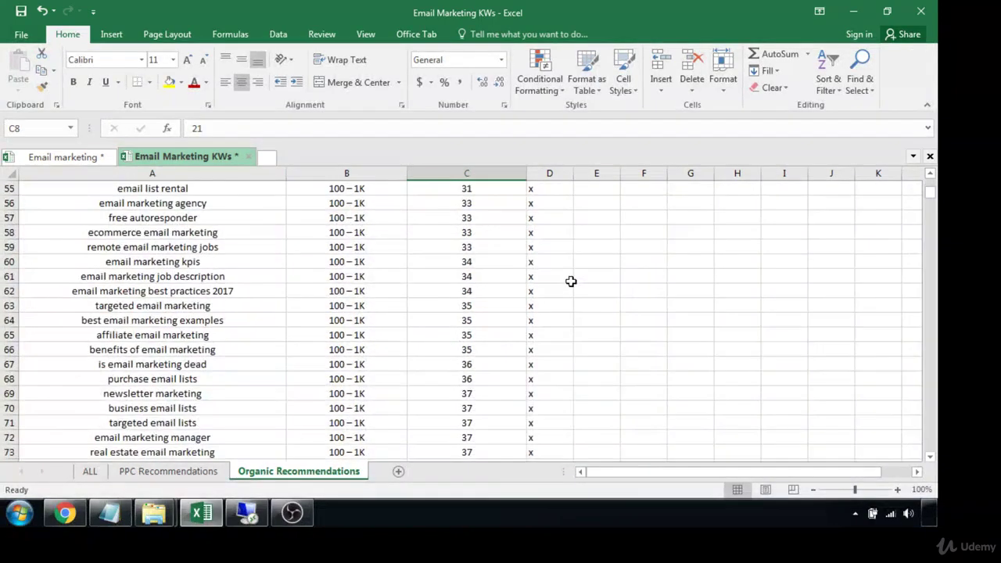
scroll(571, 280, down, 9)
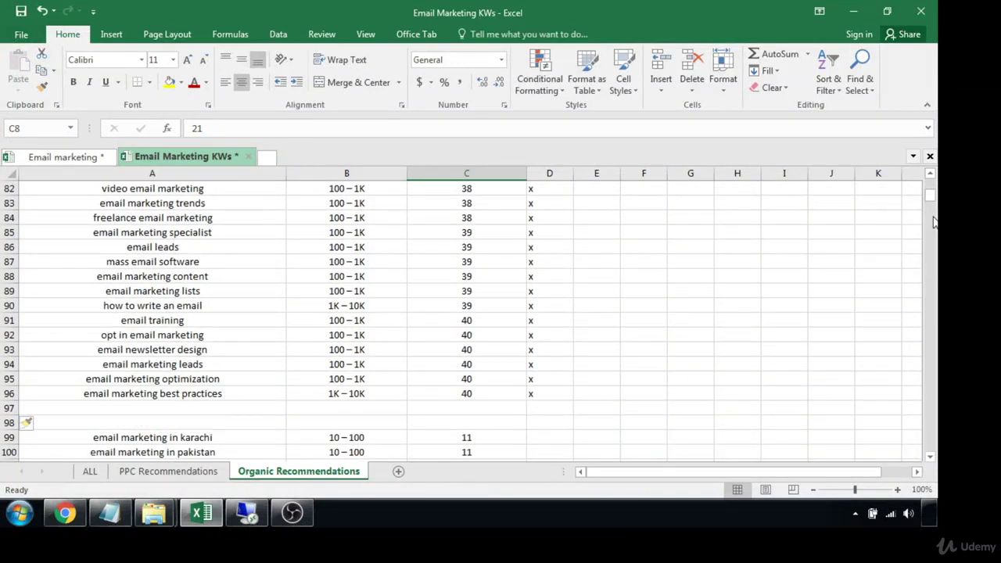
drag(930, 200, 931, 184)
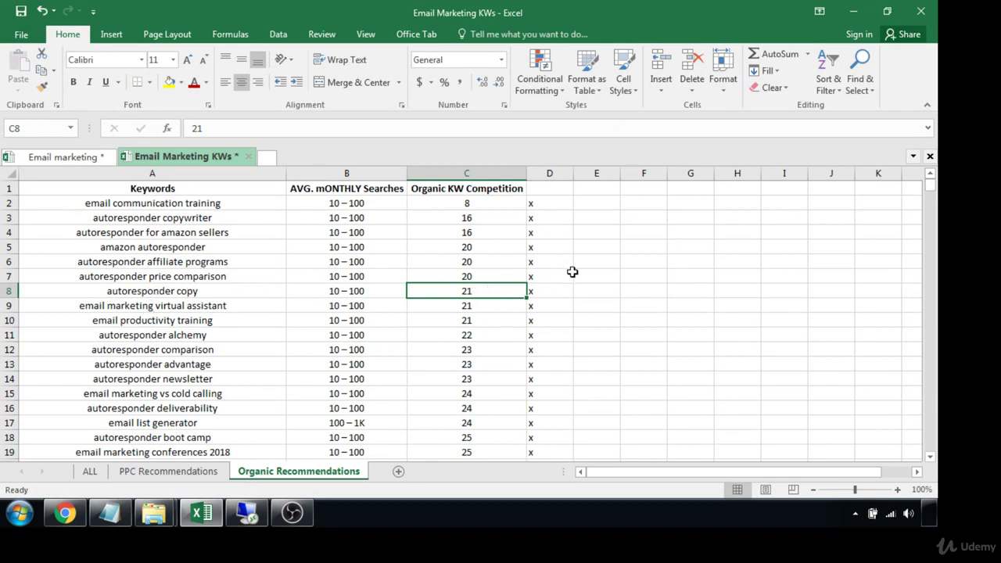
click(549, 173)
key(Delete)
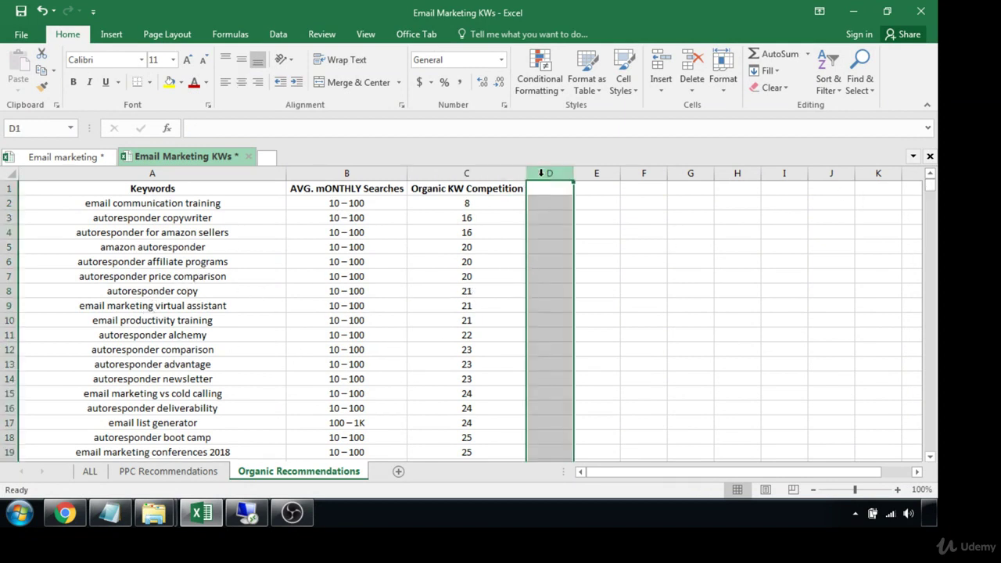
click(601, 231)
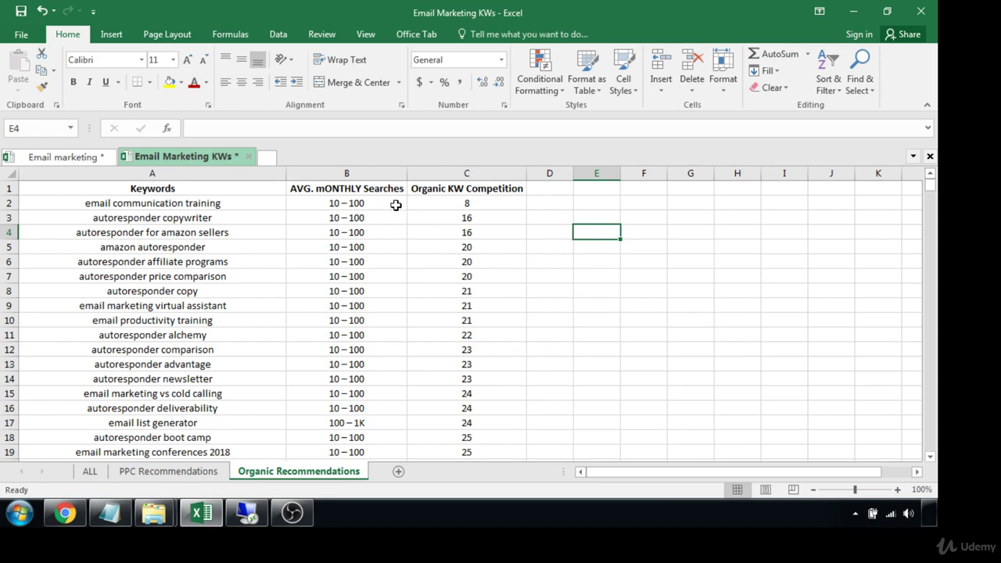
Sort the chosen keywords in A1:C96 by AVG. mONTHLY Searches, A to Z, keeping the header row
drag(380, 201, 374, 406)
scroll(474, 340, down, 4)
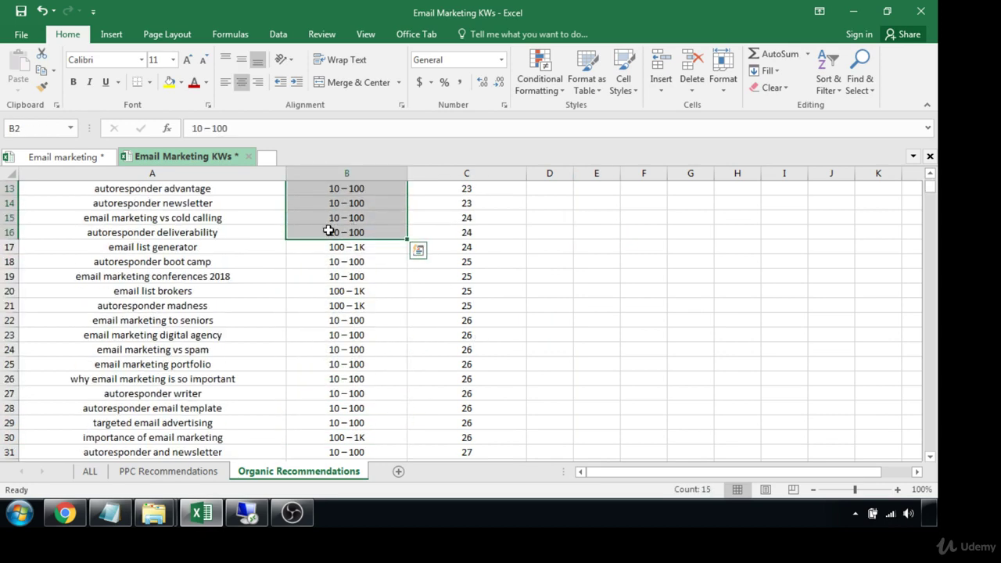
scroll(460, 279, up, 4)
drag(279, 188, 492, 418)
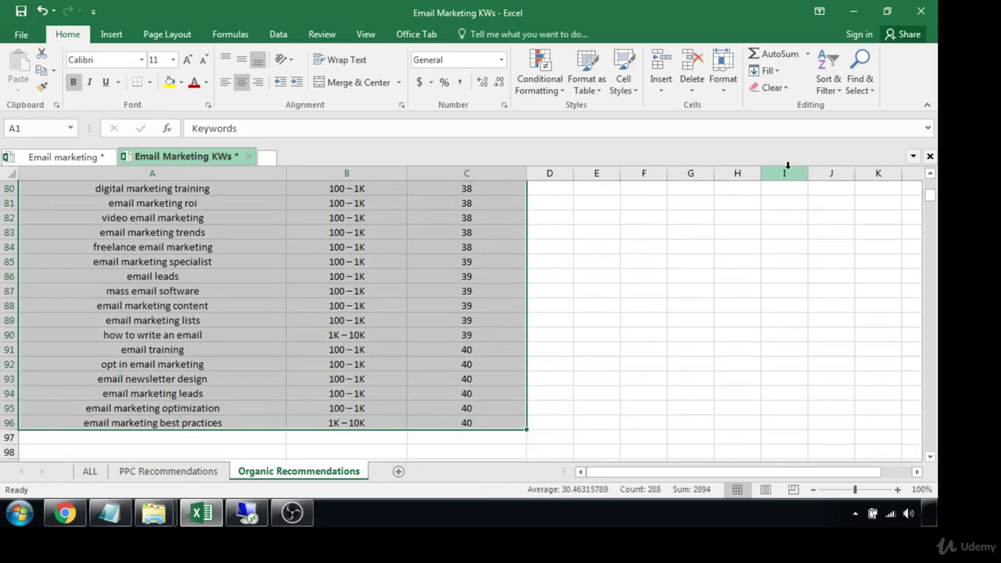
click(831, 87)
click(853, 141)
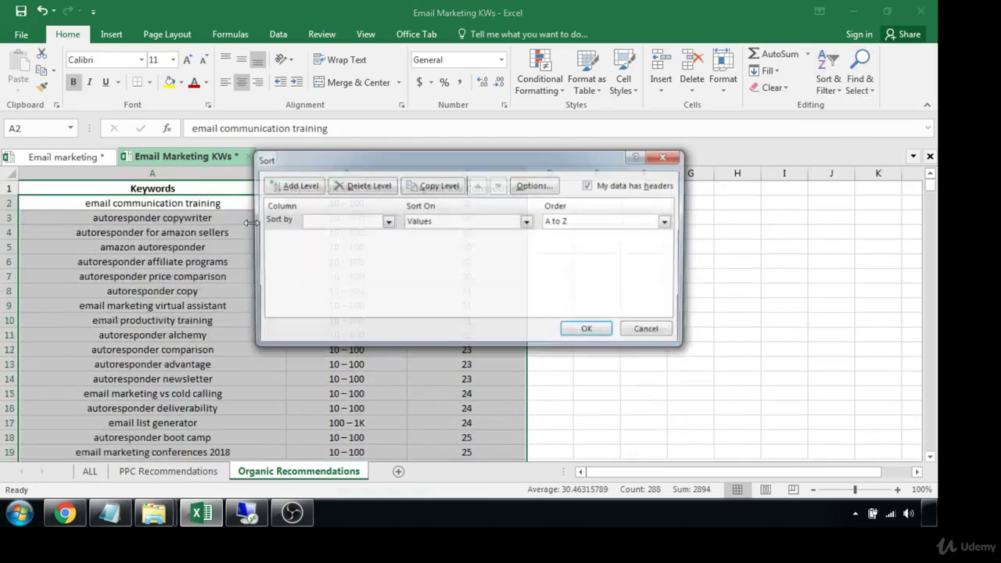
click(387, 222)
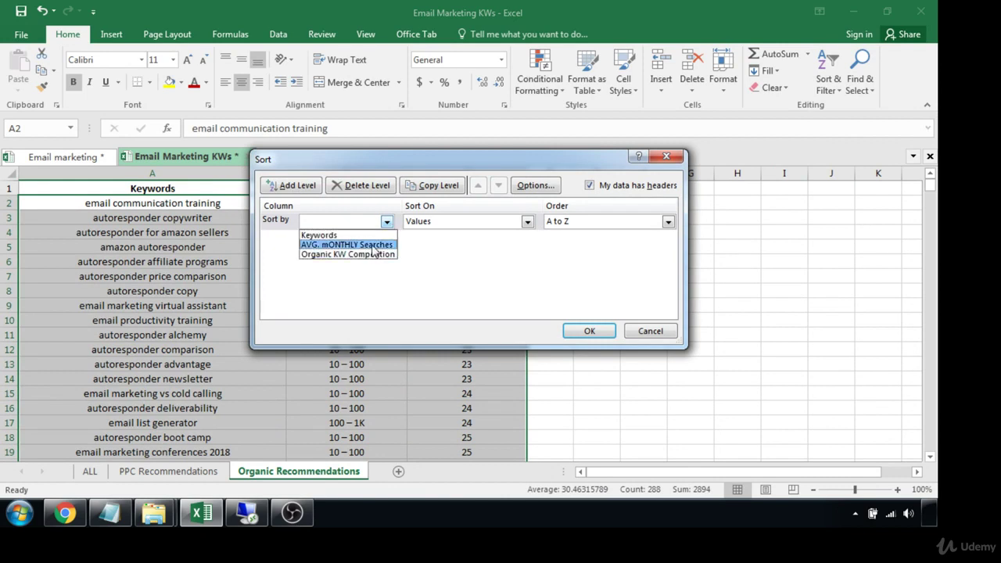
click(374, 245)
click(589, 331)
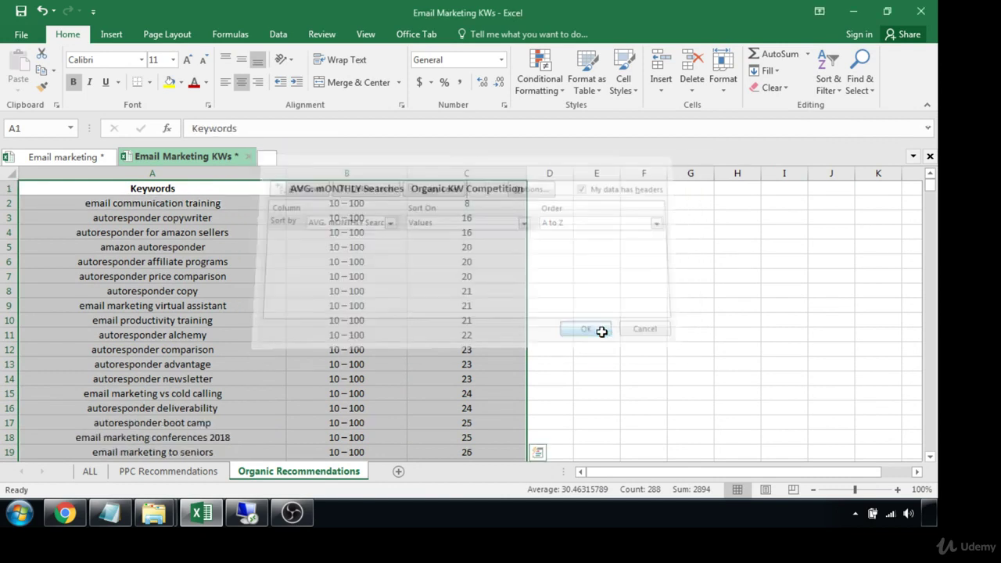
Review the sorted keywords, focusing on those with 100 – 1K monthly searches from row 51 down
scroll(391, 219, down, 14)
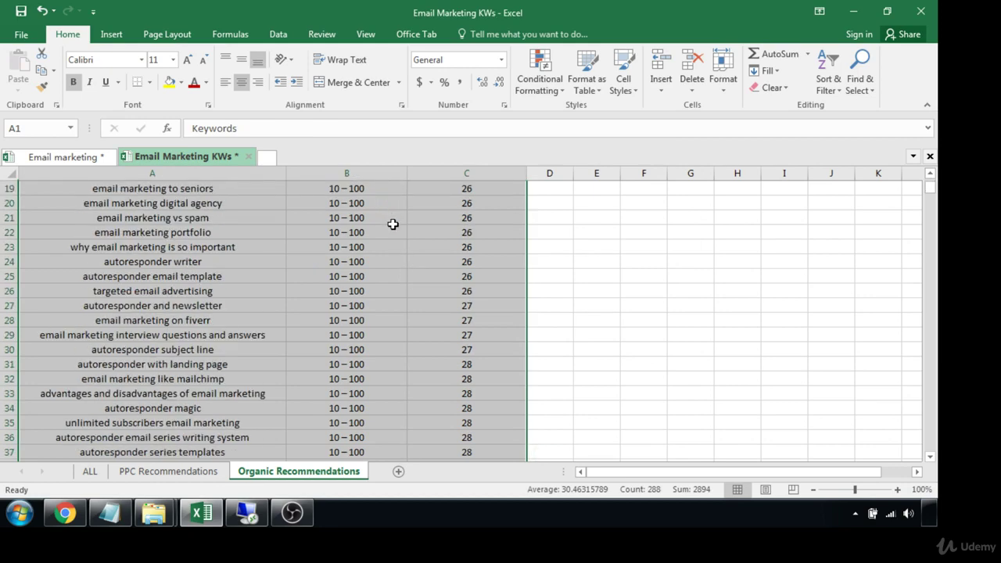
scroll(393, 224, down, 3)
scroll(393, 225, up, 1)
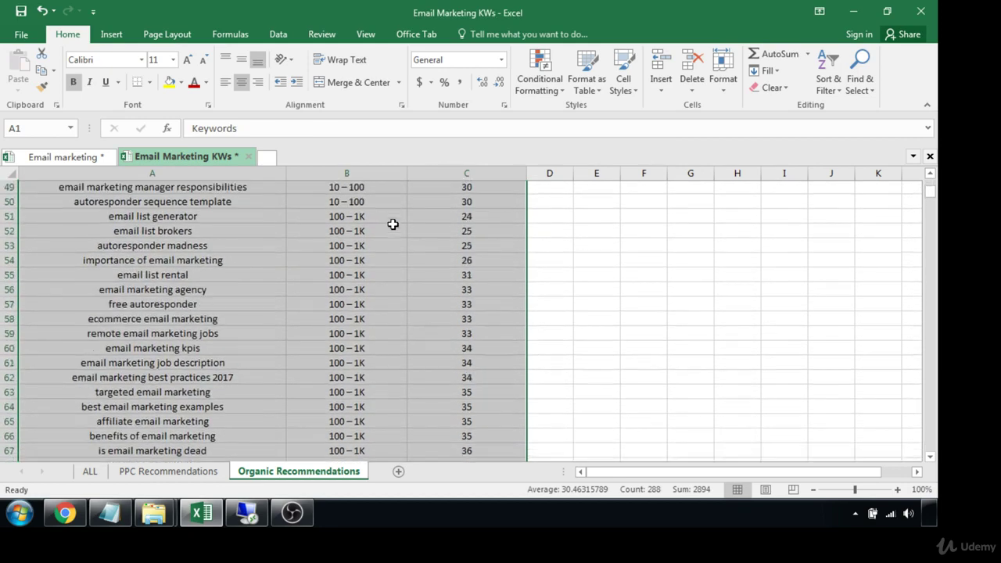
drag(234, 219, 464, 450)
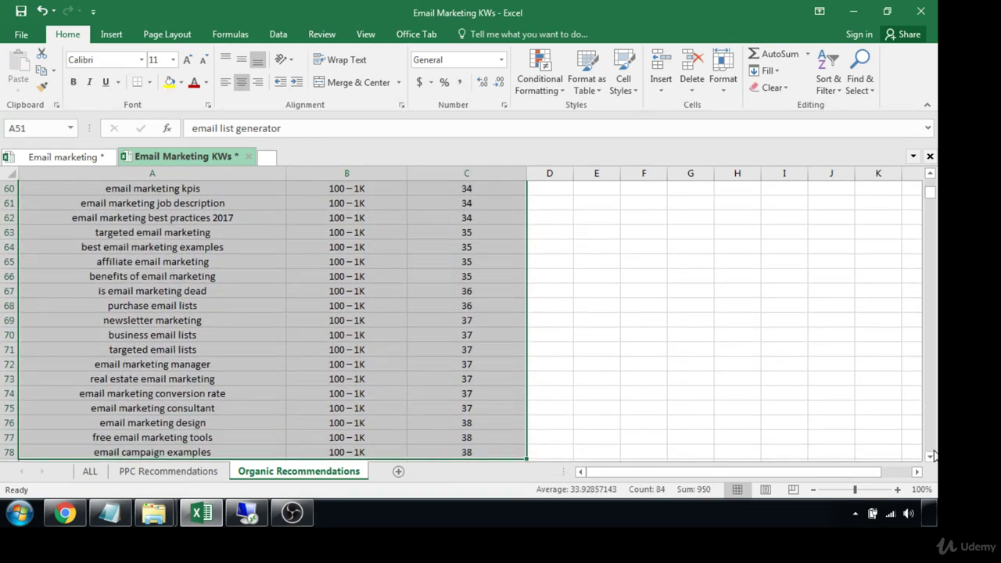
click(814, 490)
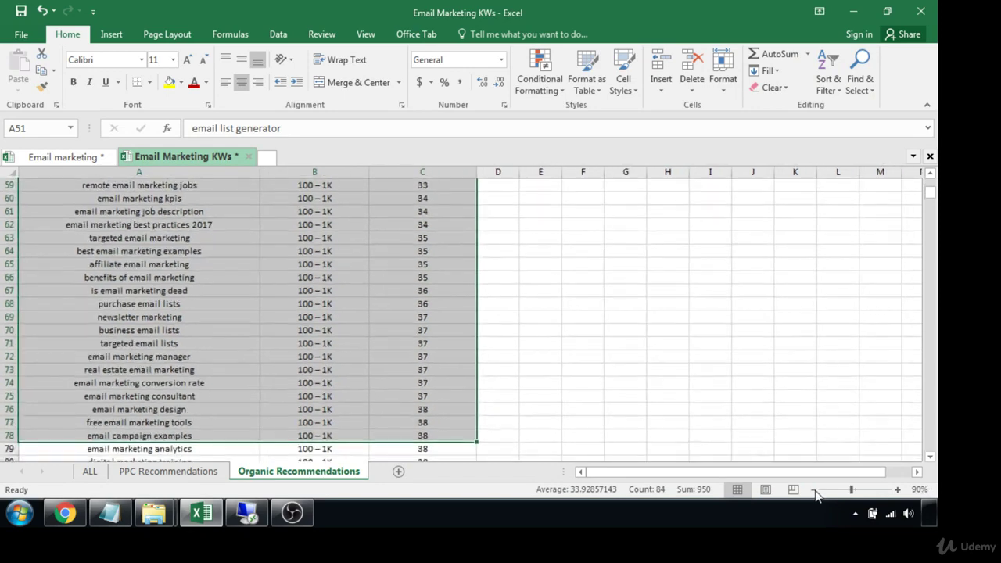
click(592, 306)
scroll(460, 311, up, 3)
scroll(460, 311, up, 2)
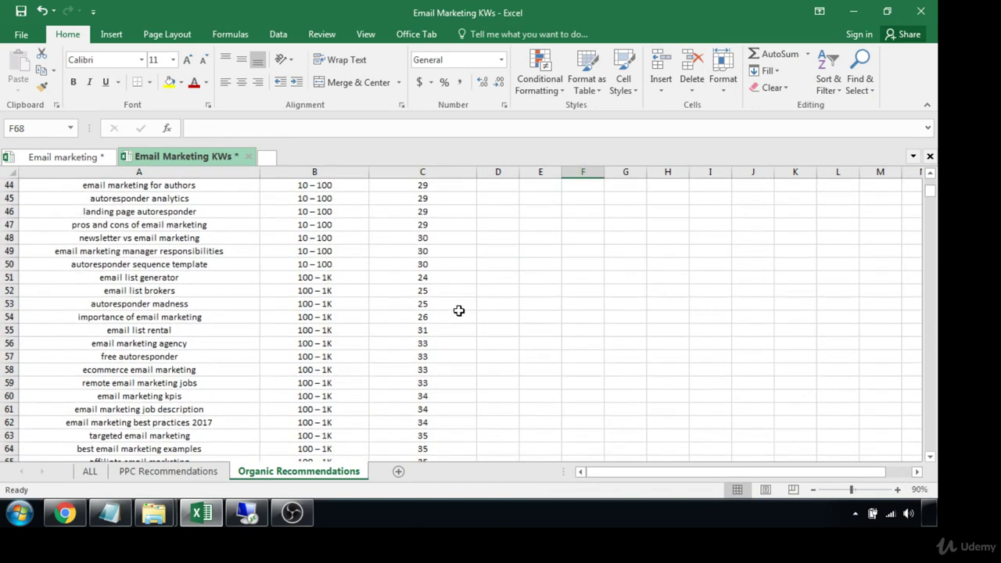
scroll(459, 310, down, 1)
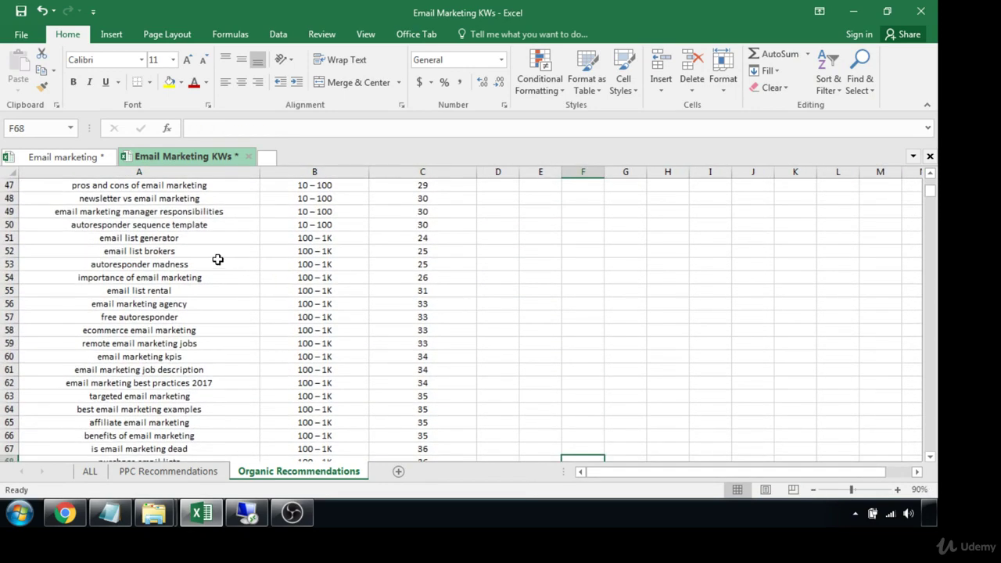
Examine the competition scores in rows 51 to 53 and the search volume and competition for "autoresponder madness"
click(493, 238)
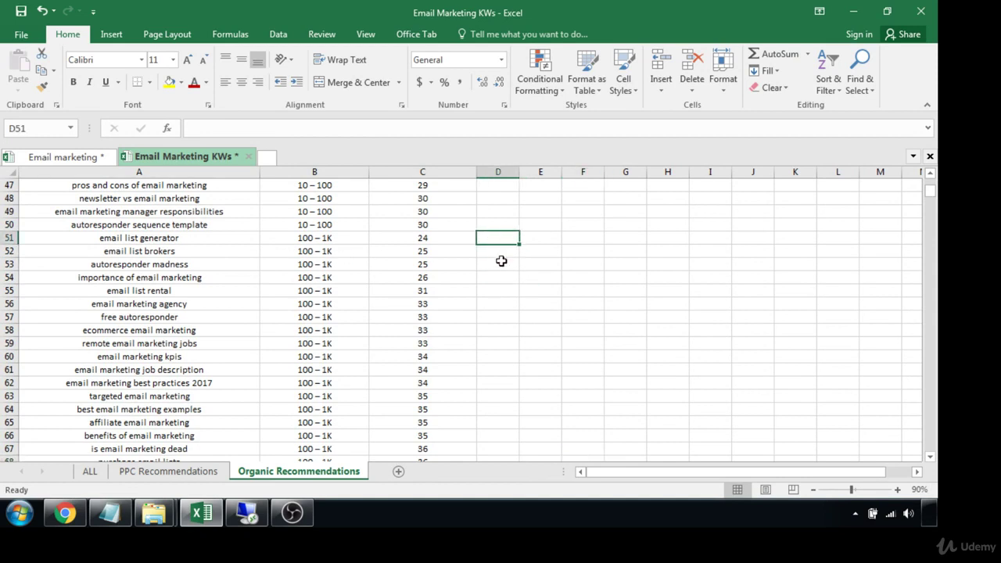
drag(422, 235, 436, 267)
drag(435, 268, 434, 267)
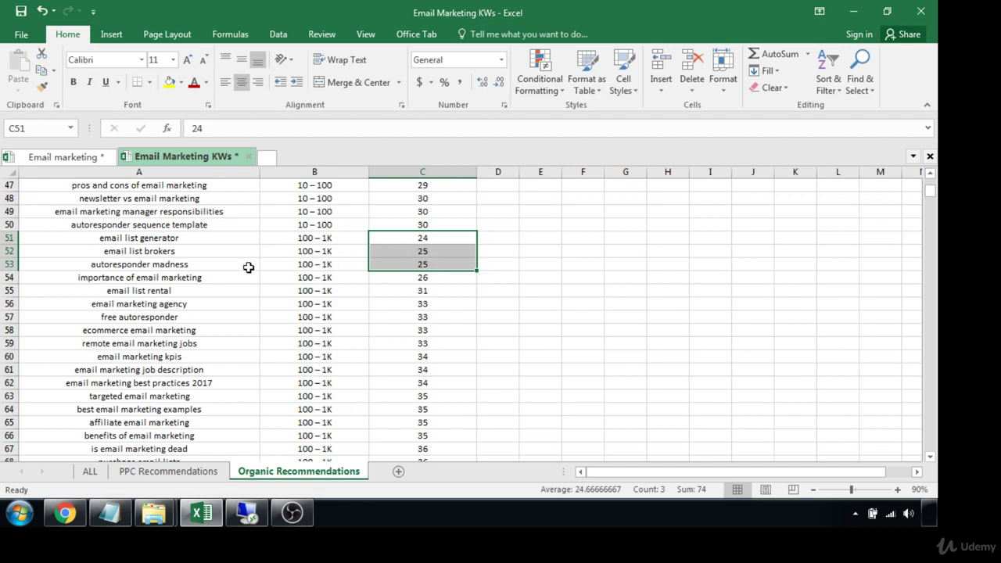
click(204, 268)
drag(204, 269, 422, 267)
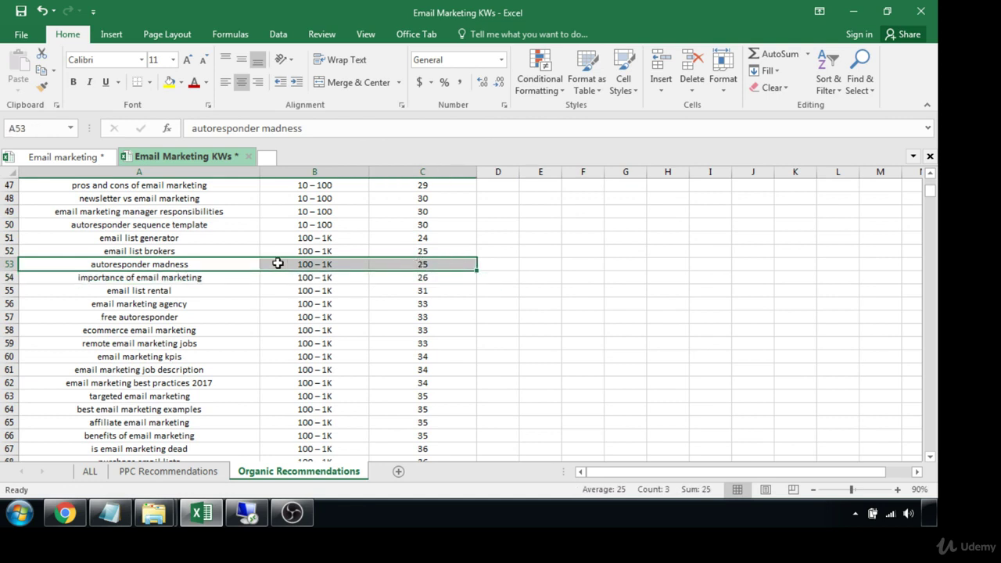
mouse_move(462, 263)
click(501, 267)
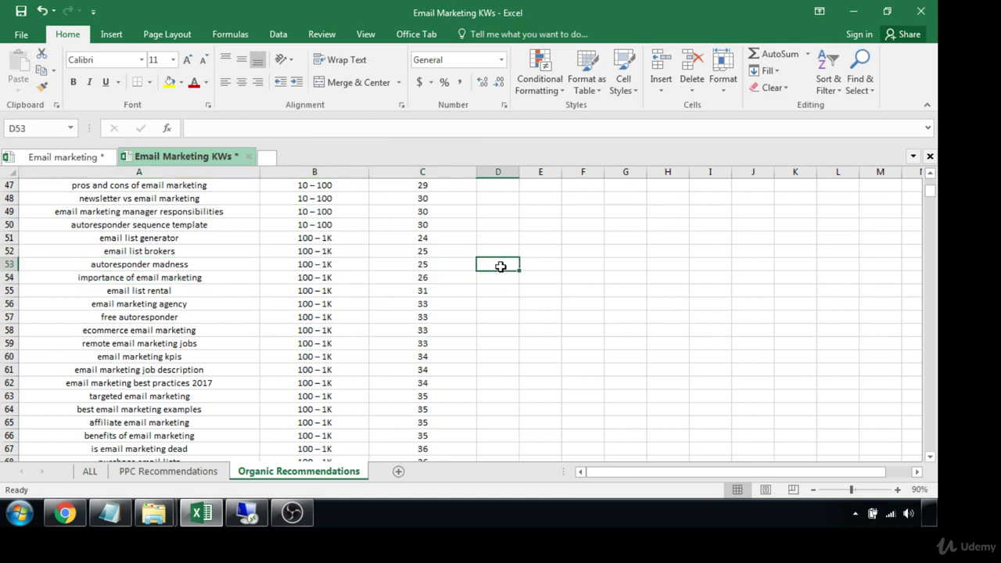
click(171, 264)
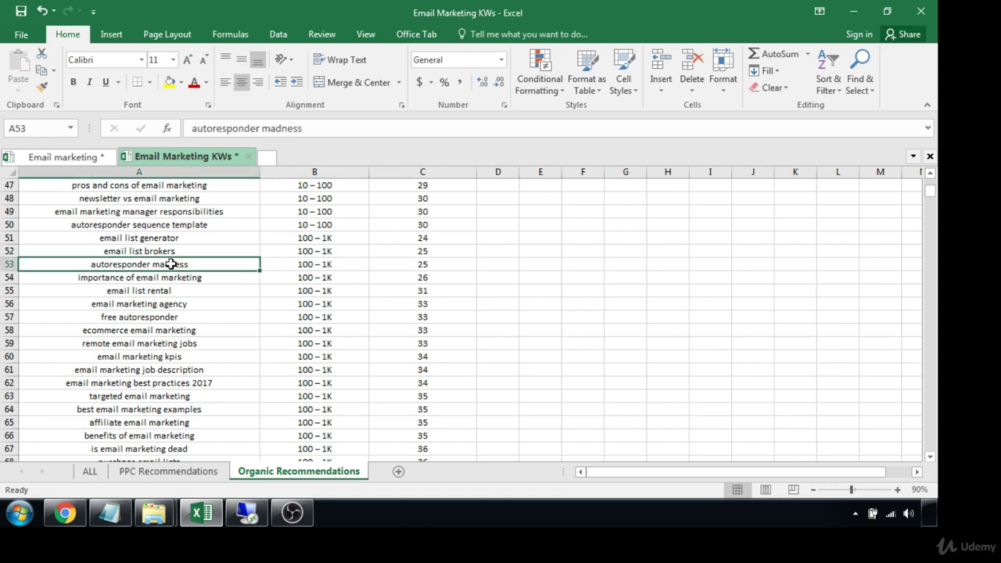
drag(212, 262, 404, 261)
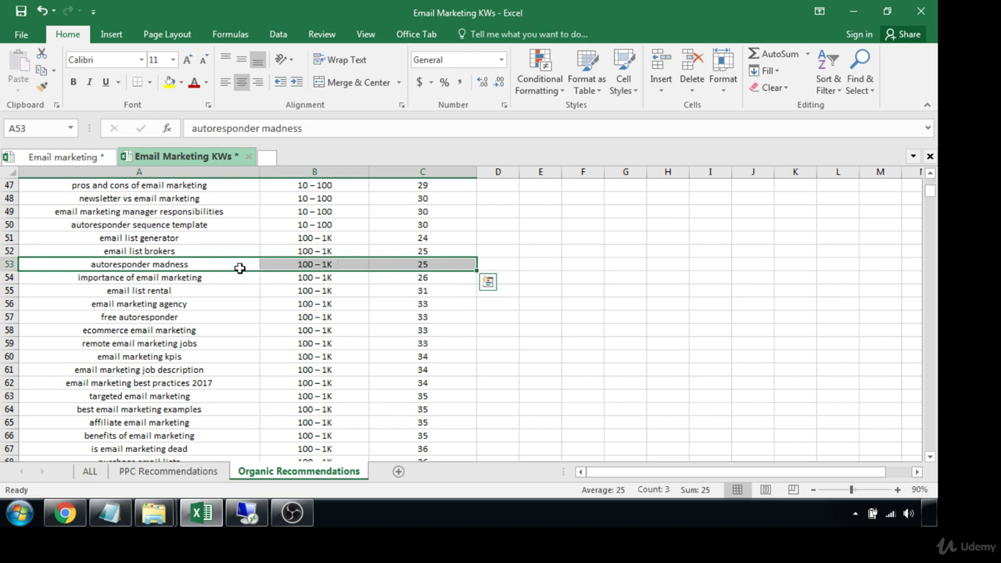
Mark "autoresponder madness" with an x in D53 and copy the mark
click(491, 264)
text(x)
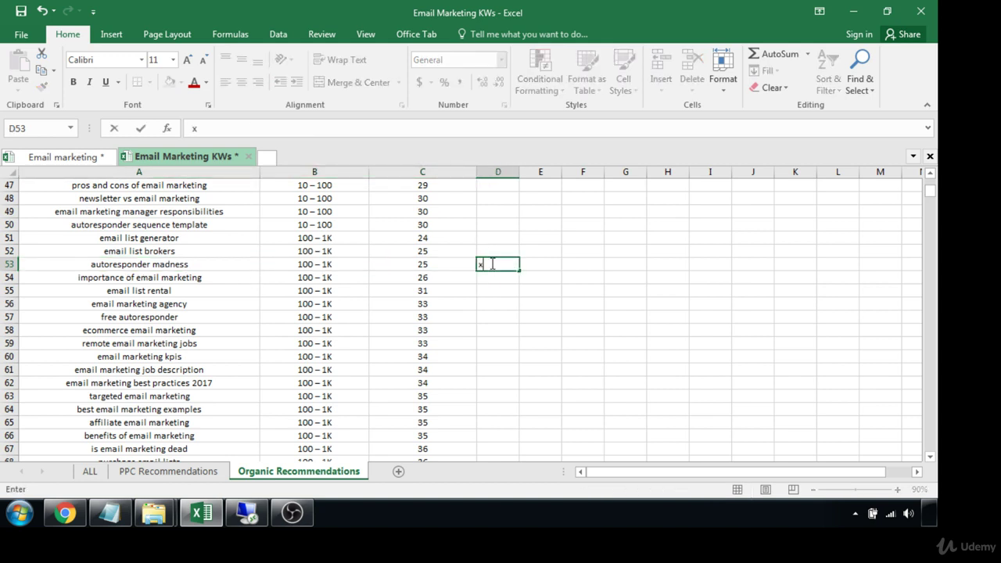
click(509, 295)
click(494, 266)
key(ctrl+c)
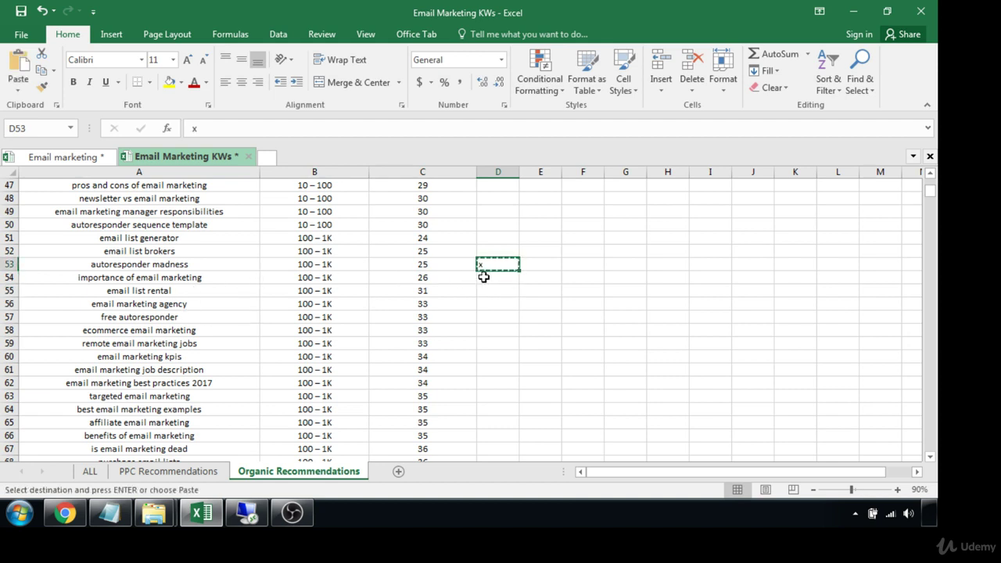
Paste the x mark beside "importance of email marketing" in D54 and "ecommerce email marketing" in D58
click(484, 277)
key(ctrl+v)
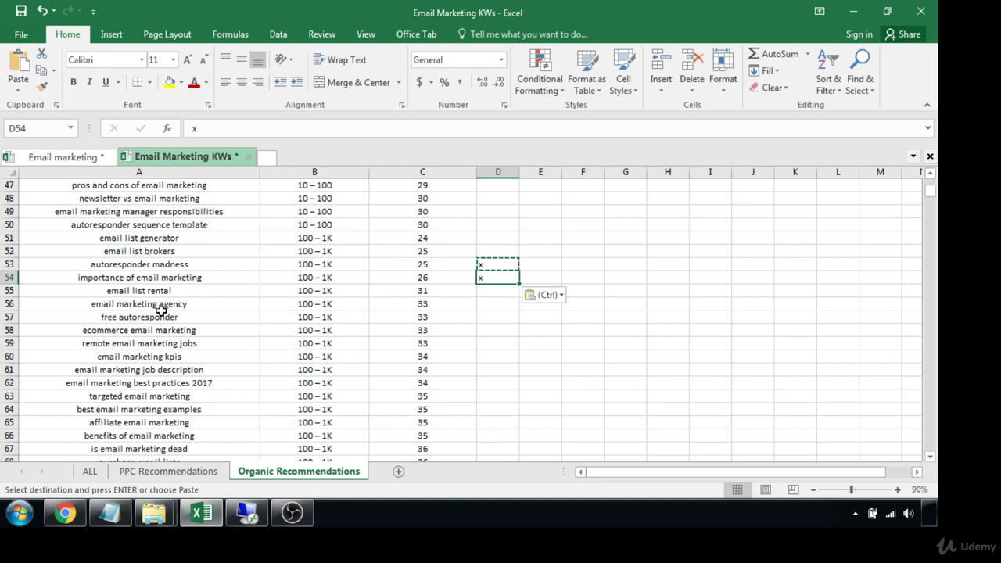
click(491, 304)
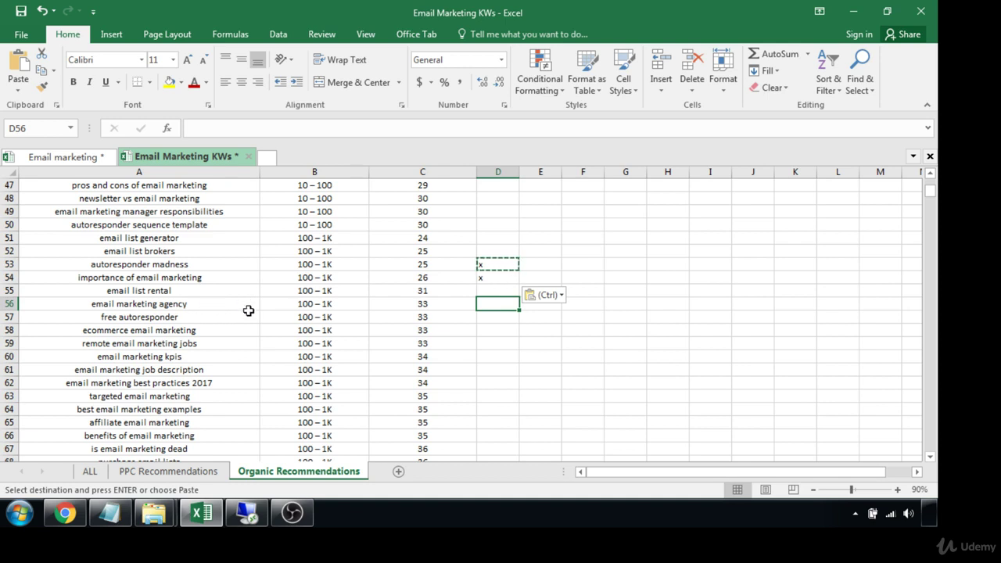
click(411, 305)
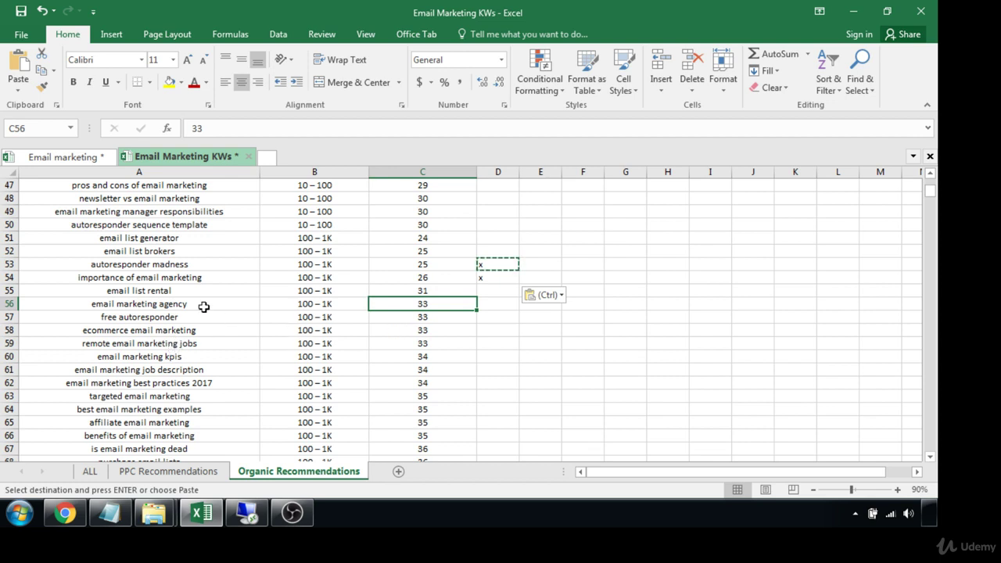
click(498, 329)
key(ctrl+v)
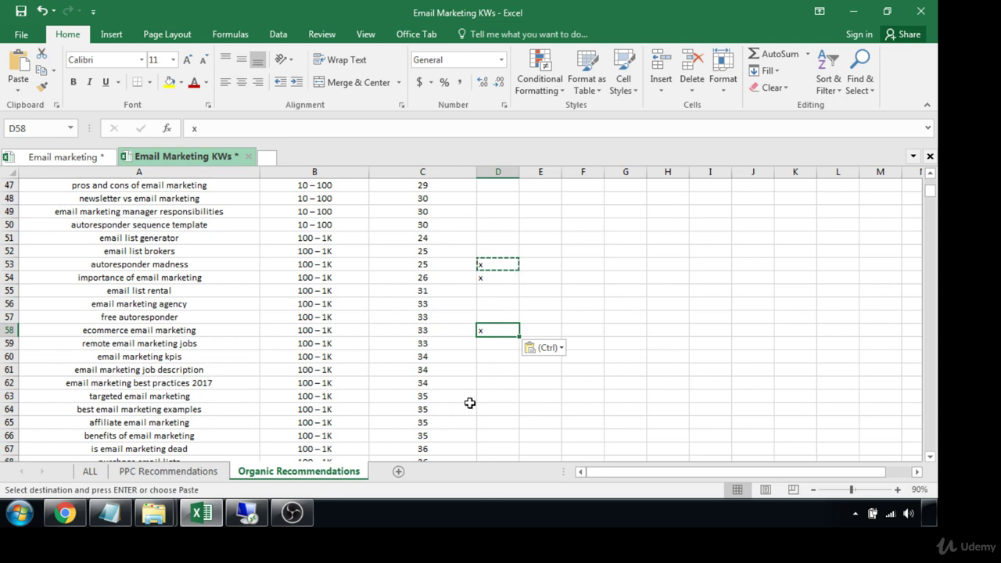
Mark "targeted email marketing", "affiliate email marketing", "benefits of email marketing" and "is email marketing dead" with an x in D63, D65, D66 and D67
click(496, 395)
key(ctrl+v)
scroll(495, 394, down, 1)
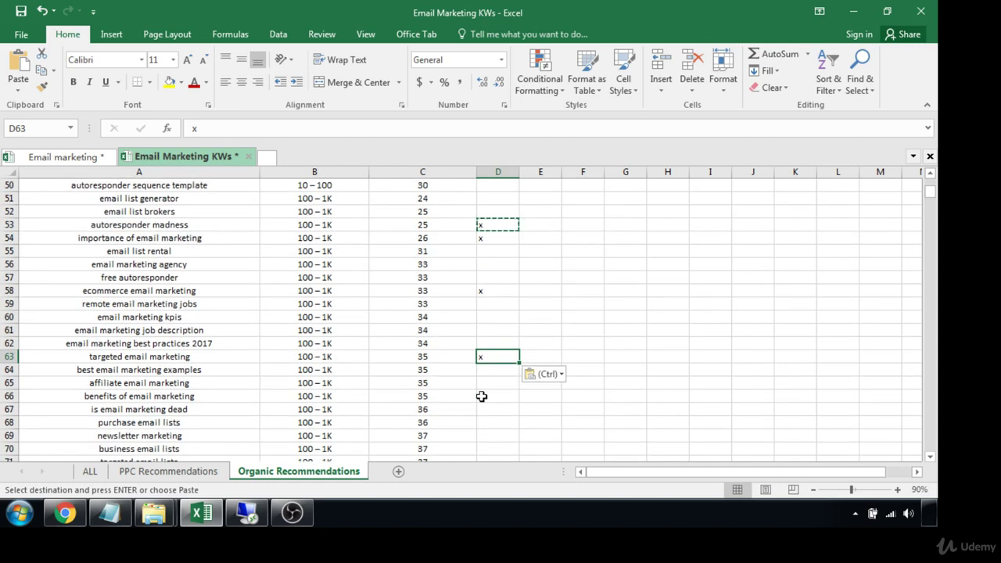
click(485, 384)
key(ctrl+v)
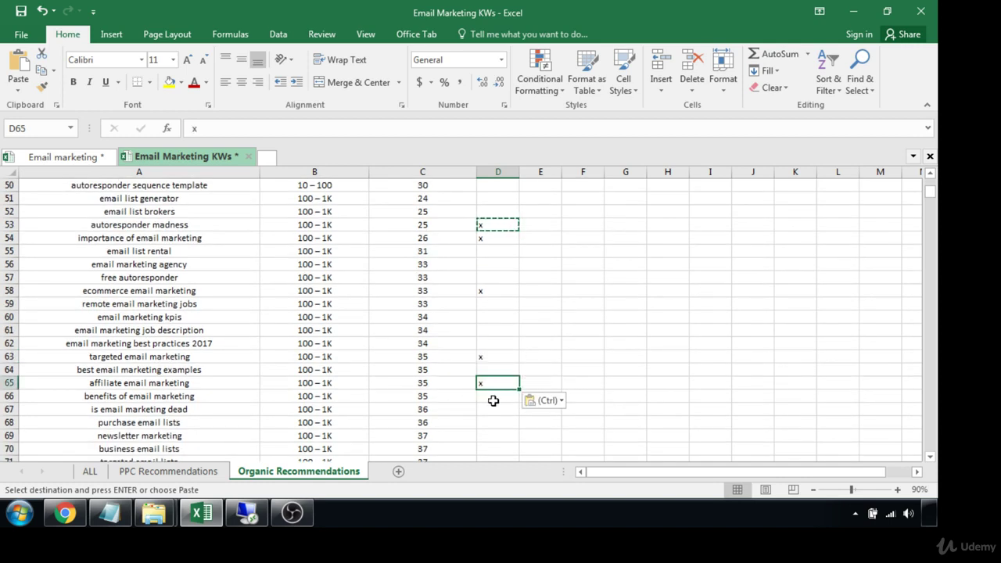
click(494, 399)
key(ctrl+v)
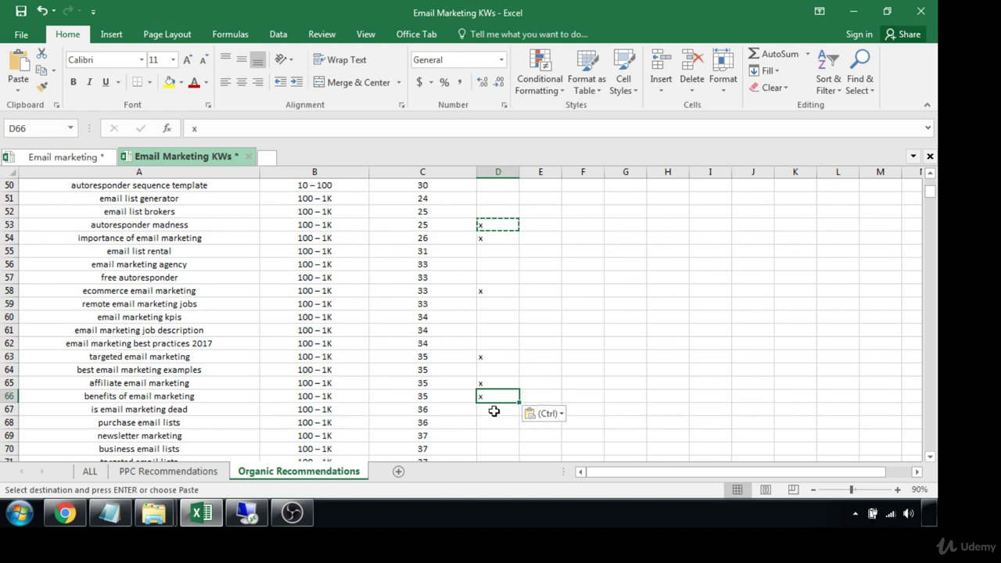
click(493, 410)
key(ctrl+v)
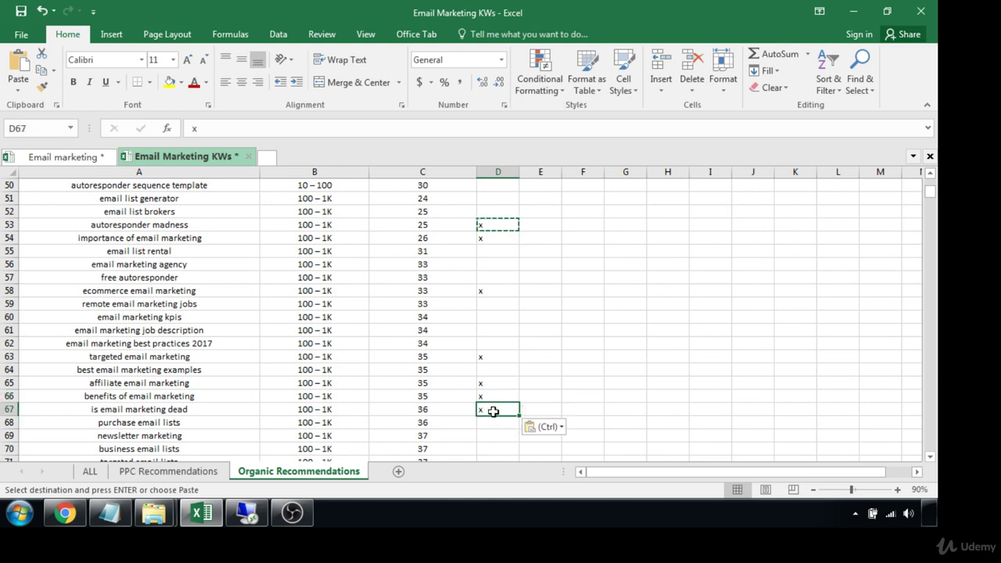
Mark "email marketing consultant" with an x in D75
scroll(494, 410, down, 1)
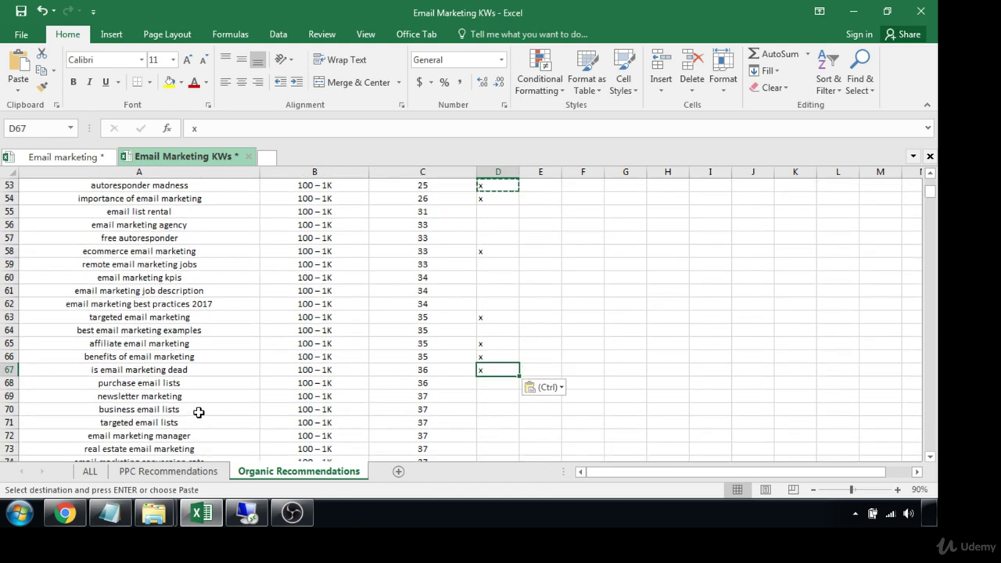
scroll(465, 351, down, 1)
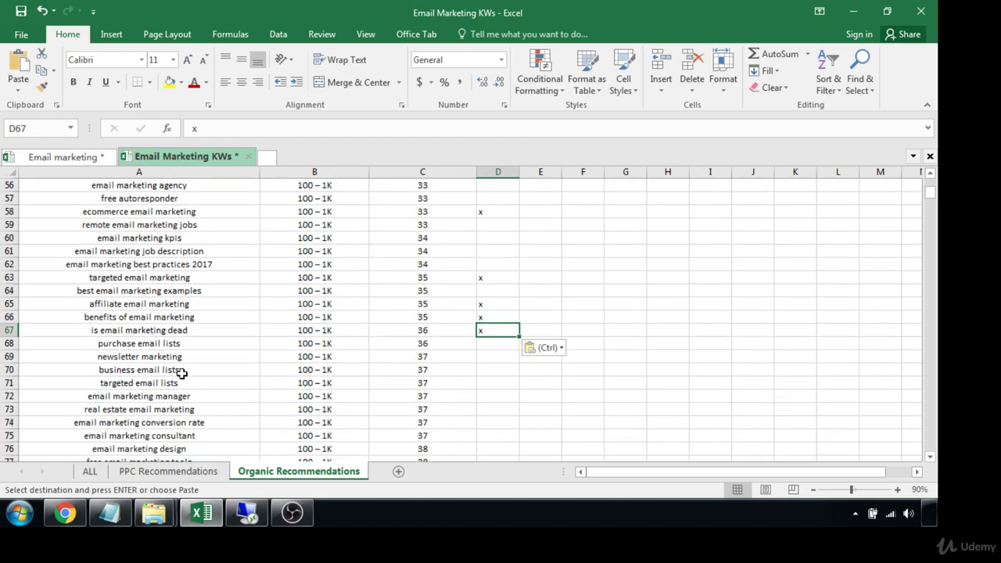
click(491, 368)
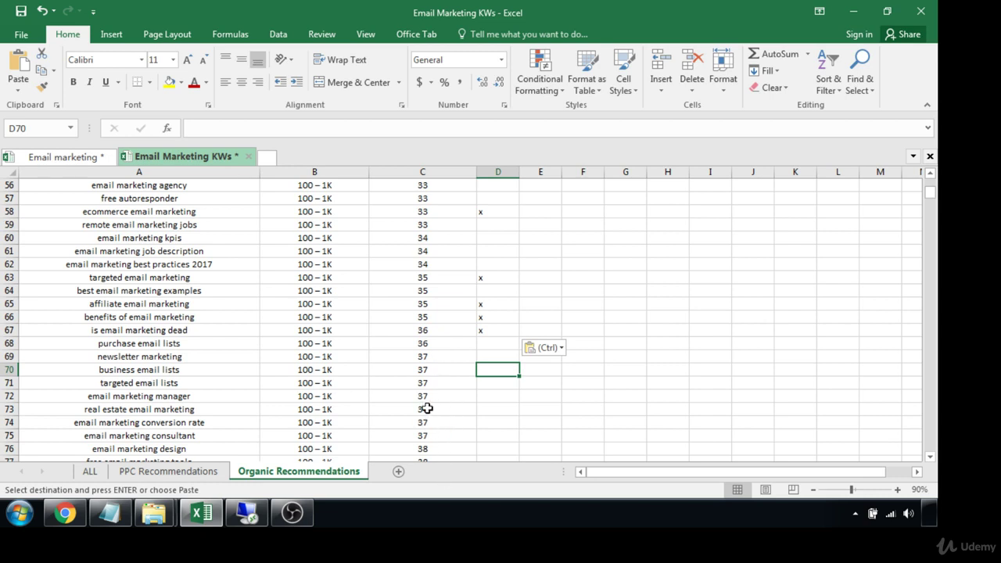
scroll(422, 388, down, 2)
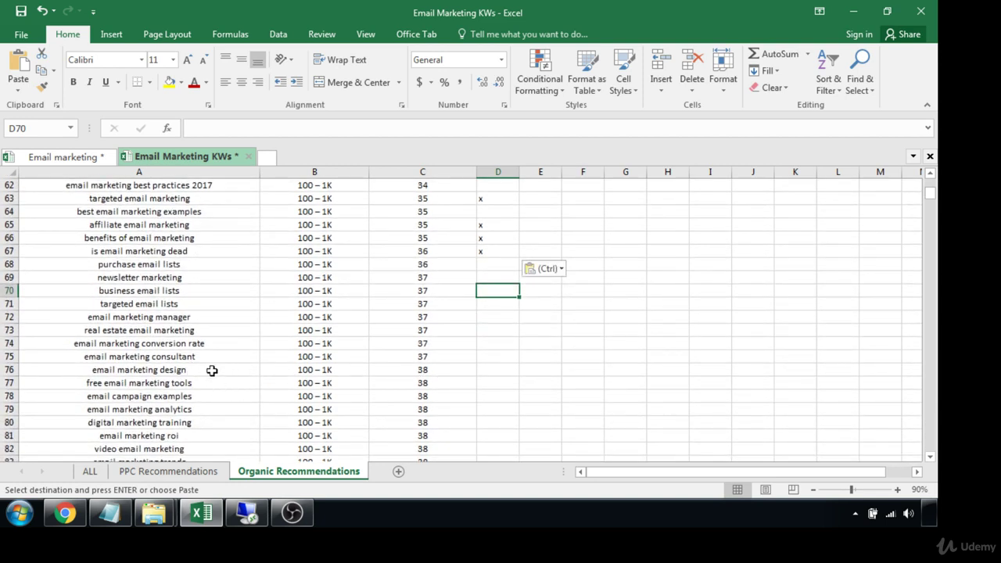
click(498, 357)
key(ctrl+v)
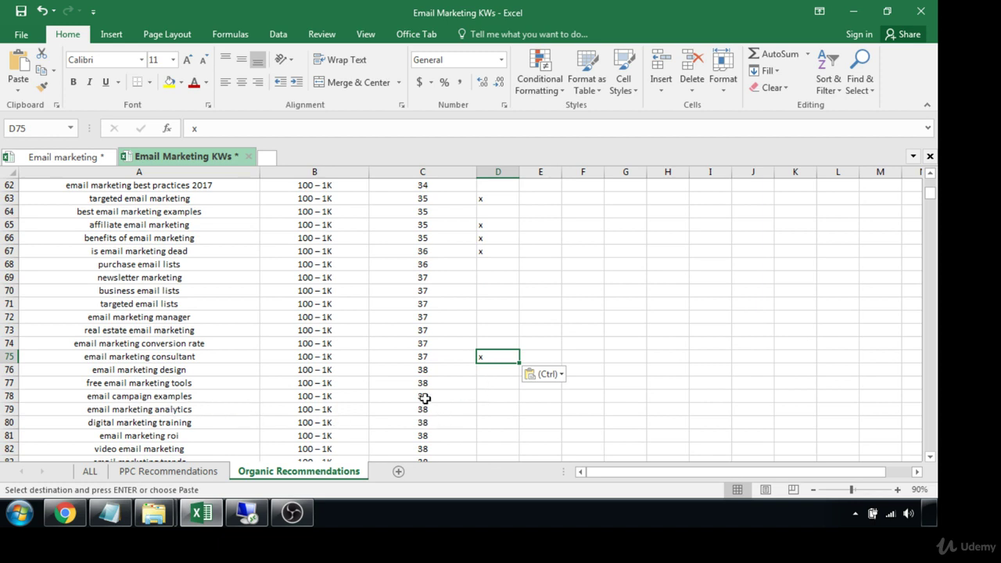
Delete row 80 with the keyword "digital marketing training"
scroll(426, 395, down, 1)
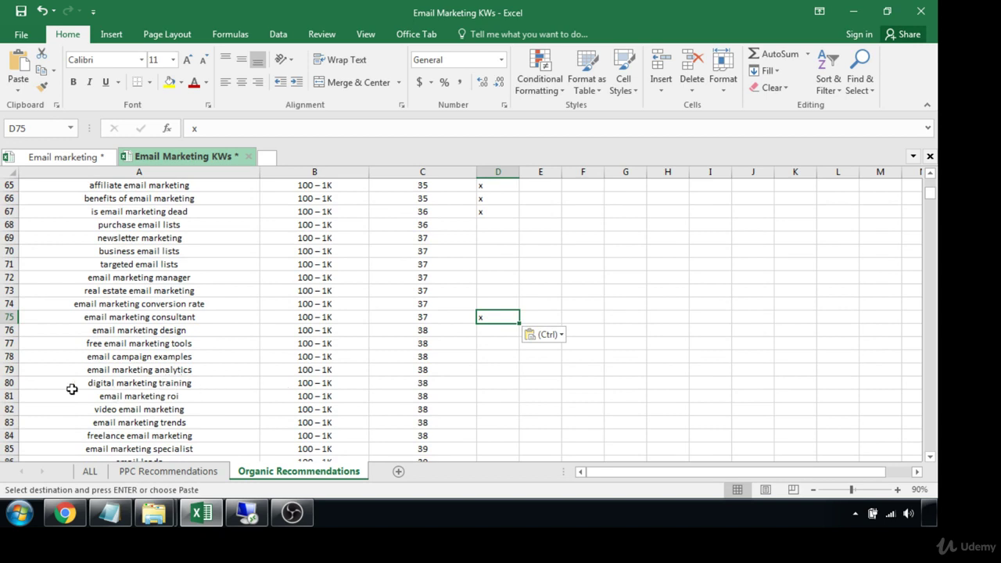
right_click(11, 384)
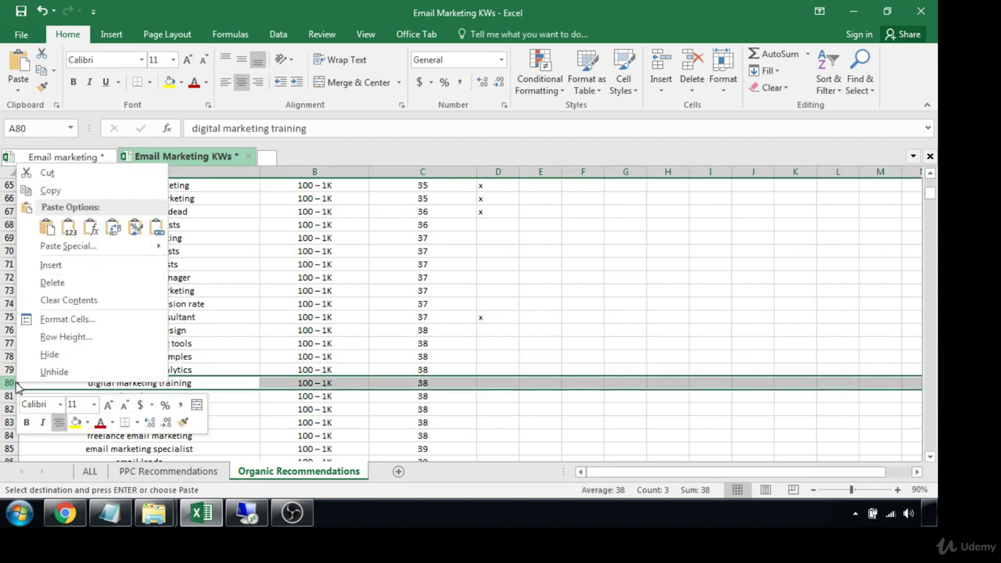
click(101, 283)
Copy the x mark from D75 and paste it beside "email leads" in D85
click(490, 315)
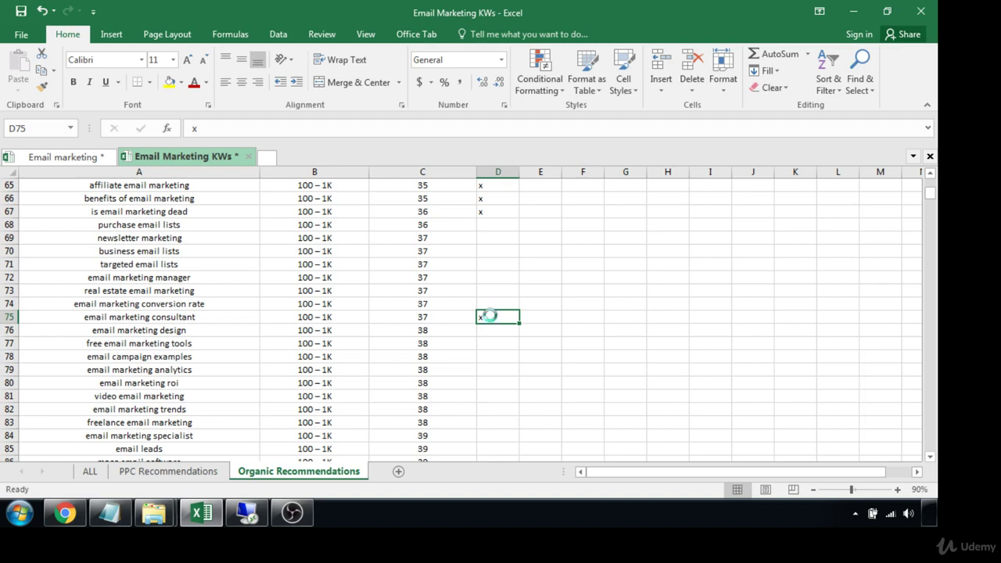
key(ctrl+c)
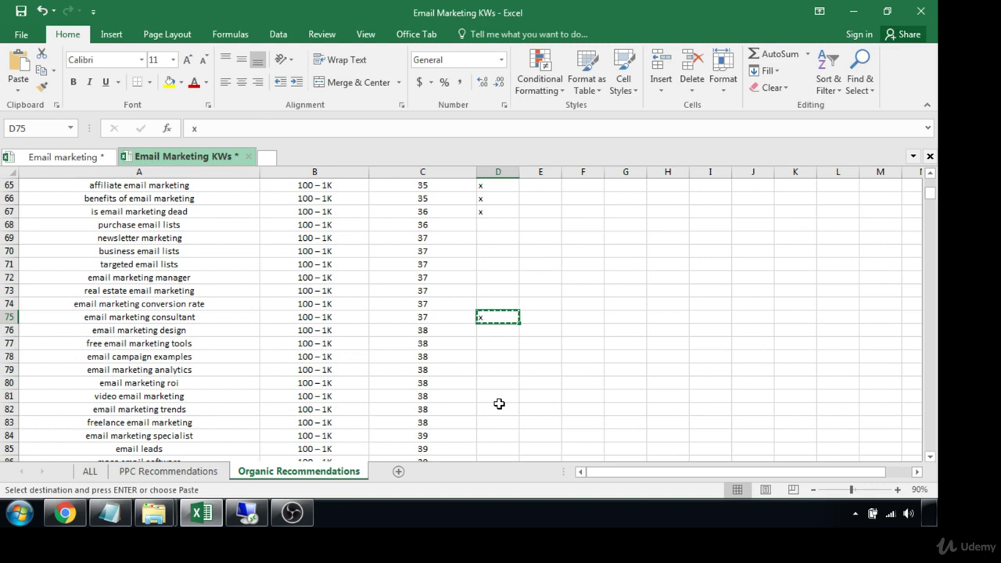
scroll(499, 404, down, 1)
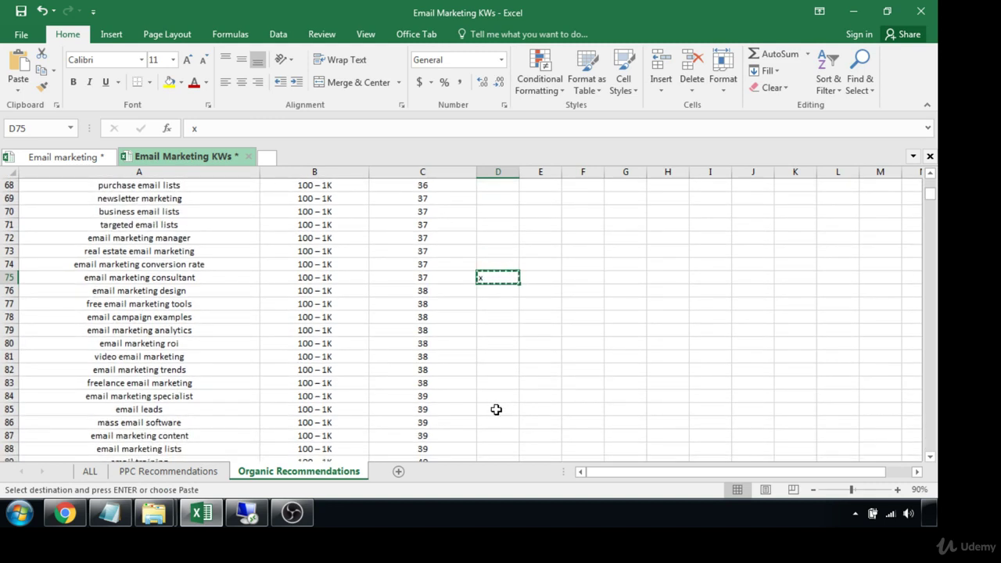
click(496, 409)
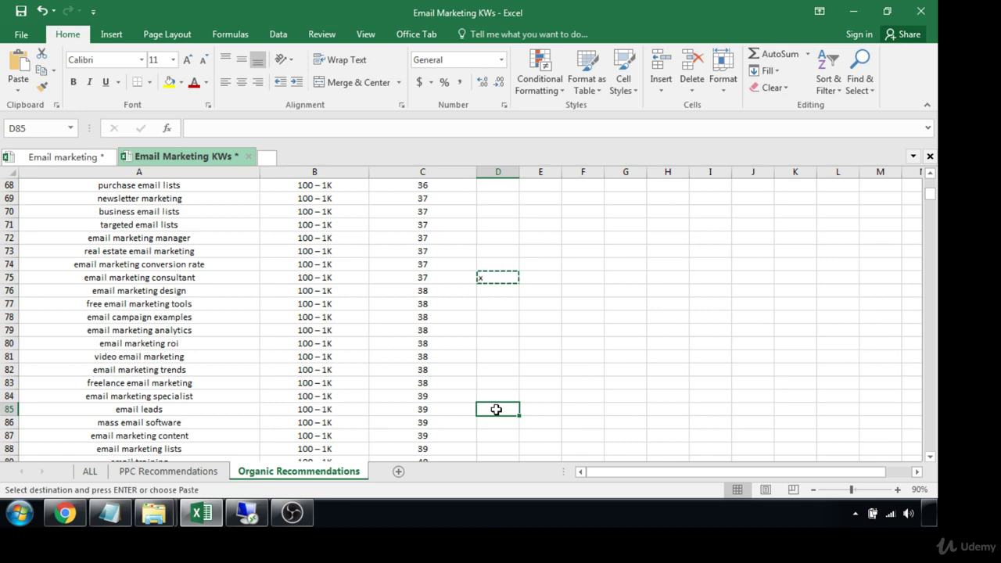
key(ctrl+v)
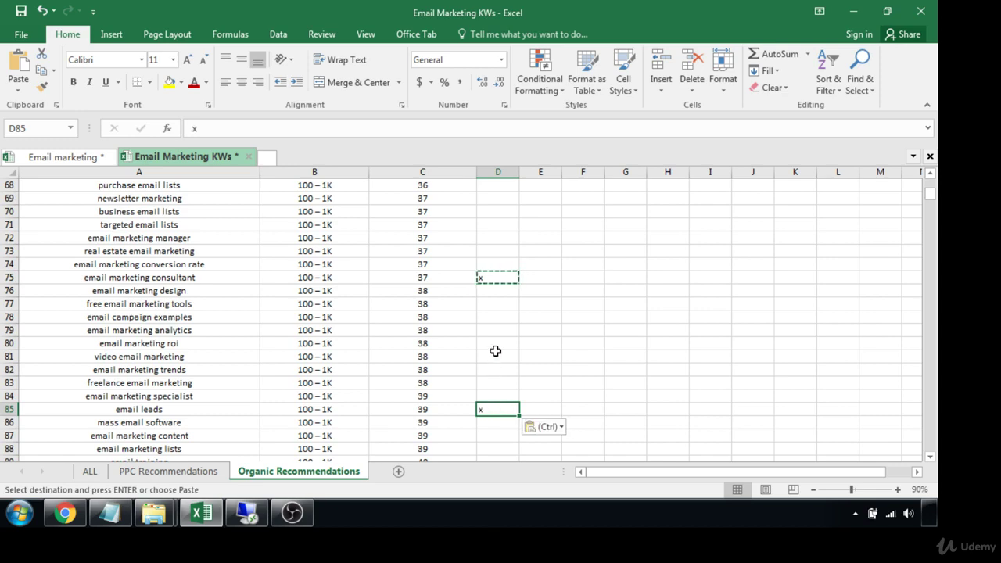
Copy the x from D85 to mark "email marketing leads" in D92, "how to write an email" in D94 and "email training" in D89
key(ctrl+c)
scroll(496, 351, down, 4)
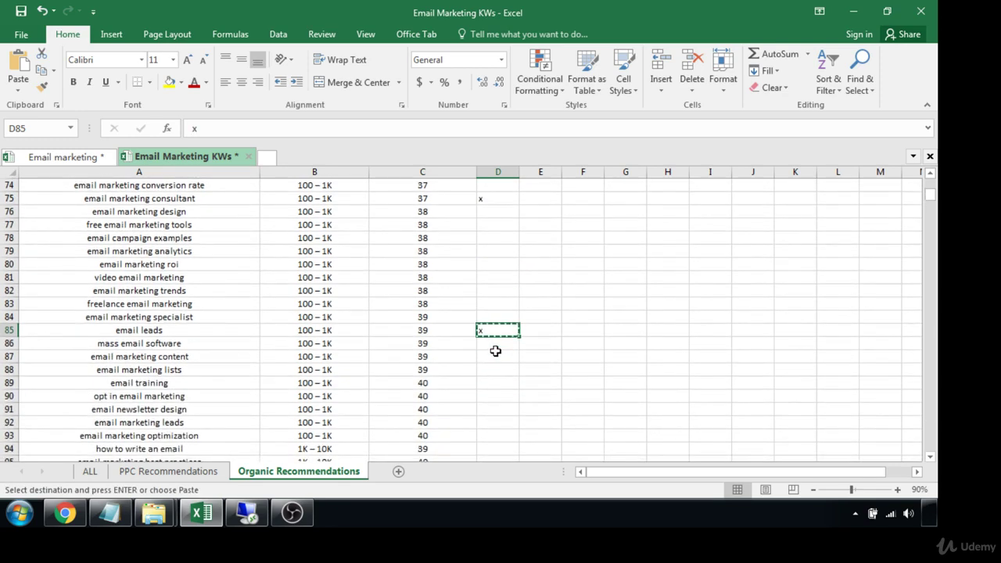
scroll(496, 351, up, 1)
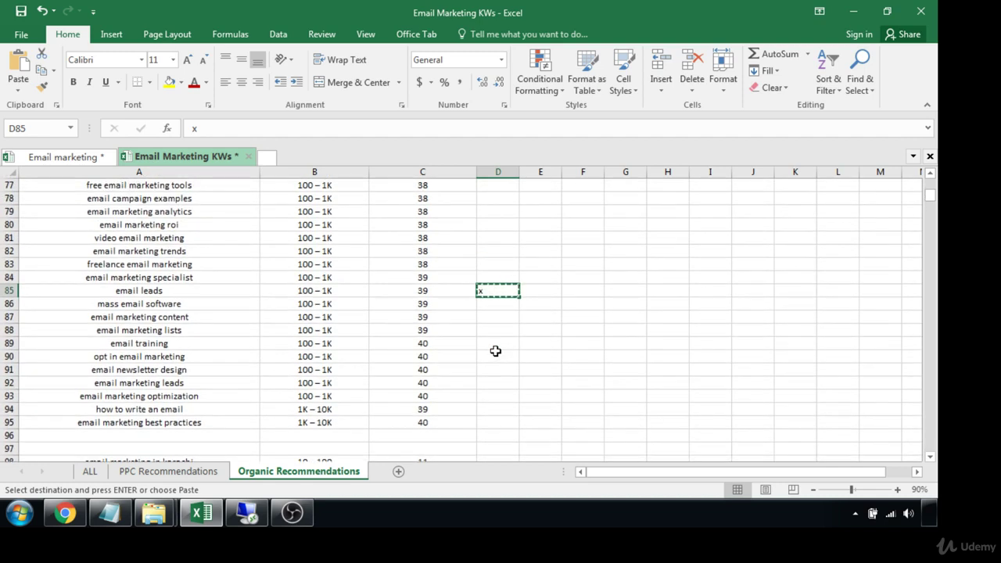
click(499, 383)
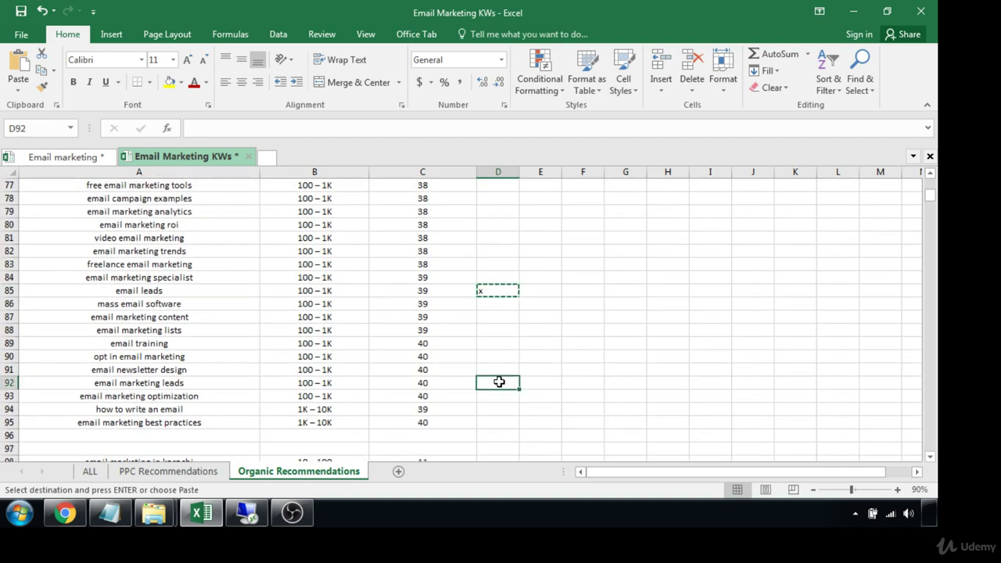
key(ctrl+v)
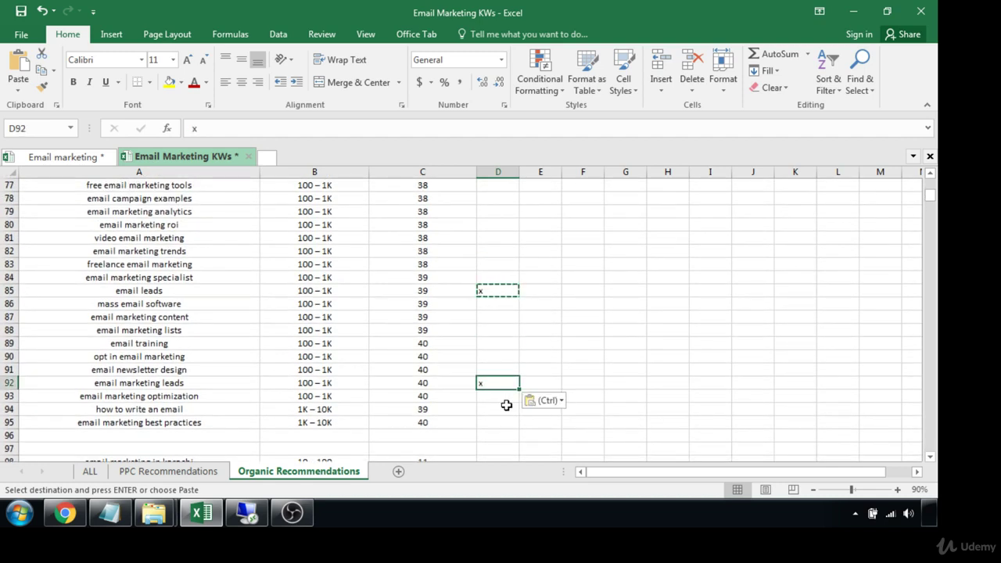
click(494, 409)
key(ctrl+v)
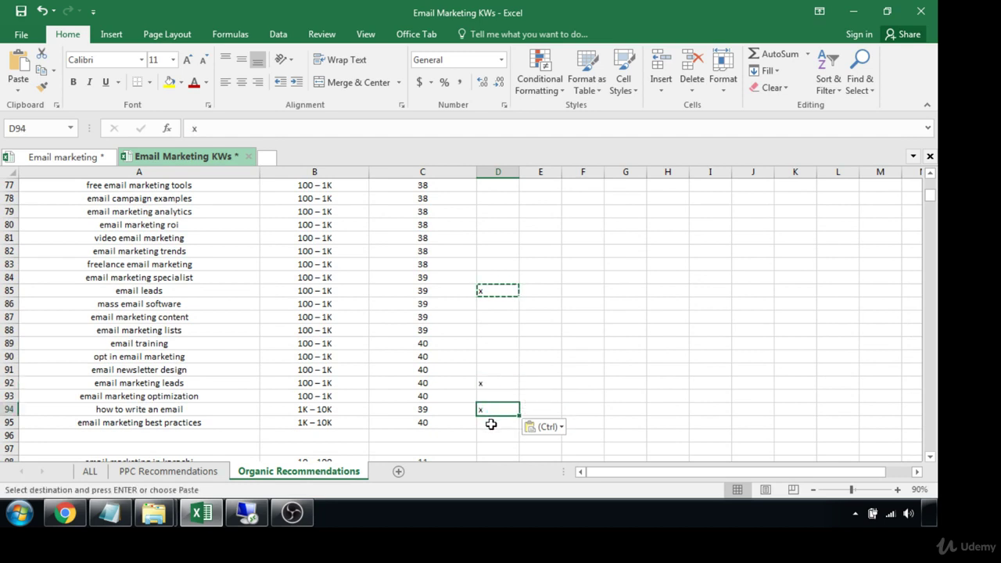
click(487, 342)
key(ctrl+v)
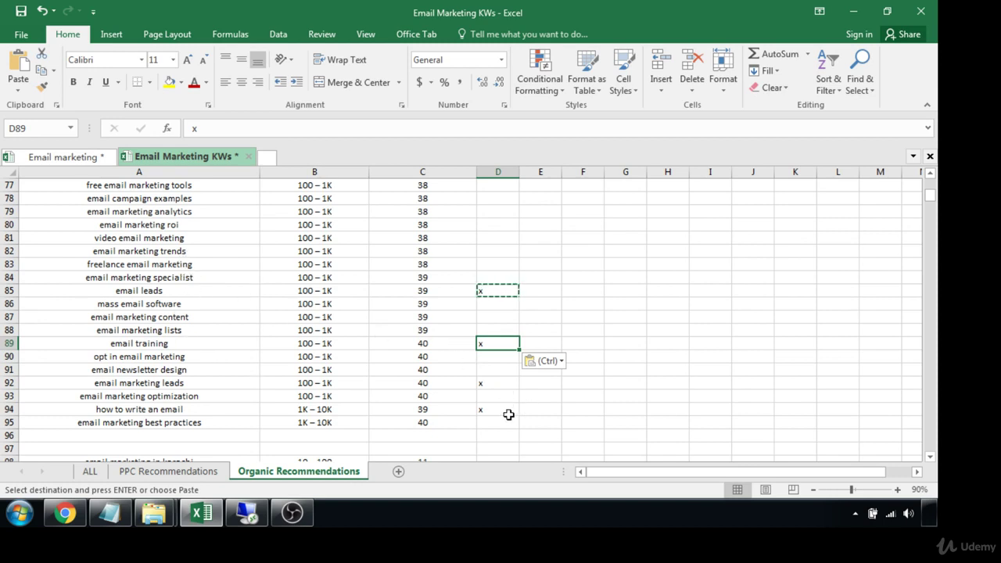
Sort the keyword list in A1:D95 by Column D values, A to Z, keeping the header row
scroll(505, 420, up, 7)
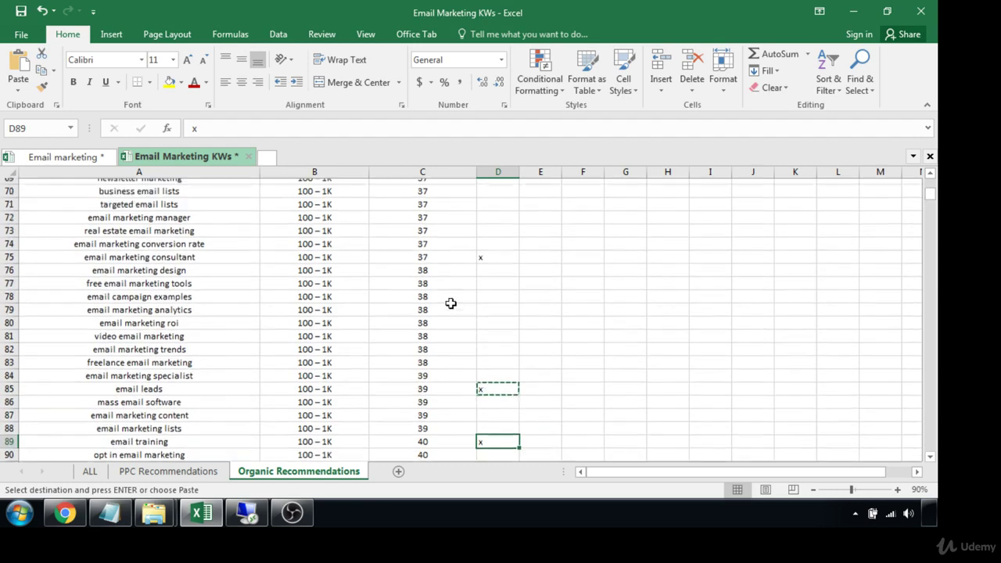
scroll(451, 304, down, 9)
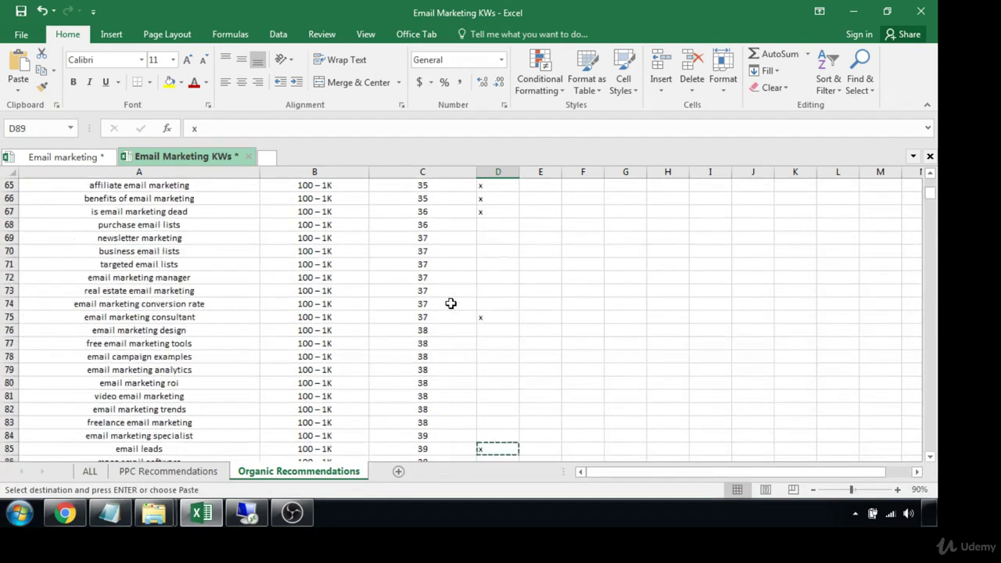
scroll(451, 304, down, 1)
drag(510, 306, 156, 188)
click(832, 76)
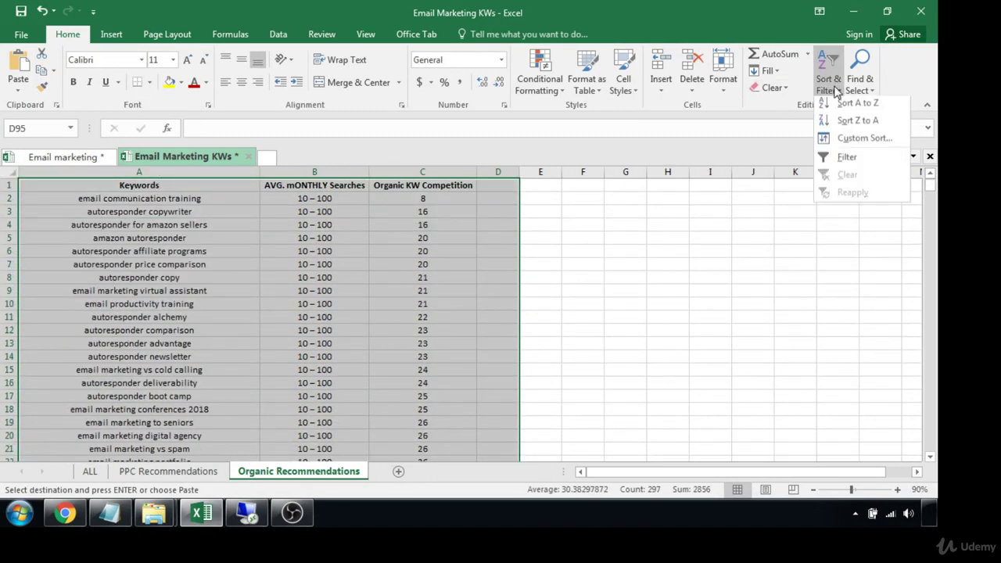
click(842, 135)
click(386, 223)
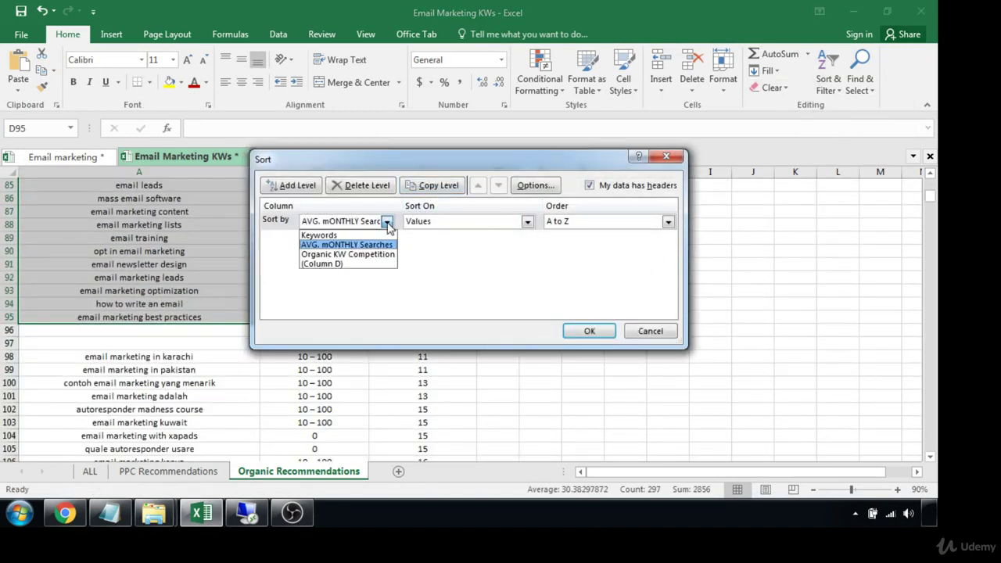
click(375, 269)
click(589, 331)
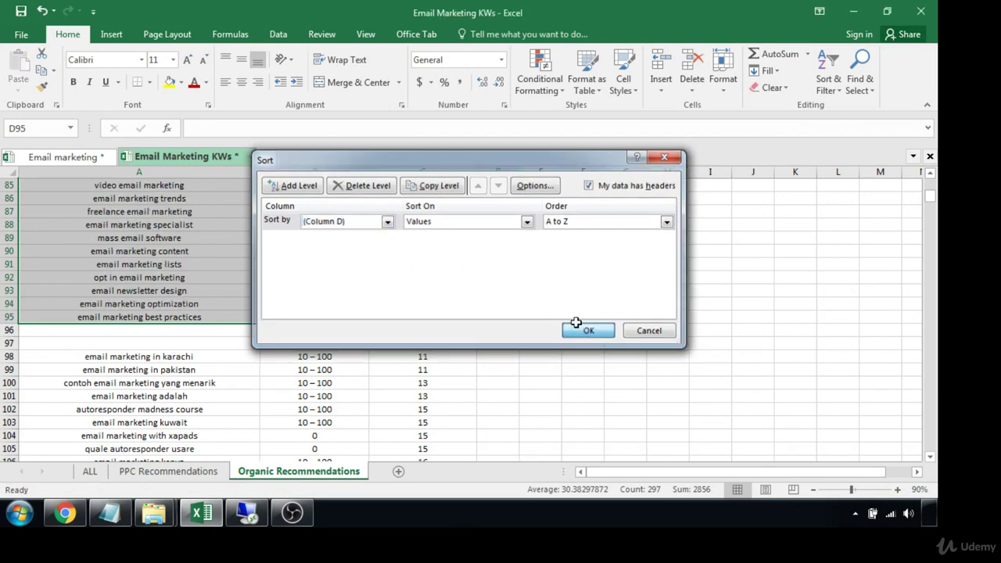
Insert a blank row at row 14, between the x-marked keywords and "email communication training"
scroll(563, 271, up, 18)
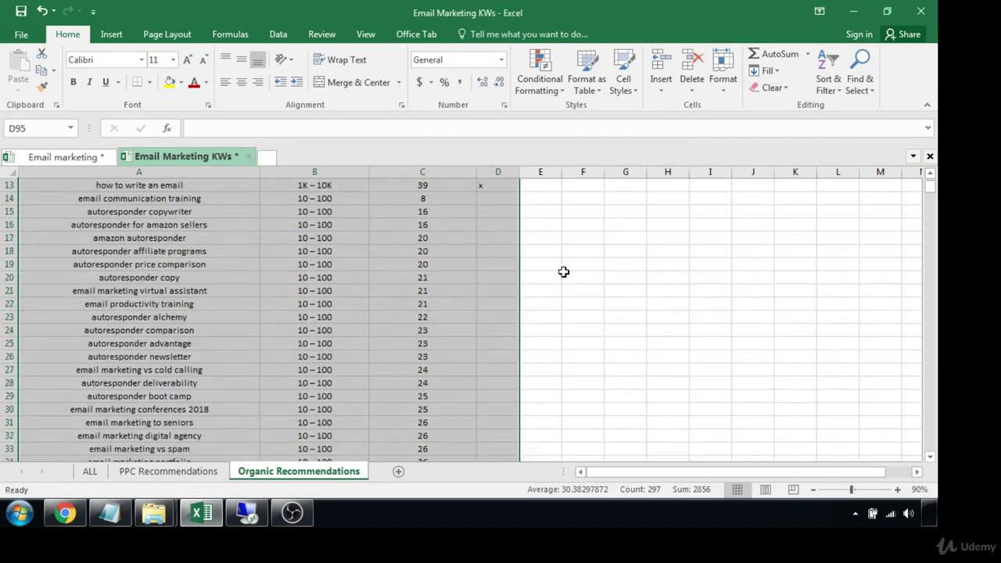
drag(487, 199, 488, 342)
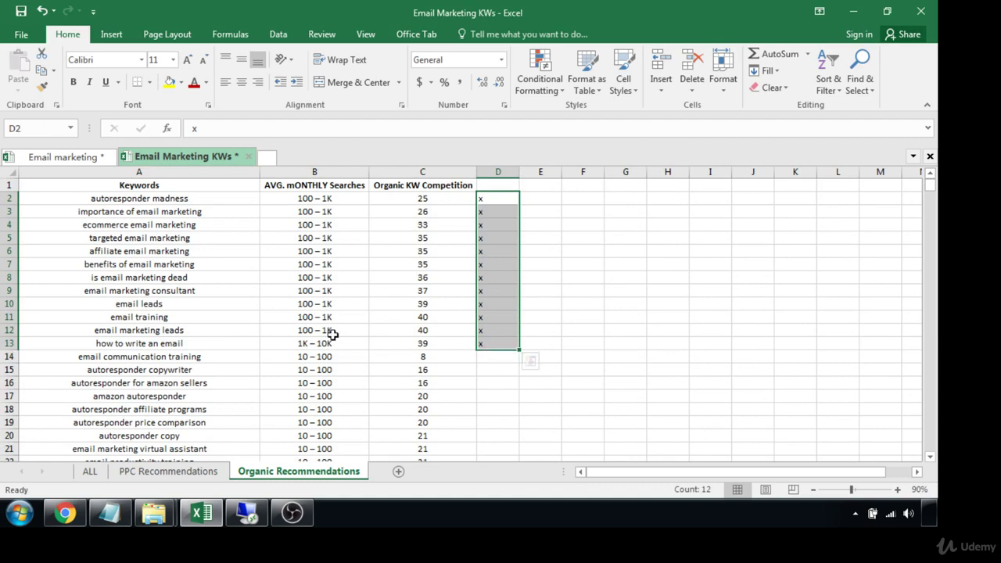
click(10, 343)
click(9, 357)
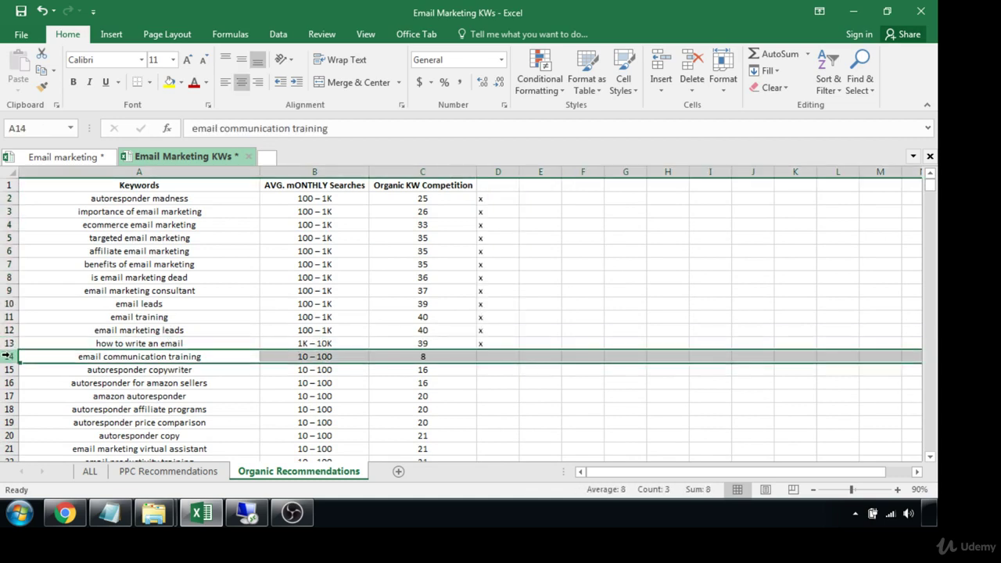
right_click(9, 357)
click(44, 238)
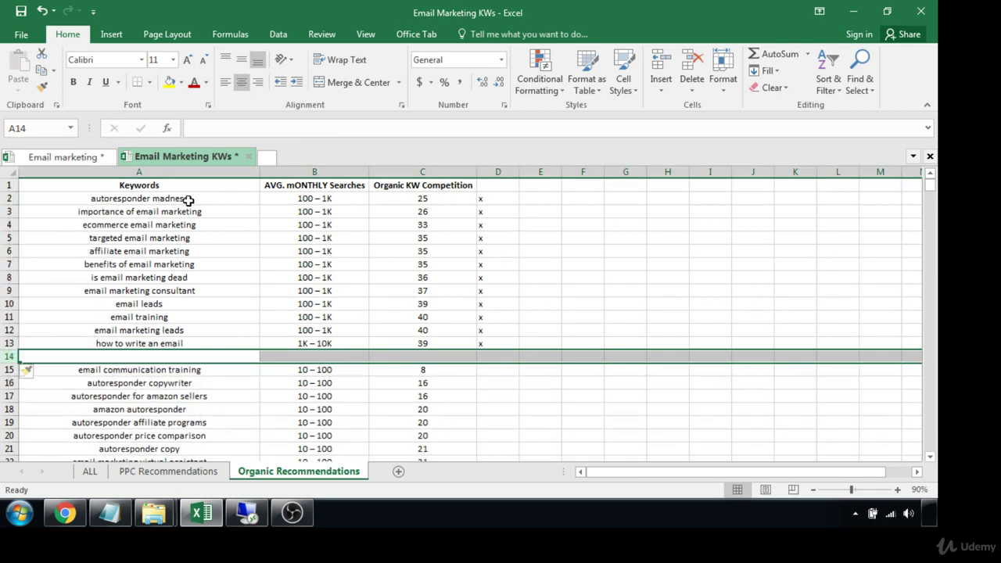
Clear the x marks in D2:D13 beside the top group of keywords
drag(188, 200, 180, 338)
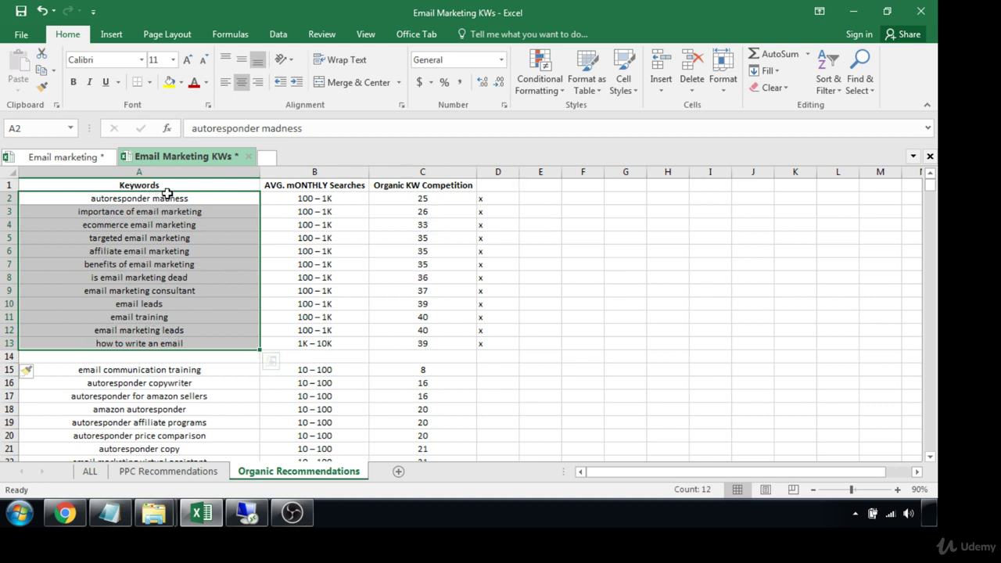
drag(495, 195, 499, 338)
key(Delete)
Review the remaining keywords in column A from "email communication training" in row 15 to "email marketing best practices" in row 96
scroll(477, 326, down, 5)
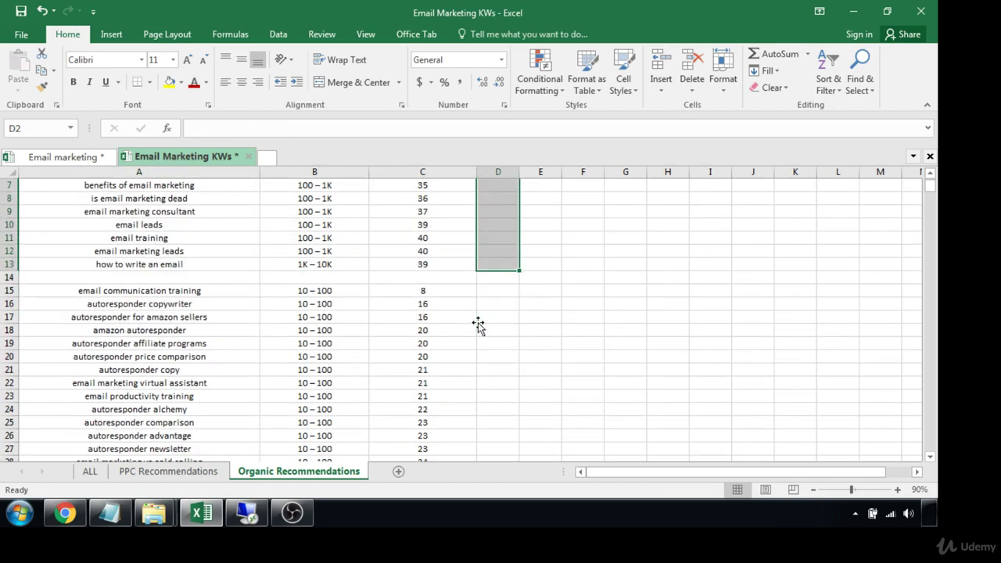
scroll(196, 258, up, 1)
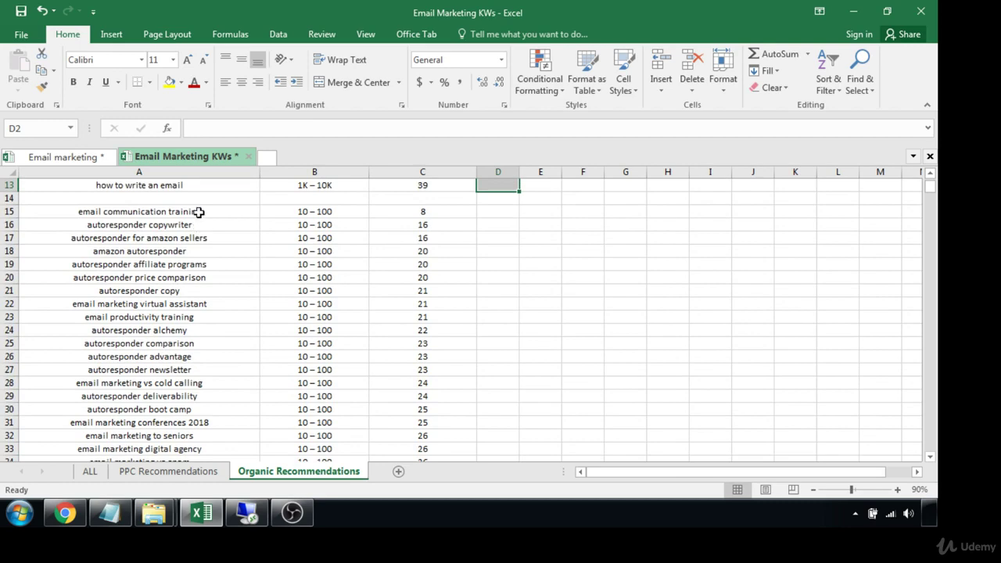
drag(196, 212, 173, 438)
drag(173, 438, 173, 438)
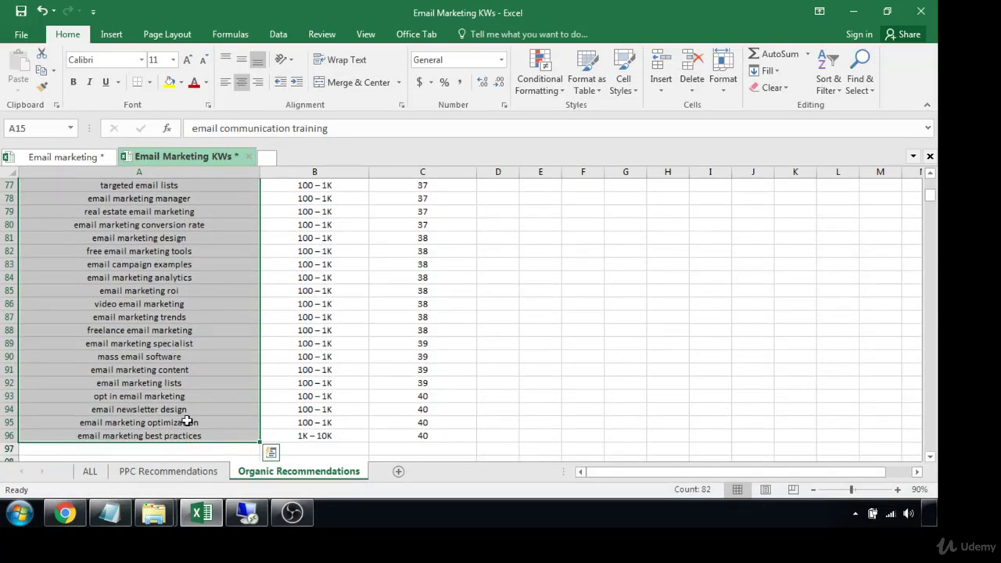
scroll(425, 349, up, 7)
scroll(431, 348, up, 13)
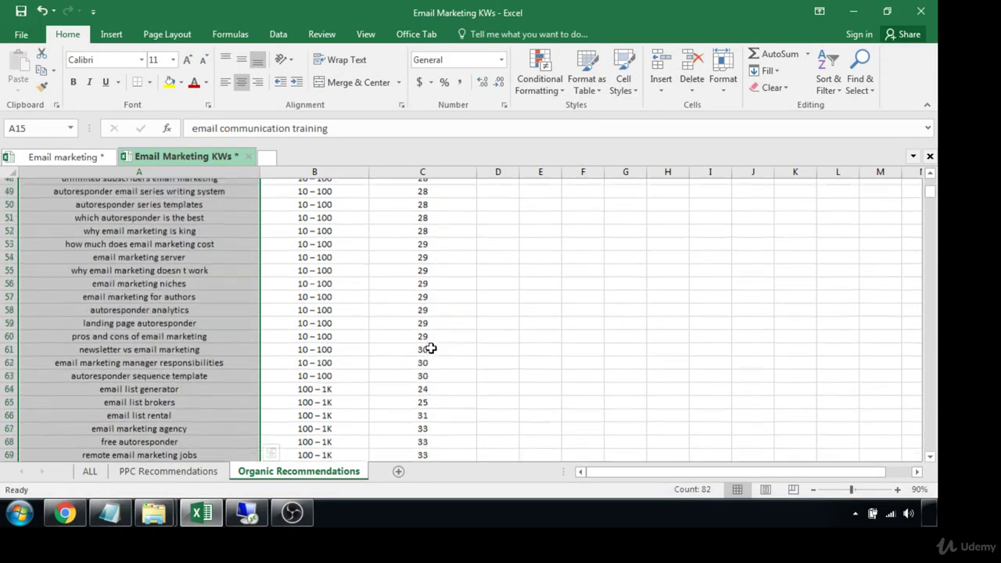
scroll(430, 349, up, 3)
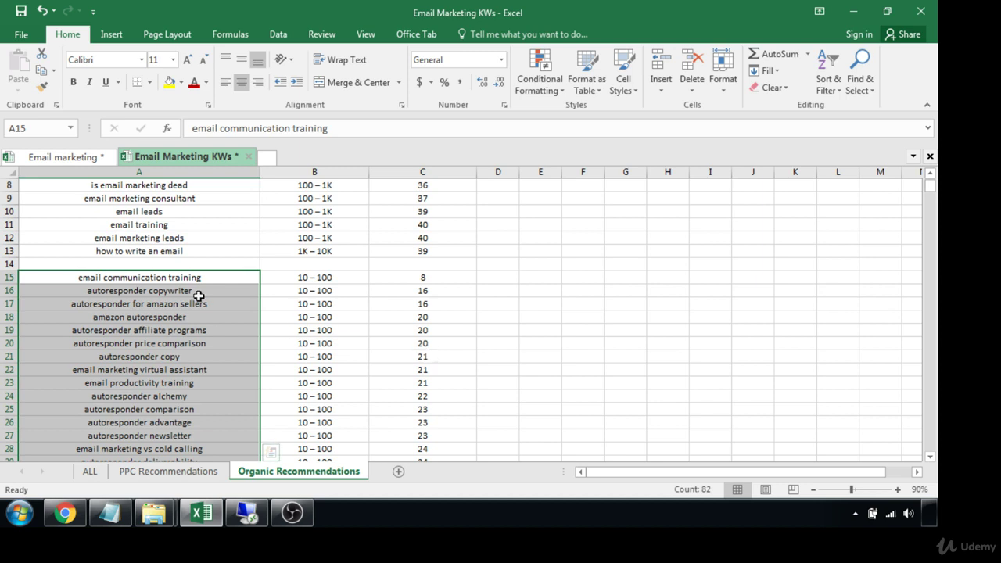
click(495, 275)
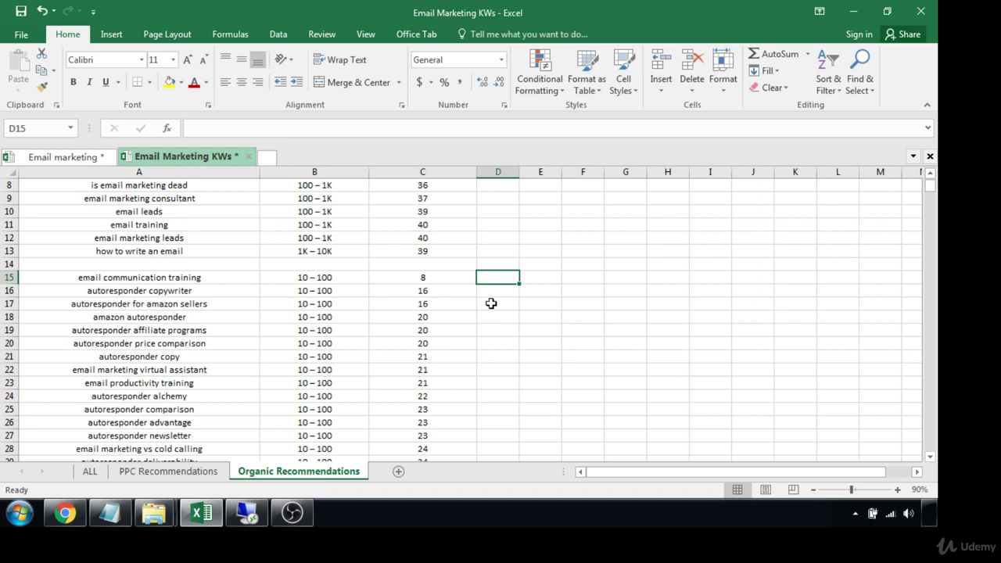
Set the font colour of A15:C31, from "email communication training" to "email marketing conferences 2018", to standard Blue
drag(210, 278, 423, 451)
scroll(513, 319, down, 3)
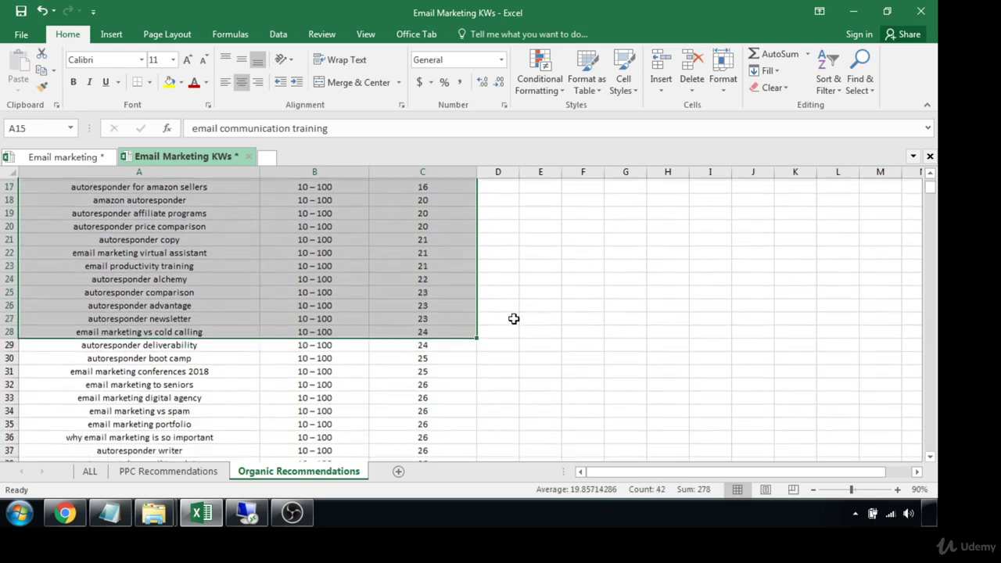
scroll(451, 367, up, 1)
drag(444, 410, 222, 197)
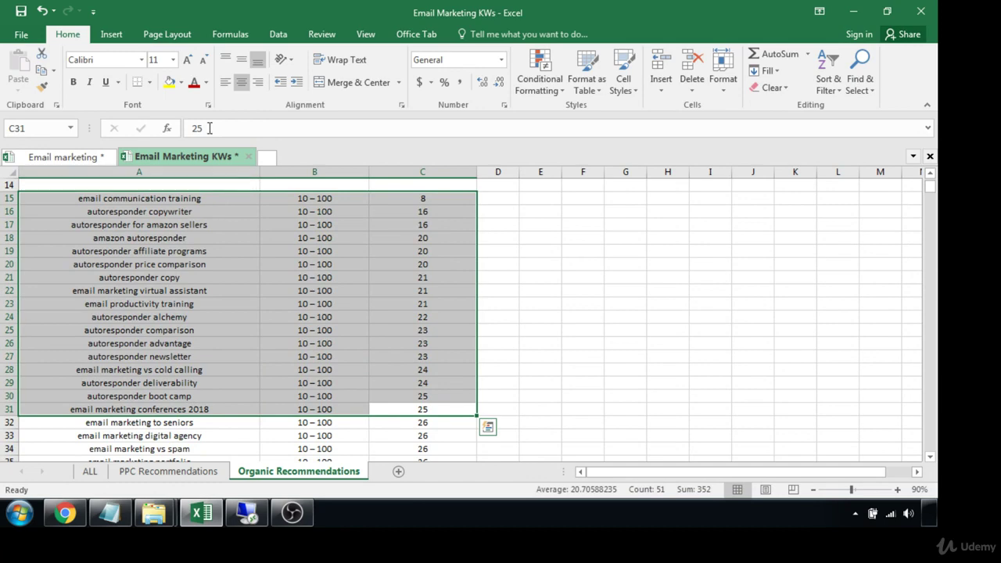
click(206, 82)
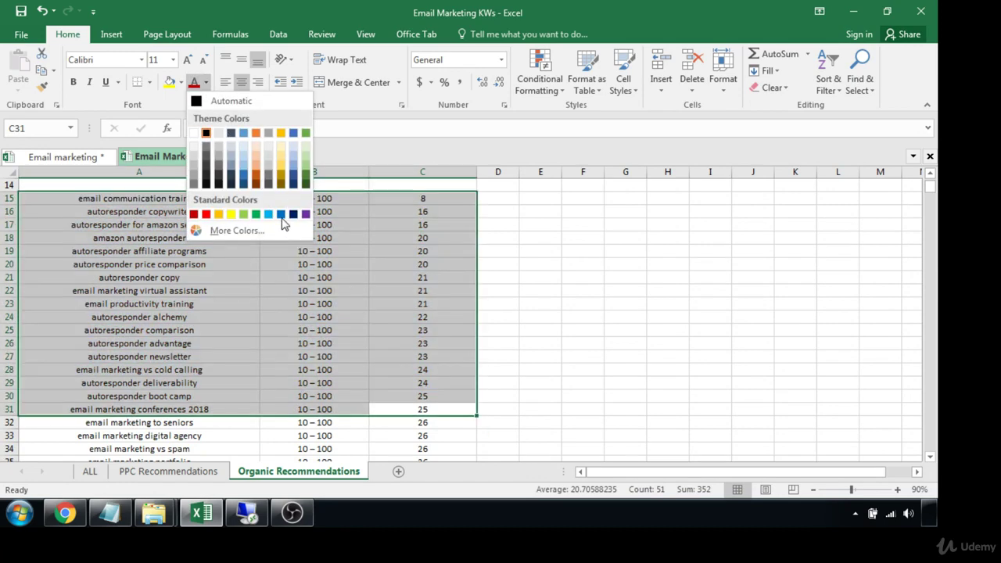
click(281, 215)
click(548, 289)
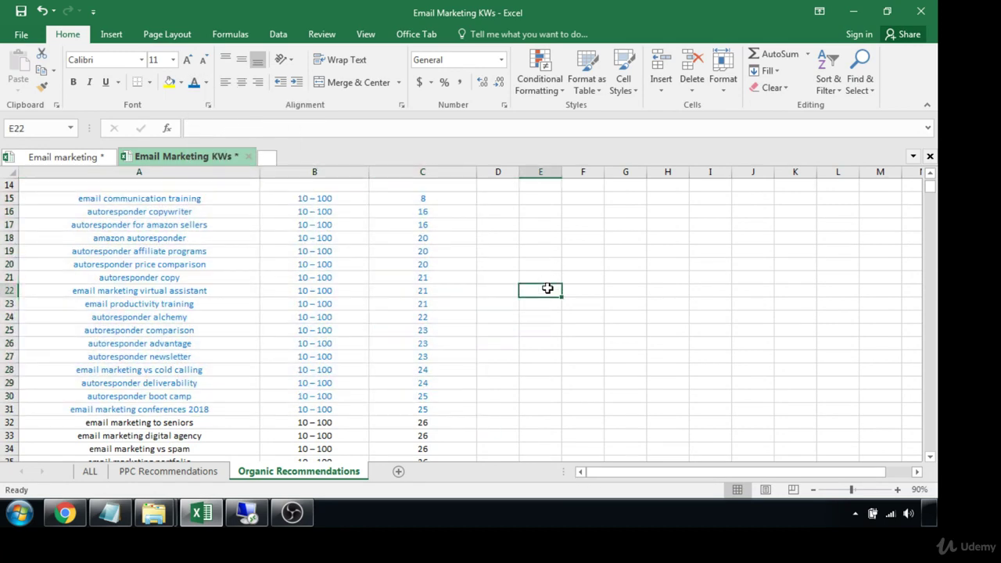
Mark "newsletter marketing" with an x in D75
scroll(223, 281, down, 4)
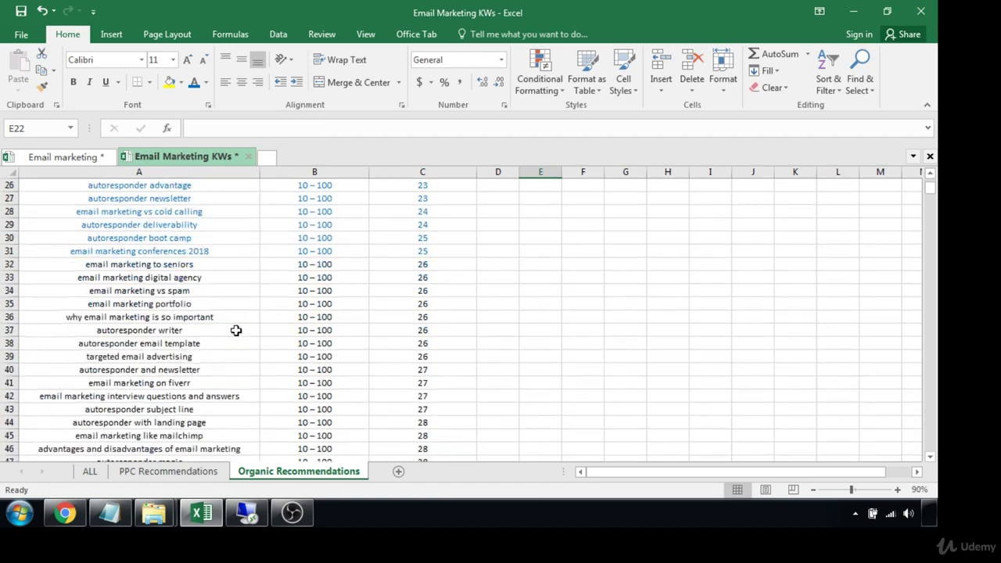
scroll(455, 329, down, 1)
scroll(456, 329, down, 1)
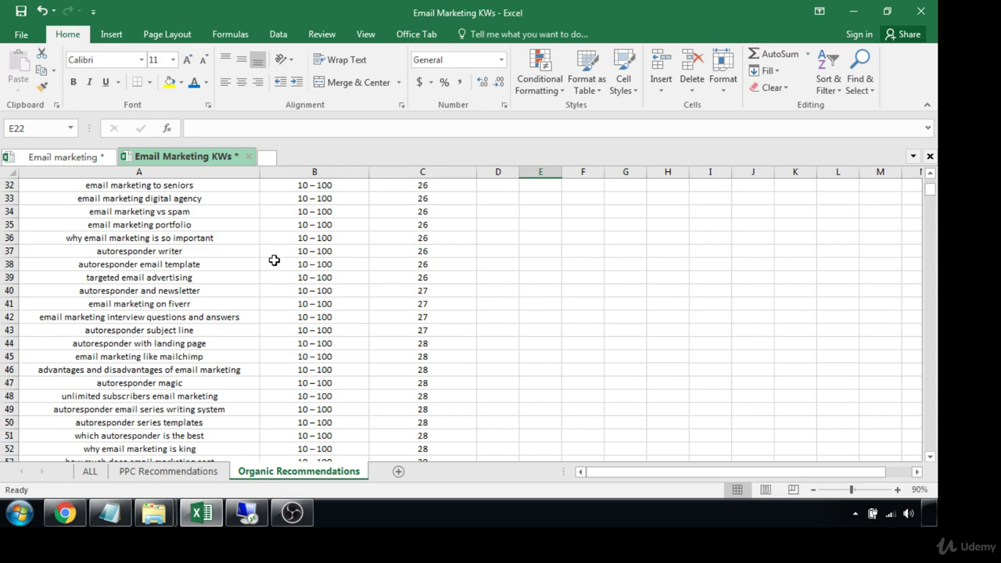
scroll(462, 256, down, 7)
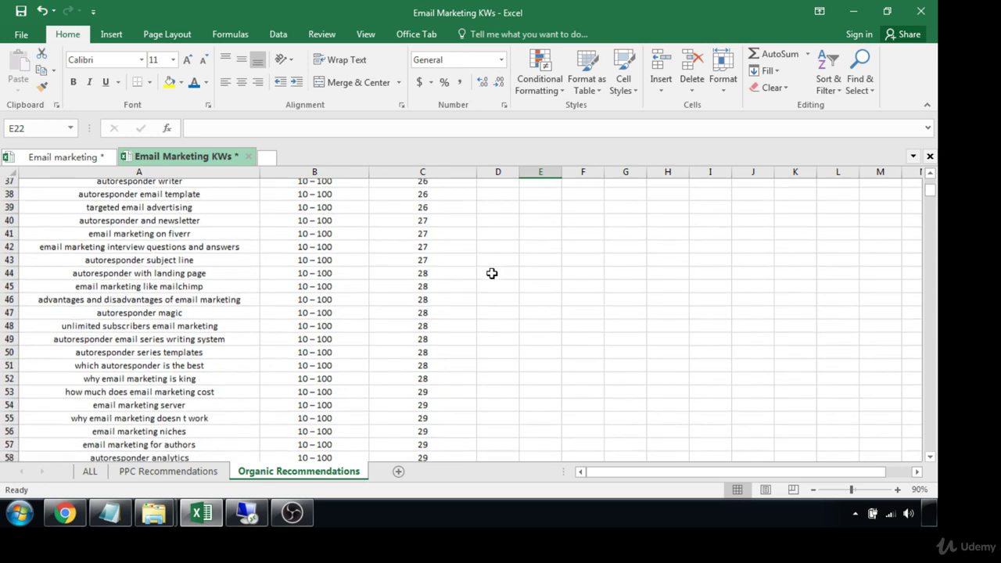
scroll(492, 273, down, 2)
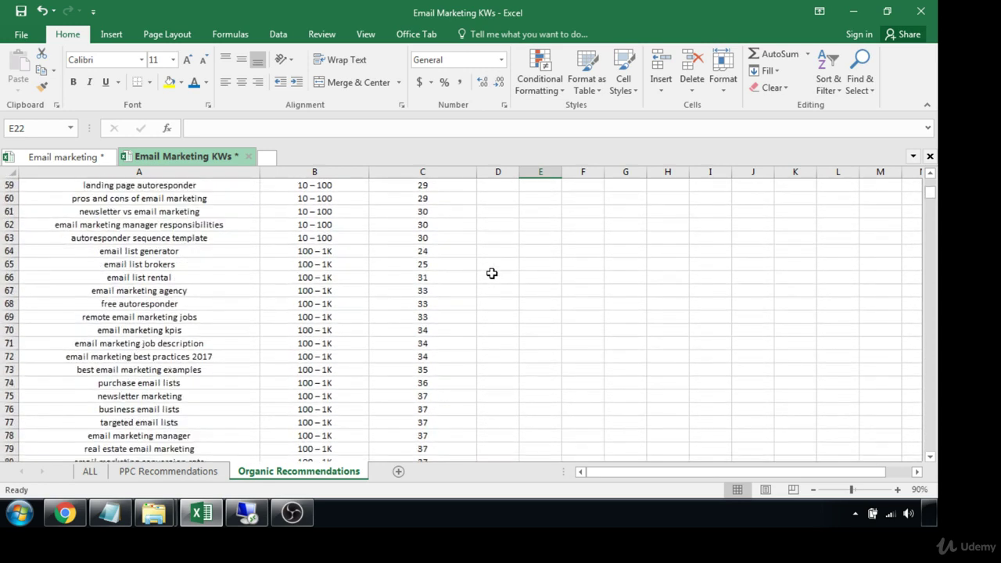
scroll(491, 273, down, 1)
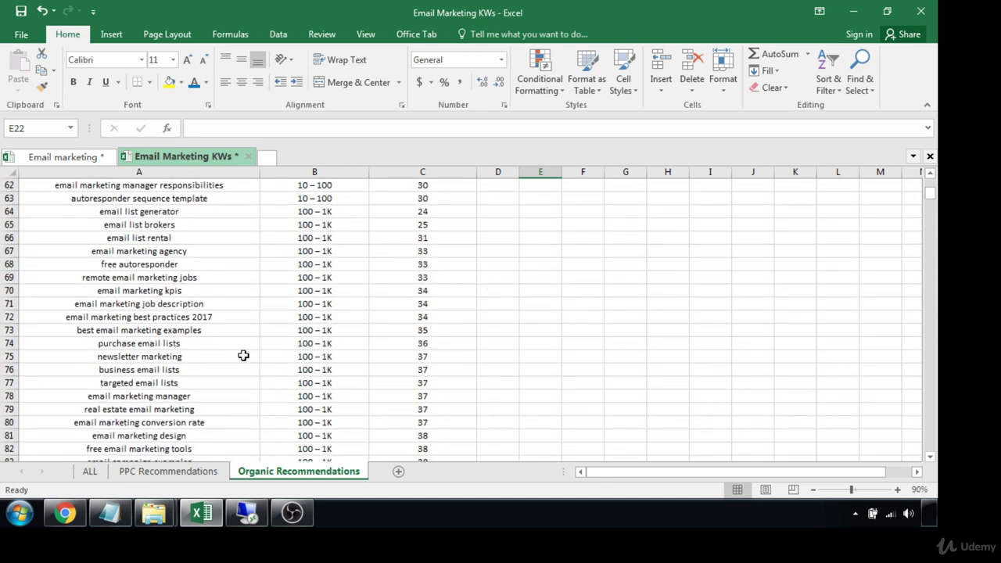
click(486, 358)
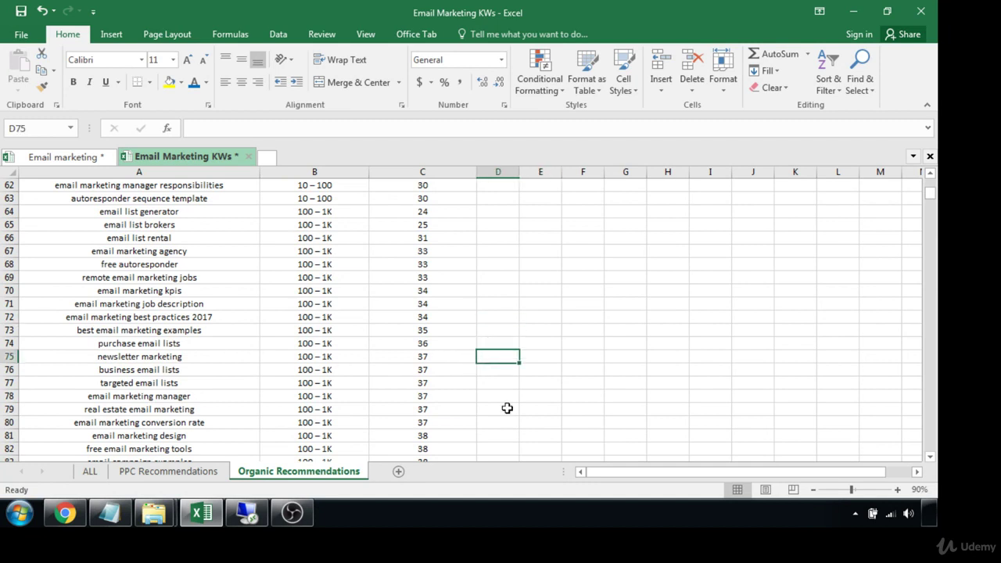
text(x)
key(Return)
Copy the x from D75 to mark "email marketing manager" in D78 and "email marketing conversion rate" in D80
click(494, 359)
key(ctrl+c)
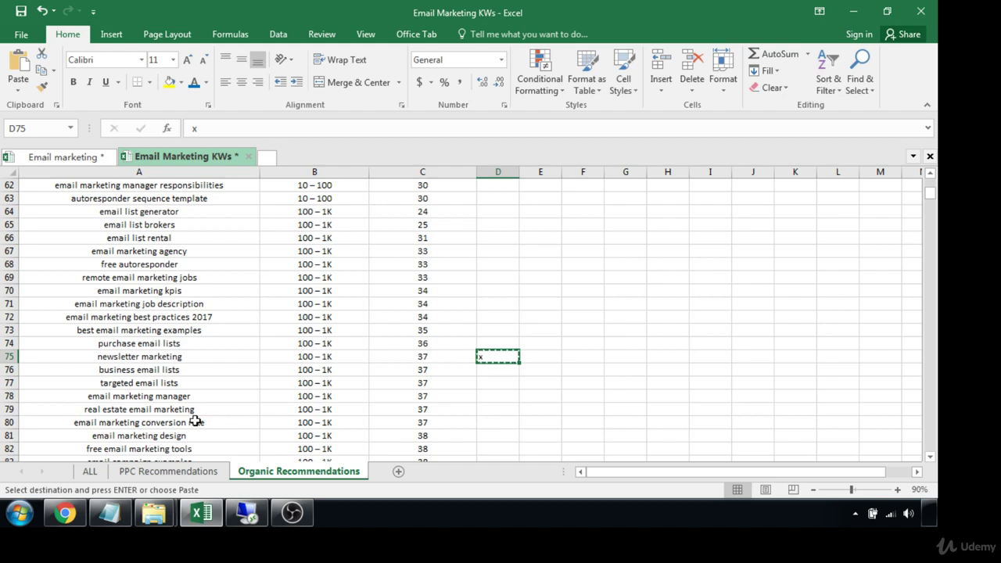
click(494, 394)
key(ctrl+v)
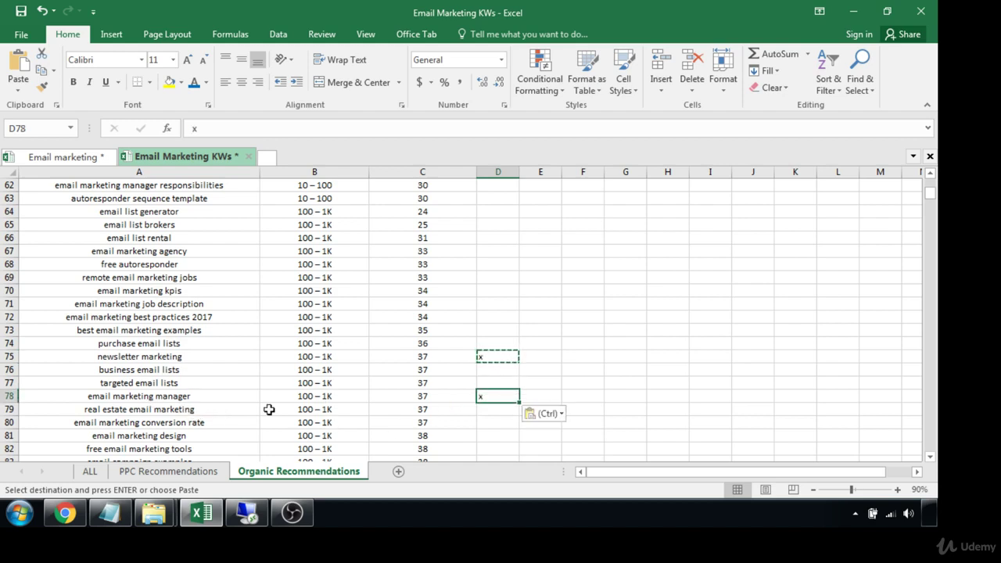
scroll(201, 385, down, 1)
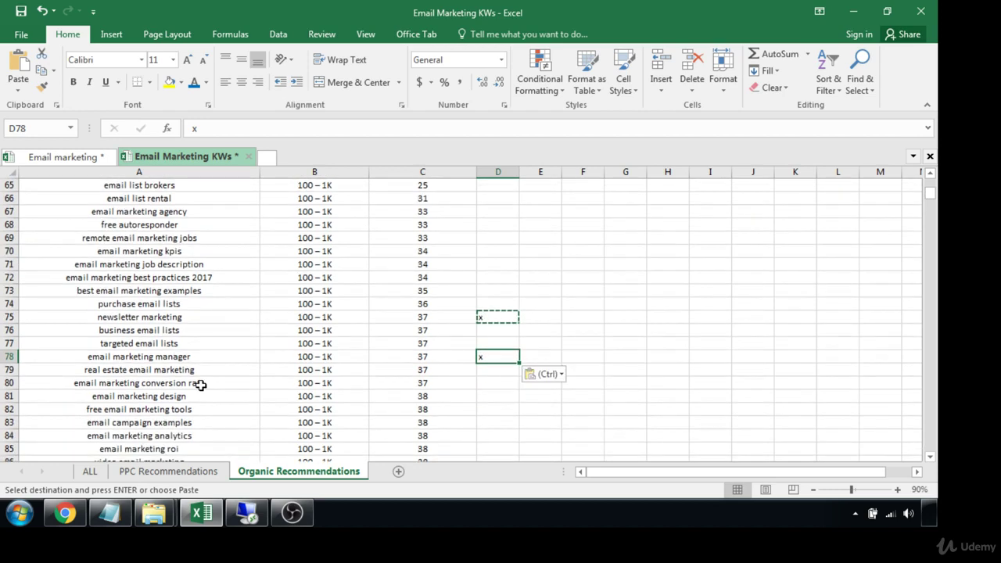
click(490, 383)
key(ctrl+v)
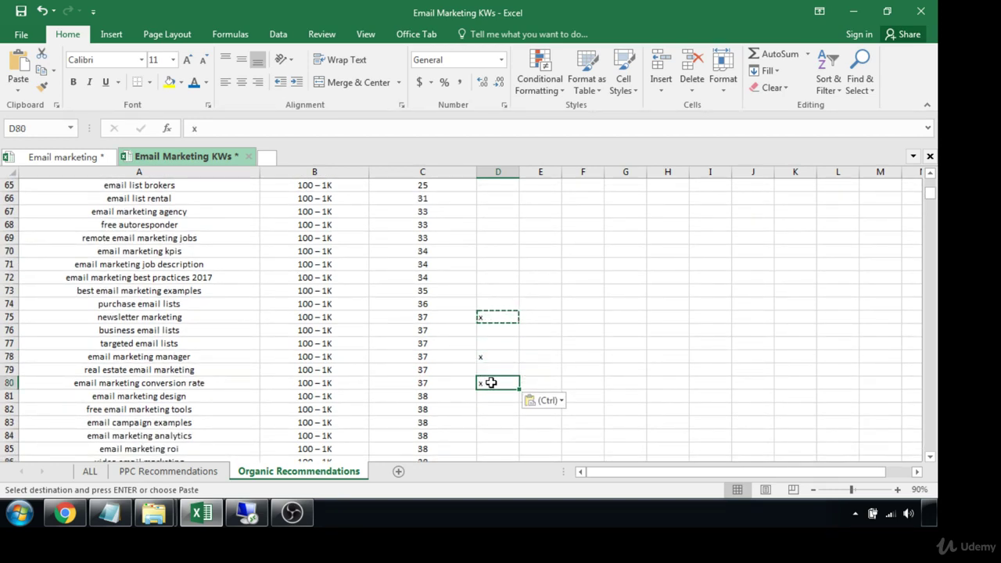
Paste the copied x beside "email marketing roi" in D85
scroll(477, 367, down, 1)
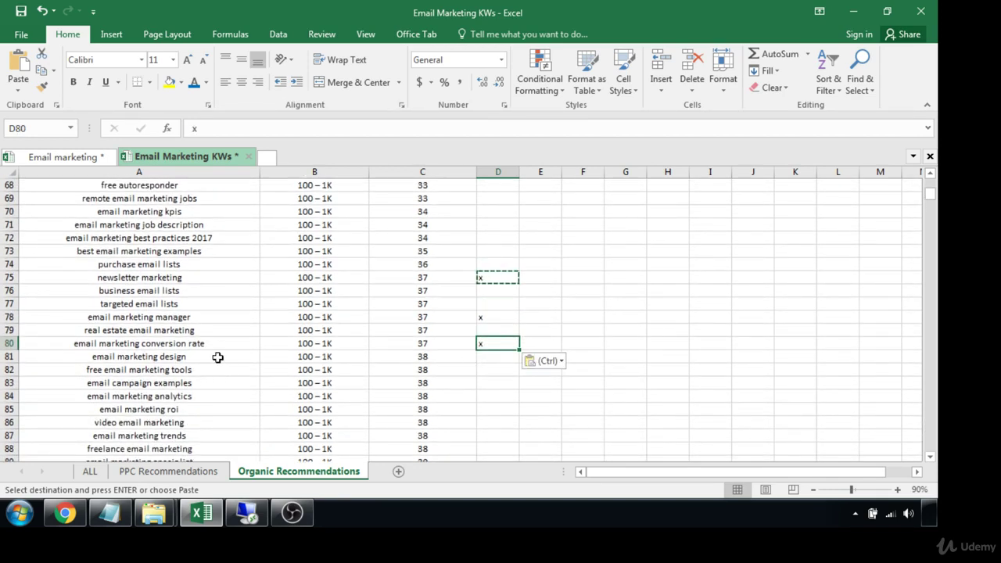
scroll(217, 357, down, 1)
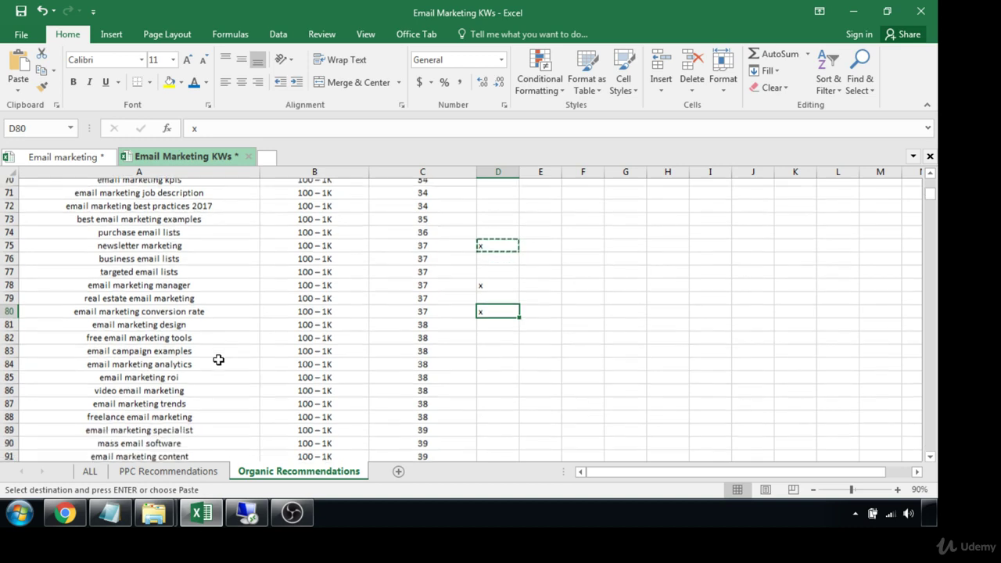
click(505, 368)
key(ctrl+v)
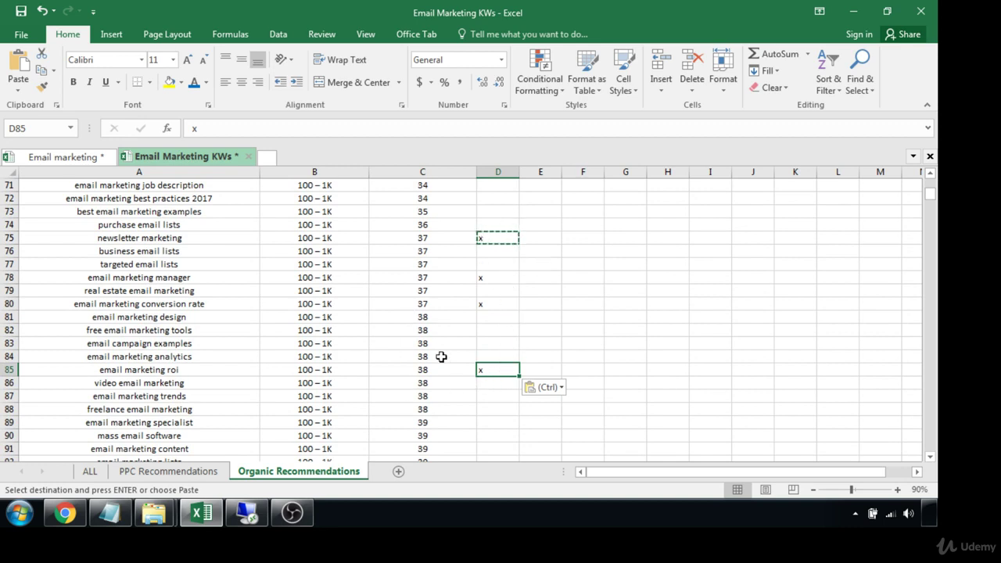
Paste the x beside "email marketing optimization" in D95 and "email marketing best practices" in D96
scroll(370, 373, down, 1)
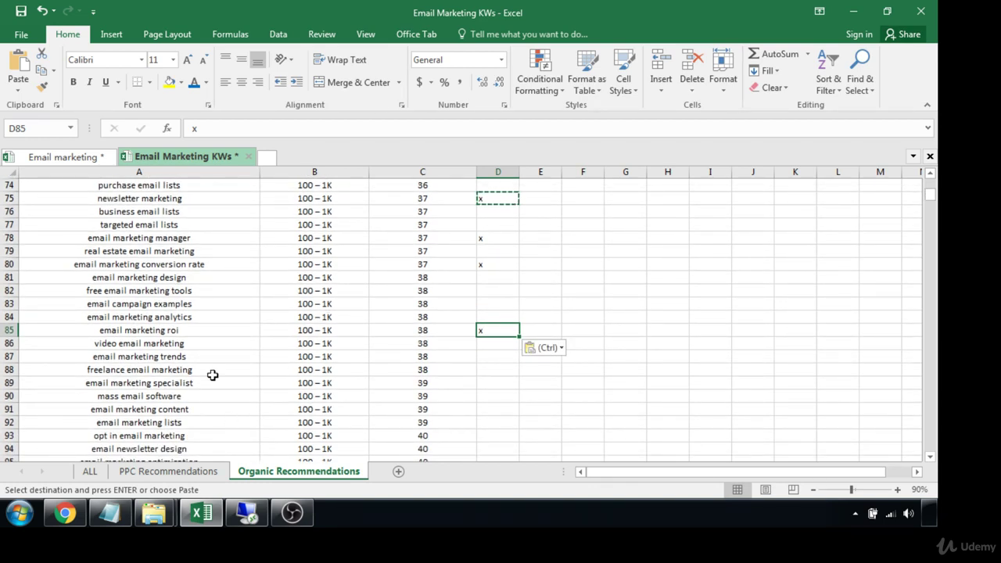
click(487, 369)
scroll(516, 379, down, 1)
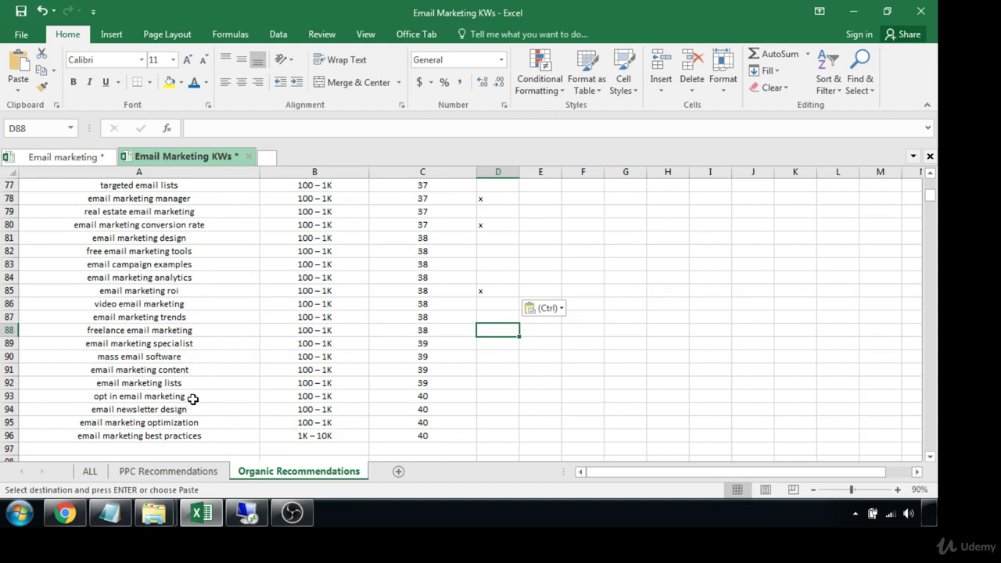
click(501, 422)
key(ctrl+v)
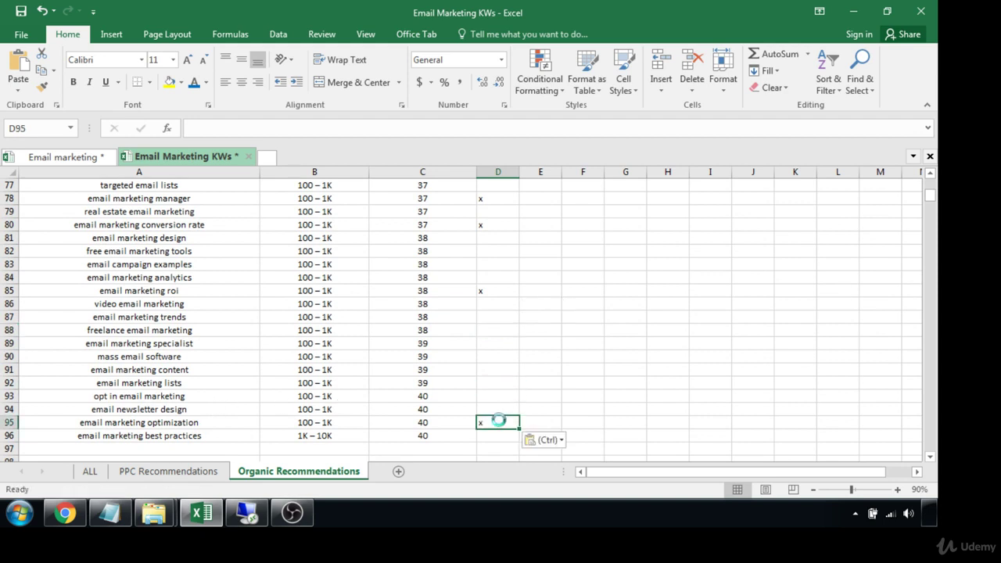
click(496, 436)
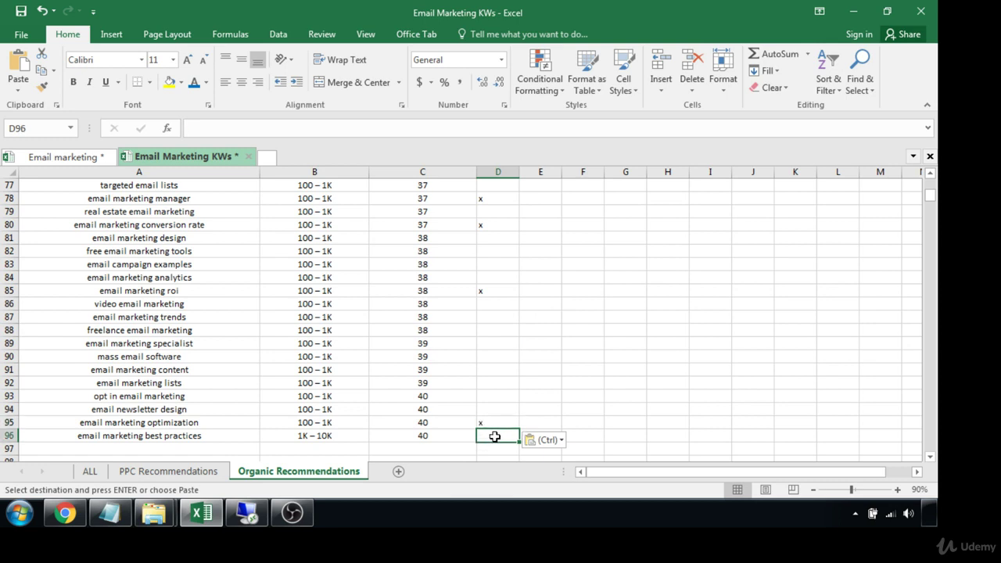
key(ctrl+v)
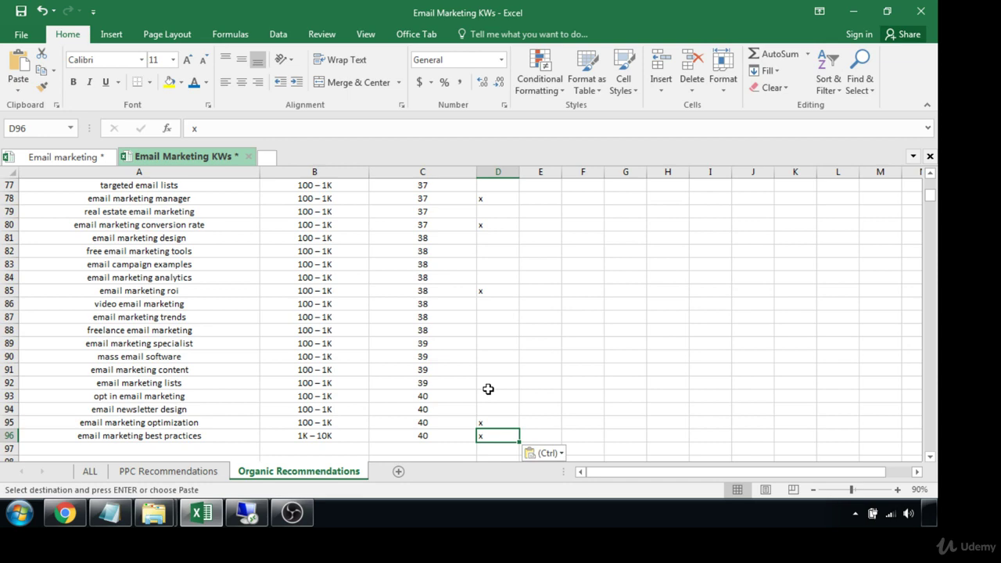
Paste the x beside "targeted email lists" in D77 and "business email lists" in D76
click(489, 398)
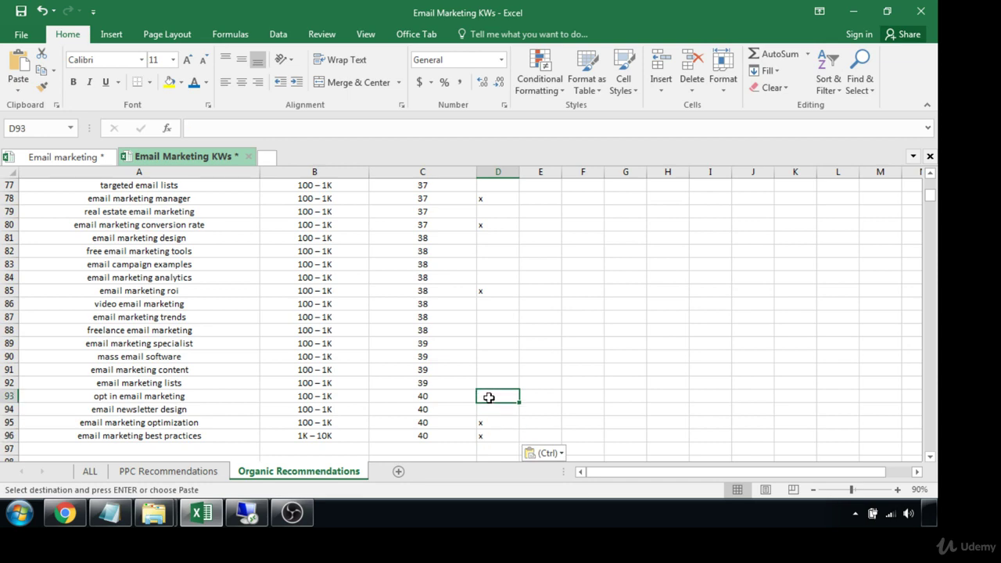
scroll(493, 328, up, 1)
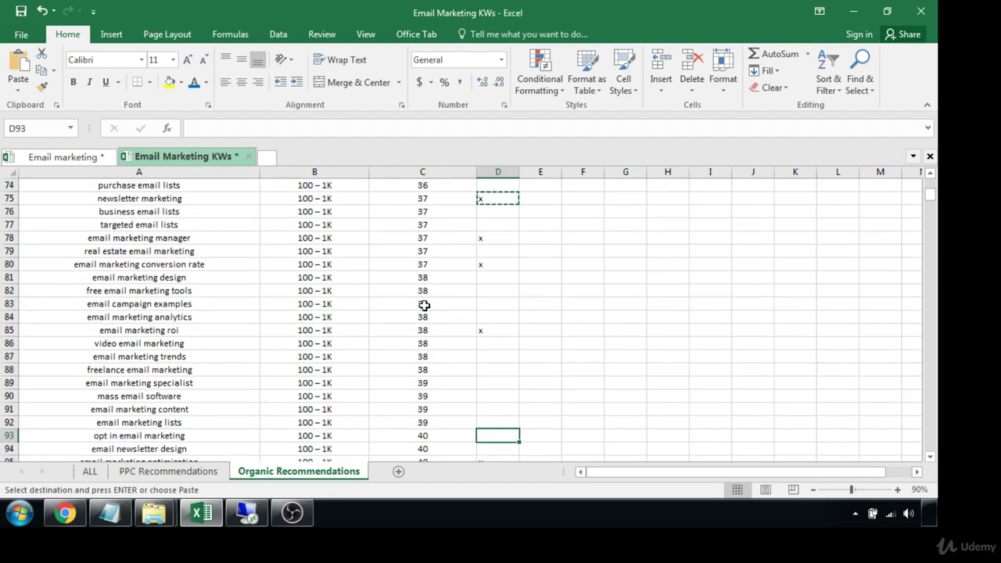
scroll(320, 344, up, 1)
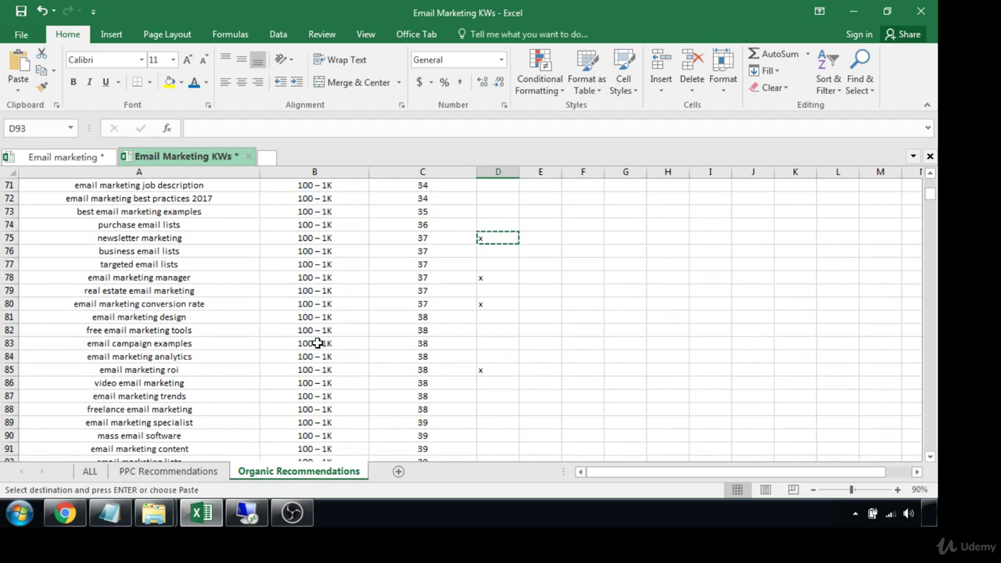
click(499, 264)
key(ctrl+v)
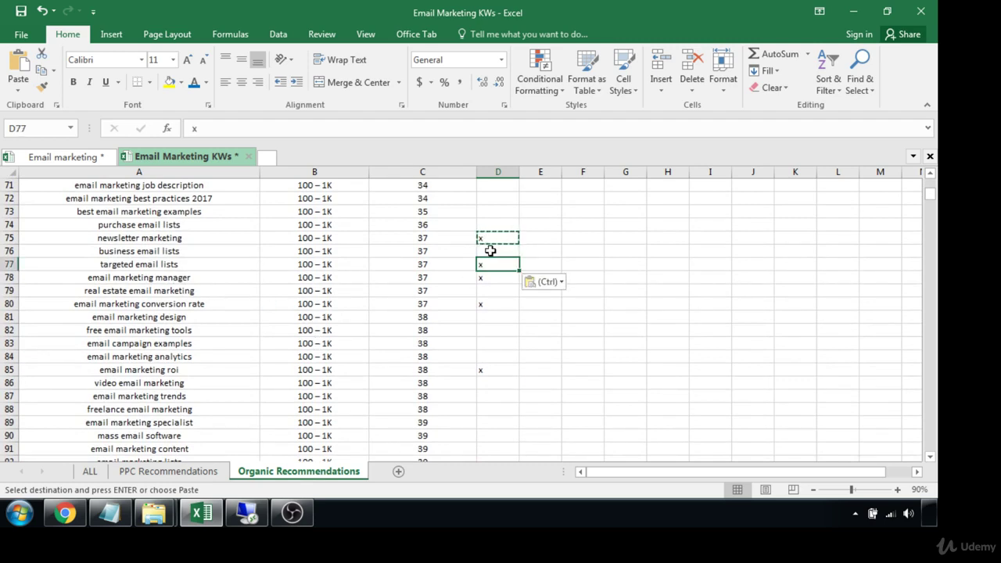
click(490, 250)
key(ctrl+v)
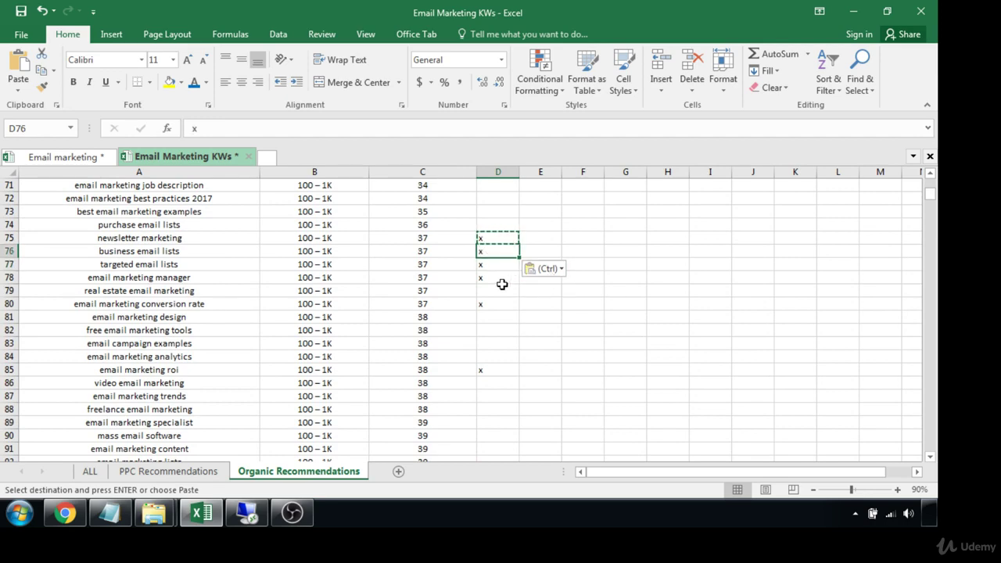
scroll(502, 285, up, 2)
scroll(502, 286, up, 1)
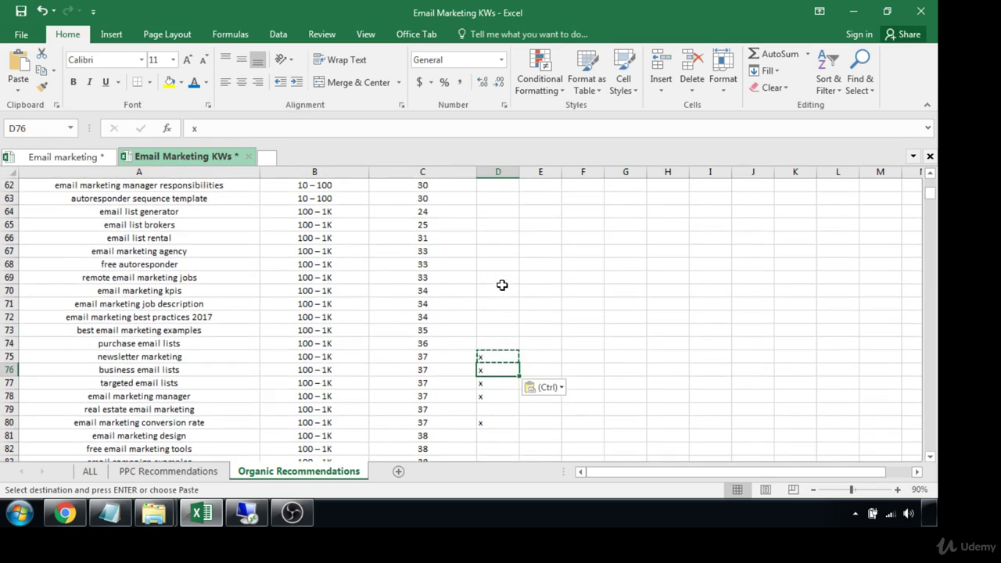
Mark "why email marketing is king" in D52 and "email marketing for authors" in D57 with an x
scroll(509, 309, up, 1)
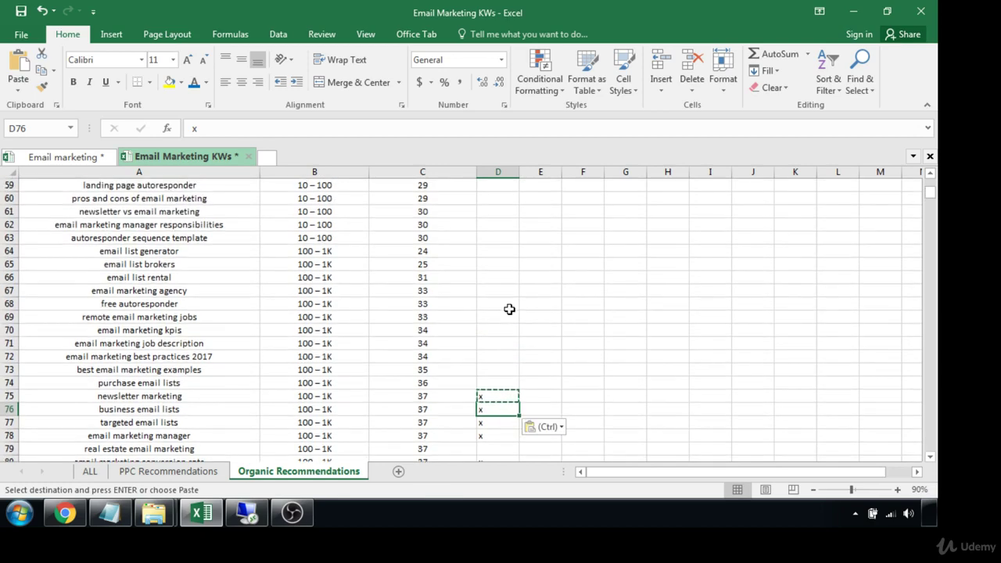
scroll(510, 309, up, 1)
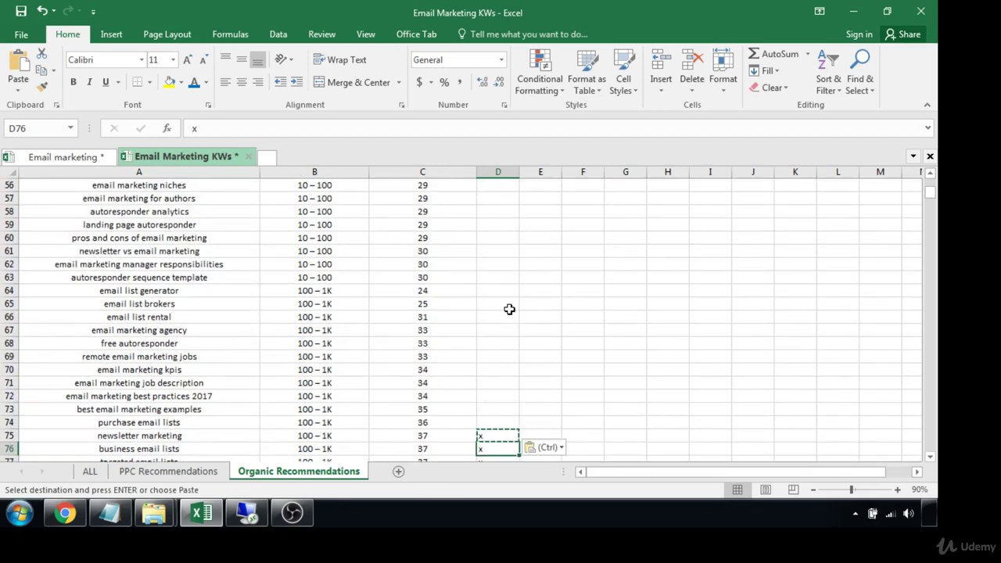
scroll(509, 309, up, 3)
scroll(509, 310, up, 2)
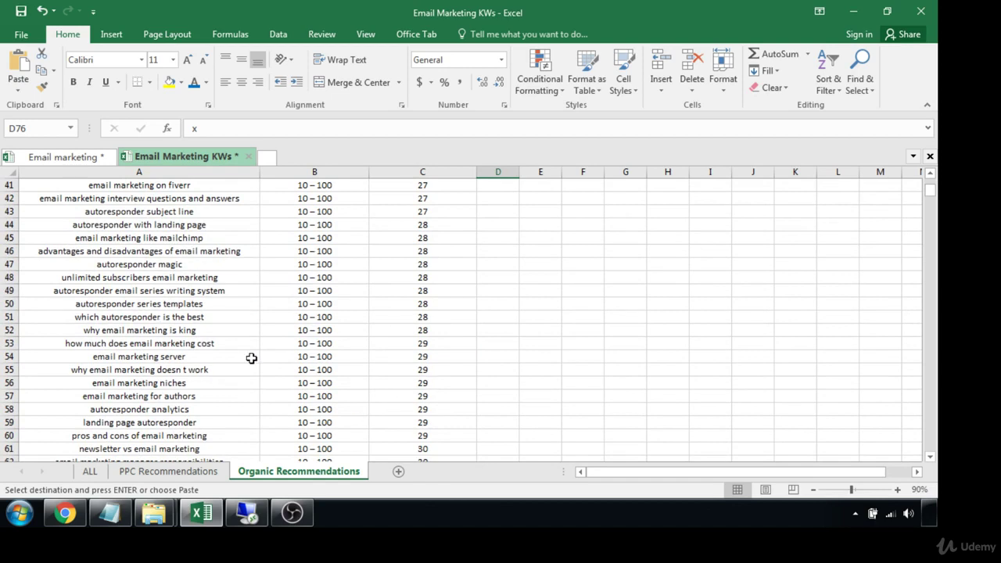
click(491, 331)
text(x)
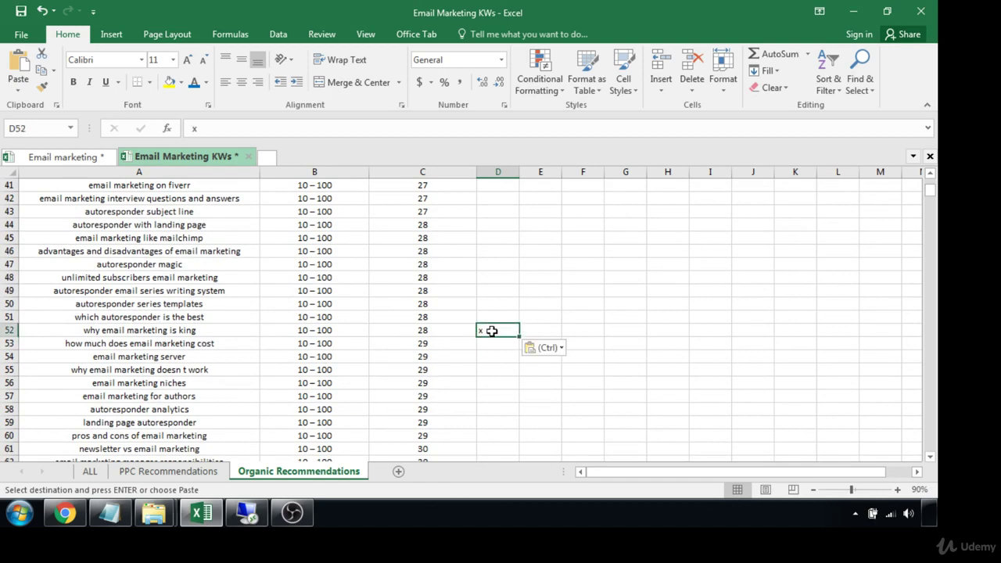
click(494, 394)
text(x)
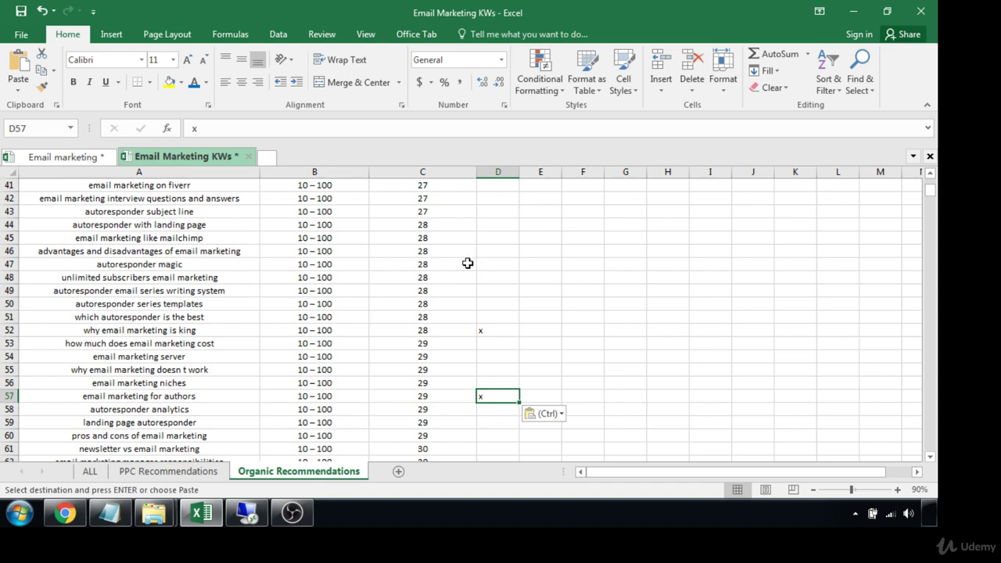
Paste the x beside "advantages and disadvantages of email marketing" in D46
scroll(468, 264, up, 1)
click(482, 290)
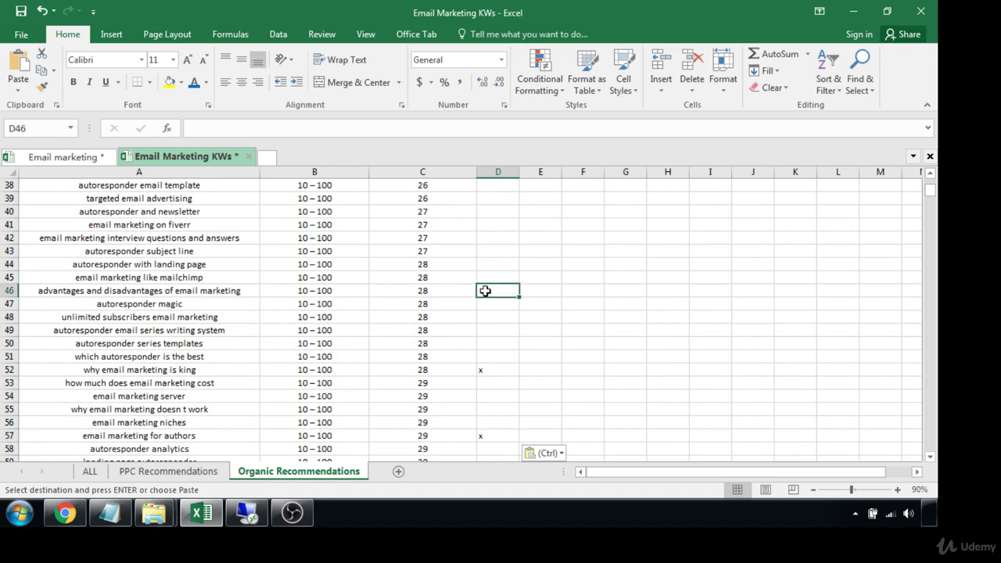
key(ctrl+v)
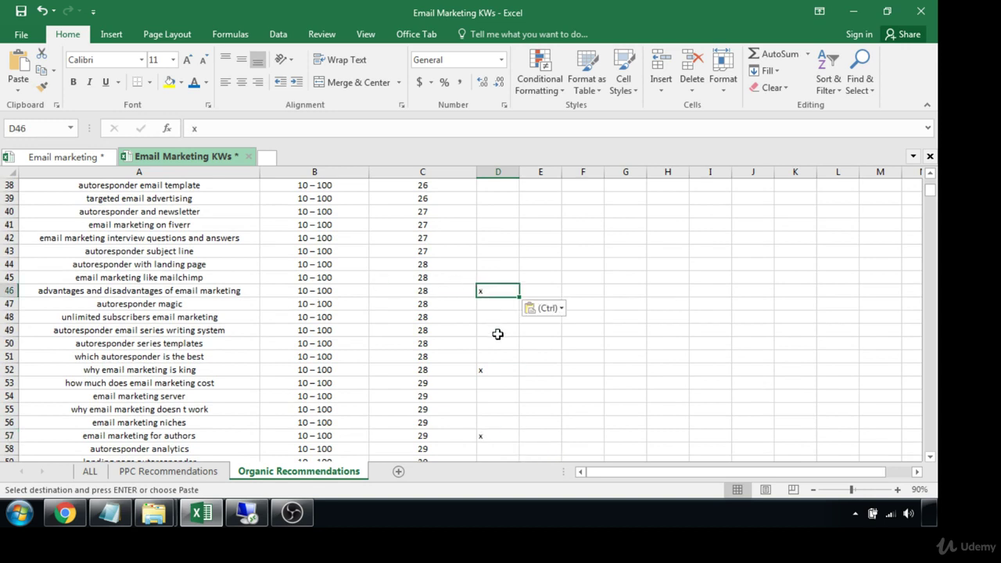
Mark "autoresponder writer" in D37 and "why email marketing is so important" in D36 with an x
scroll(498, 334, up, 1)
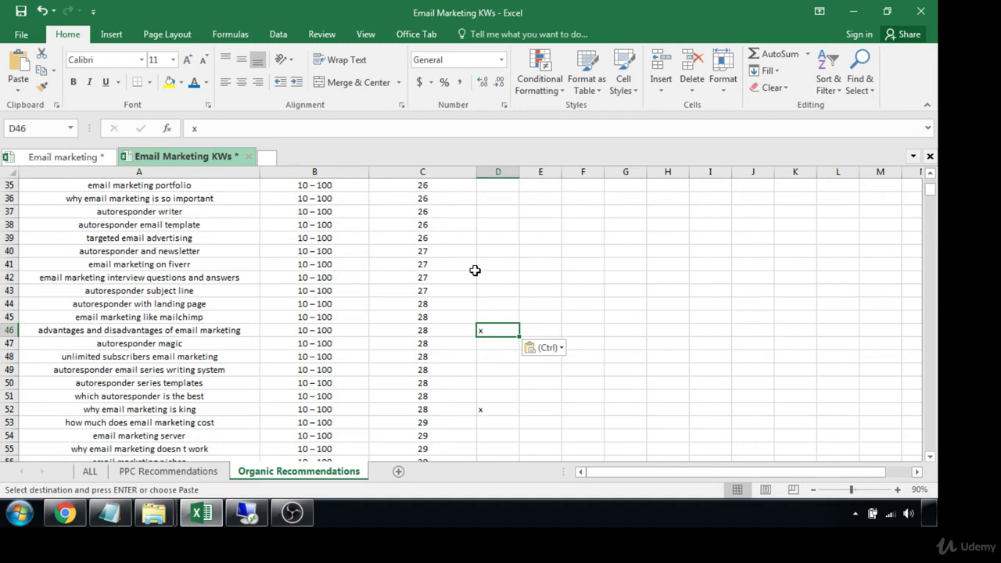
scroll(475, 271, up, 1)
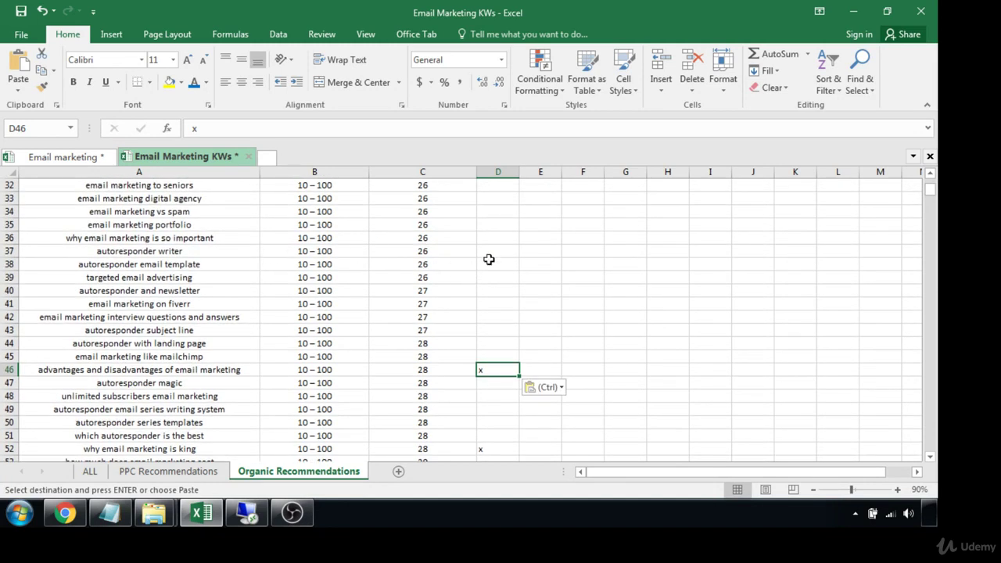
click(481, 251)
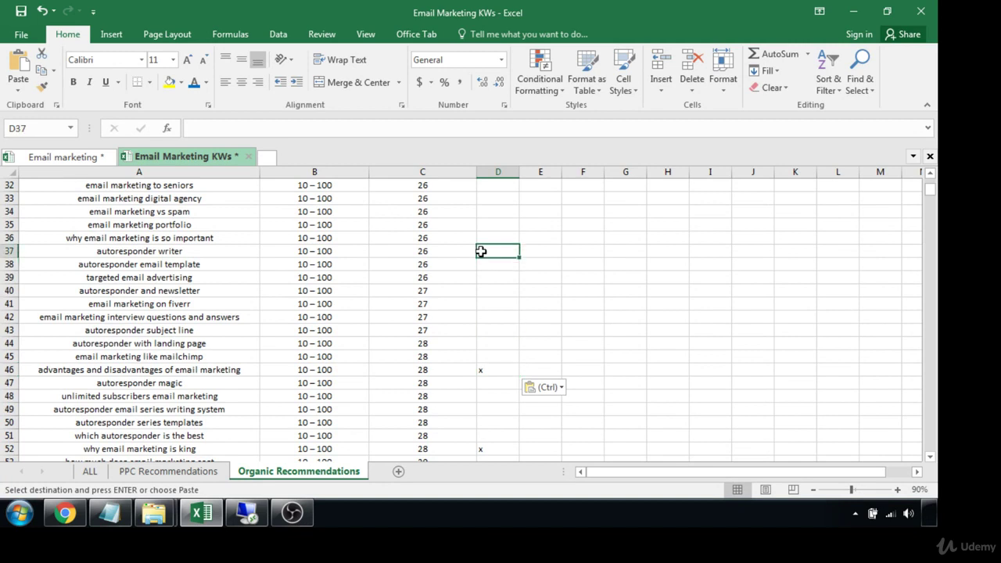
text(x)
click(500, 236)
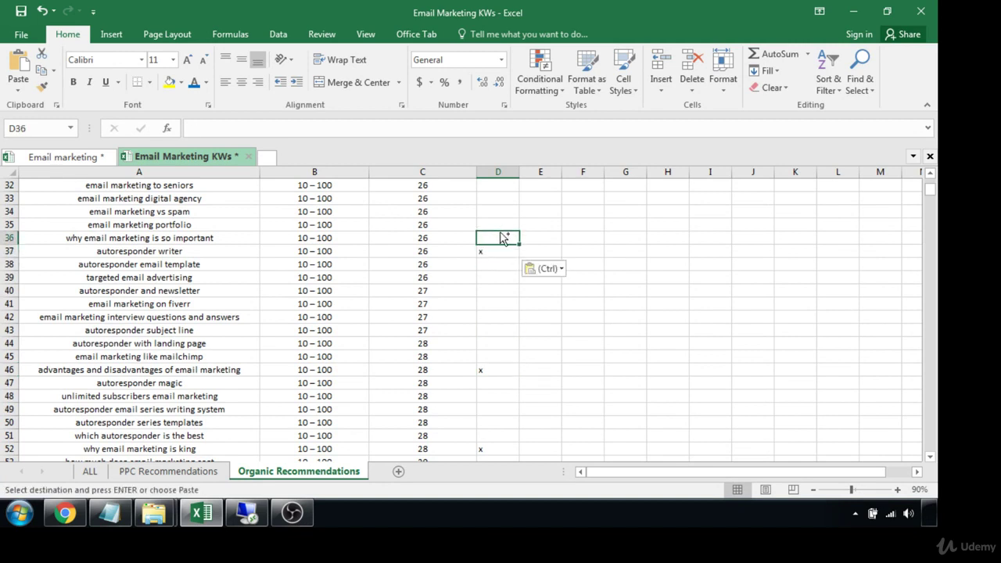
text(x)
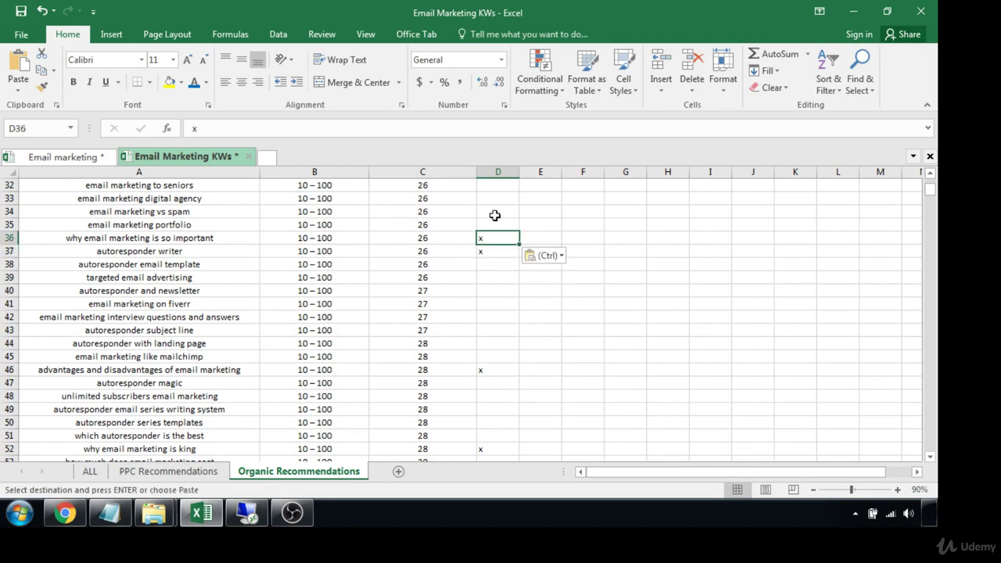
Sort the uncoloured keyword rows from A32 to D96 by the values in column D, A to Z
scroll(495, 215, up, 1)
drag(233, 230, 496, 435)
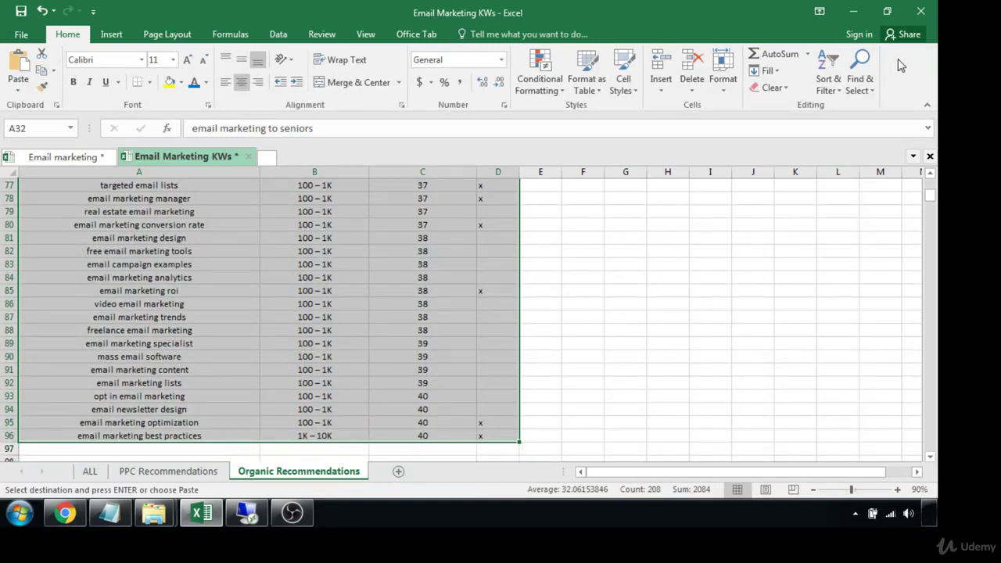
click(829, 82)
click(857, 139)
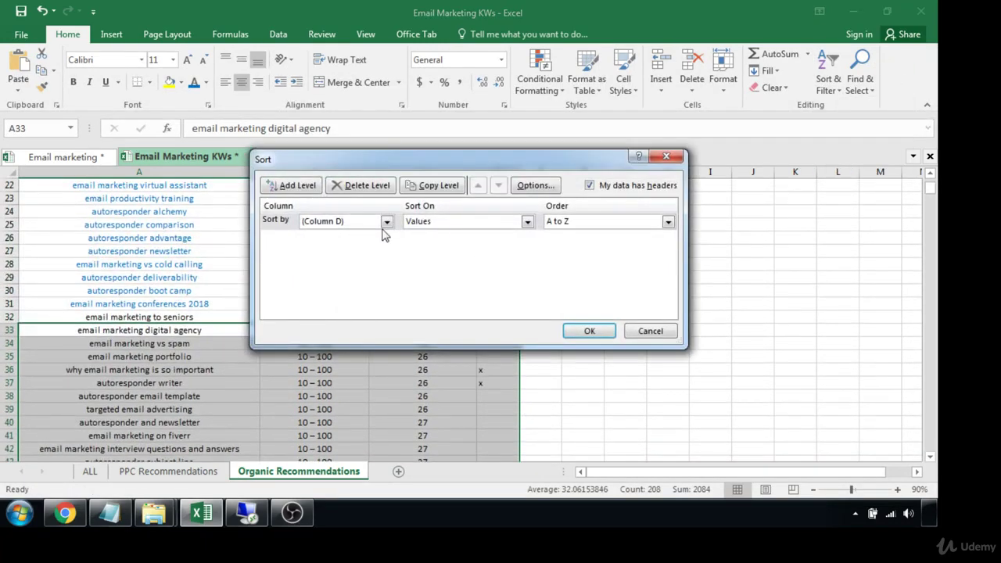
click(589, 331)
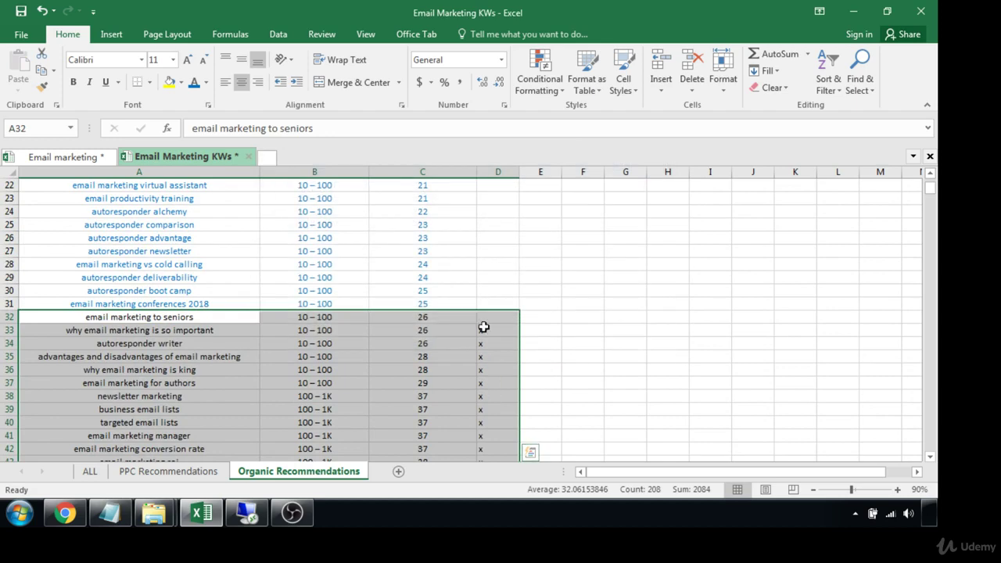
Move the "email marketing to seniors" row from row 32 to directly above "email marketing digital agency", below the x-marked keywords
click(9, 316)
right_click(9, 317)
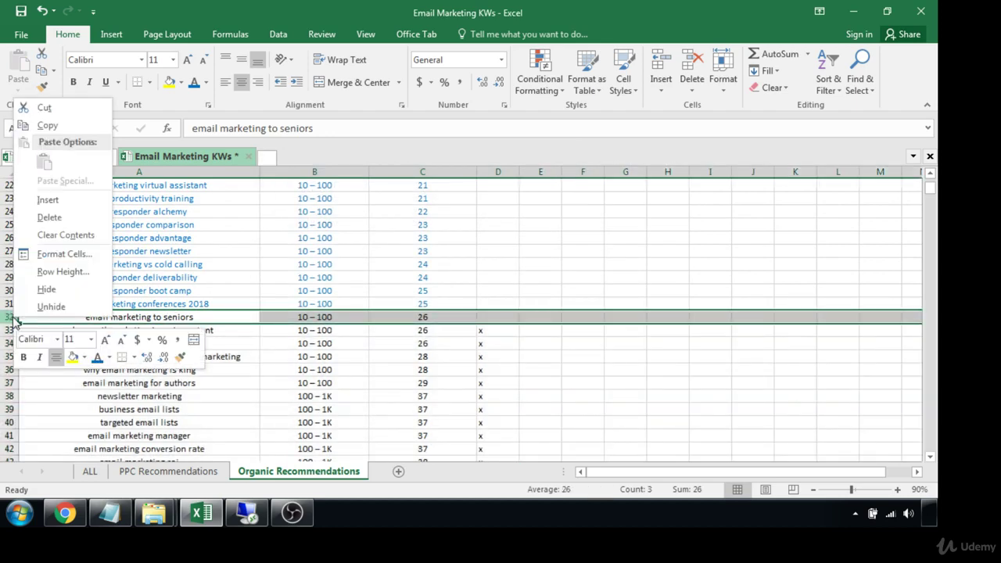
click(70, 109)
scroll(69, 365, down, 4)
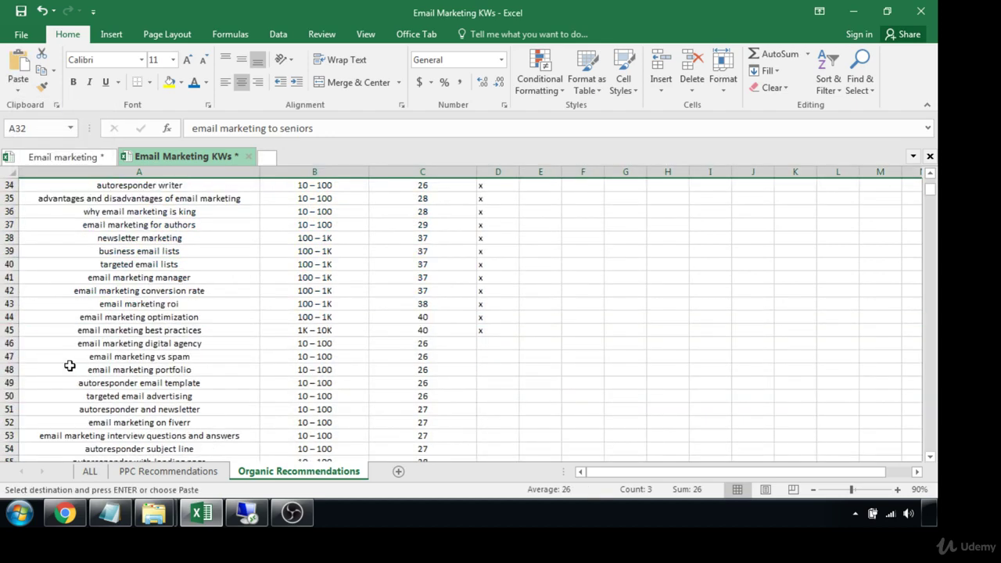
click(9, 344)
right_click(9, 343)
click(63, 228)
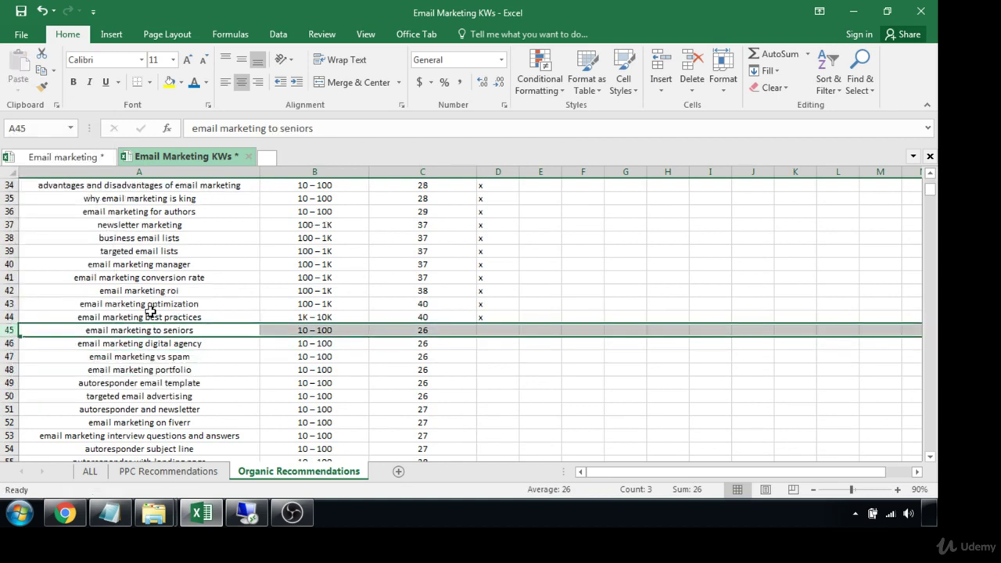
Insert a blank row above "email marketing to seniors" to separate the x-marked keywords from the unmarked ones
right_click(16, 329)
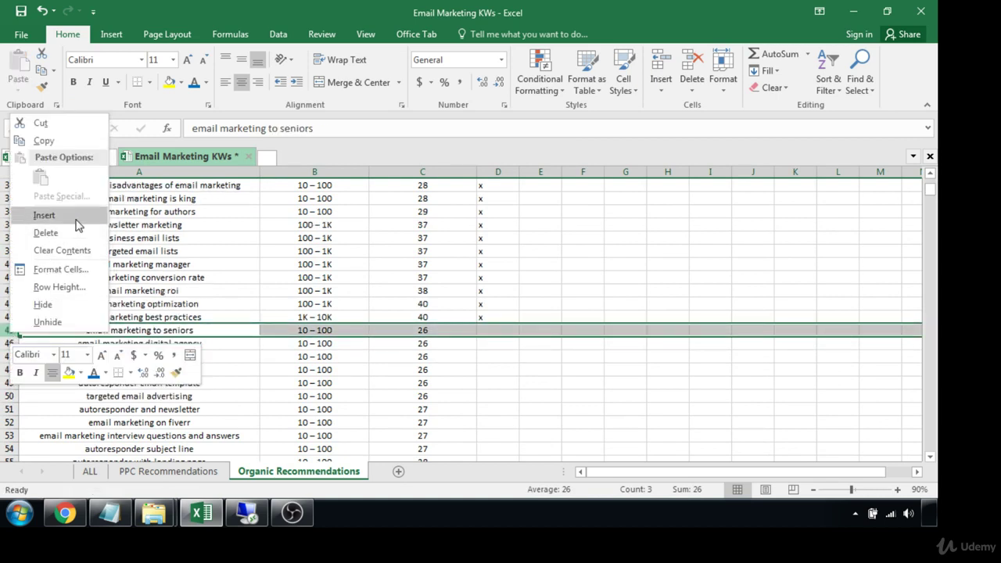
click(47, 214)
scroll(324, 363, up, 4)
scroll(485, 394, down, 2)
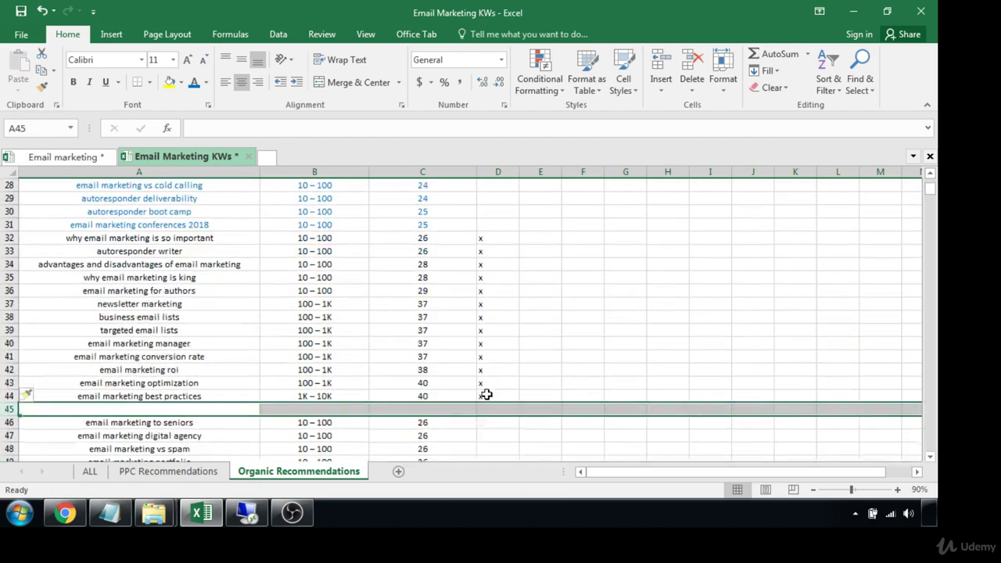
Insert two blank rows above "why email marketing is so important", between the blue keywords and the x-marked ones
drag(496, 393, 482, 239)
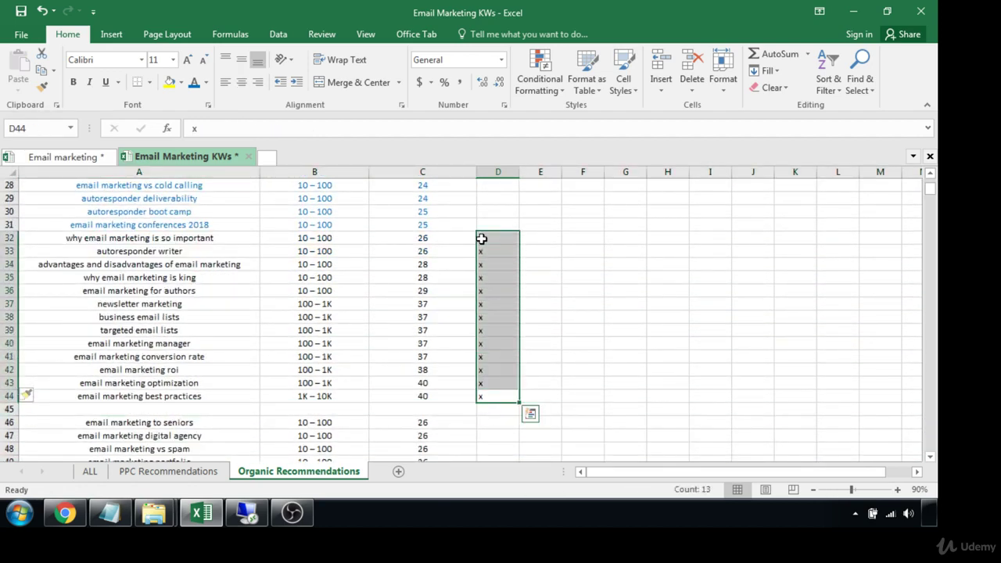
click(9, 238)
right_click(9, 239)
click(76, 343)
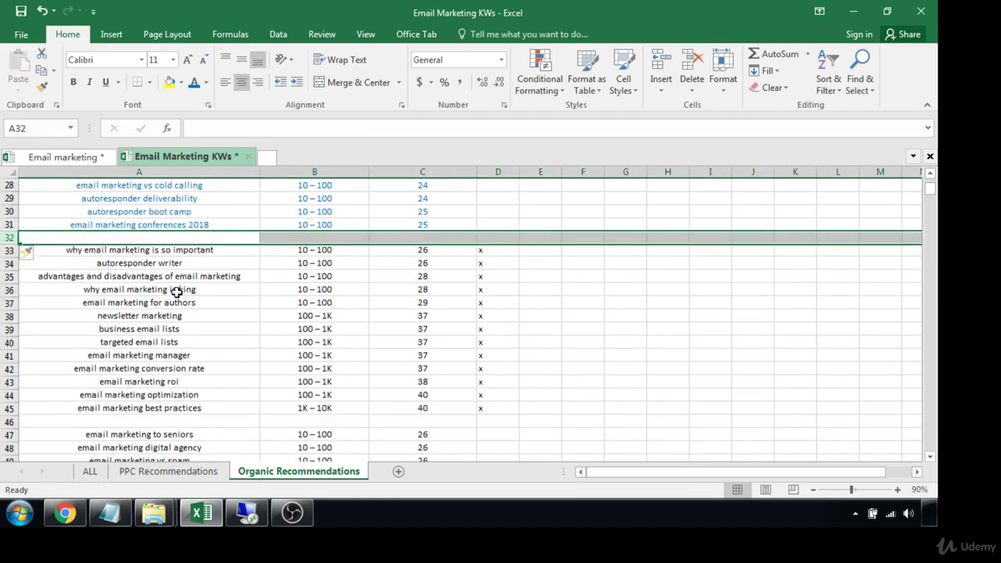
key(F4)
Enter the heading "Supporting KWs" in A33 above the x-marked keywords
click(139, 248)
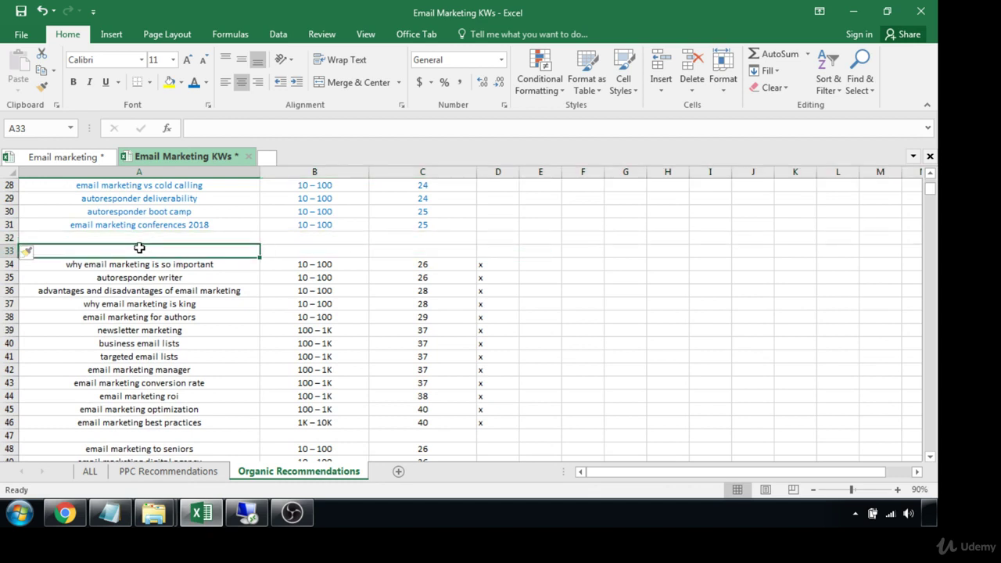
text(Su)
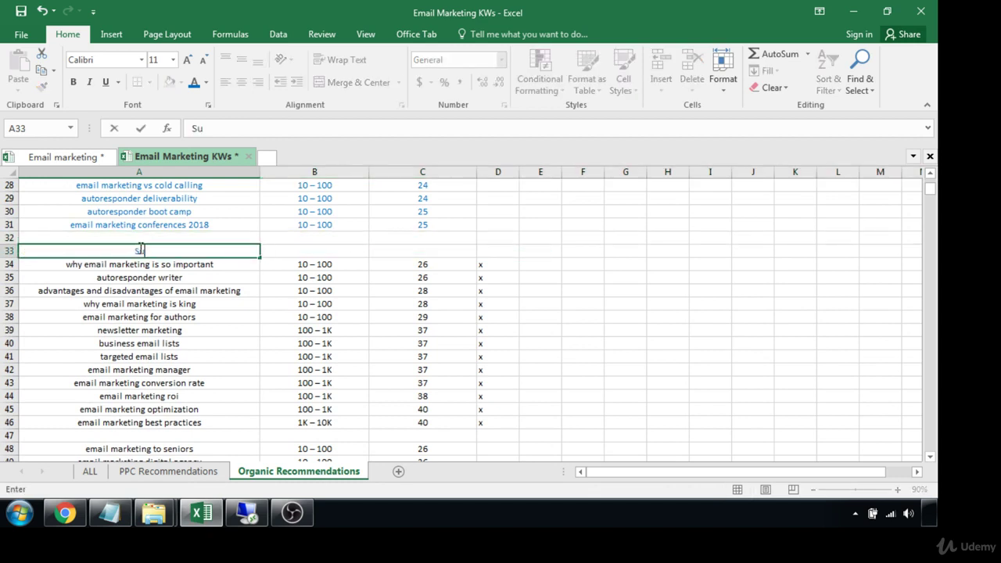
text(pporting KWs)
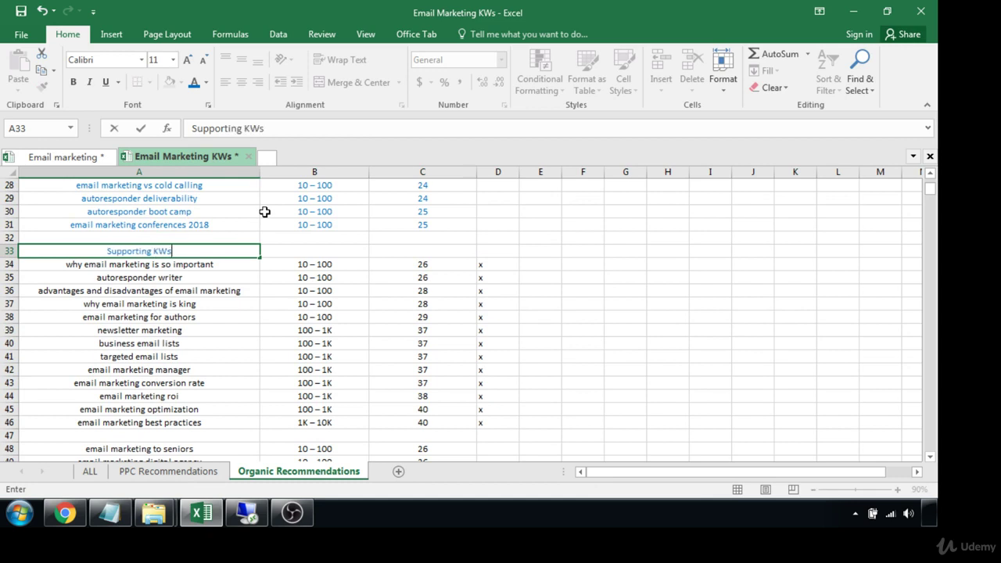
click(305, 245)
click(223, 264)
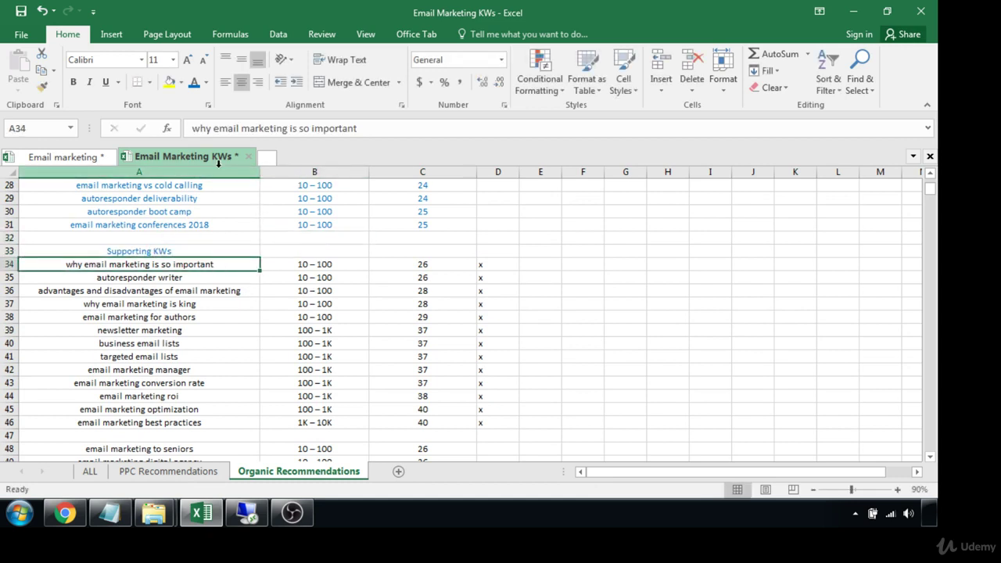
Format the "Supporting KWs" heading in black, bold text
click(178, 251)
click(211, 96)
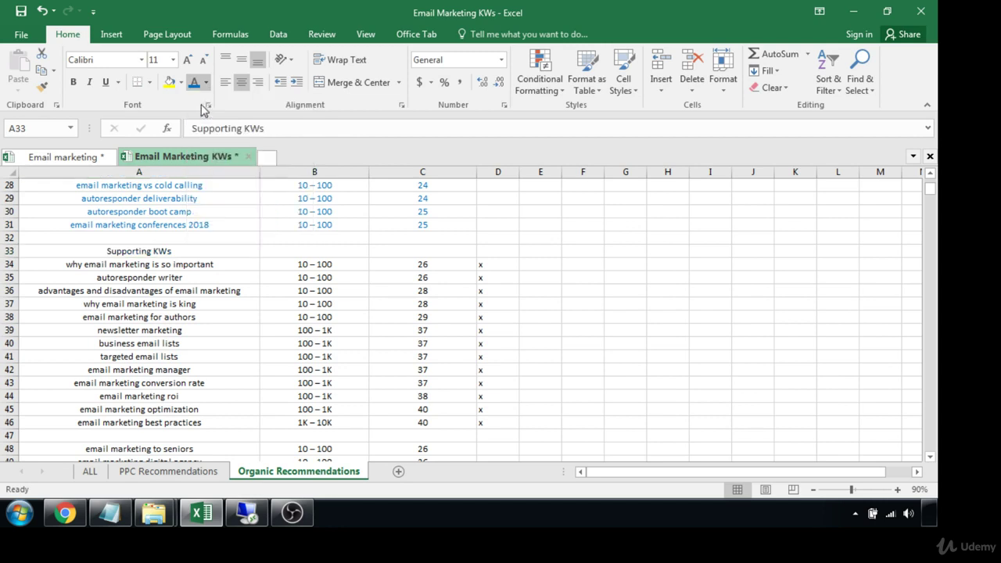
key(ctrl+b)
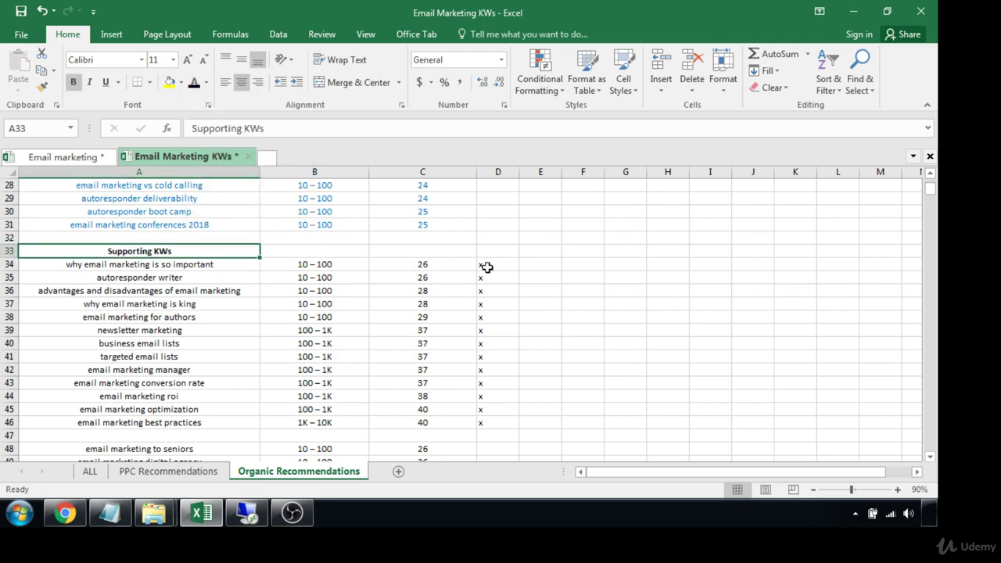
Clear the x marks from D34:D46 beside the supporting keywords
drag(487, 268, 492, 421)
key(Delete)
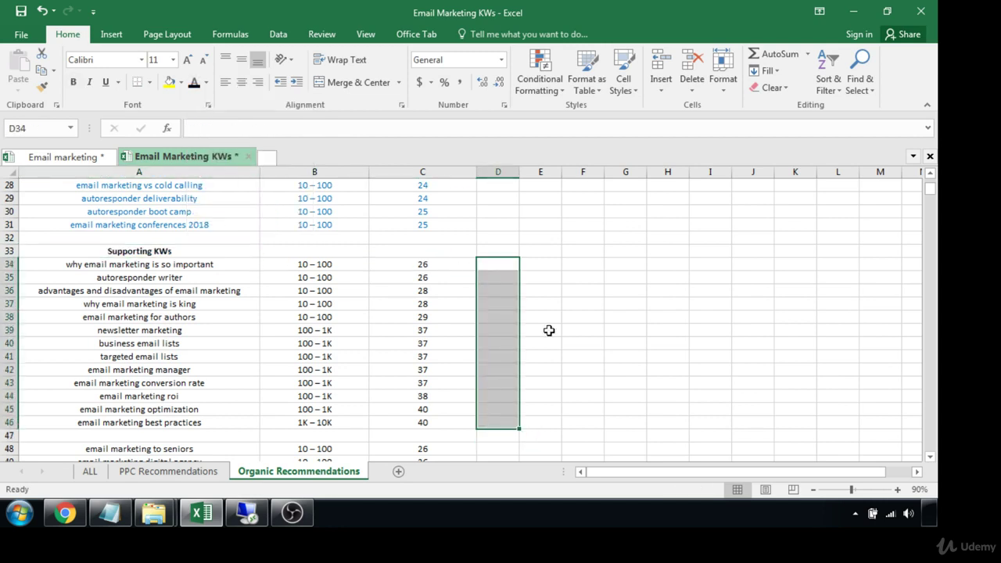
click(583, 304)
Insert another blank row above "email marketing to seniors", between the supporting keywords and the remaining ones
scroll(599, 322, down, 9)
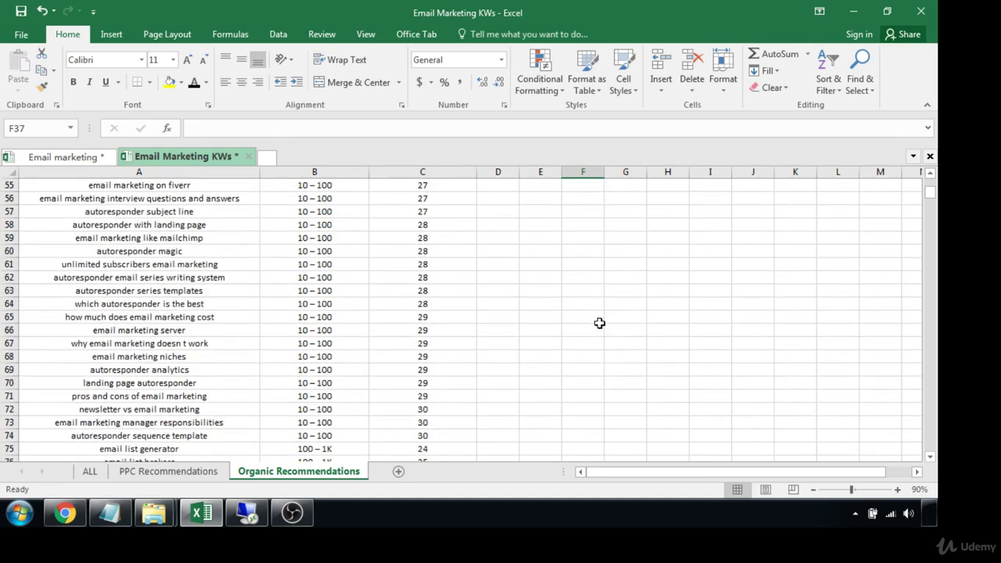
scroll(599, 323, down, 11)
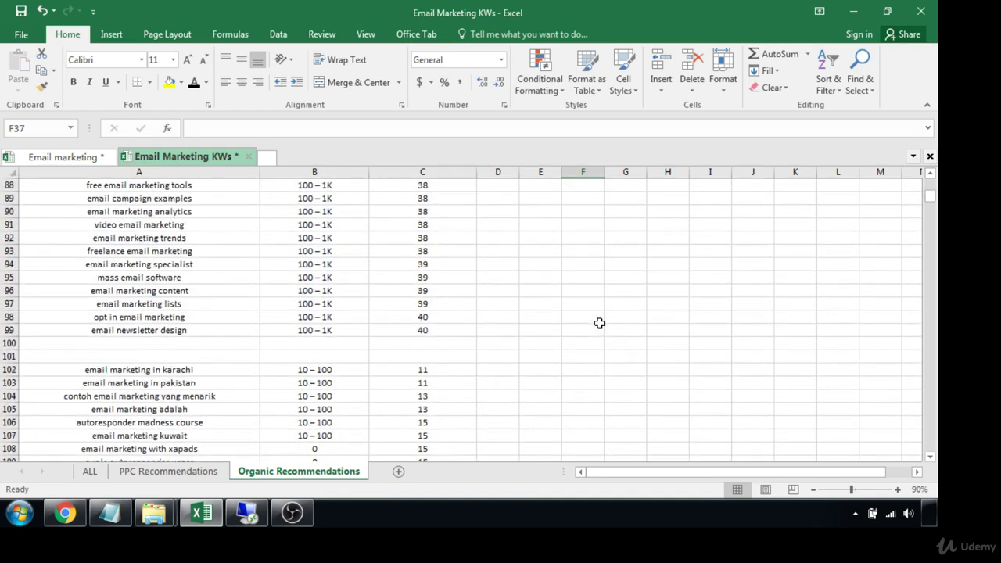
scroll(599, 323, up, 13)
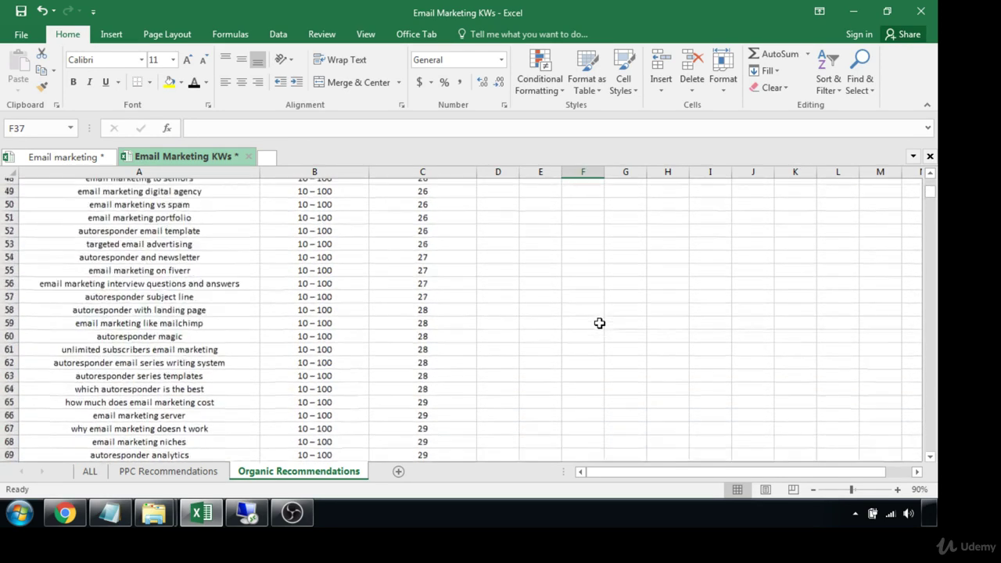
scroll(599, 323, up, 2)
click(11, 238)
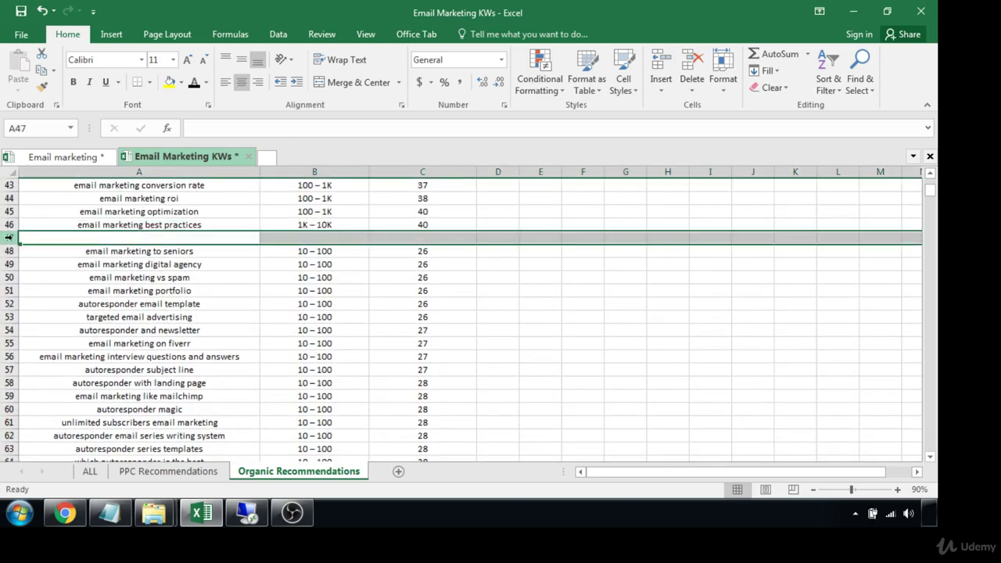
right_click(11, 238)
click(49, 340)
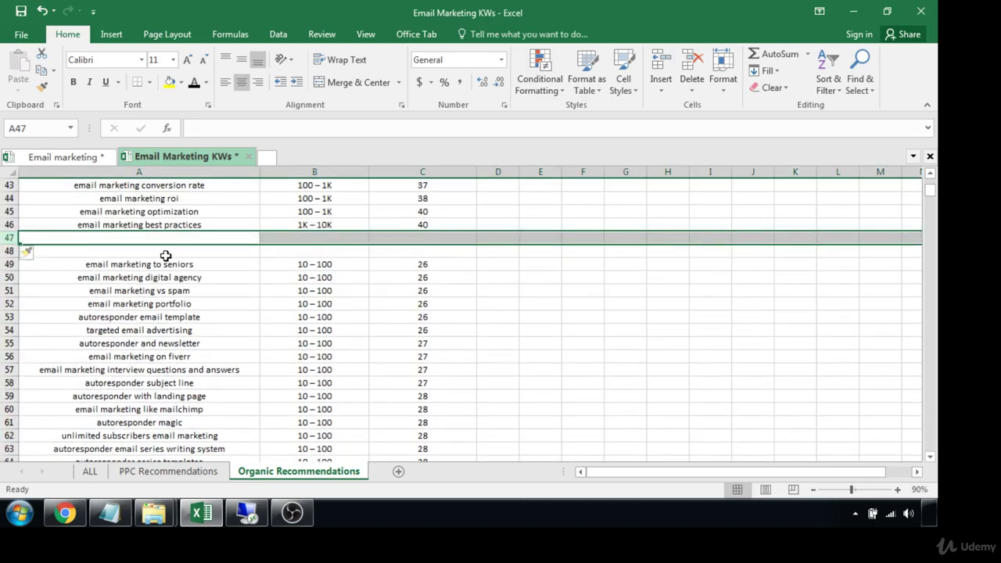
Enter the heading "Other KW Ideas" in A48 above the remaining keywords and make it bold
click(166, 252)
text(Other K)
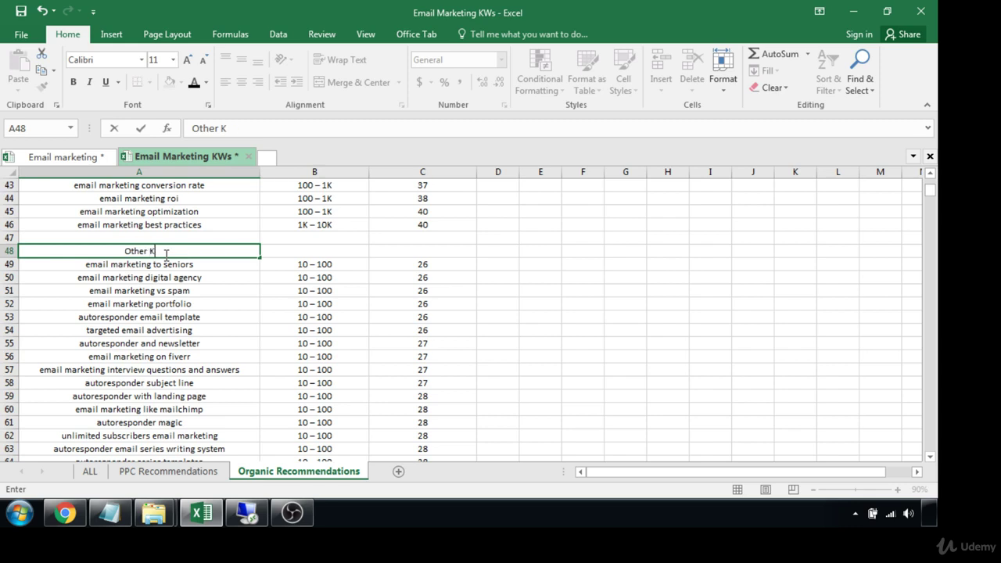
text(W Ideas)
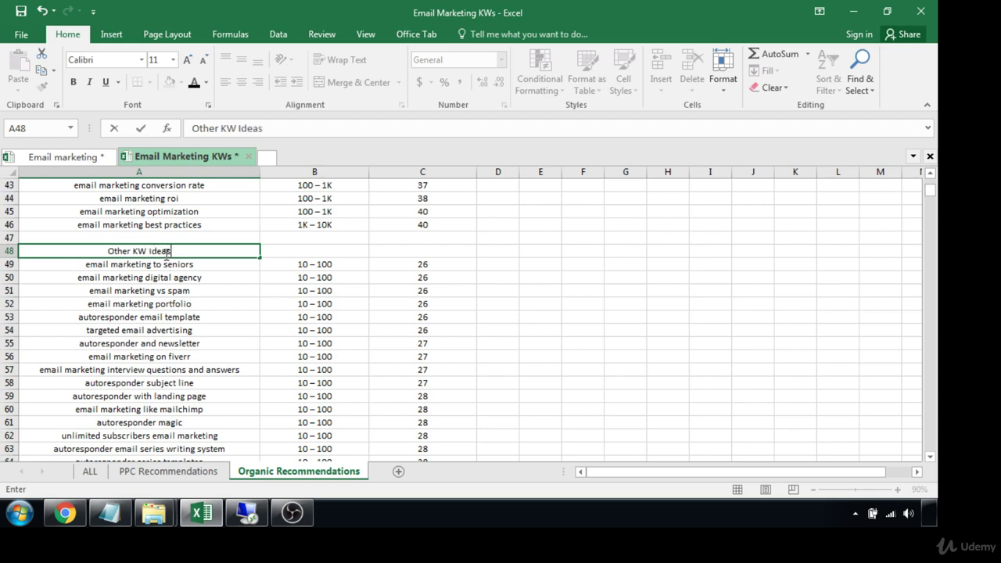
click(321, 251)
click(227, 250)
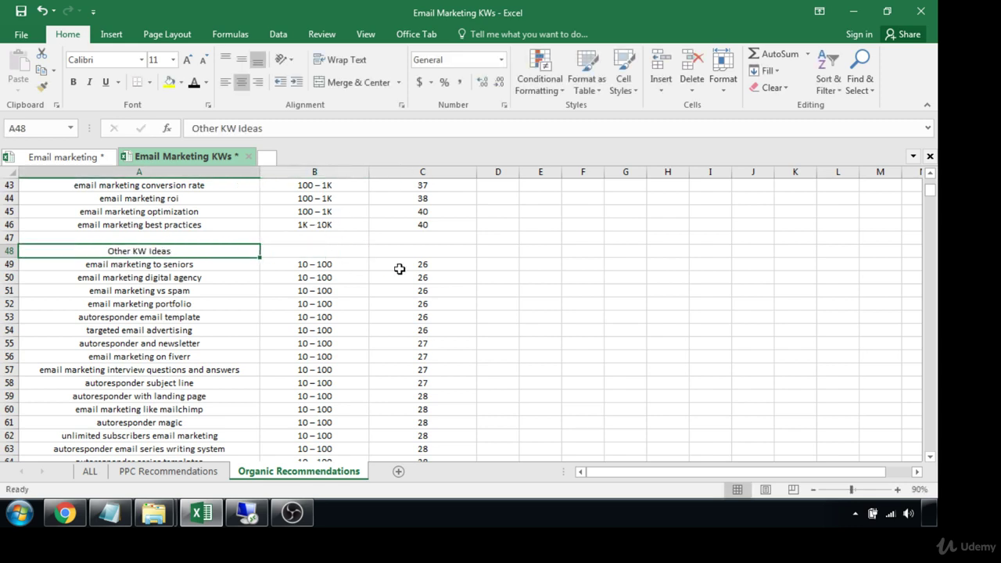
key(ctrl+b)
click(539, 316)
Look through the keywords listed under the "Other KW Ideas" heading
scroll(349, 274, down, 1)
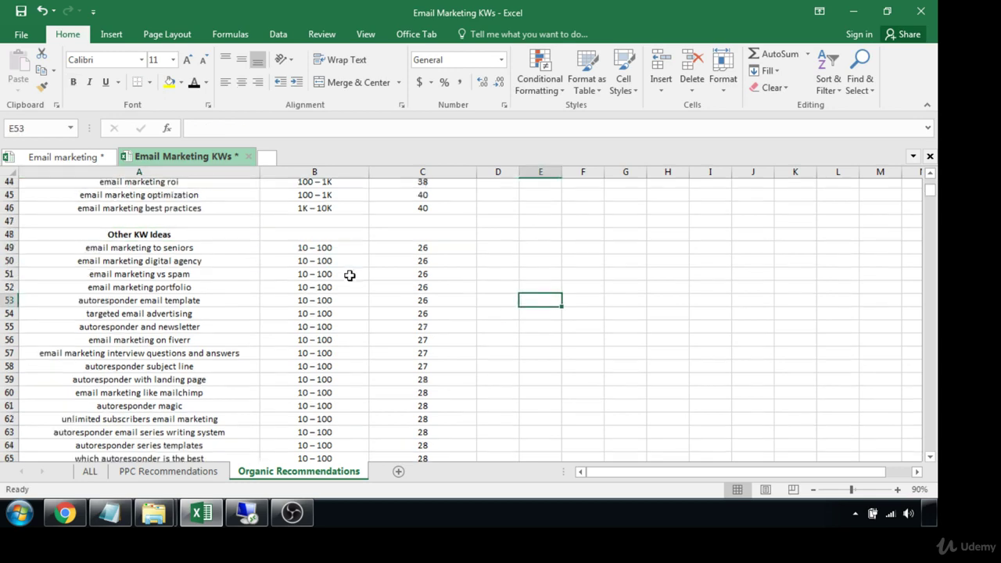
scroll(195, 270, down, 2)
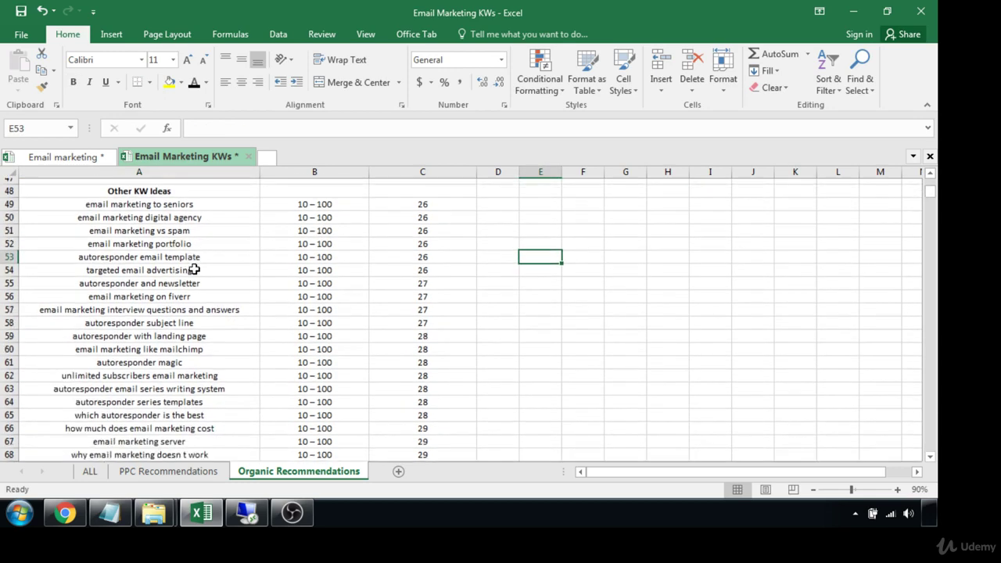
scroll(297, 337, down, 3)
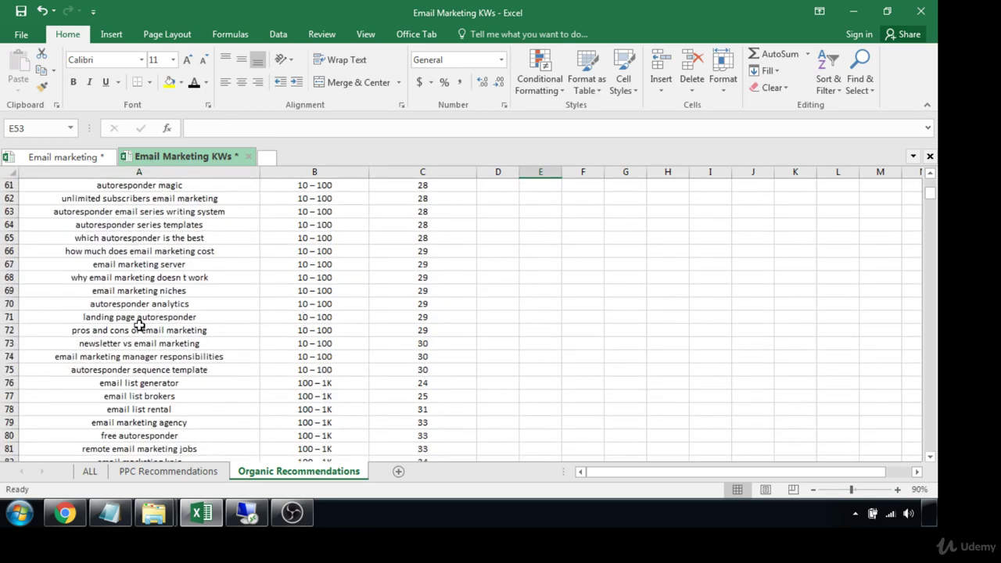
scroll(343, 303, down, 3)
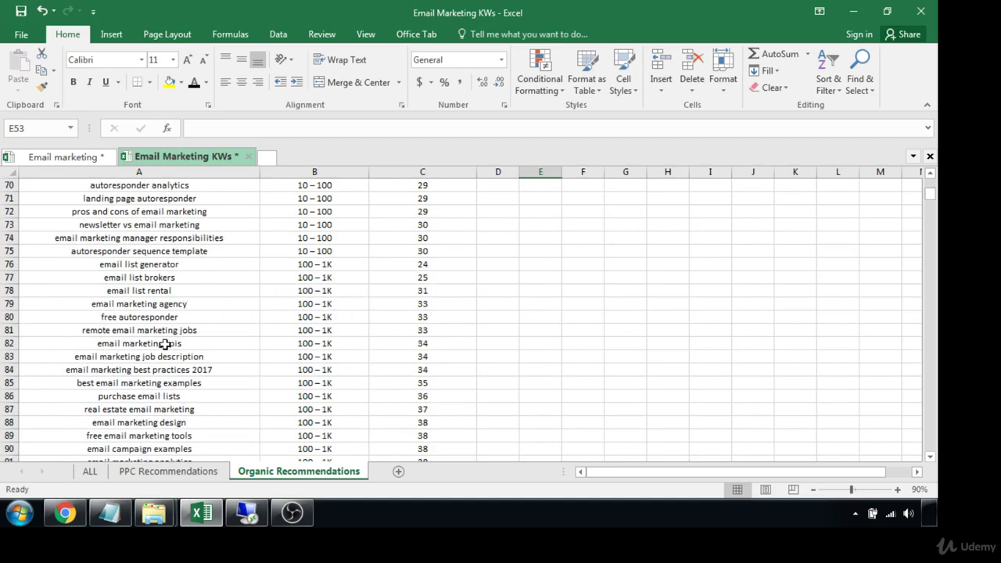
scroll(193, 344, down, 4)
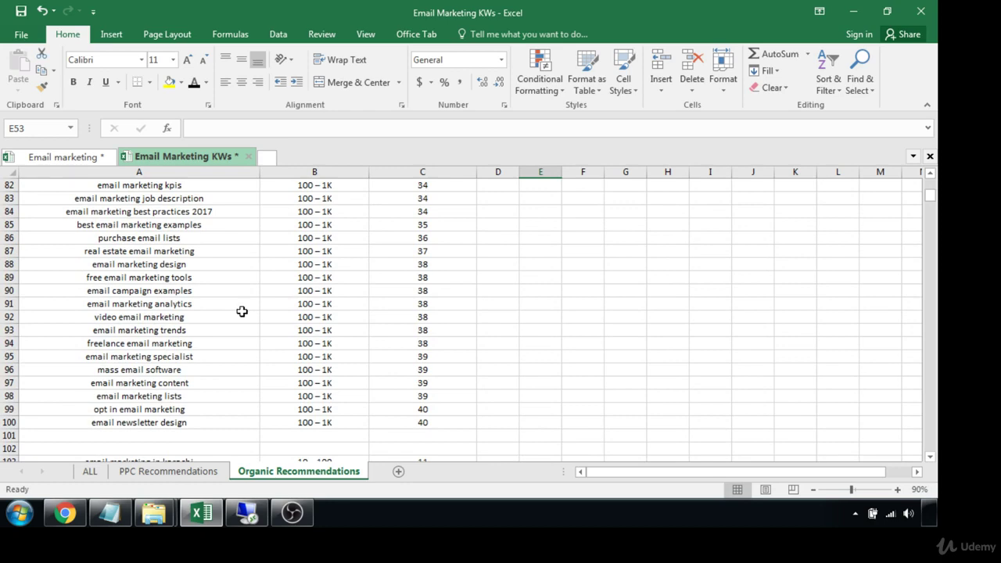
scroll(242, 312, up, 4)
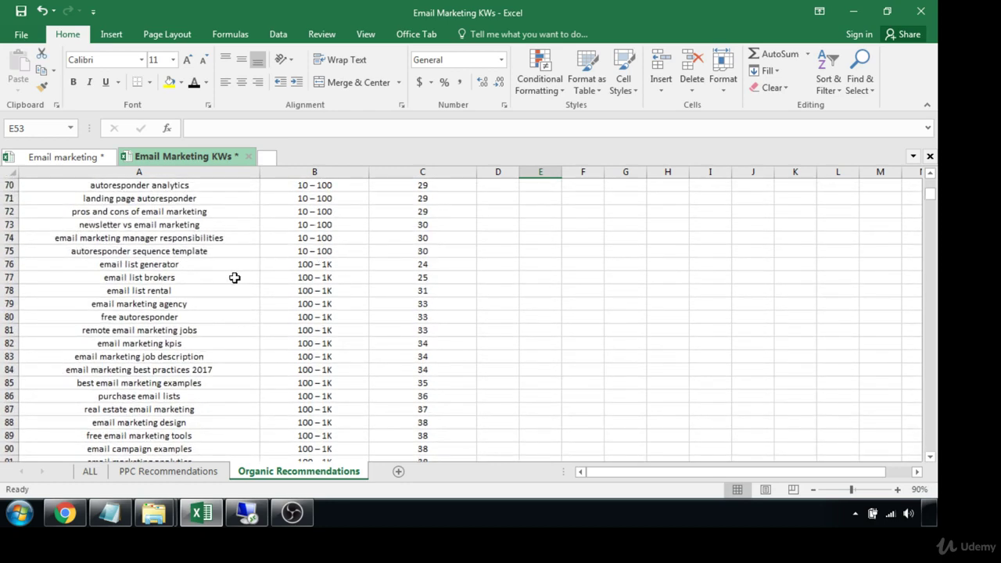
scroll(234, 313, up, 12)
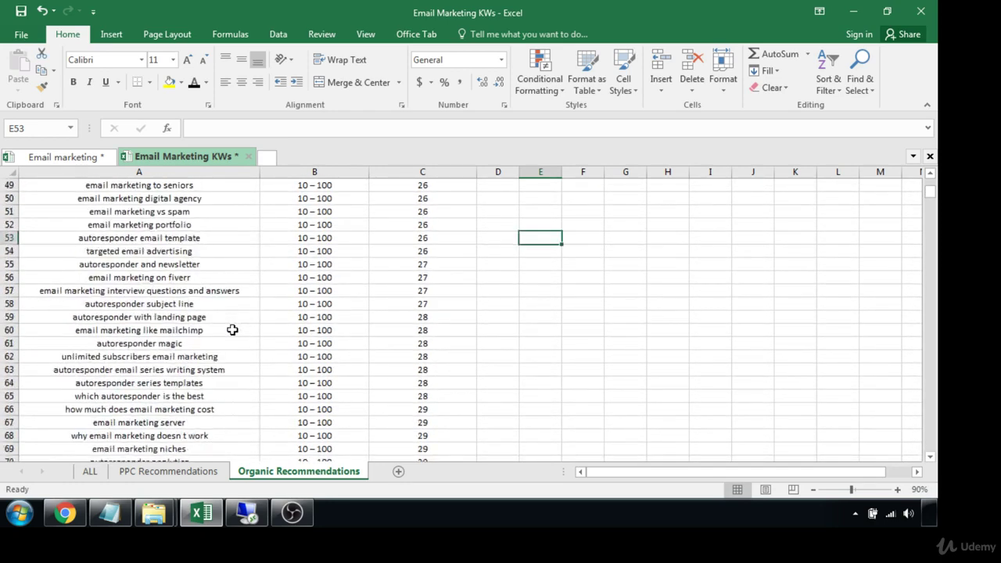
Change the header in A1 to "Recommended Focus Keywords"
scroll(233, 330, up, 11)
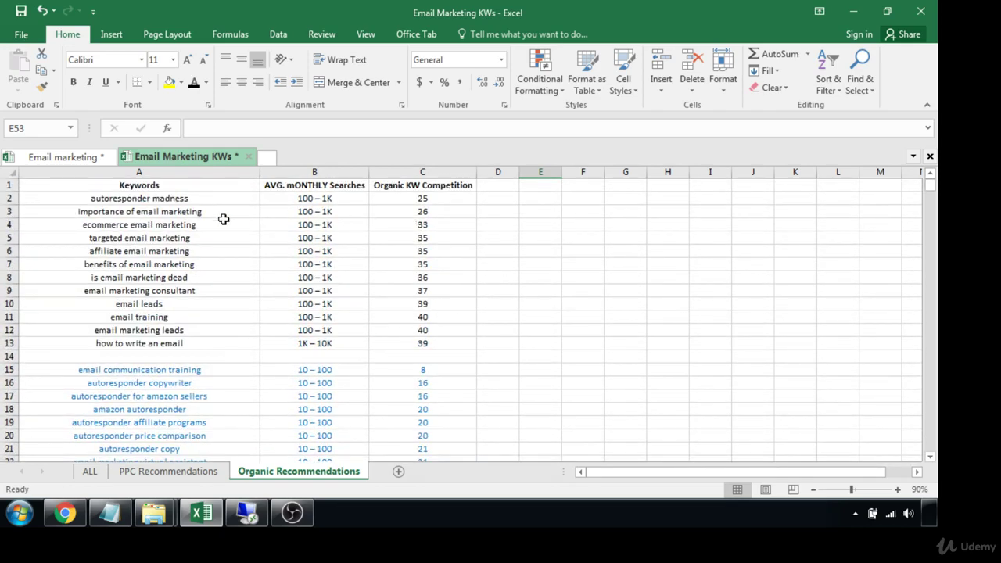
double_click(124, 184)
text(Reco)
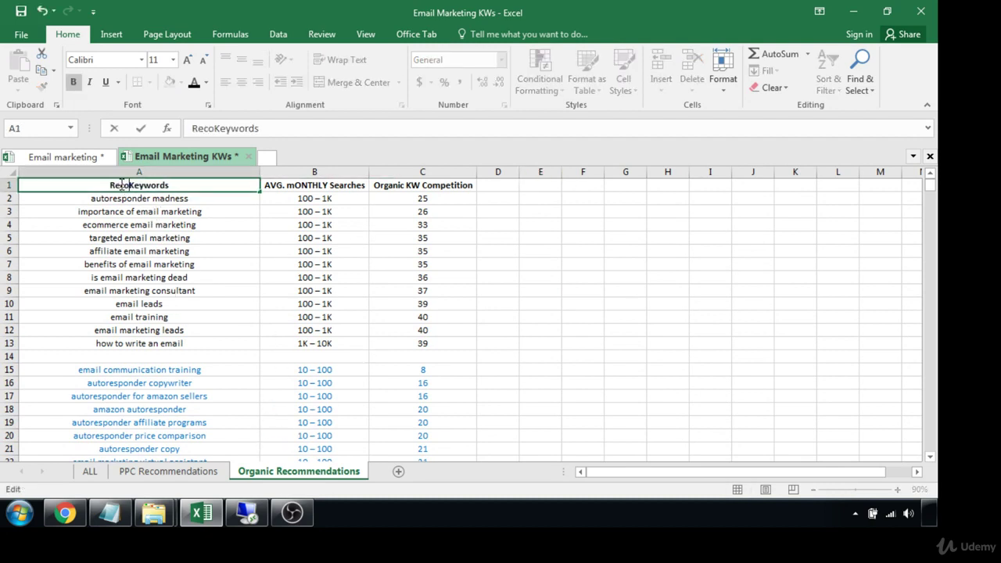
text(mmended )
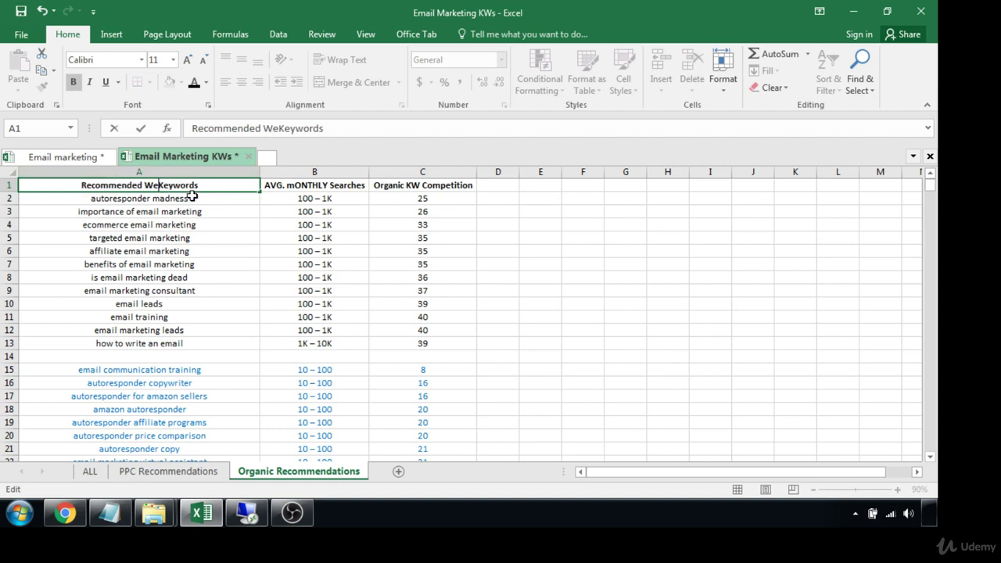
text(Focus)
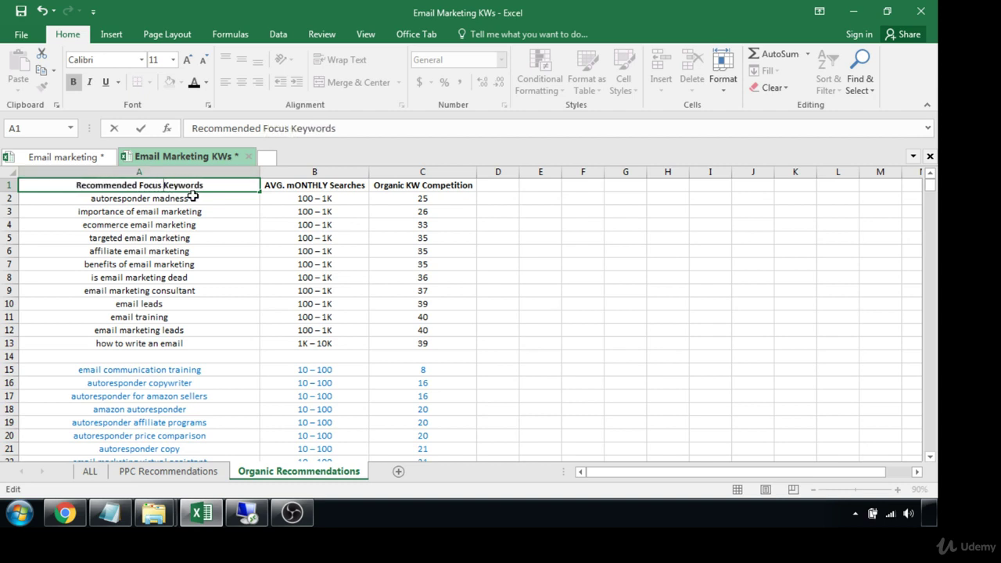
click(243, 277)
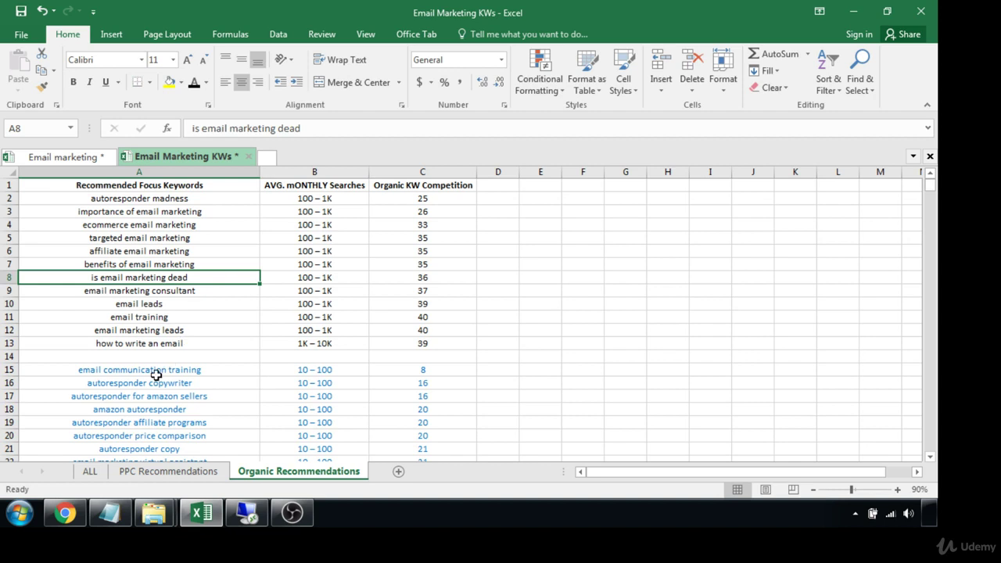
Insert a blank row above the blue keywords and enter the heading "Blog Post KW Ideas" in A15
right_click(10, 354)
click(39, 238)
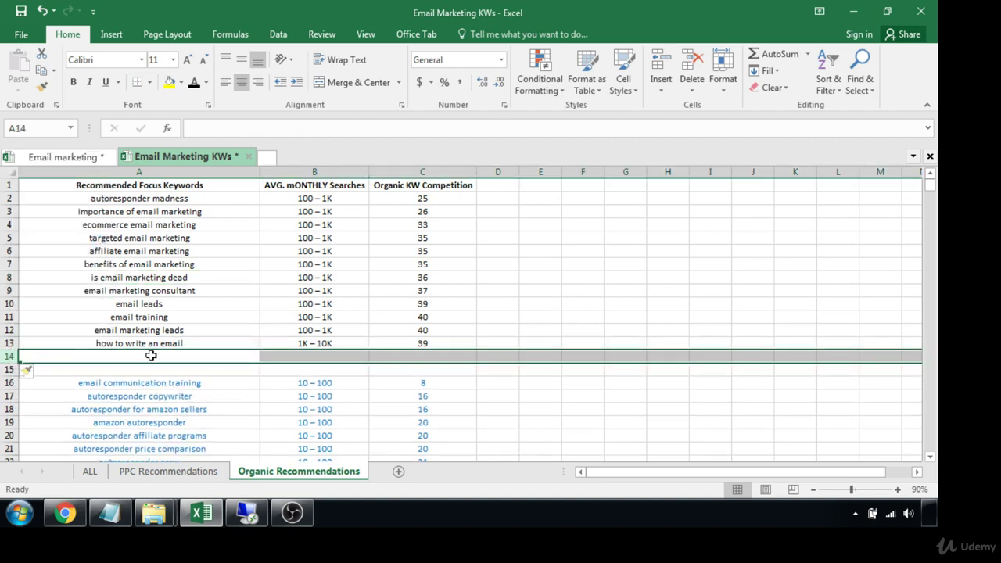
click(142, 371)
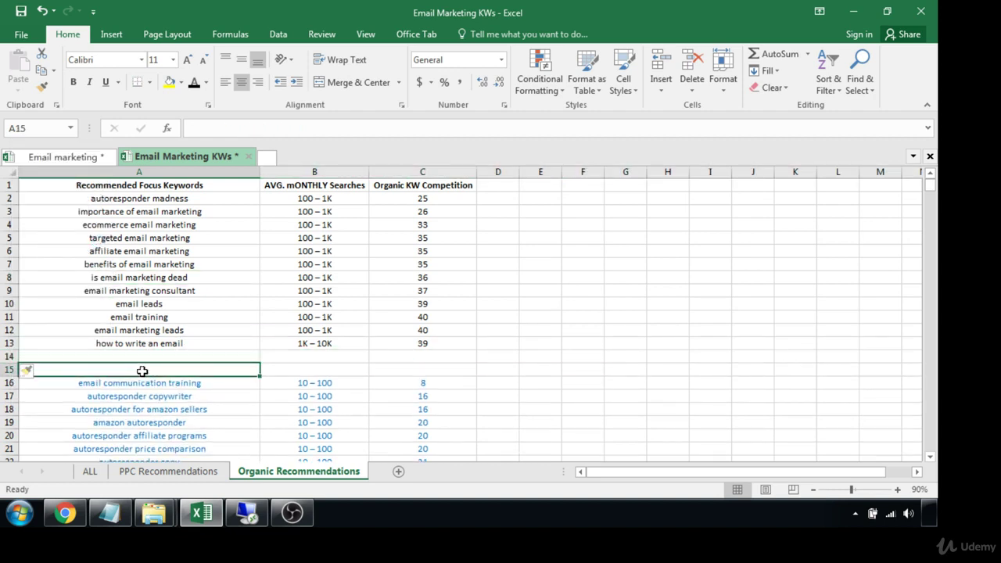
text(Su)
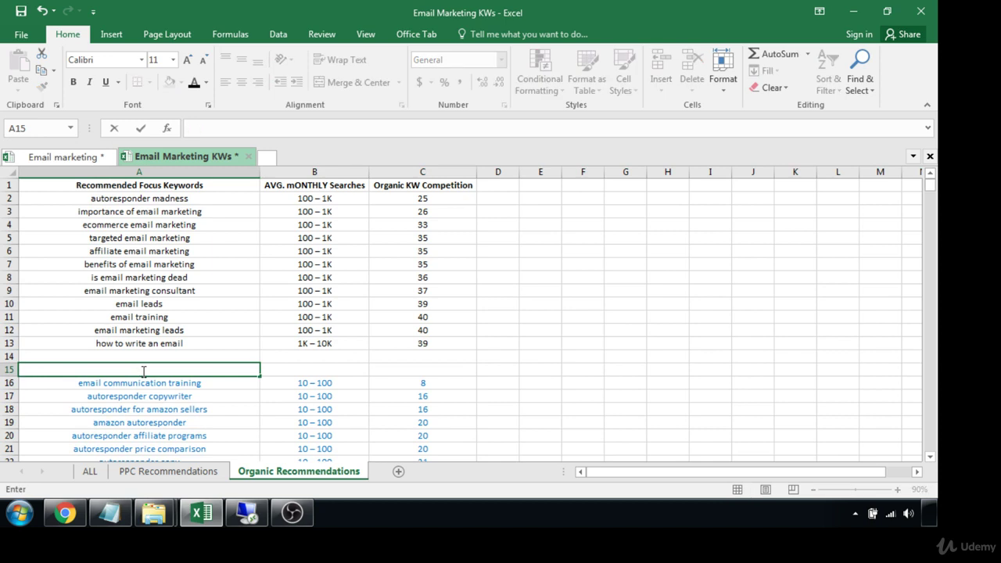
text(og Post KW Ideas)
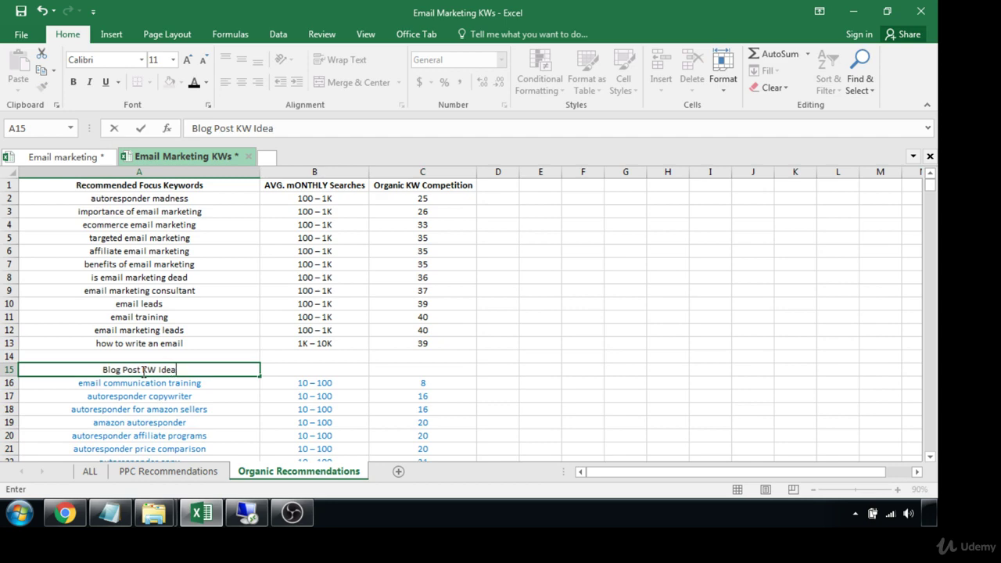
click(64, 343)
Make the "Blog Post KW Ideas" heading bold
click(138, 368)
key(ctrl+b)
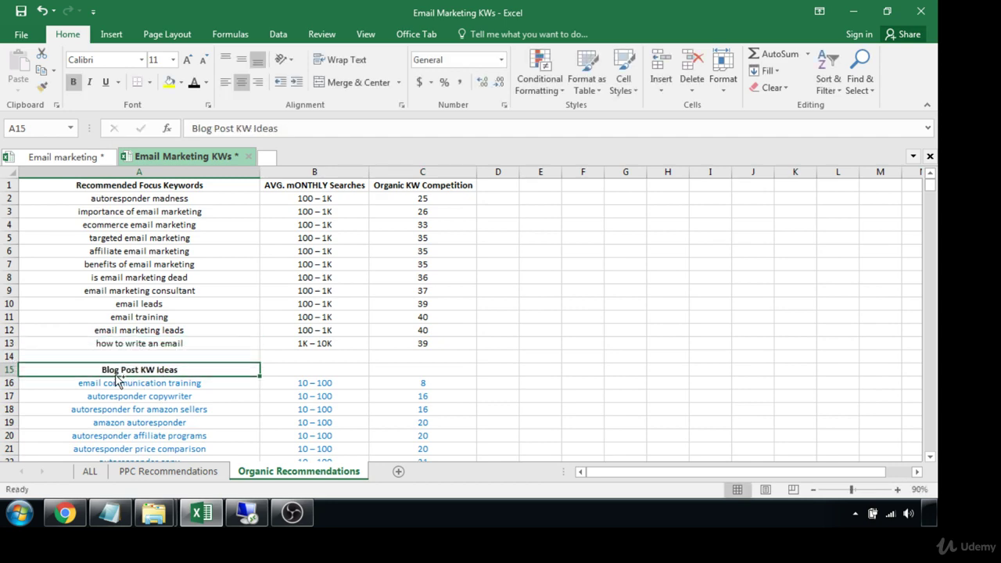
click(593, 352)
Move the "Blog Post KW Ideas" section, rows 14 to 32, below the supporting keywords by inserting the cut rows at row 48
scroll(593, 352, down, 2)
scroll(313, 349, down, 6)
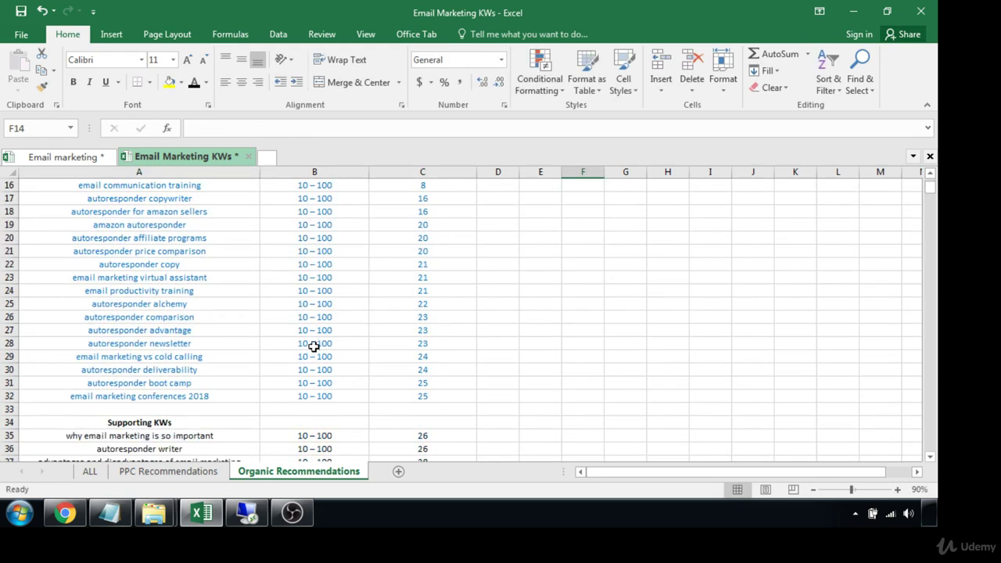
scroll(285, 341, up, 1)
scroll(285, 341, up, 4)
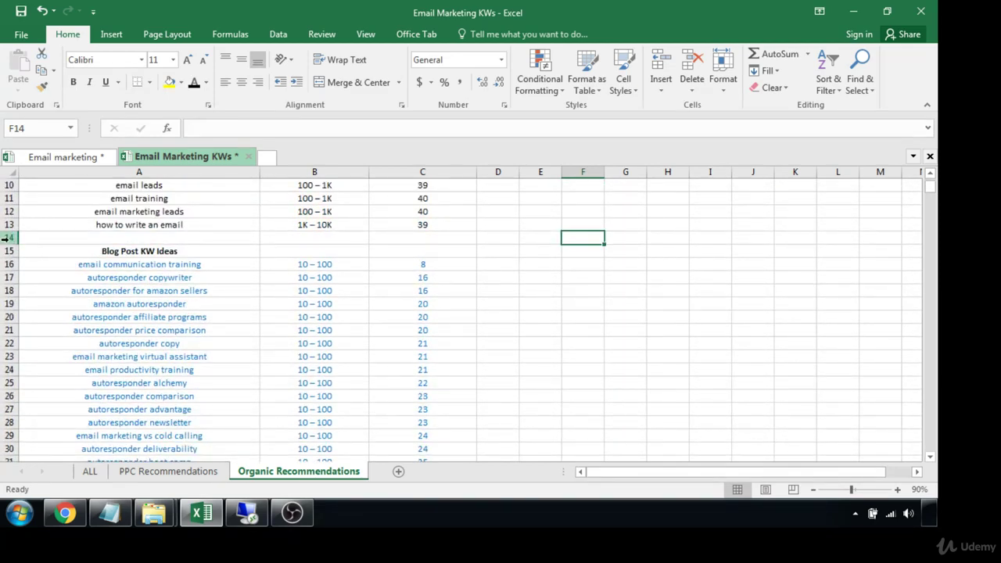
drag(8, 238, 12, 442)
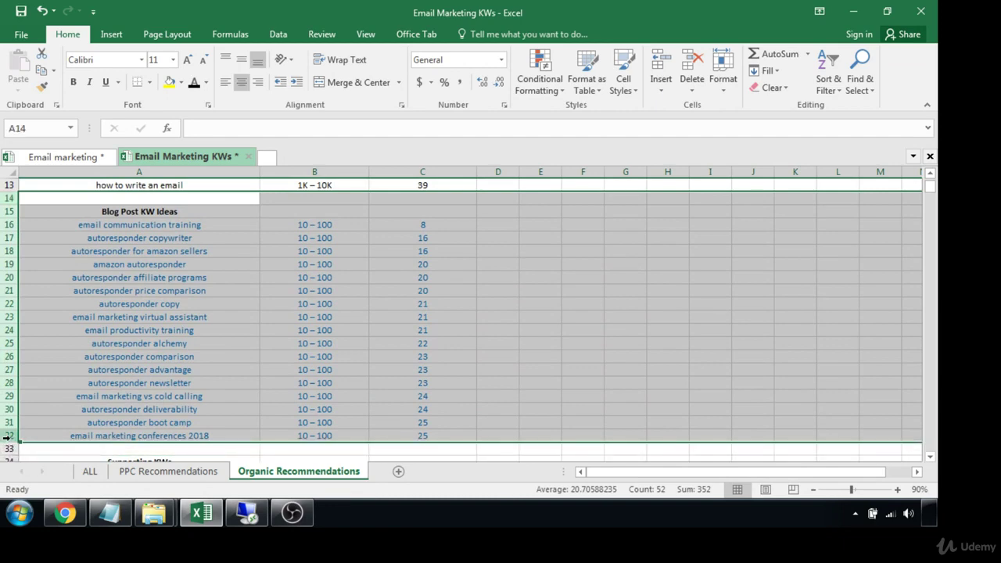
right_click(11, 440)
click(93, 226)
scroll(212, 303, down, 7)
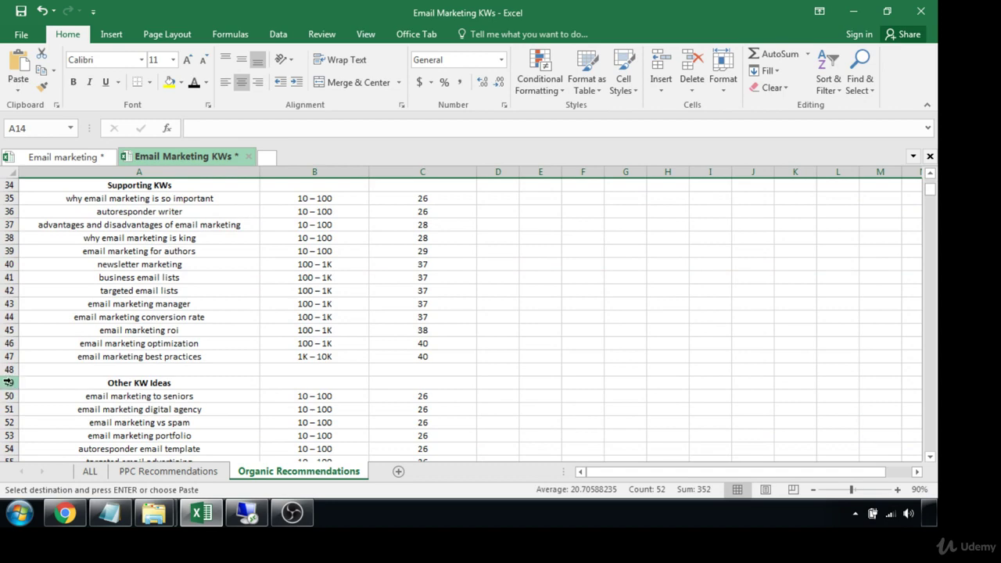
right_click(9, 369)
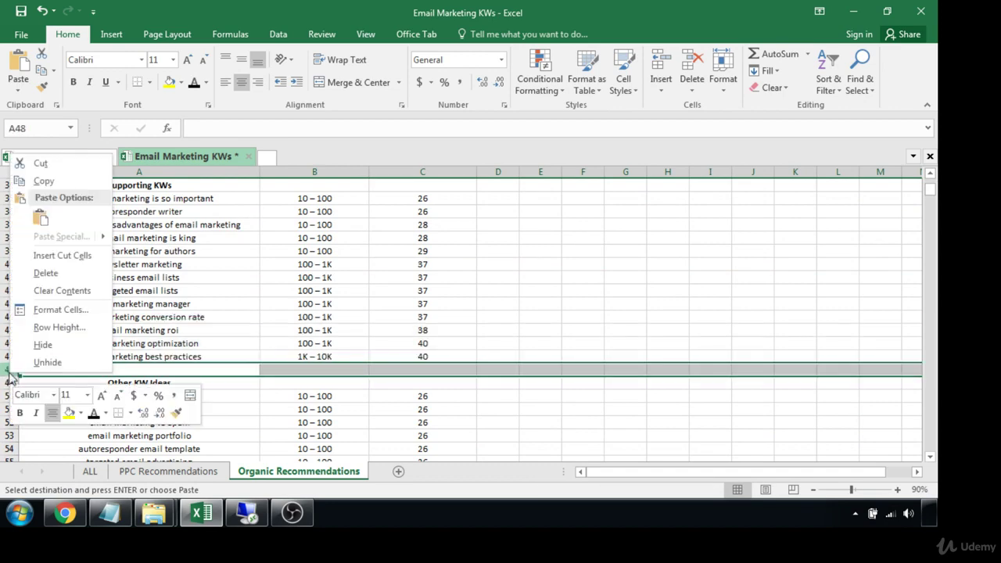
click(82, 256)
Check the order of the focus, supporting and blog post keyword sections from the start of the sheet
scroll(263, 306, up, 3)
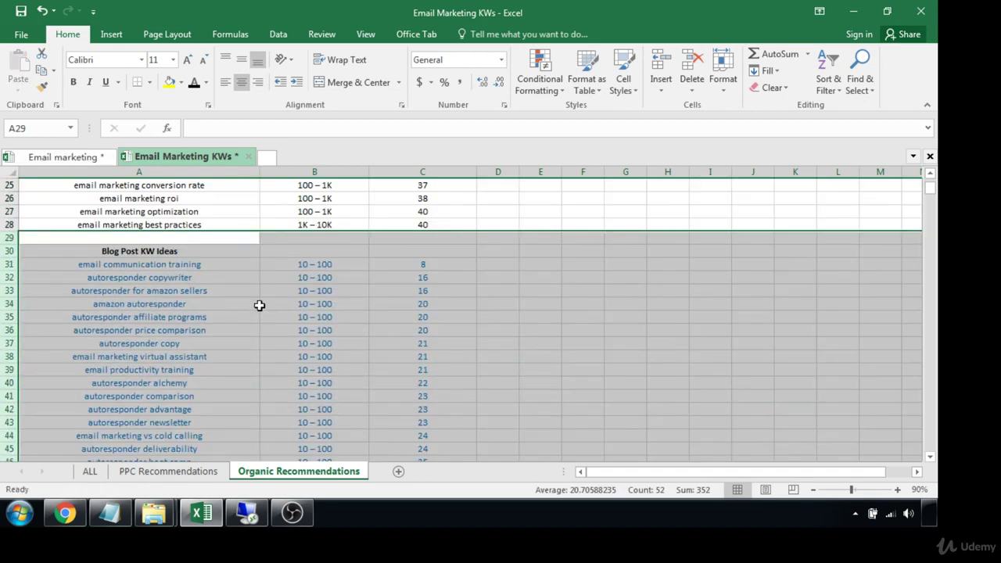
scroll(259, 305, up, 8)
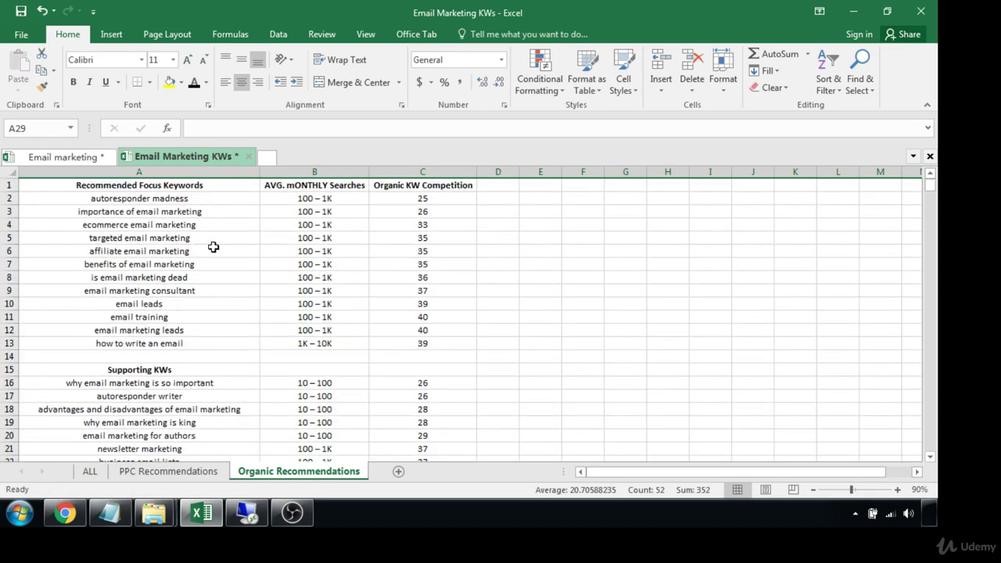
scroll(387, 262, down, 2)
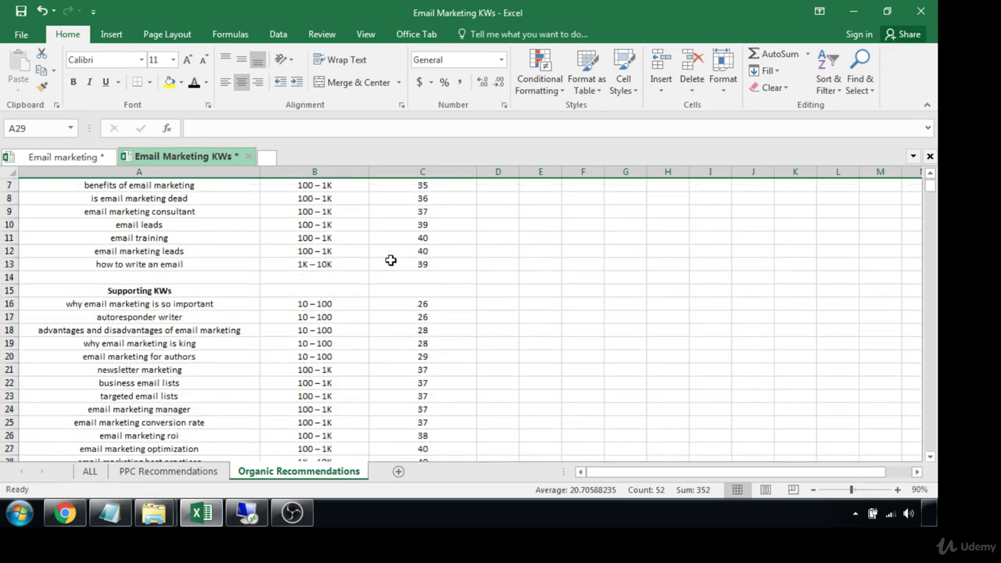
scroll(163, 343, down, 3)
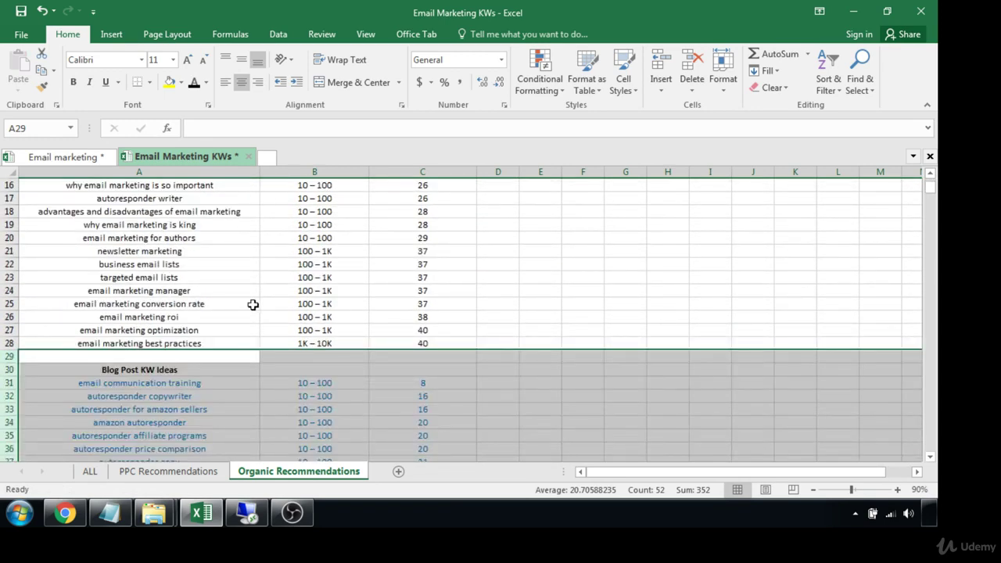
scroll(252, 305, down, 3)
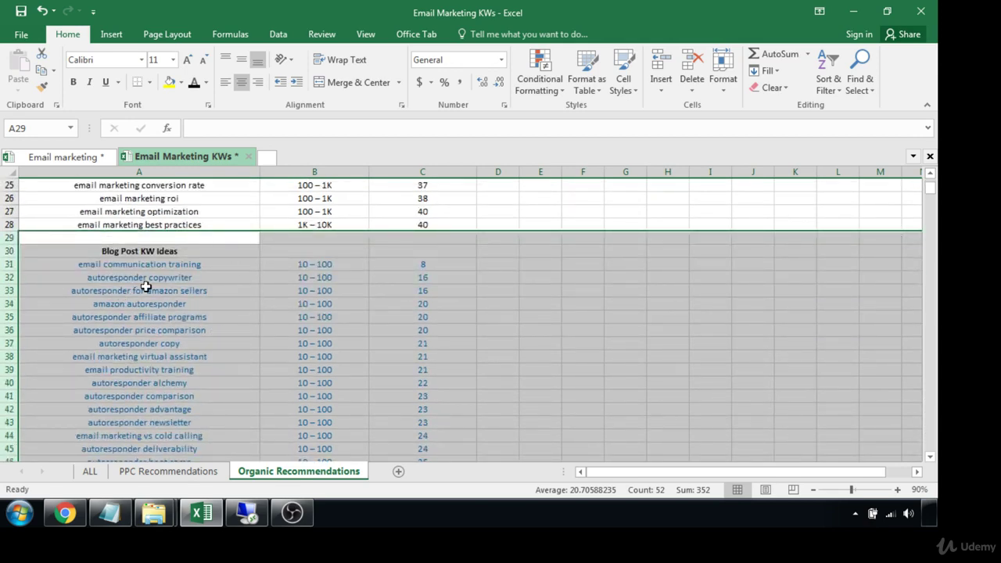
Move the "autoresponder email template" row from row 54 to the end of the Blog Post KW Ideas, inserting the cut row at row 48
scroll(216, 297, down, 3)
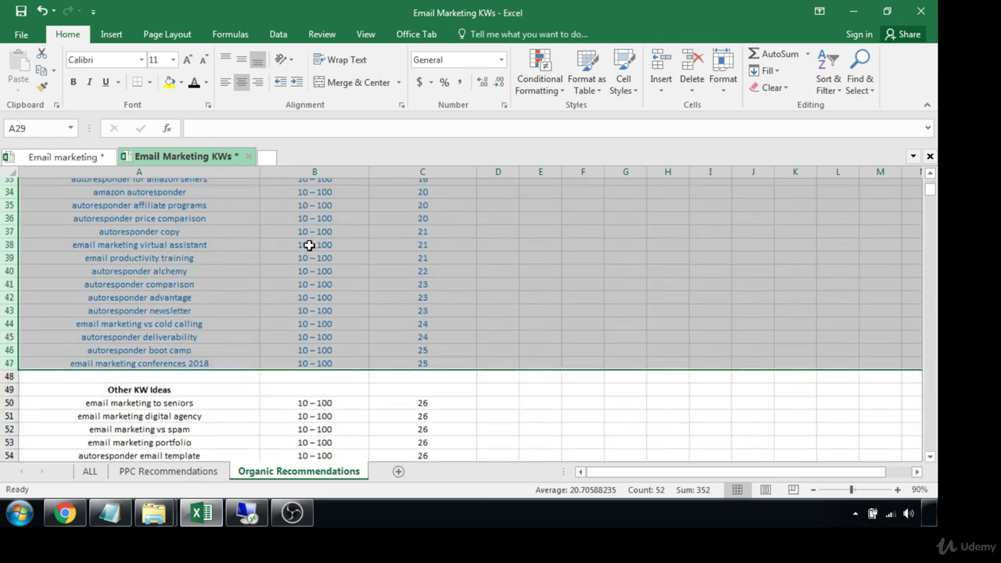
scroll(310, 245, up, 2)
drag(426, 224, 443, 435)
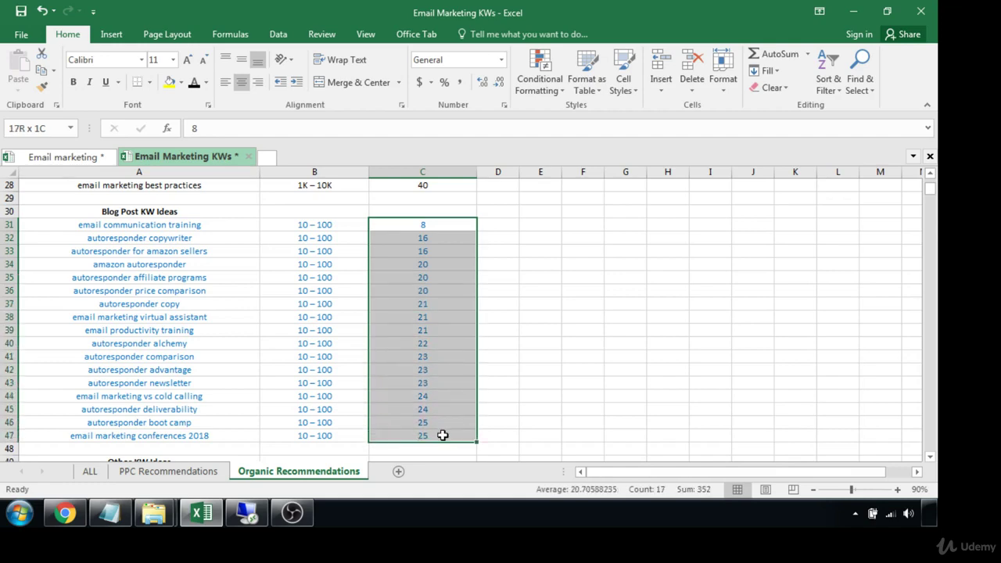
scroll(347, 273, down, 4)
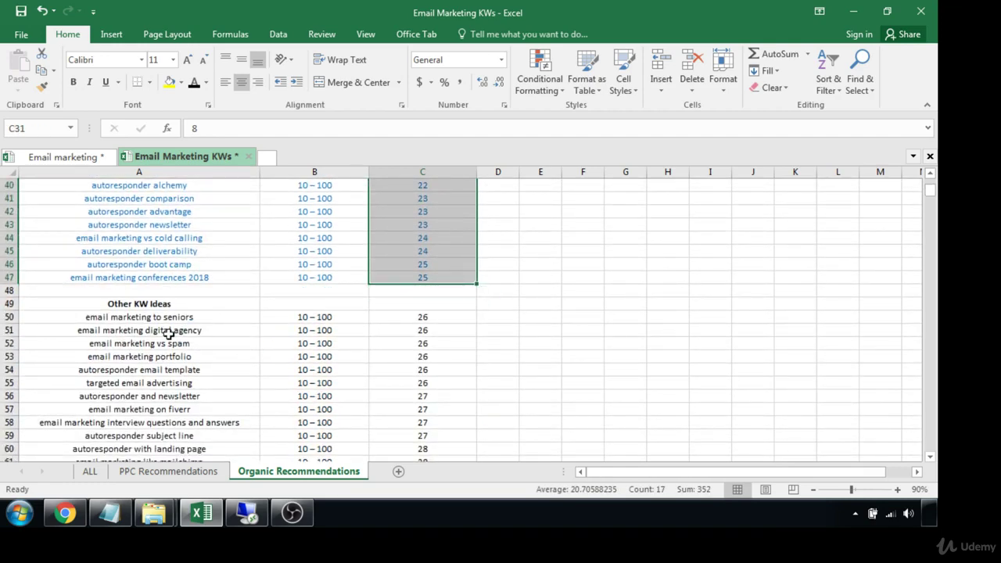
right_click(11, 369)
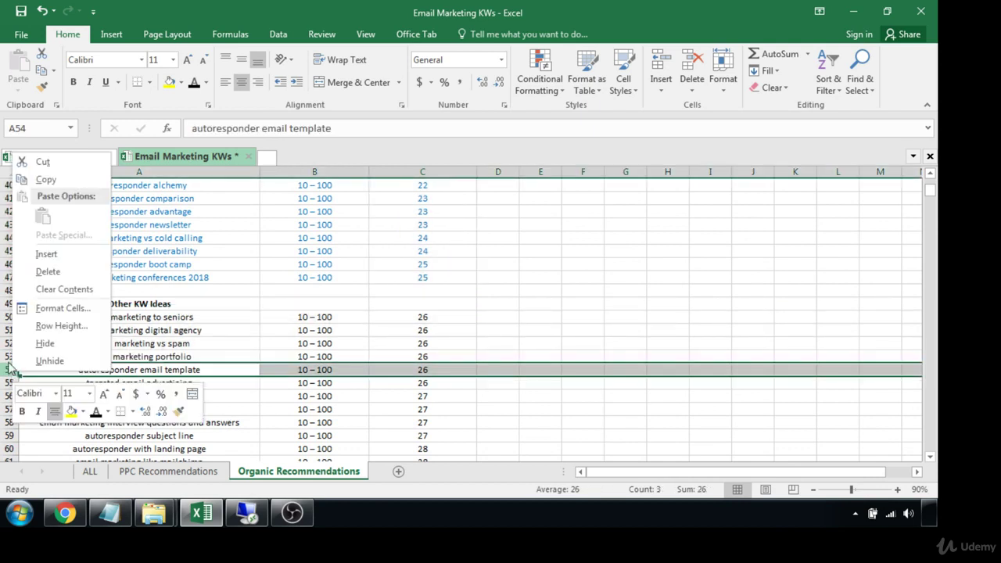
click(62, 182)
click(11, 290)
right_click(11, 290)
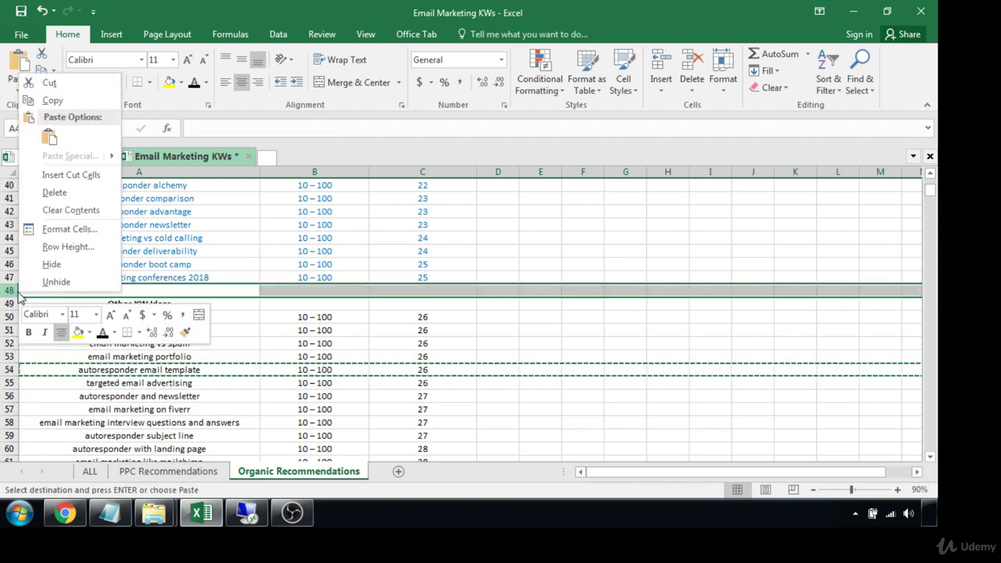
click(71, 172)
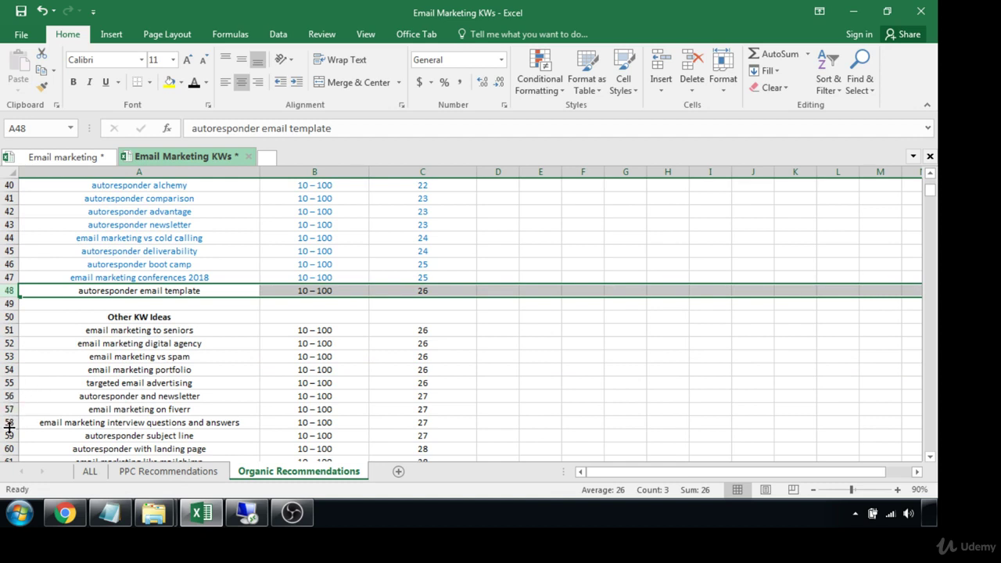
Move the "autoresponder series templates" row from row 65 to the end of the blog post keywords, inserting the cut row at row 49
scroll(87, 389, down, 1)
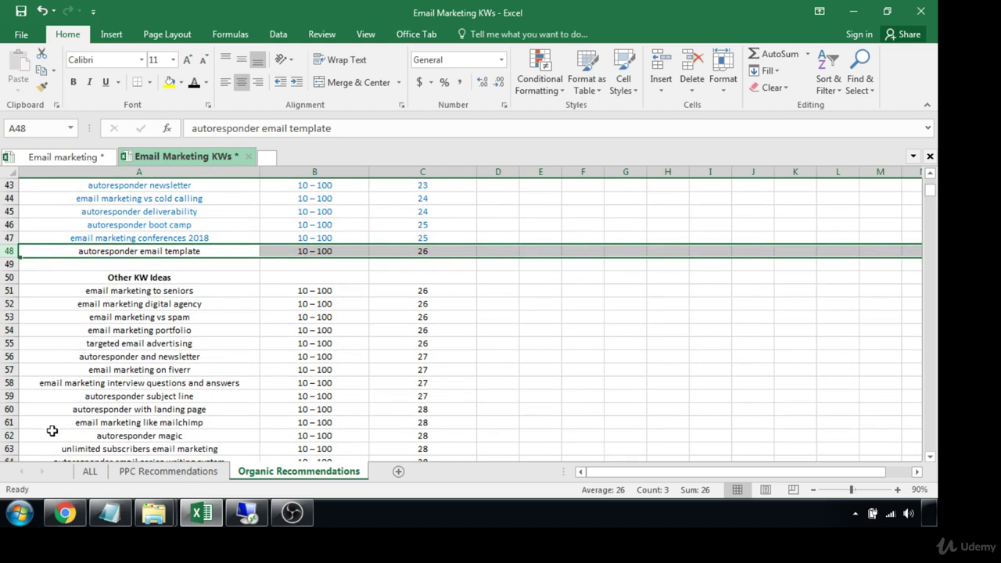
scroll(52, 431, down, 1)
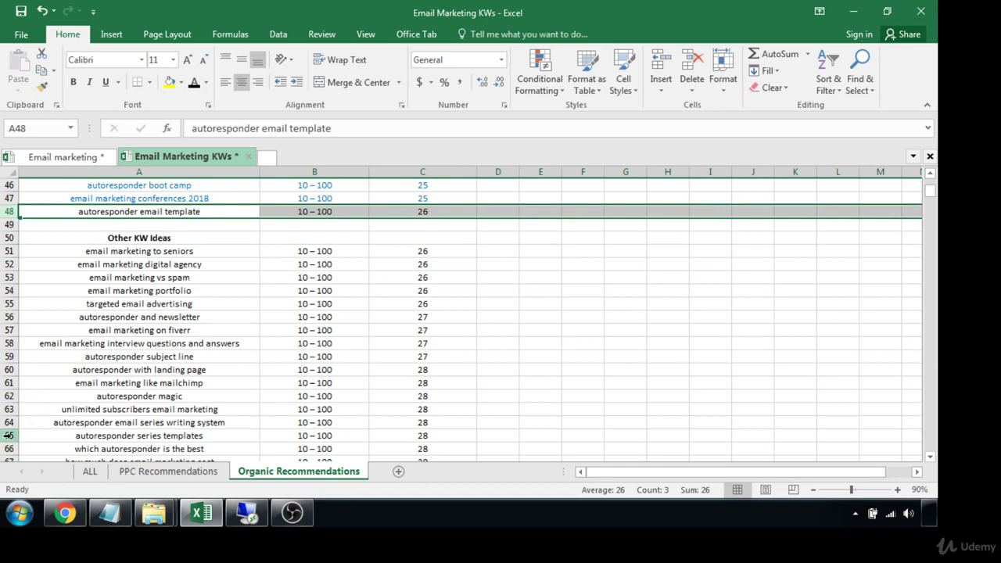
click(22, 436)
right_click(22, 436)
click(45, 227)
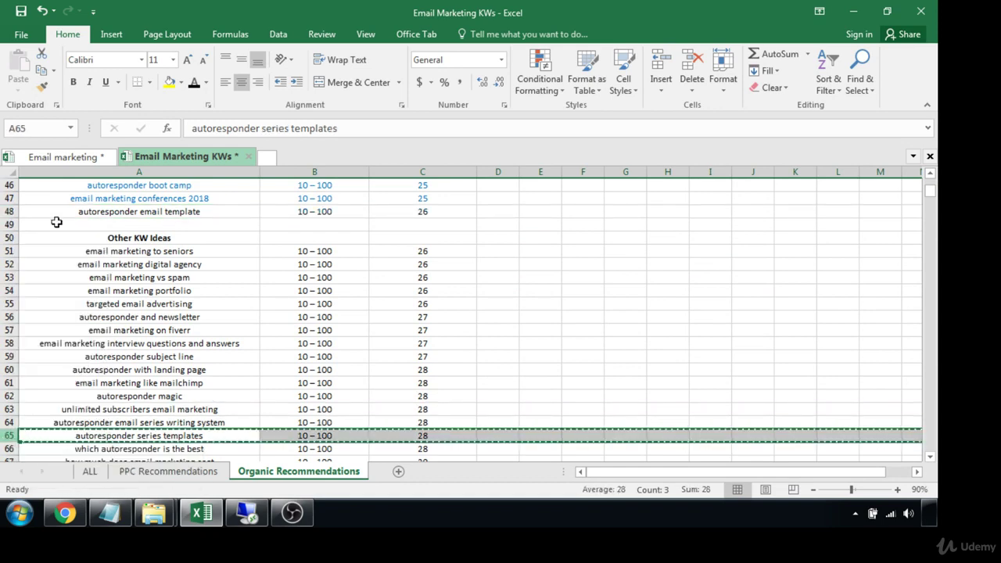
click(9, 224)
right_click(12, 228)
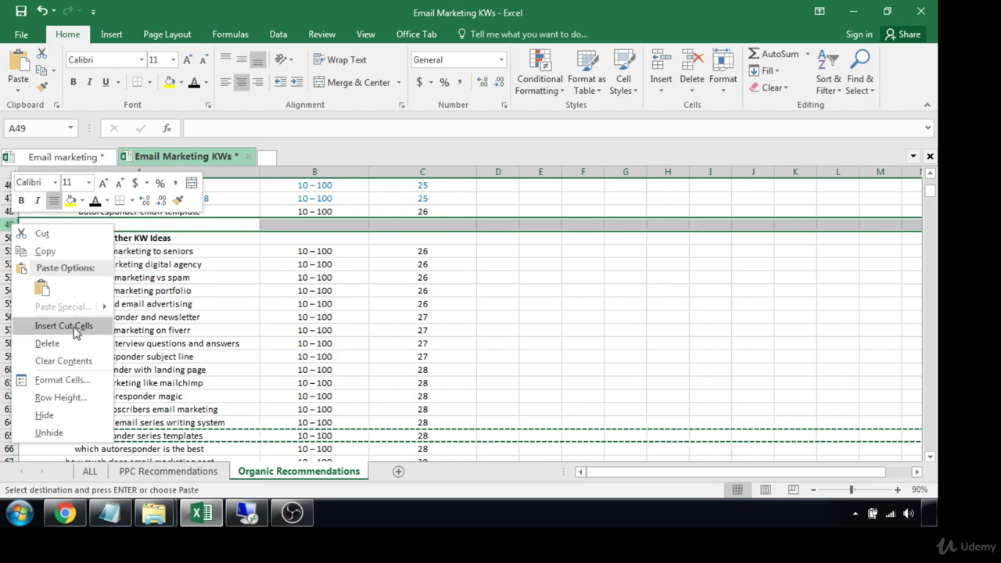
click(64, 325)
Move the "which autoresponder is the best" row from row 66 into the Blog Post KW Ideas section, inserting the cut row at row 50
scroll(147, 356, down, 1)
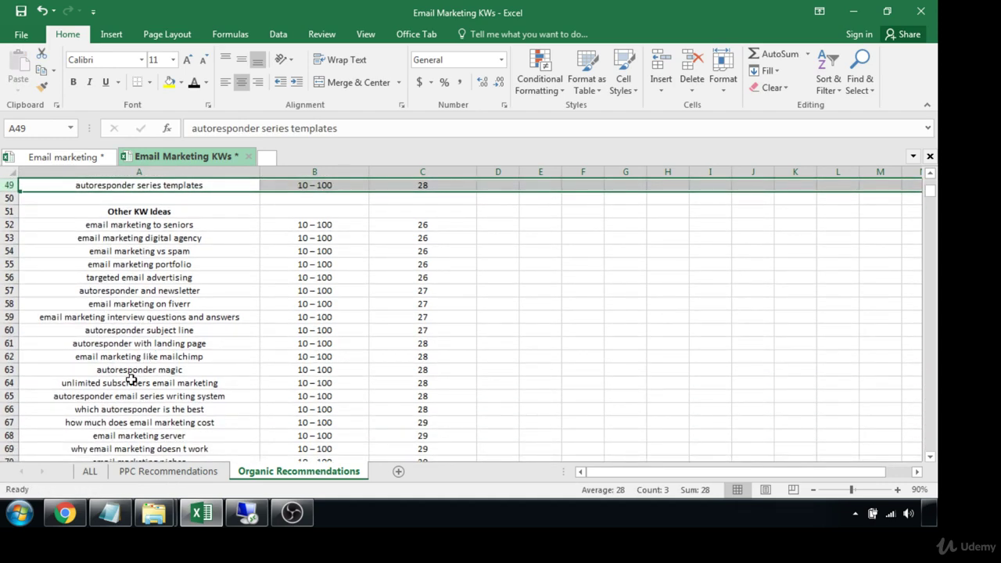
click(11, 409)
right_click(12, 410)
click(45, 198)
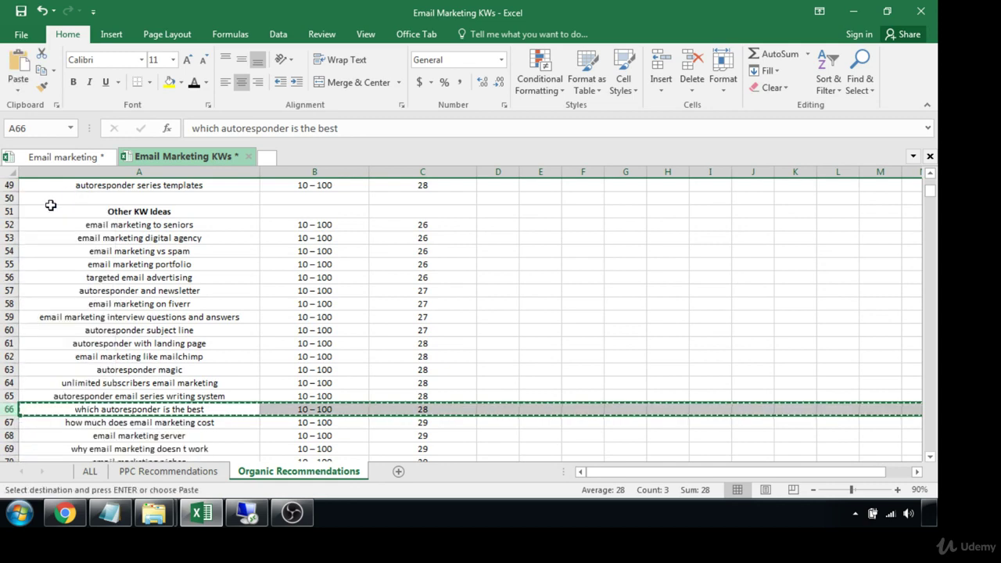
click(10, 198)
right_click(11, 200)
click(64, 301)
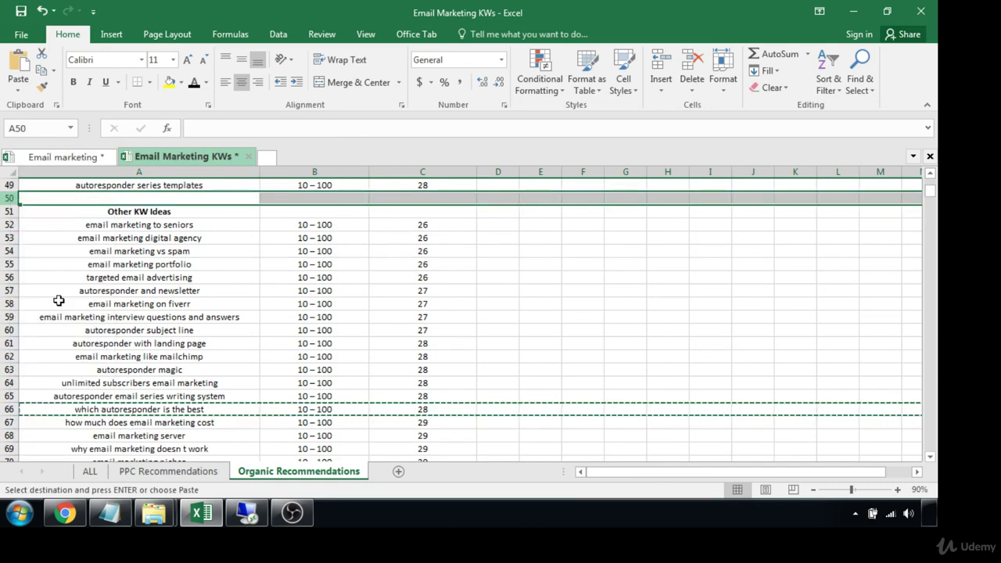
Color the text of the three added blog post keywords in A48:C50 blue to match the rest of their section
scroll(282, 337, up, 4)
drag(241, 329, 418, 356)
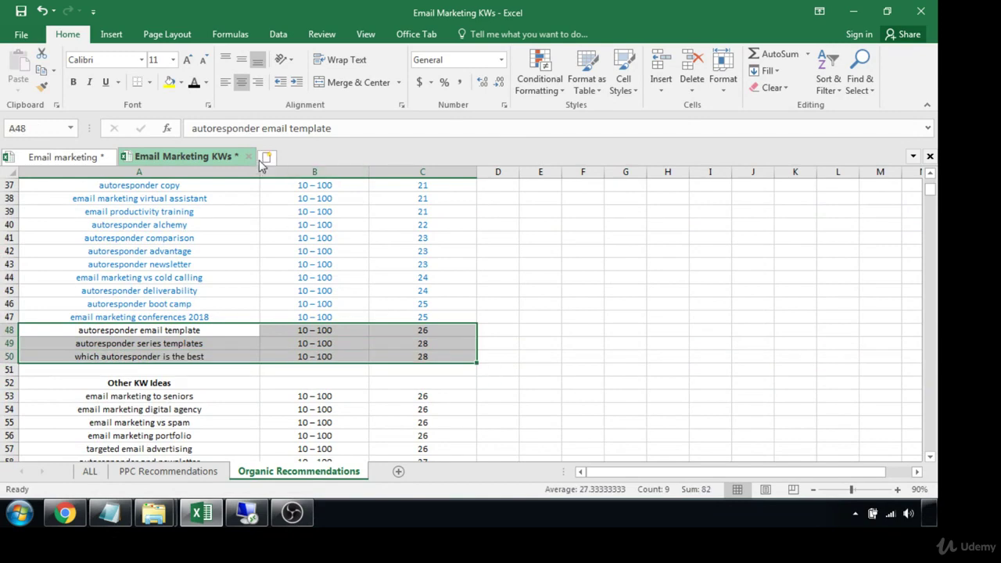
click(205, 82)
click(282, 215)
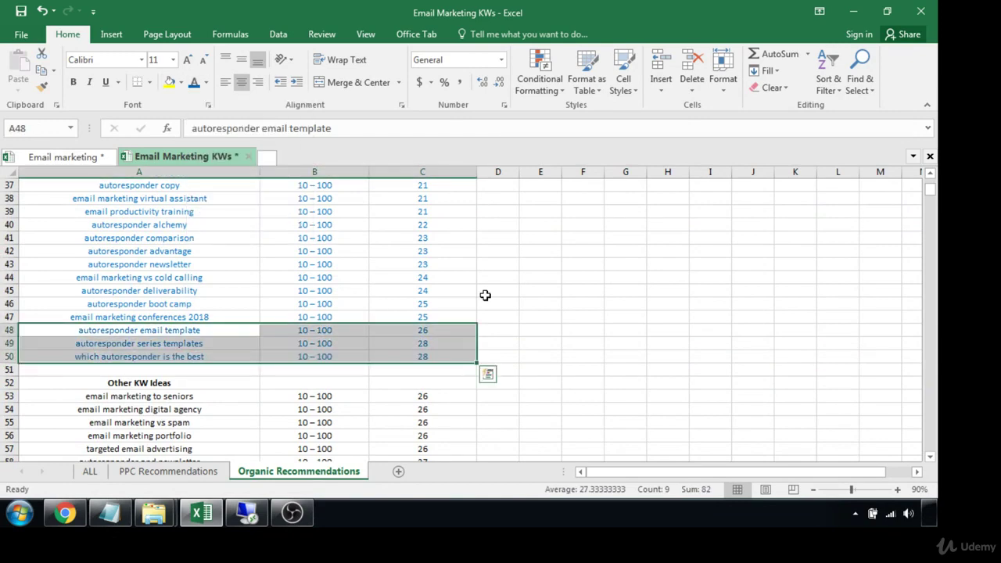
click(554, 317)
Go back to the start of the Organic Recommendations sheet and save the workbook
scroll(554, 318, up, 4)
scroll(393, 331, up, 4)
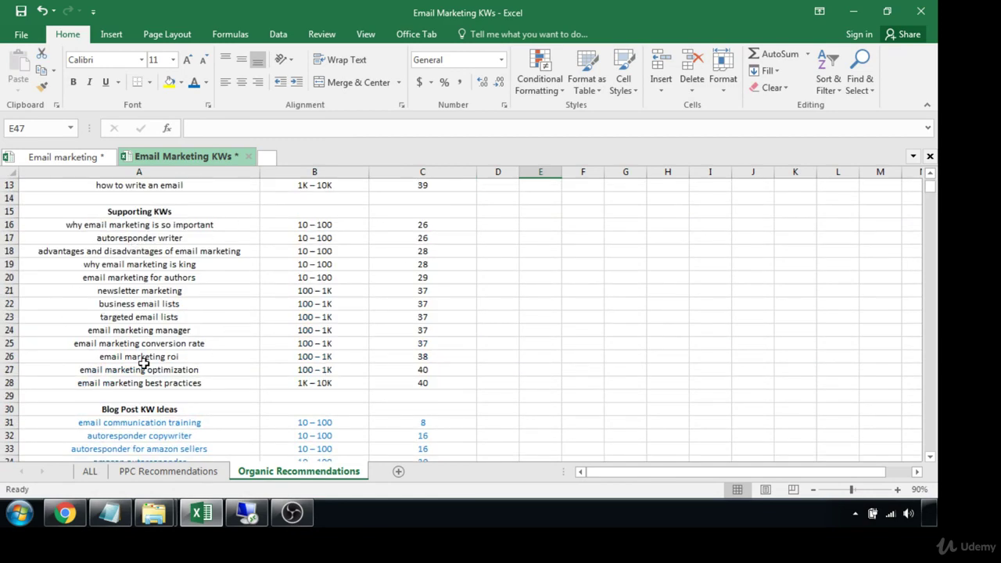
scroll(144, 364, up, 3)
scroll(234, 360, up, 1)
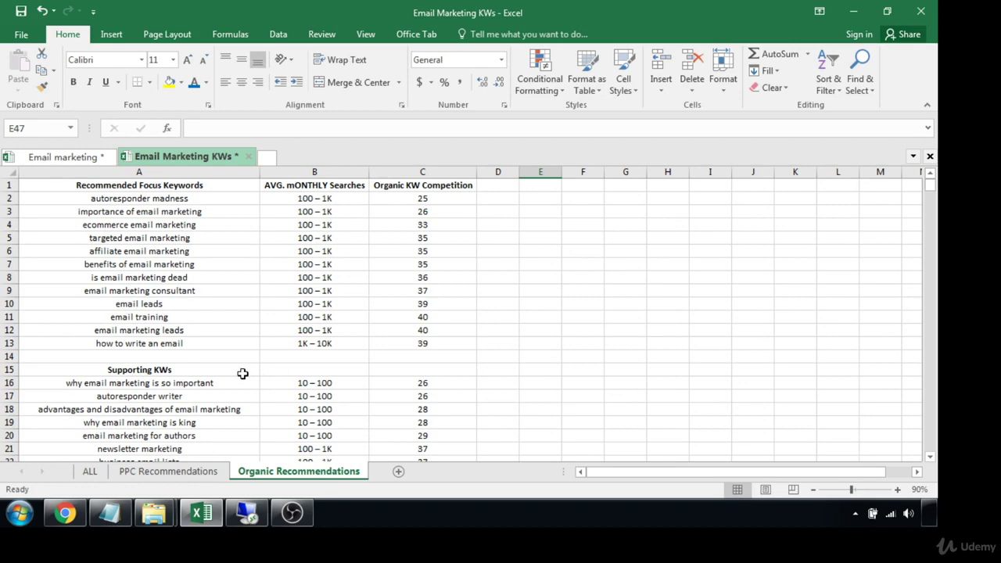
click(22, 11)
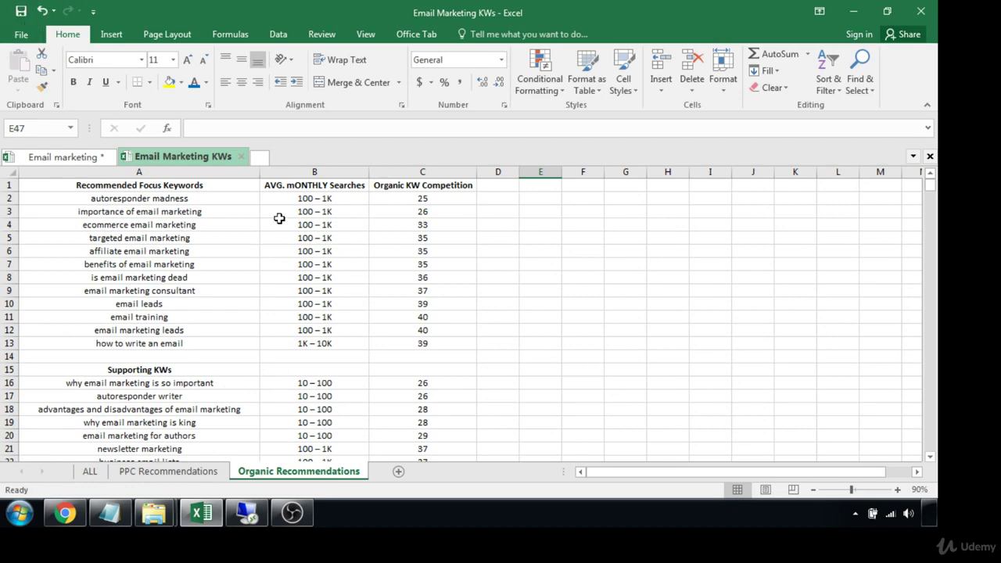
Review the headed keyword sections and the long list of remaining keywords below them, ending back at the start of the sheet
scroll(398, 283, down, 14)
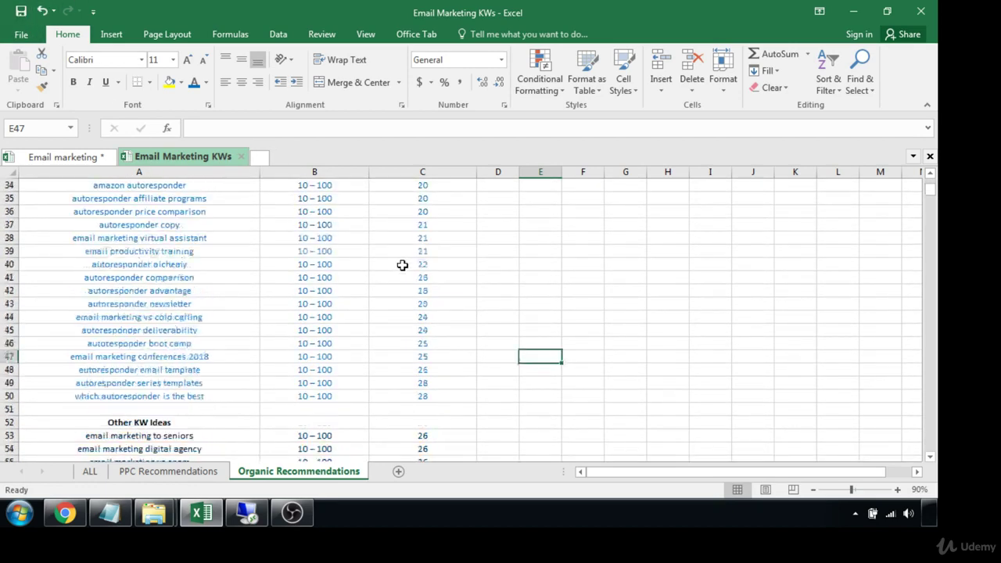
scroll(402, 265, down, 3)
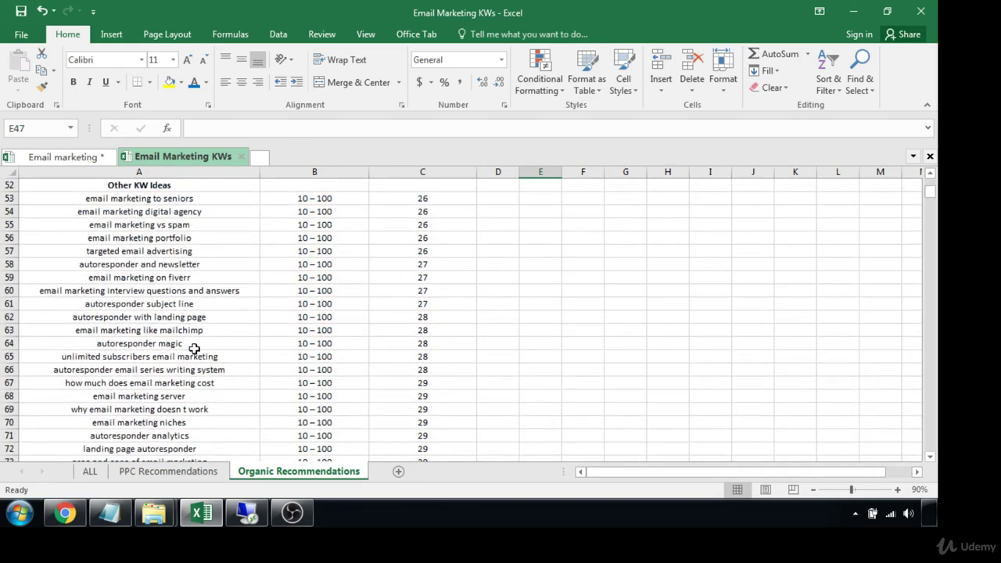
scroll(399, 309, down, 10)
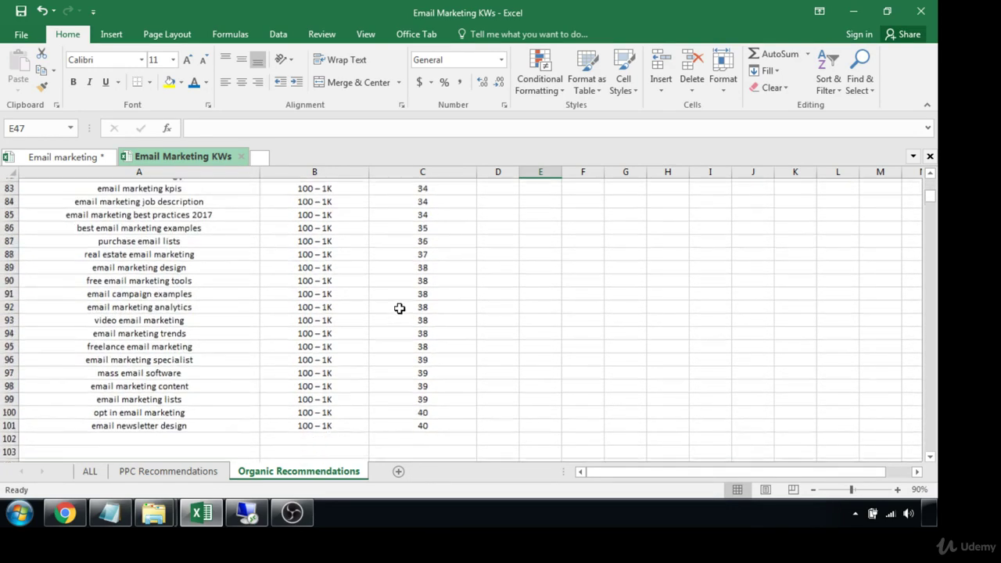
scroll(399, 309, down, 3)
drag(930, 197, 934, 214)
scroll(474, 297, down, 20)
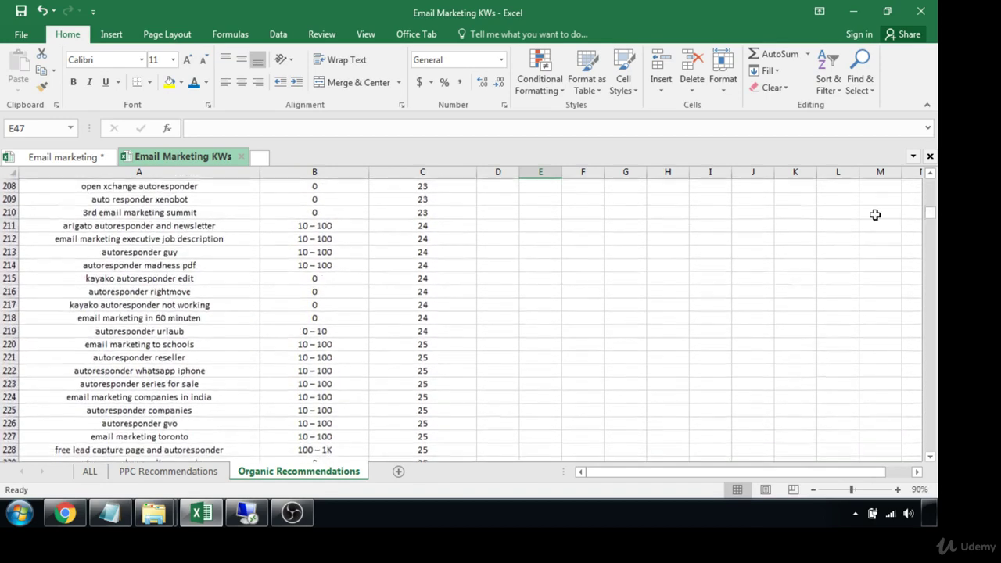
scroll(474, 297, down, 6)
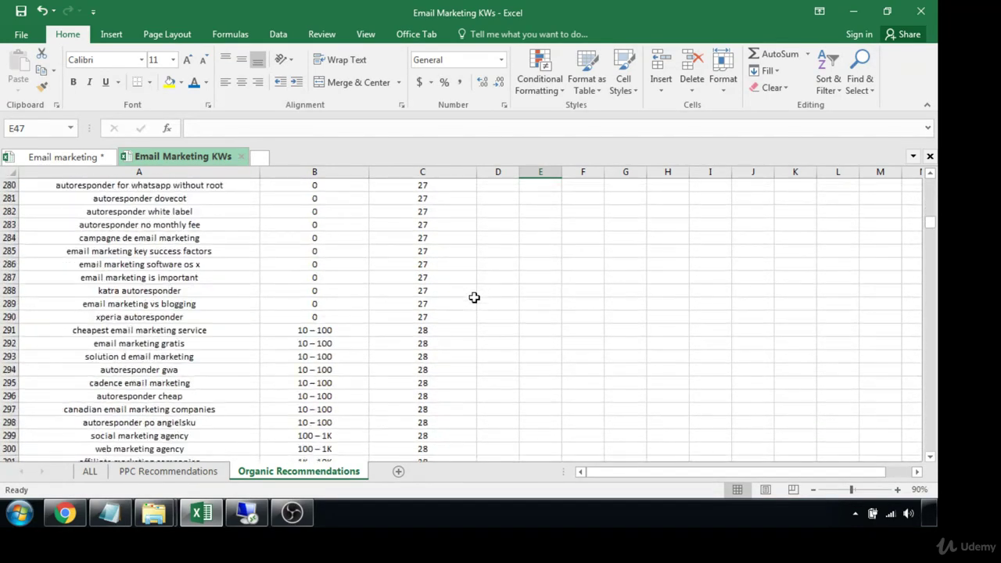
drag(930, 224, 931, 408)
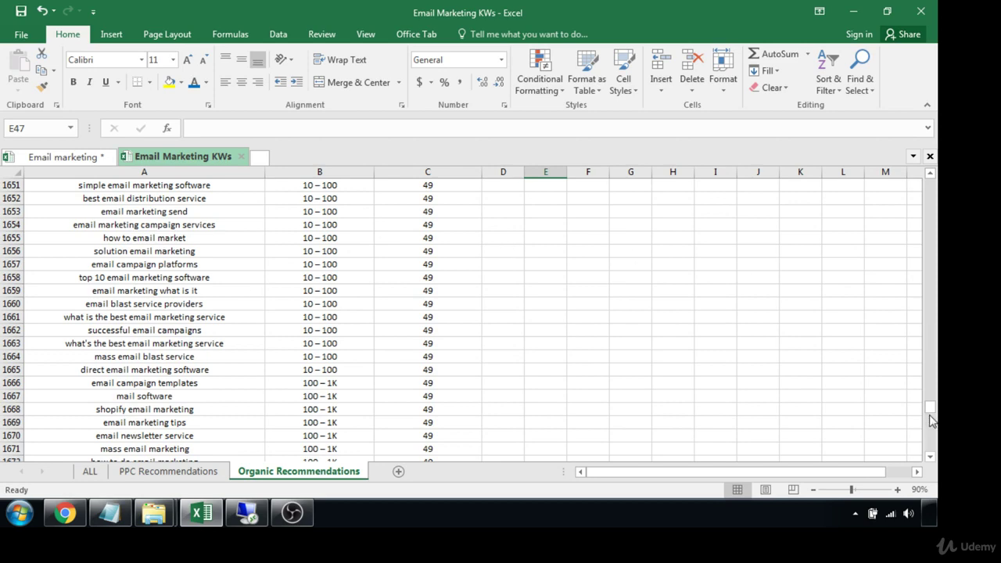
drag(932, 411, 928, 183)
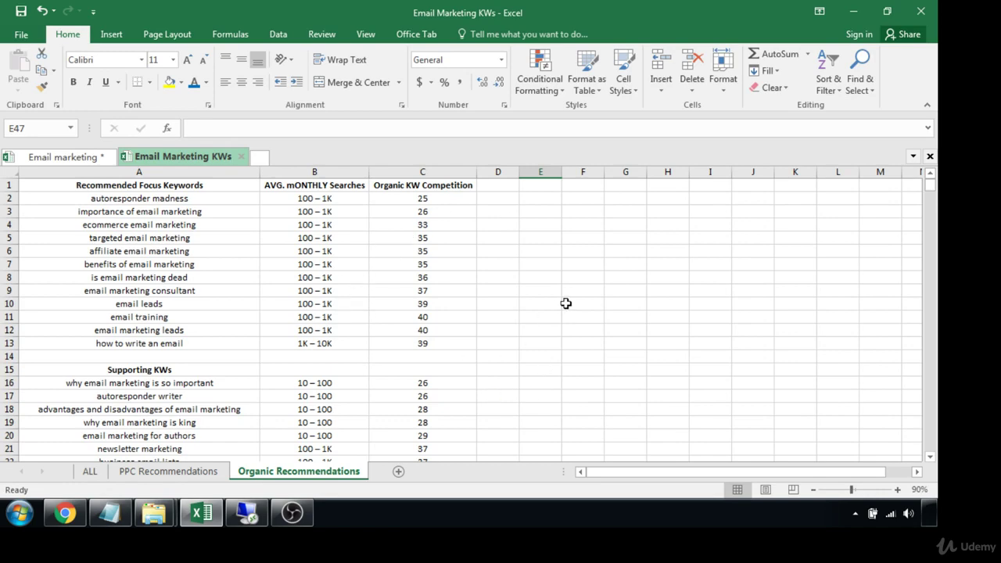
scroll(520, 285, down, 2)
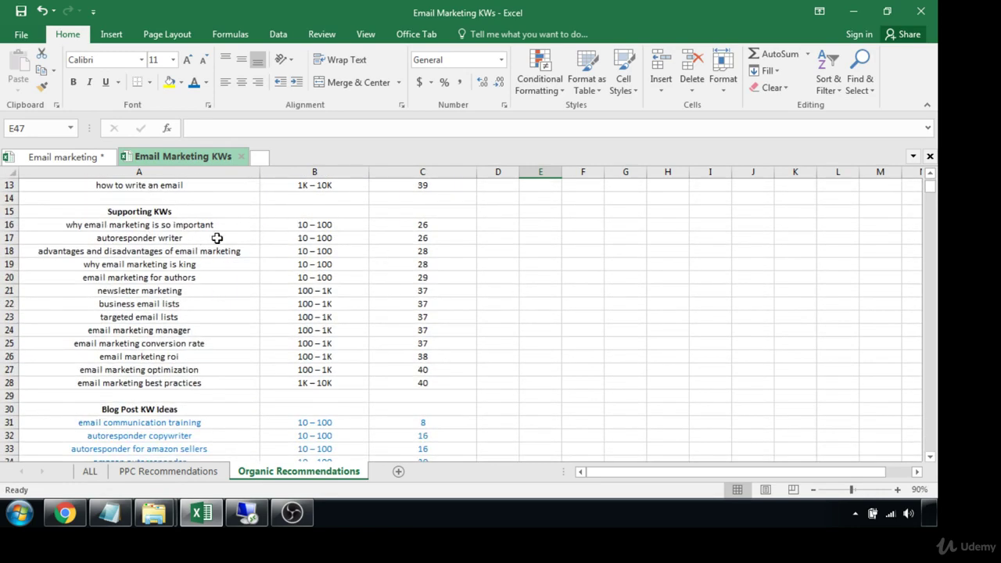
scroll(269, 380, down, 6)
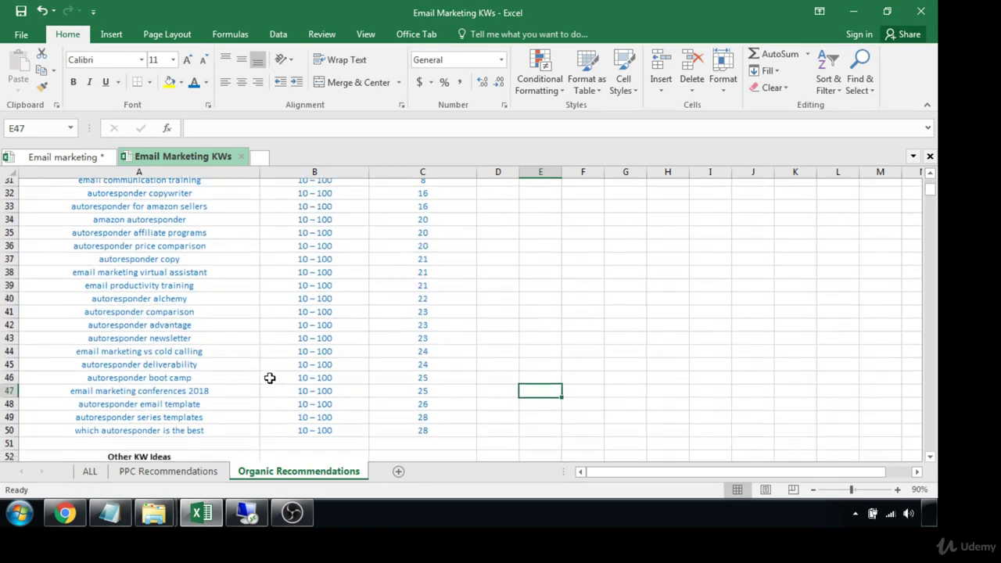
scroll(269, 379, down, 2)
scroll(269, 378, up, 12)
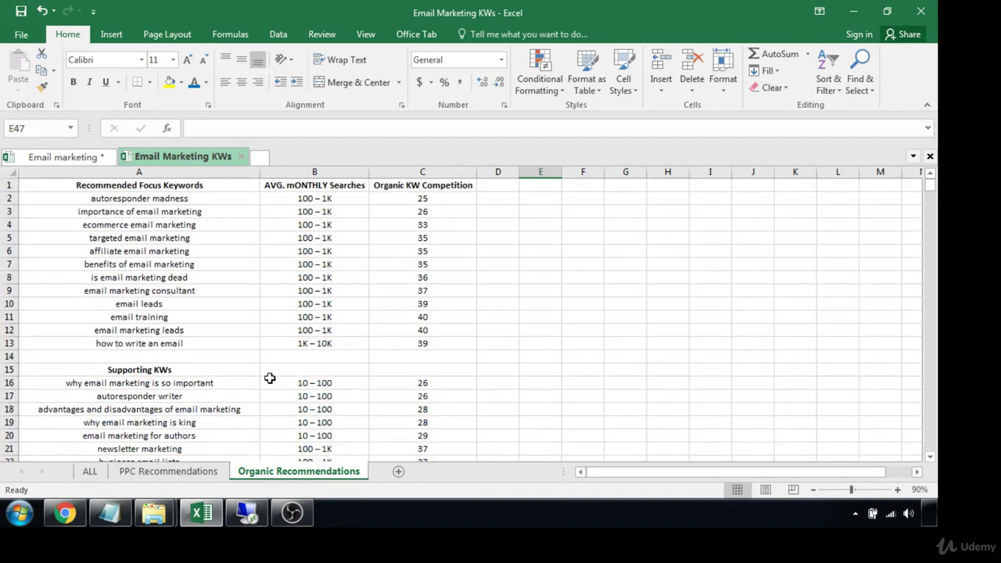